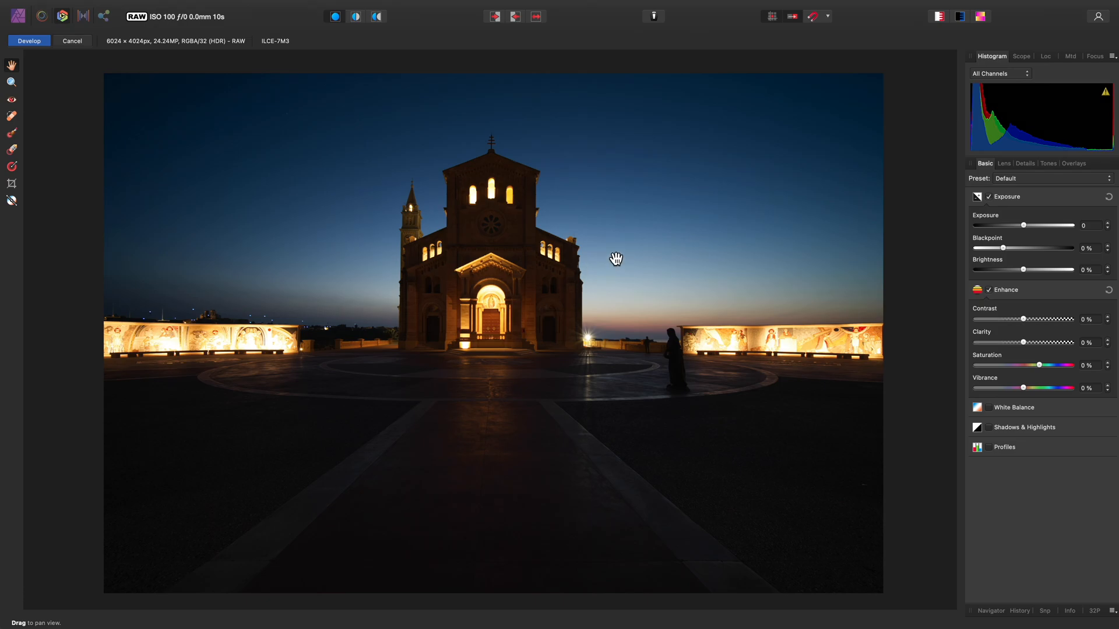
Set the tone curve option in the Develop Assistant to Take no action.
{"action": "scroll", "coordinate": [600, 302], "scroll_direction": "up", "scroll_amount": 5}
{"action": "scroll", "coordinate": [570, 374], "scroll_direction": "up", "scroll_amount": 2}
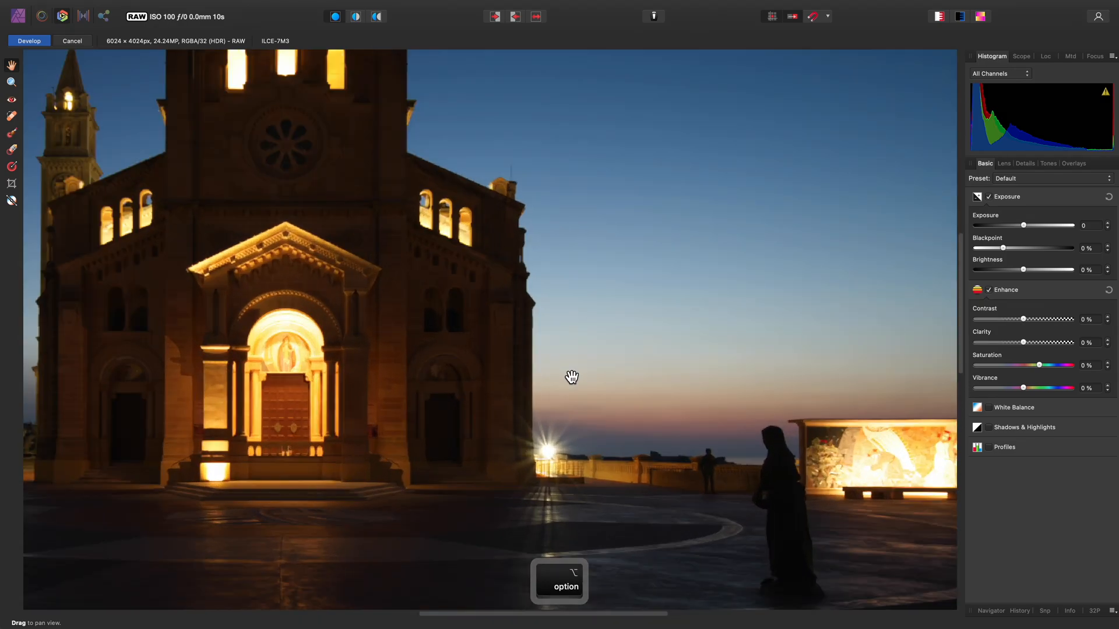
{"action": "left_click_drag", "start_coordinate": [570, 378], "coordinate": [588, 337]}
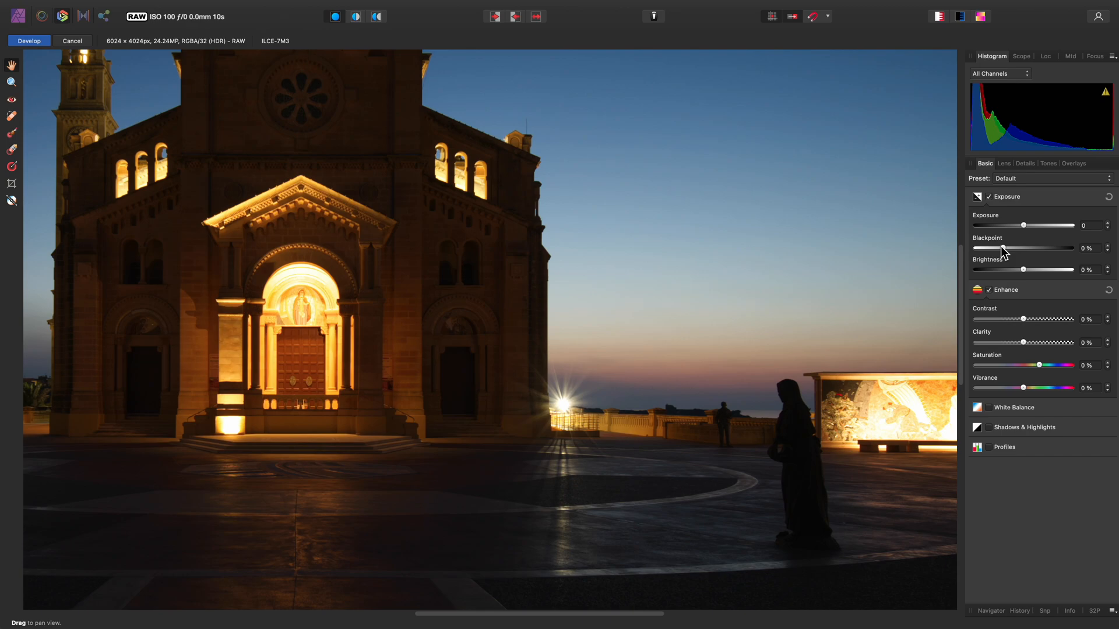
{"action": "left_click", "coordinate": [661, 21]}
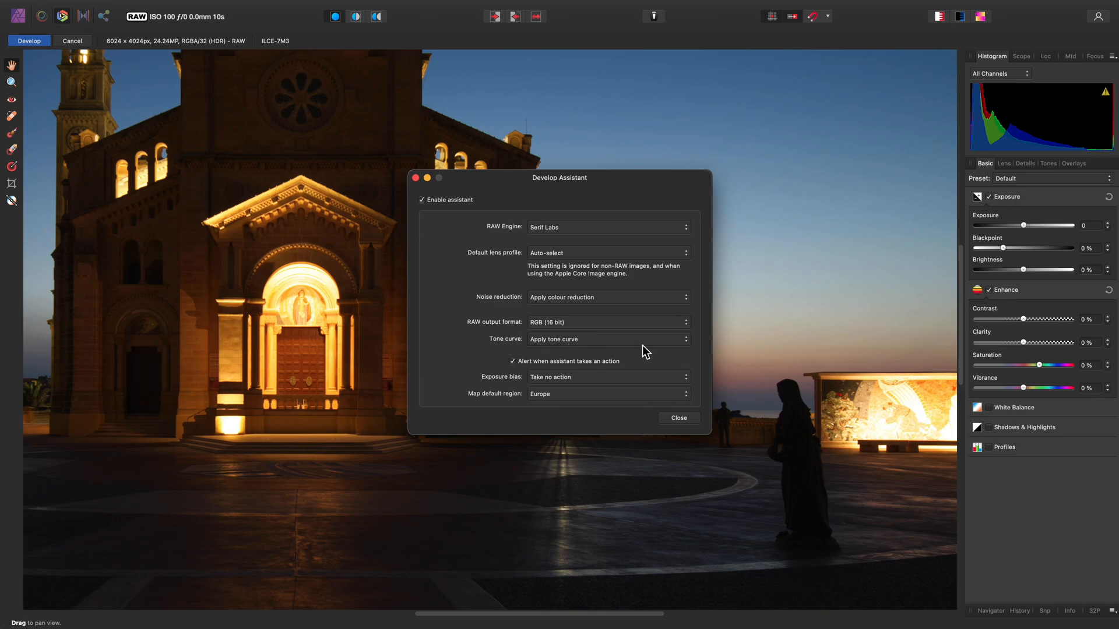
{"action": "left_click_drag", "start_coordinate": [636, 172], "coordinate": [856, 56]}
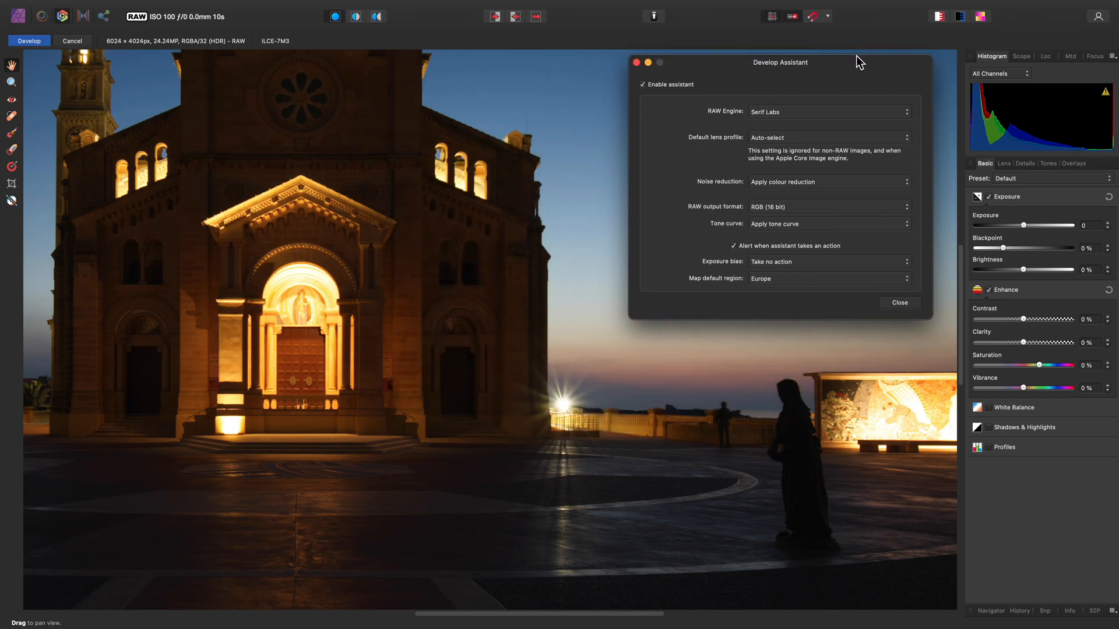
{"action": "left_click_drag", "start_coordinate": [724, 474], "coordinate": [615, 457]}
{"action": "scroll", "coordinate": [418, 416], "scroll_direction": "up", "scroll_amount": 6}
{"action": "scroll", "coordinate": [458, 431], "scroll_direction": "up", "scroll_amount": 1}
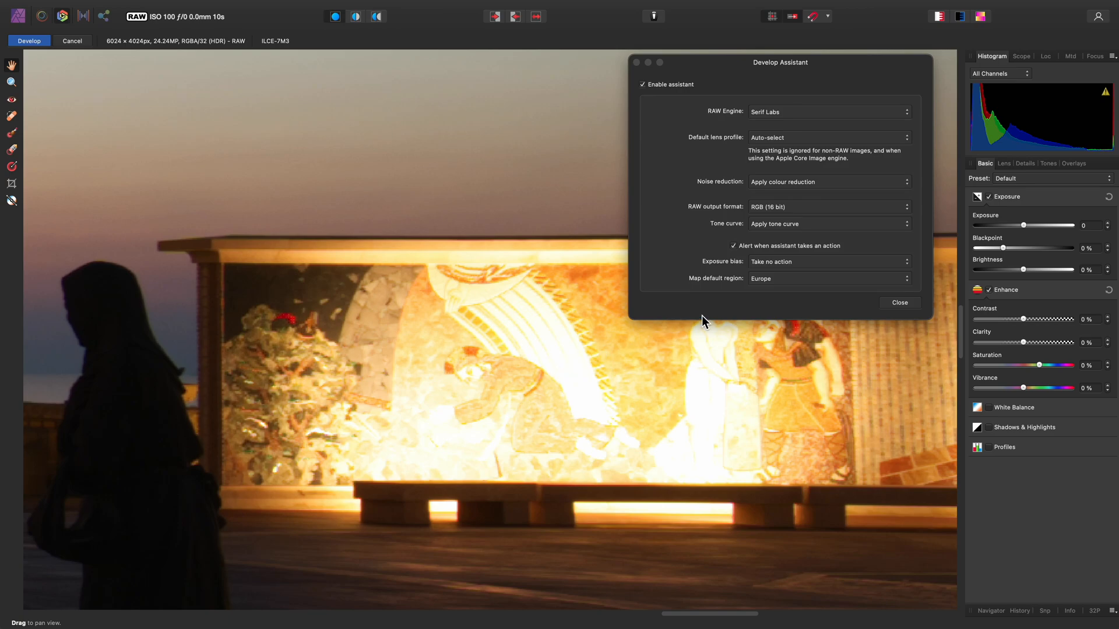
{"action": "left_click", "coordinate": [817, 224]}
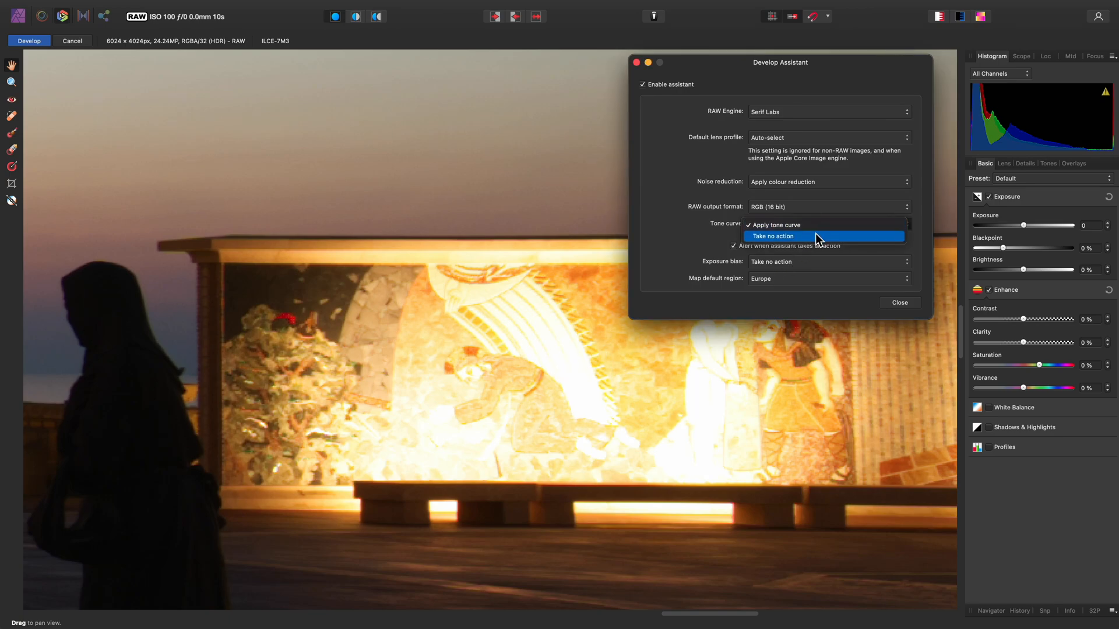
{"action": "left_click", "coordinate": [816, 236]}
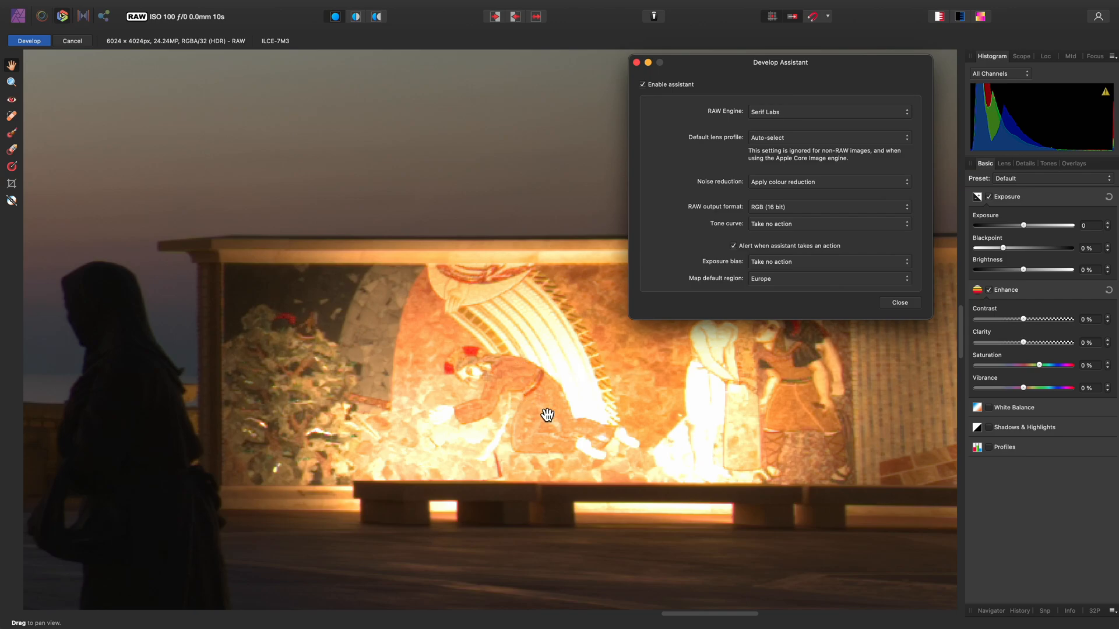
{"action": "left_click", "coordinate": [892, 305]}
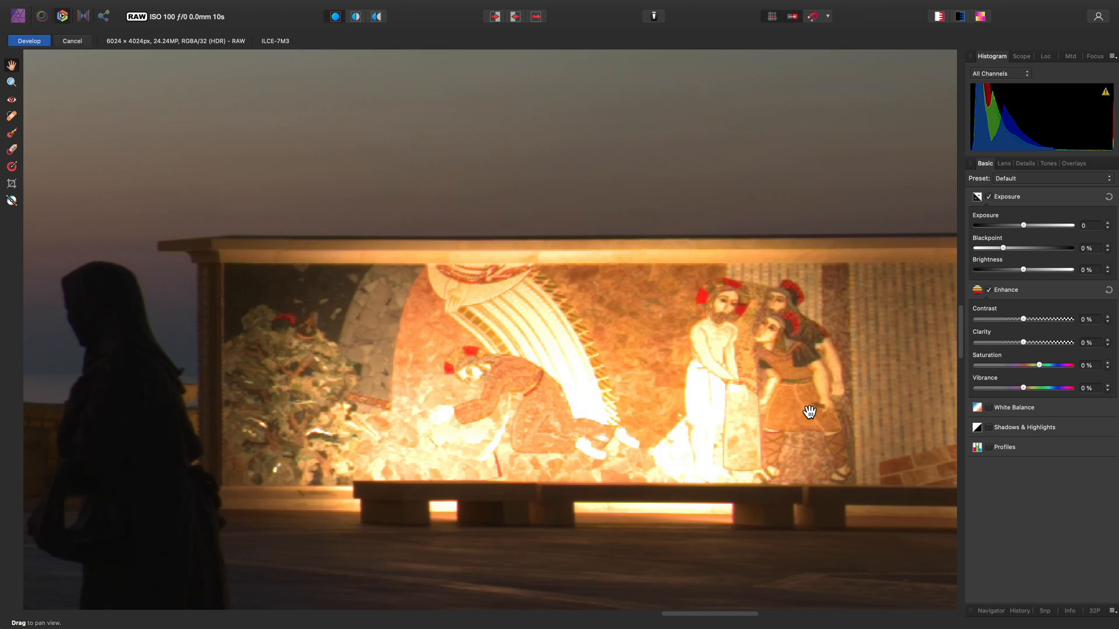
Enable the Shadows & Highlights adjustment and reduce Highlights to -55% to recover the bright mosaic detail.
{"action": "left_click", "coordinate": [1015, 429]}
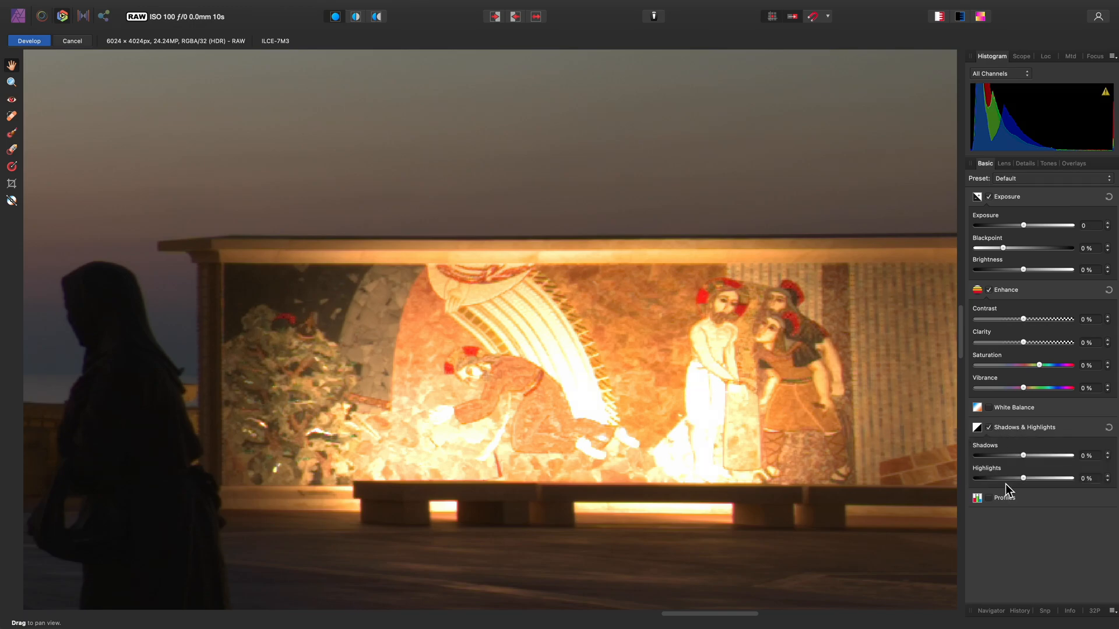
{"action": "left_click_drag", "start_coordinate": [1024, 481], "coordinate": [1000, 480]}
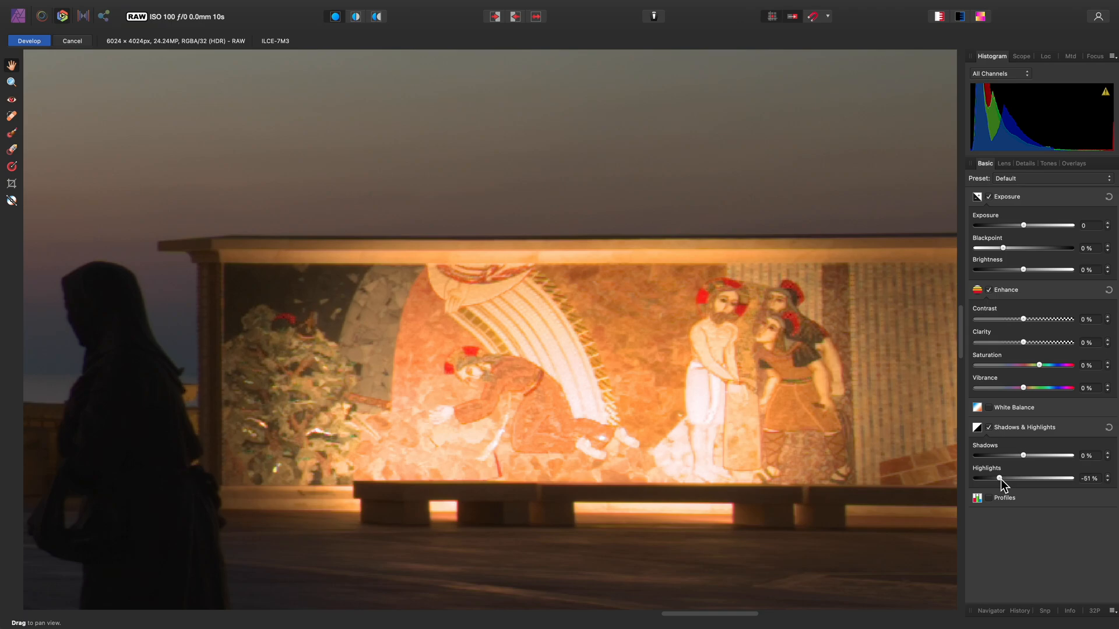
{"action": "scroll", "coordinate": [569, 442], "scroll_direction": "up", "scroll_amount": 5}
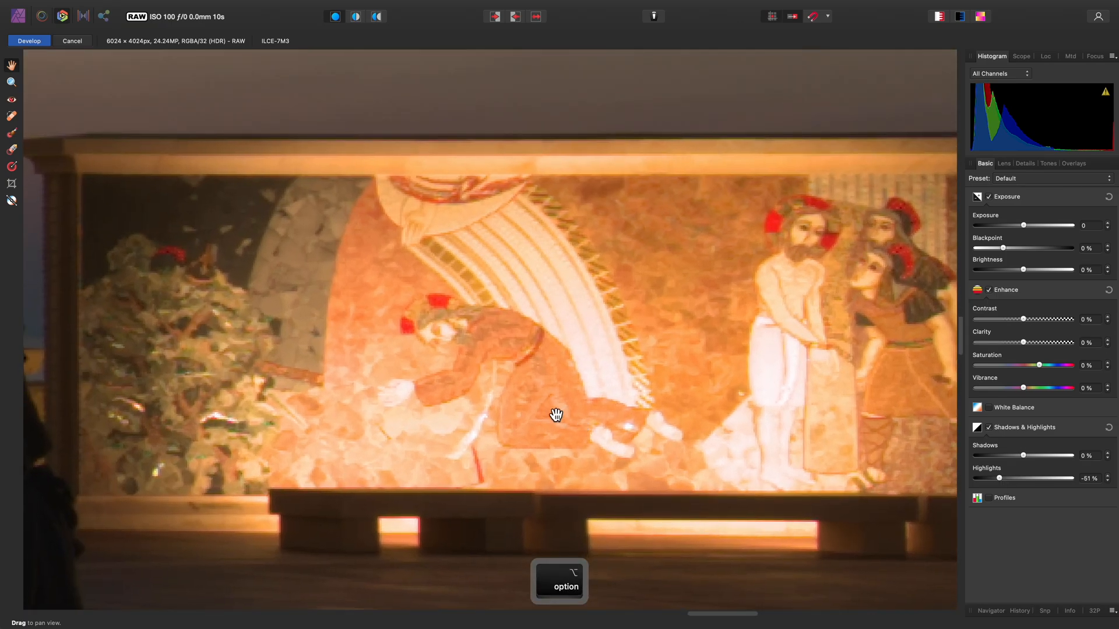
{"action": "scroll", "coordinate": [556, 415], "scroll_direction": "up", "scroll_amount": 2}
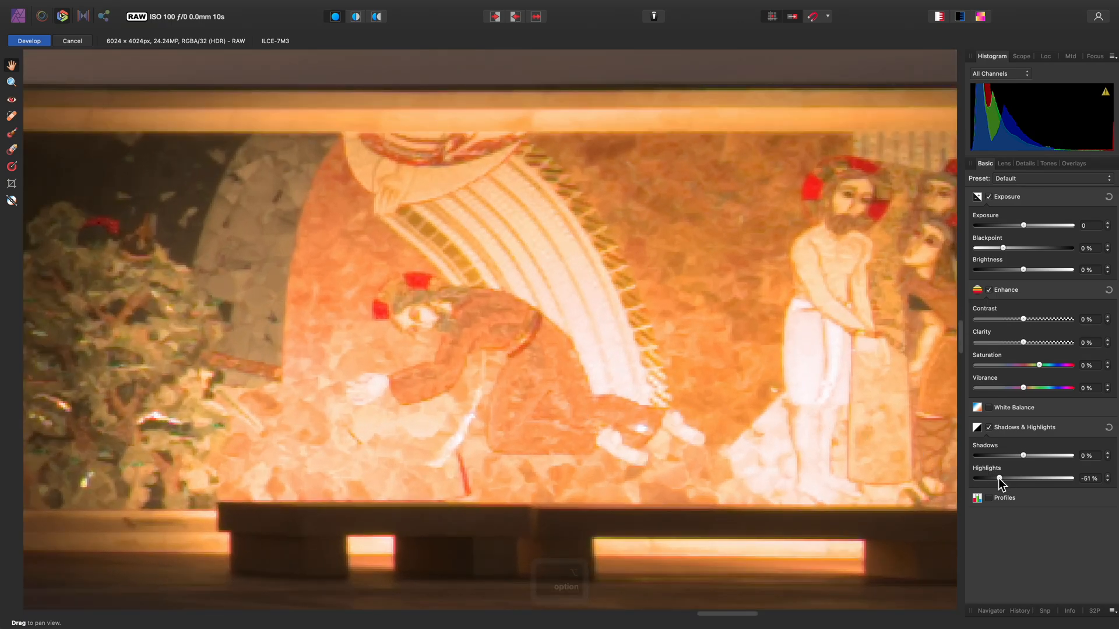
{"action": "left_click_drag", "start_coordinate": [999, 479], "coordinate": [972, 479]}
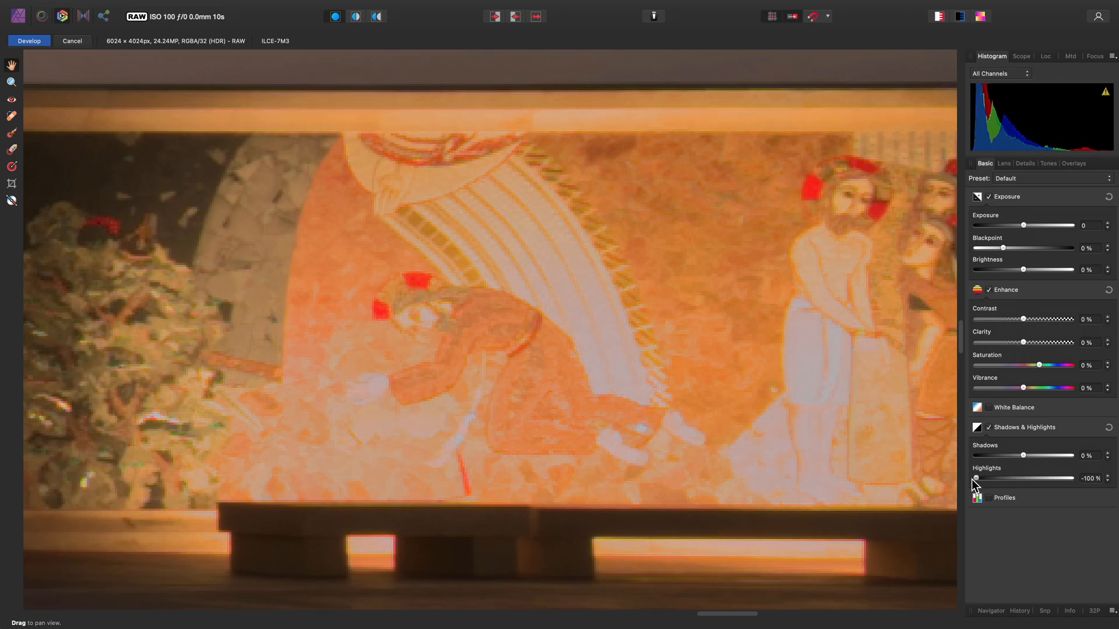
{"action": "scroll", "coordinate": [674, 387], "scroll_direction": "up", "scroll_amount": 1}
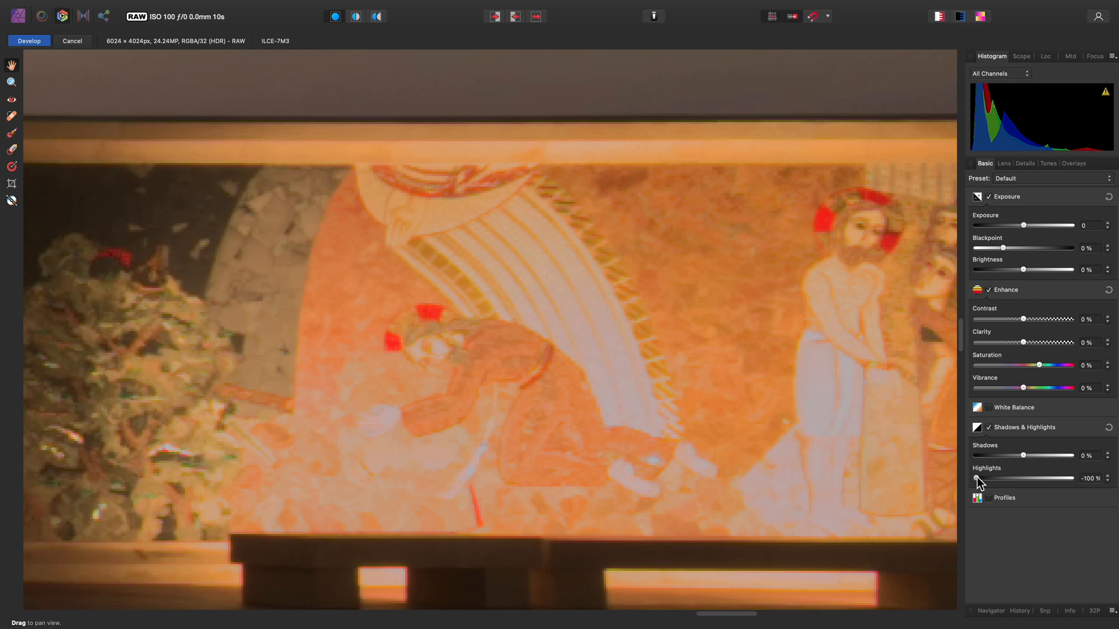
{"action": "mouse_move", "coordinate": [977, 477]}
{"action": "left_mouse_down"}
{"action": "mouse_move", "coordinate": [1007, 478]}
{"action": "mouse_move", "coordinate": [998, 478]}
{"action": "left_mouse_up"}
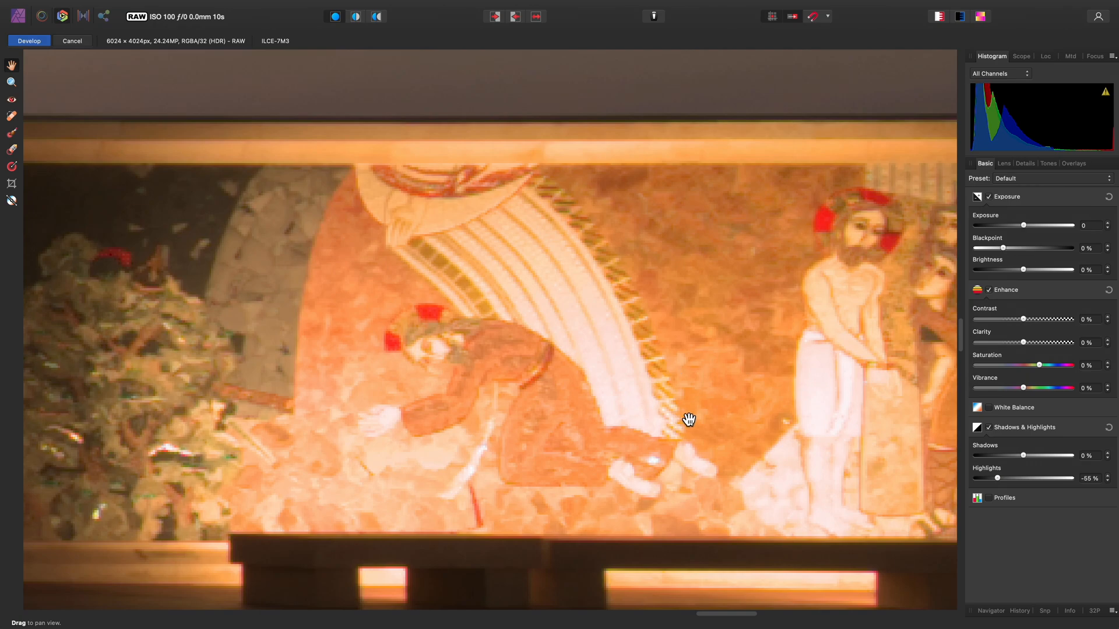
Set Shadows to 13% and develop the raw image.
{"action": "key", "text": "super+0"}
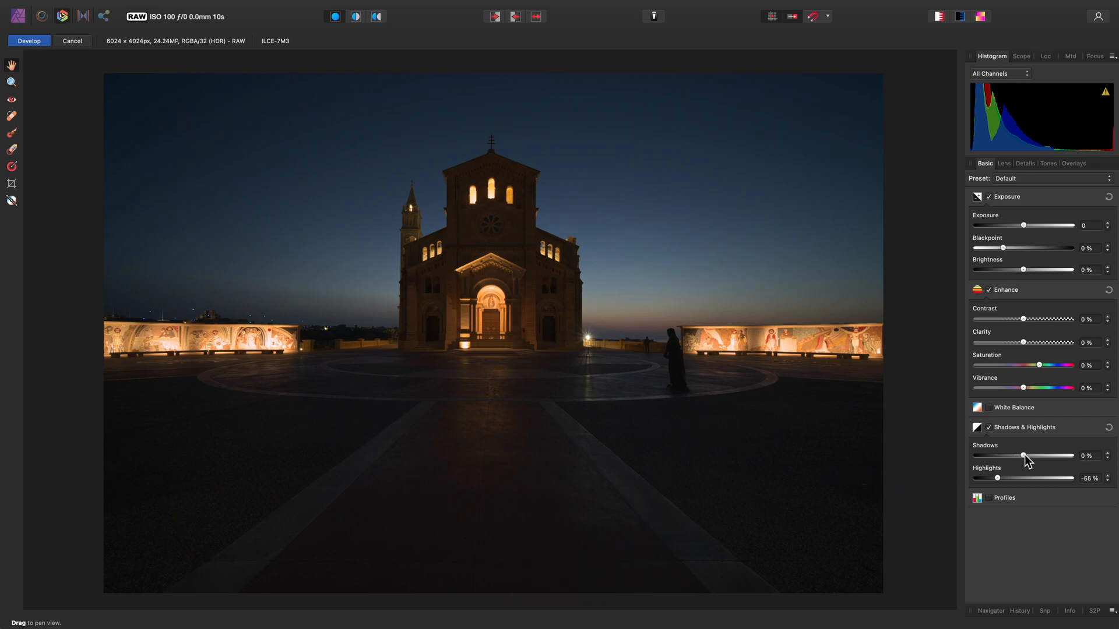
{"action": "left_click_drag", "start_coordinate": [1024, 455], "coordinate": [1069, 461]}
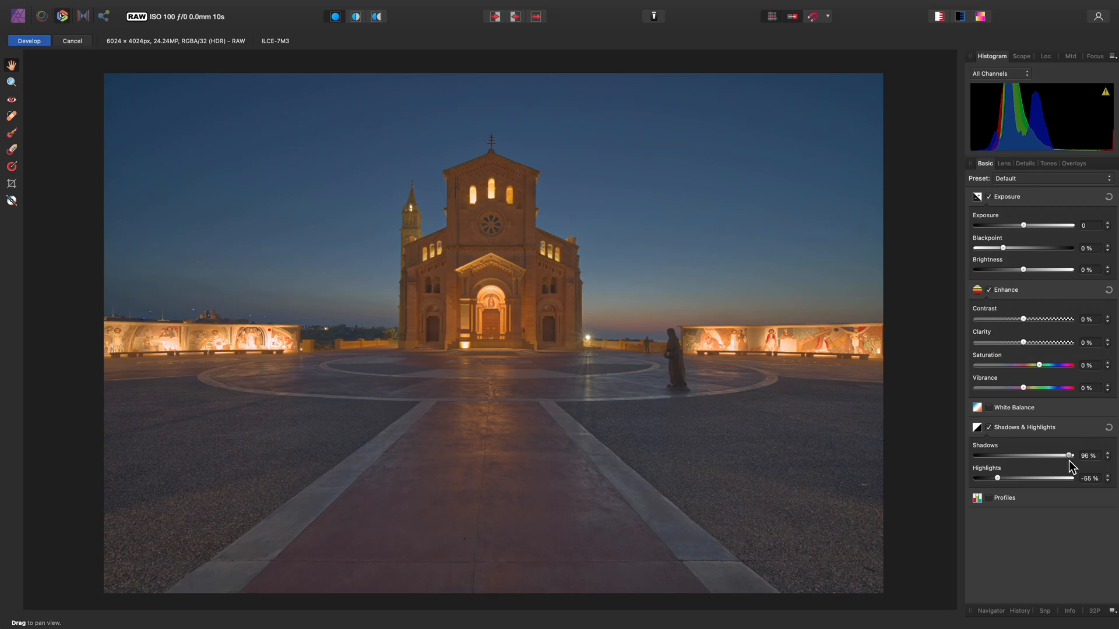
{"action": "left_click_drag", "start_coordinate": [1069, 460], "coordinate": [1029, 458]}
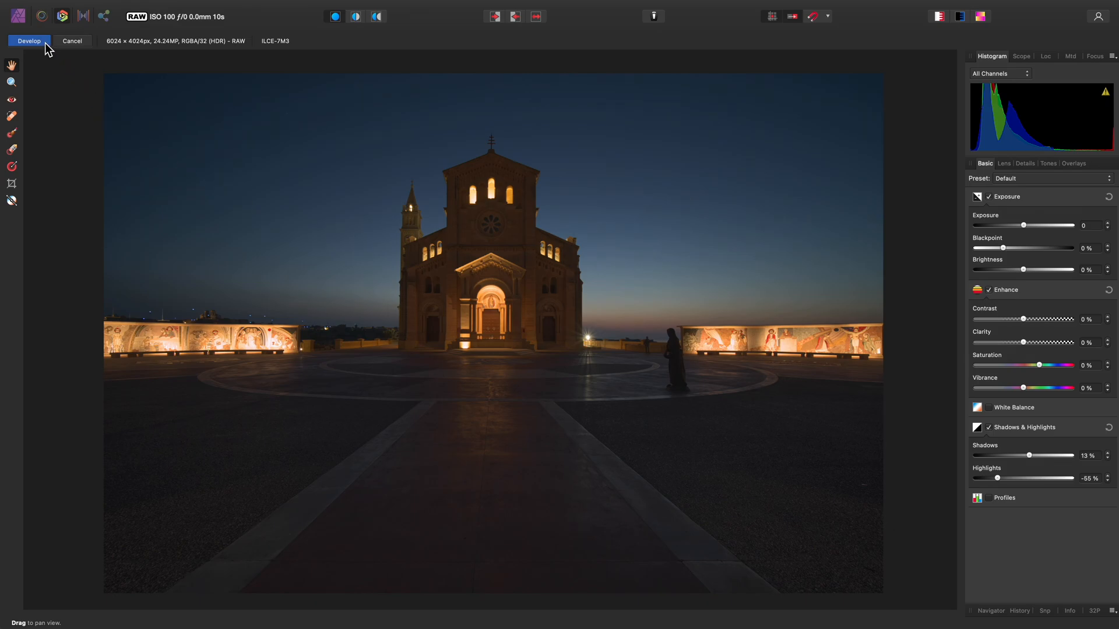
{"action": "left_click", "coordinate": [29, 41]}
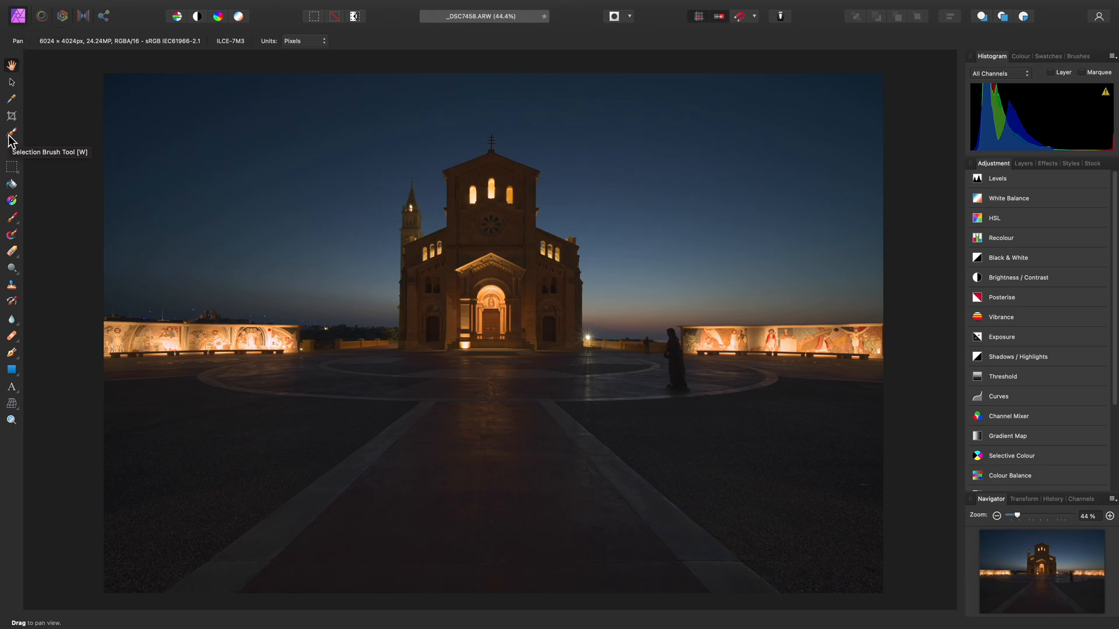
{"action": "mouse_move", "coordinate": [199, 7]}
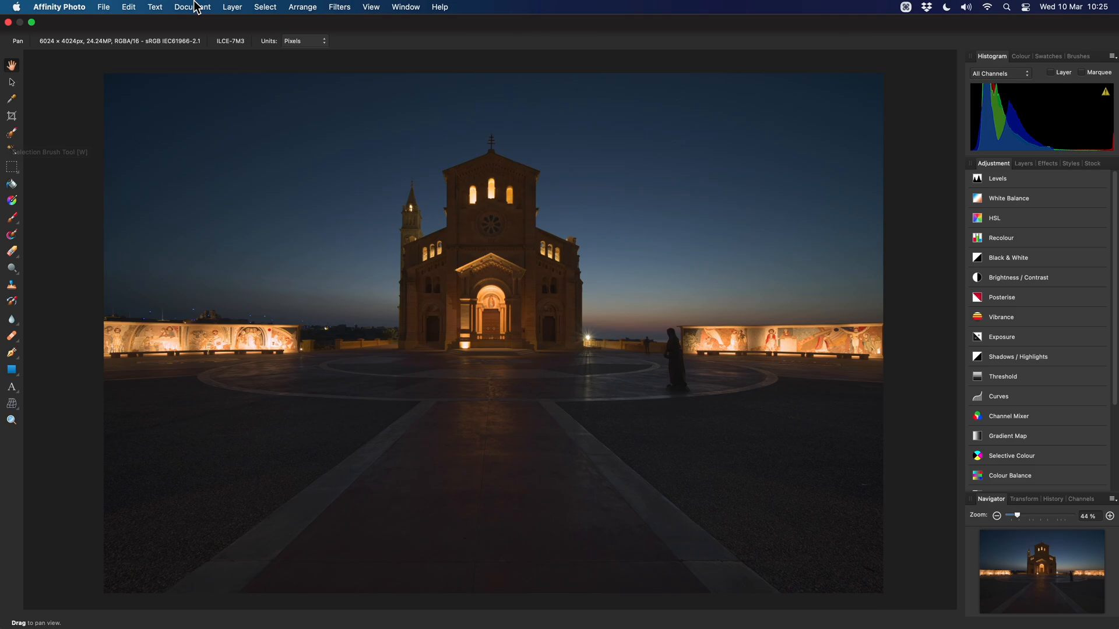
{"action": "left_click", "coordinate": [233, 7]}
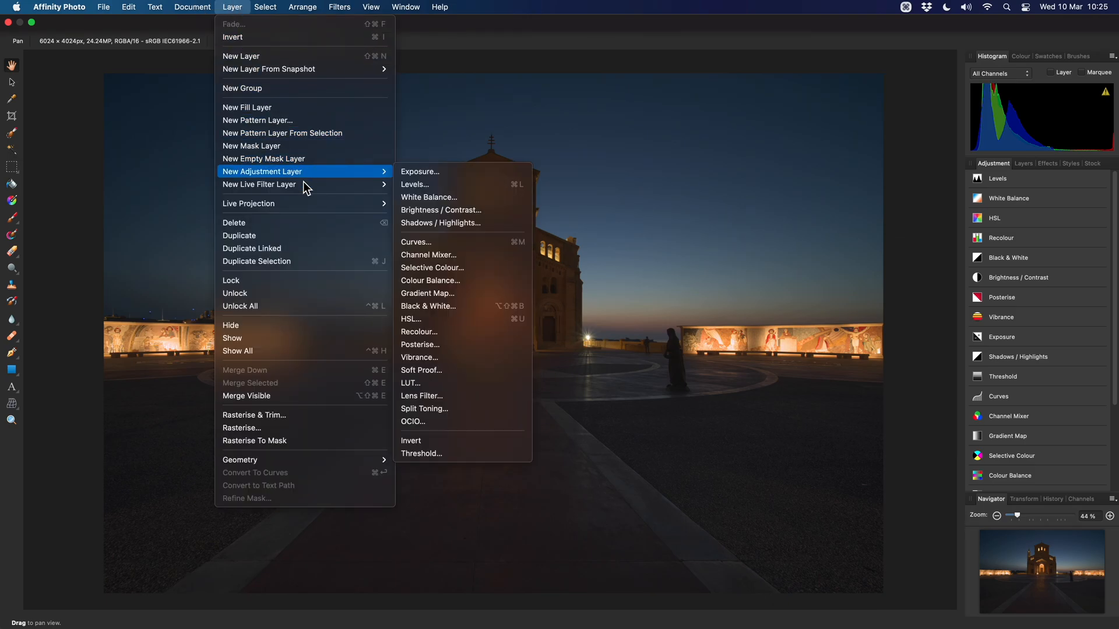
{"action": "mouse_move", "coordinate": [303, 184]}
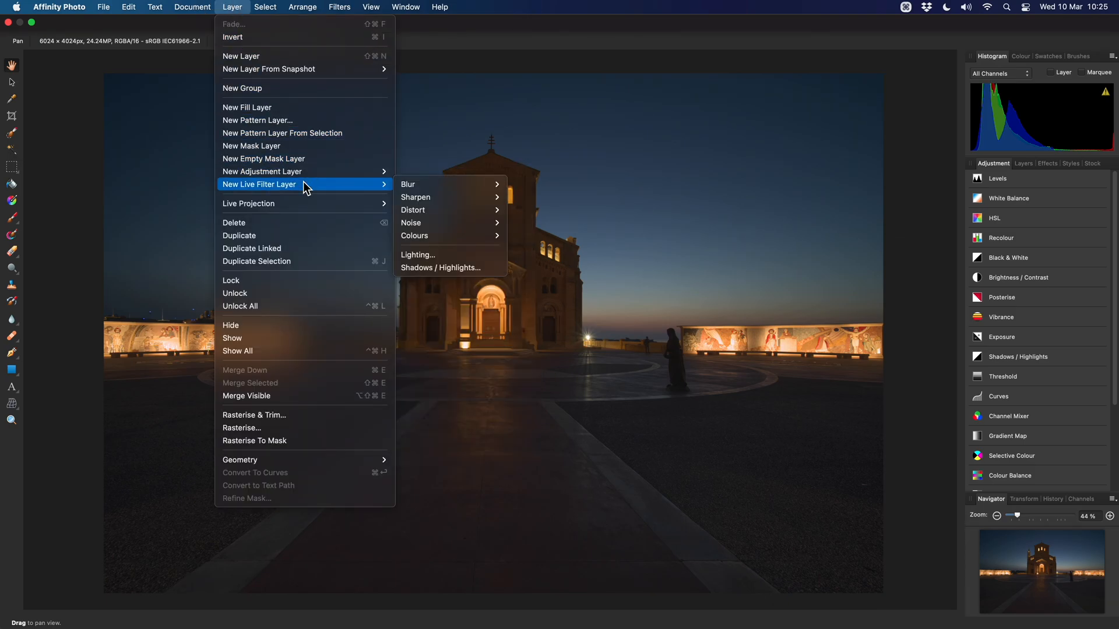
{"action": "left_click", "coordinate": [614, 240]}
Display the document's layers with medium thumbnails.
{"action": "left_click", "coordinate": [1025, 163]}
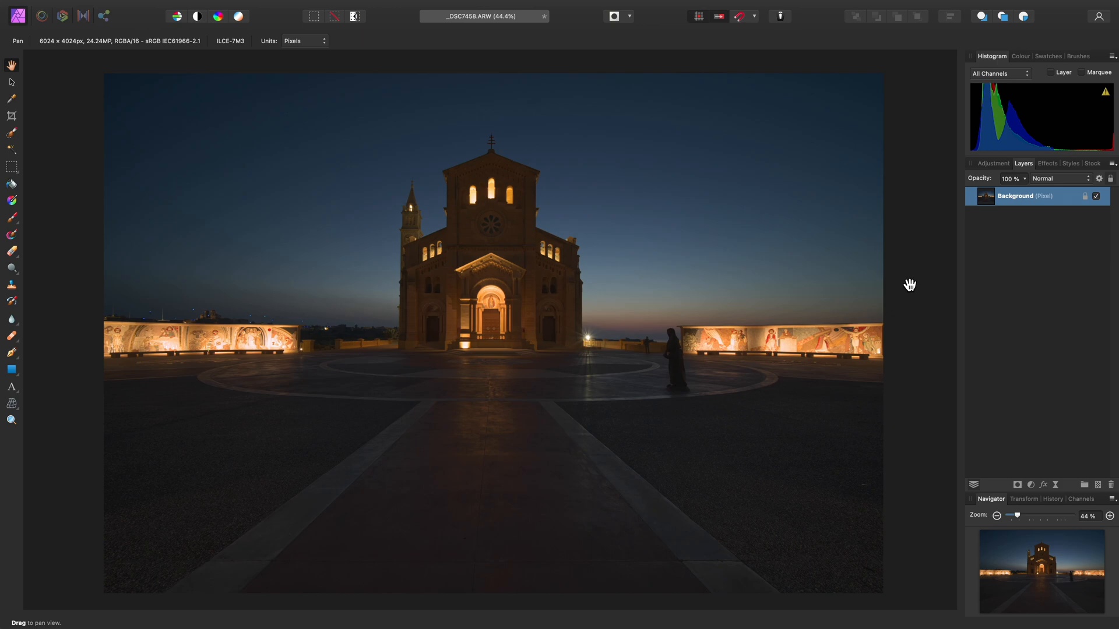
{"action": "left_click", "coordinate": [1112, 164]}
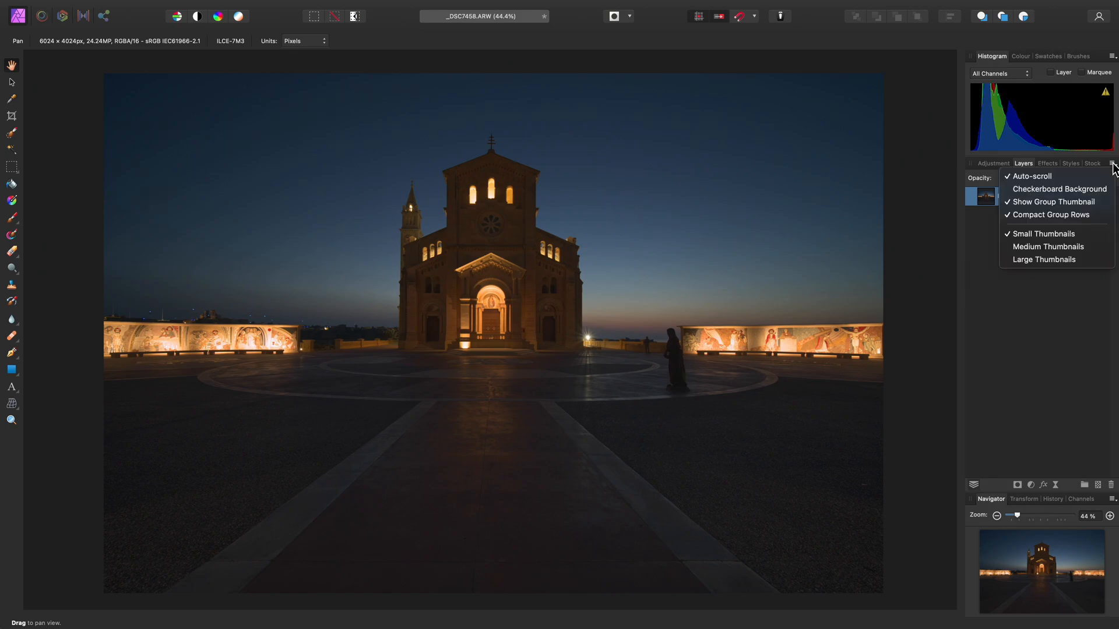
{"action": "left_click", "coordinate": [1090, 248]}
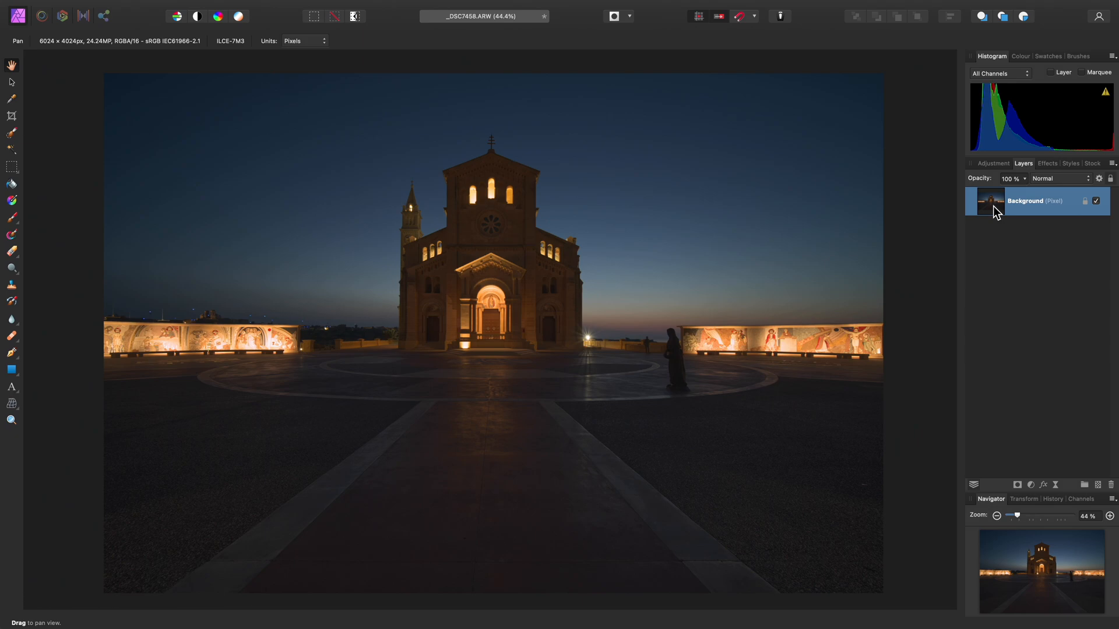
Load a luminosity selection from the Background layer's brighter tones.
{"action": "key", "text": "alt"}
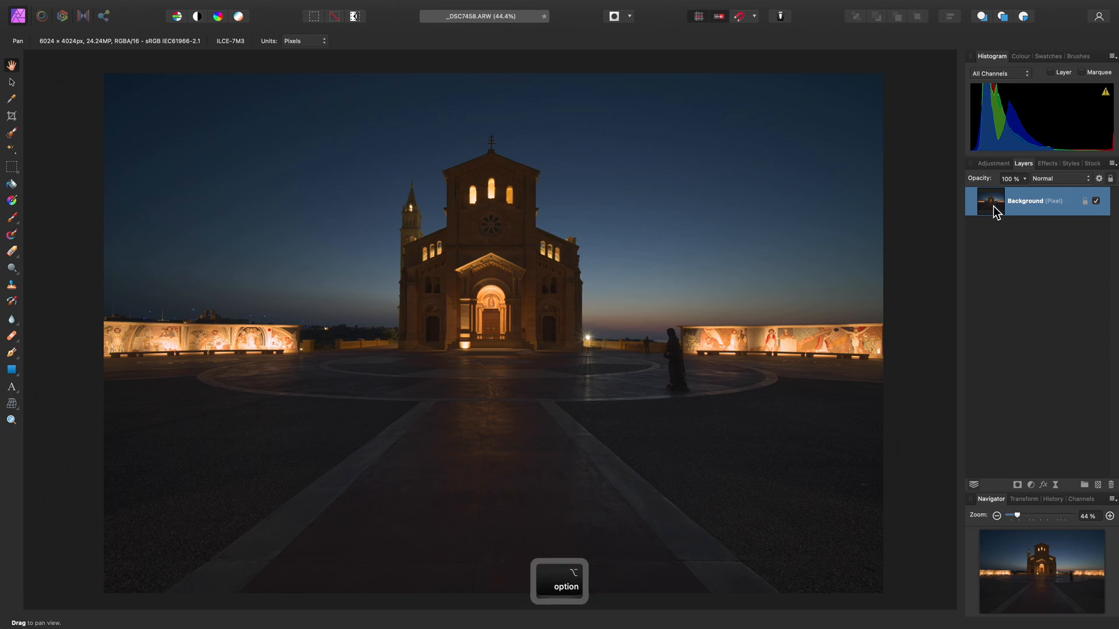
{"action": "key", "text": "super"}
{"action": "left_click", "coordinate": [992, 204], "text": "alt+super"}
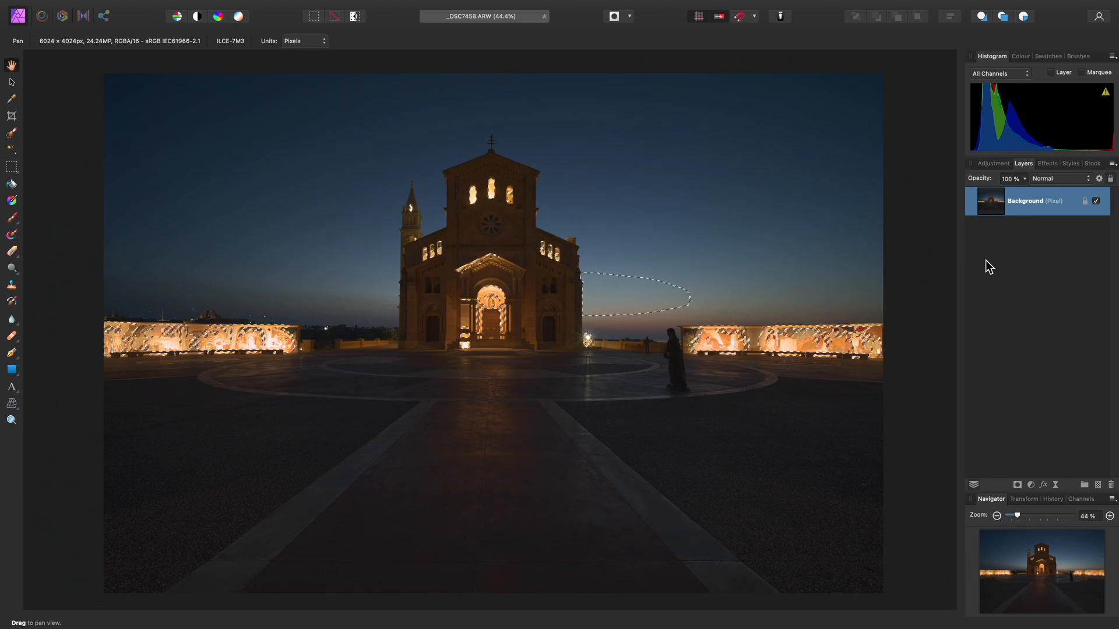
Add a Curves adjustment masked by the luminosity selection, and deselect.
{"action": "key", "text": "super+m"}
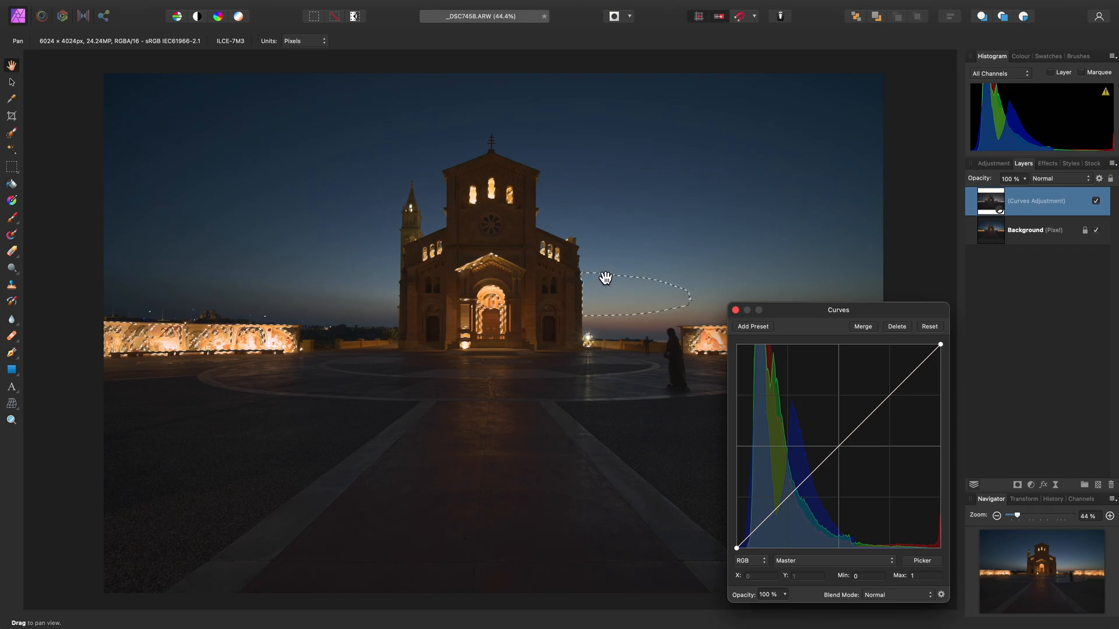
{"action": "key", "text": "super"}
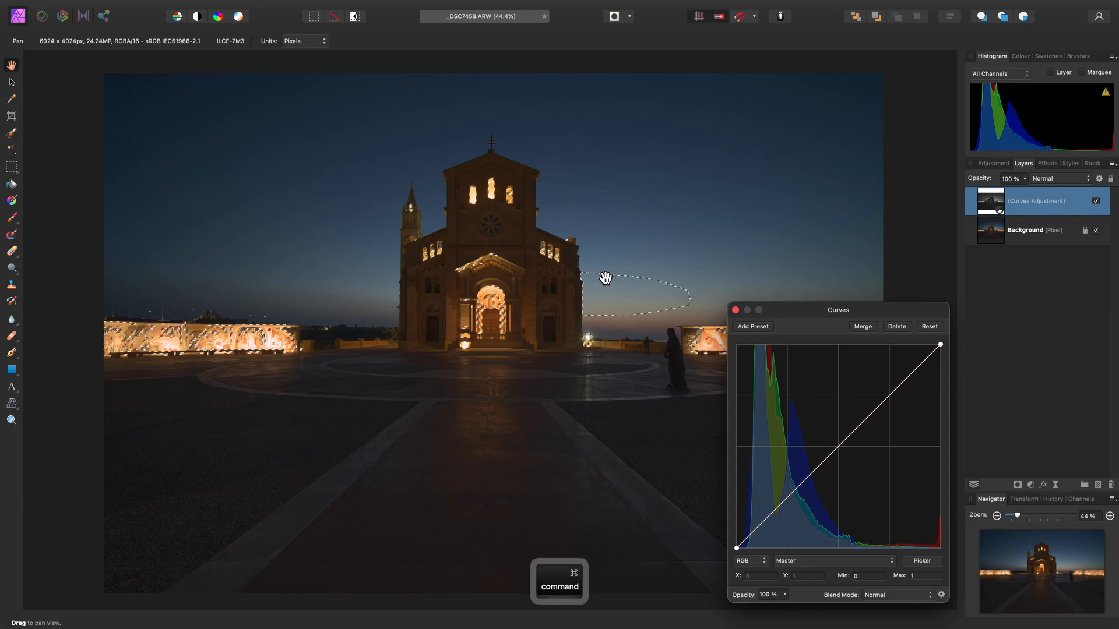
{"action": "key", "text": "super+d"}
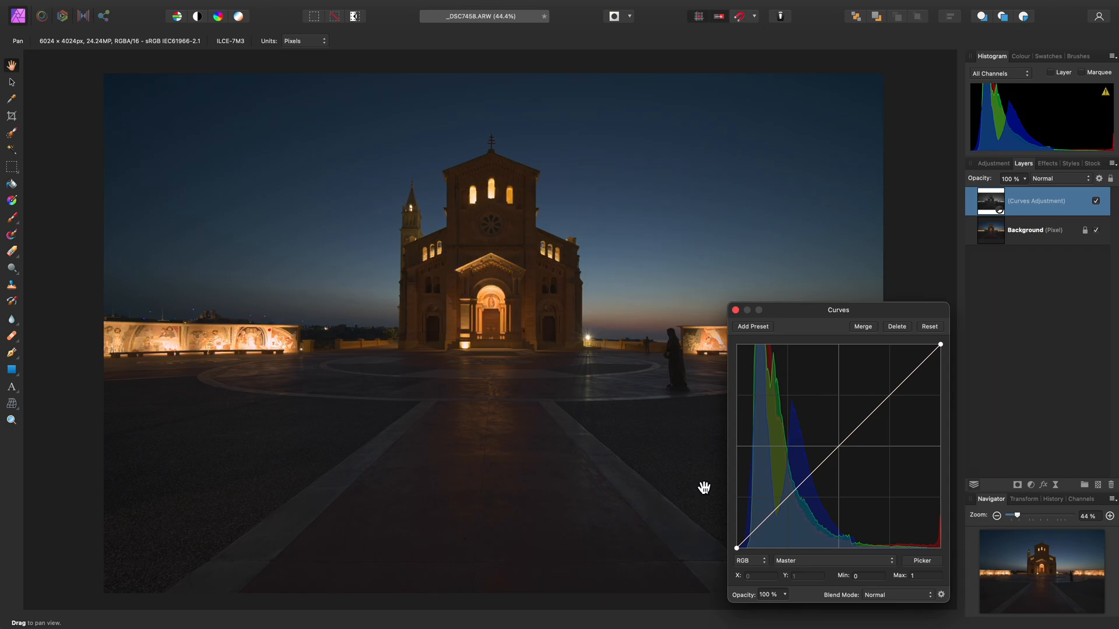
Brighten the master curve with nodes at about 0.316/0.483 and 0.163/0.197 plus one in the highlights, keeping the deepest shadows held down.
{"action": "left_click_drag", "start_coordinate": [751, 535], "coordinate": [796, 456]}
{"action": "left_click_drag", "start_coordinate": [828, 406], "coordinate": [865, 393]}
{"action": "left_click_drag", "start_coordinate": [773, 513], "coordinate": [770, 508]}
{"action": "left_click_drag", "start_coordinate": [798, 457], "coordinate": [801, 449]}
{"action": "scroll", "coordinate": [613, 315], "scroll_direction": "up", "scroll_amount": 5}
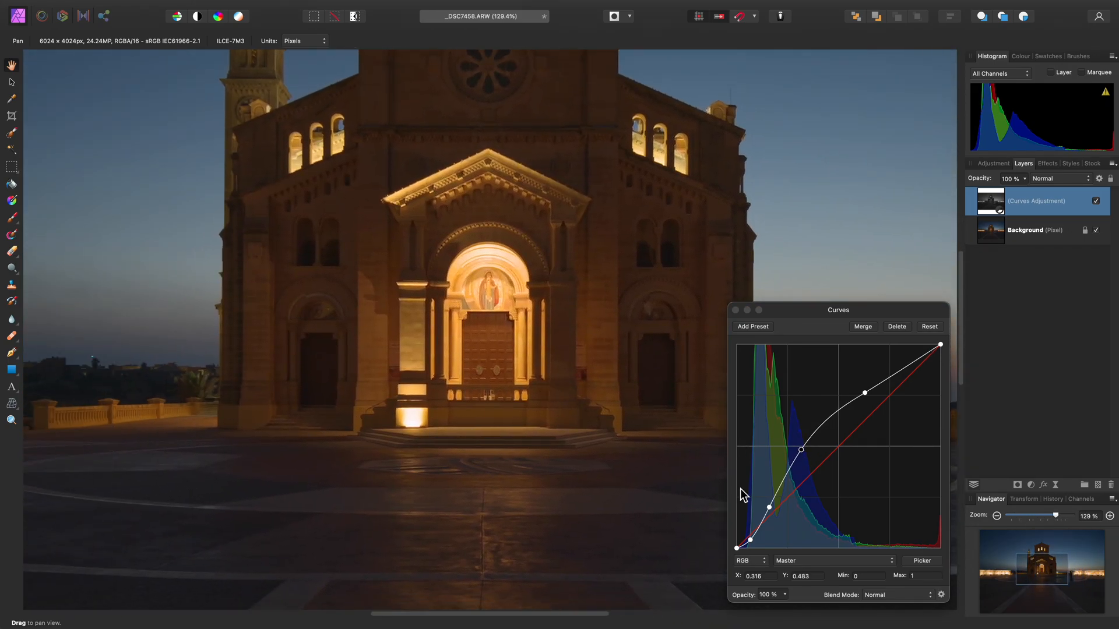
{"action": "left_click_drag", "start_coordinate": [751, 540], "coordinate": [770, 512]}
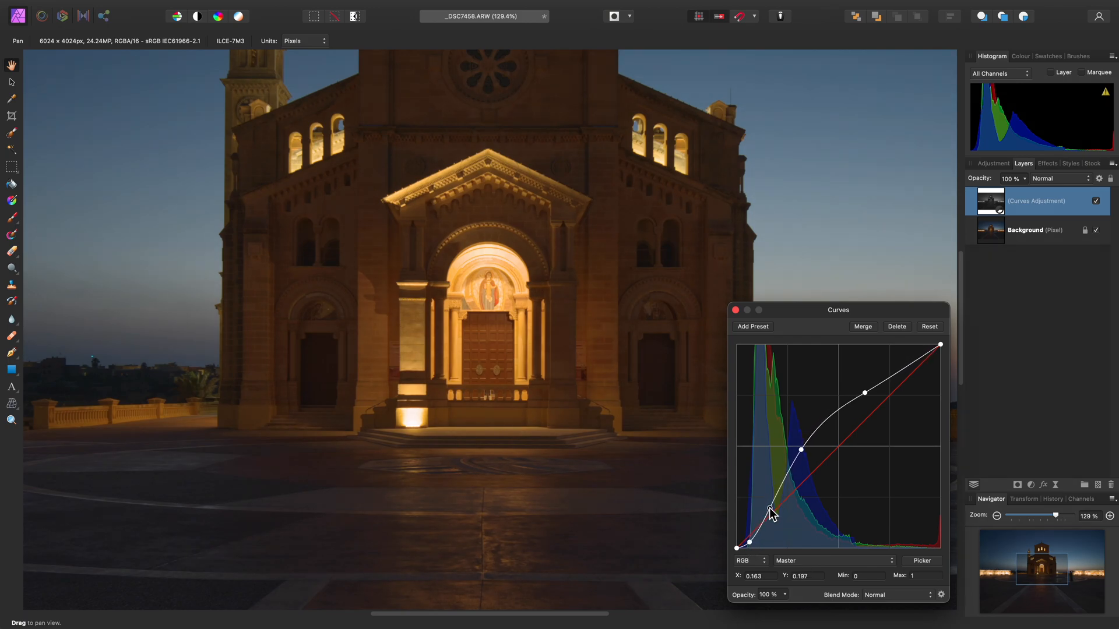
{"action": "left_click", "coordinate": [735, 310]}
Examine the church facade and compare the image with and without the Curves adjustment.
{"action": "scroll", "coordinate": [594, 280], "scroll_direction": "up", "scroll_amount": 5}
{"action": "left_click_drag", "start_coordinate": [602, 349], "coordinate": [590, 305]}
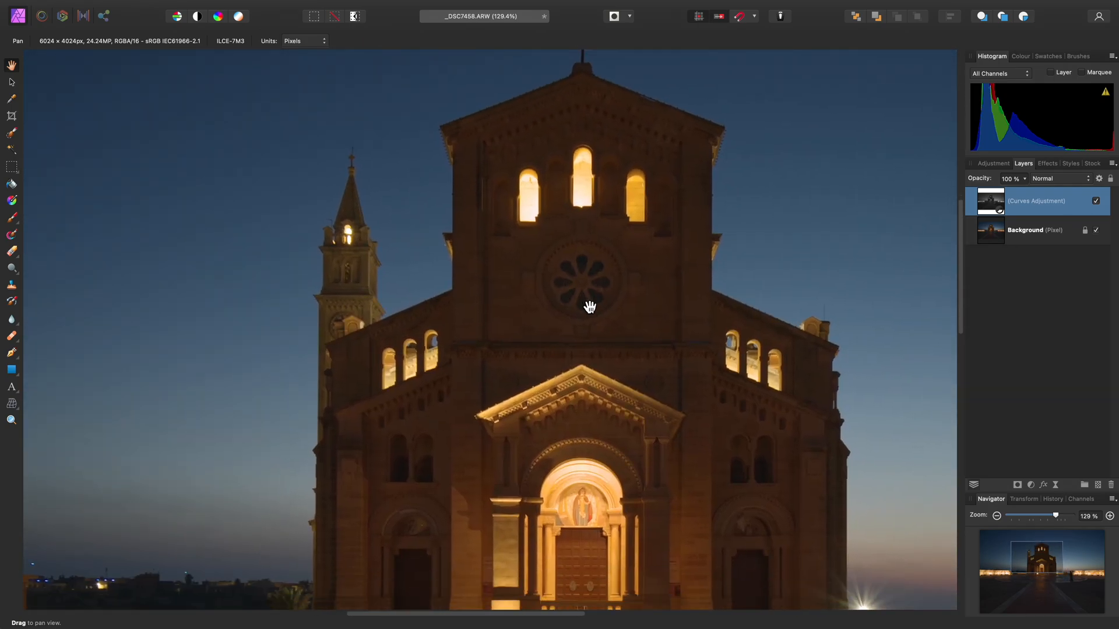
{"action": "key", "text": "super+0"}
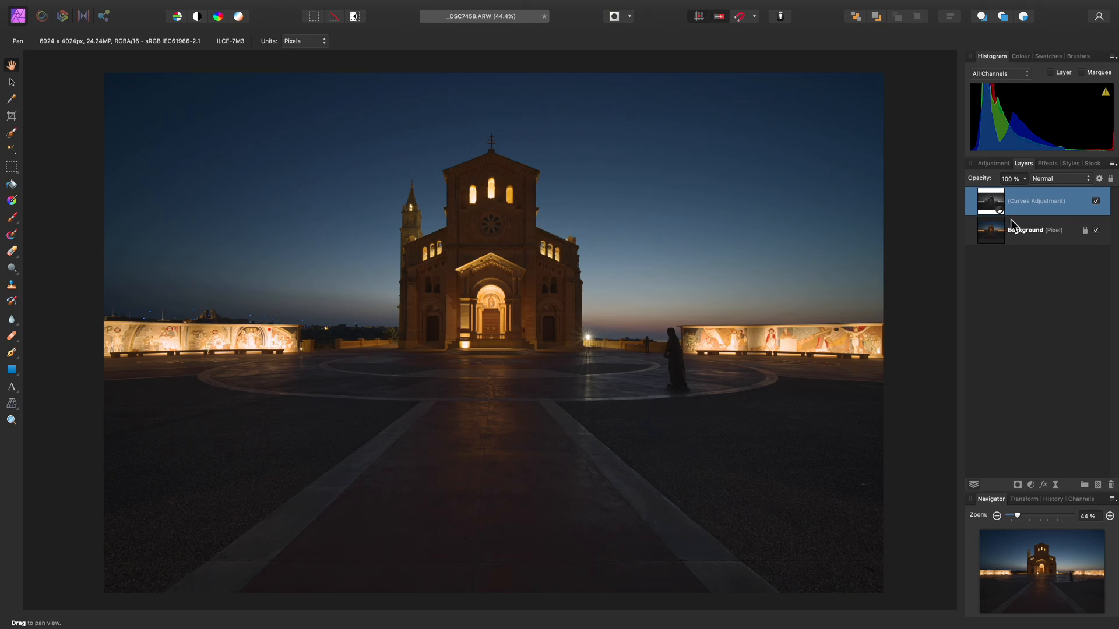
{"action": "left_click", "coordinate": [1096, 201]}
{"action": "left_click", "coordinate": [1096, 201]}
Add a new empty pixel layer above the Curves adjustment.
{"action": "key", "text": "super+shift+n"}
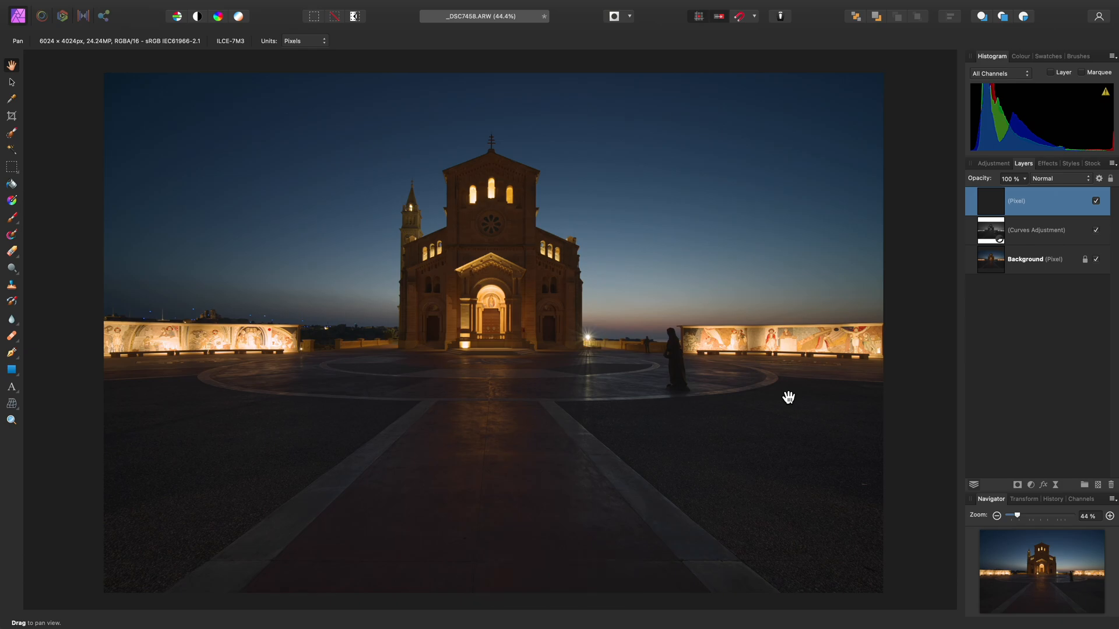
Rename the new pixel layer as "Brush Work".
{"action": "key", "text": "shift"}
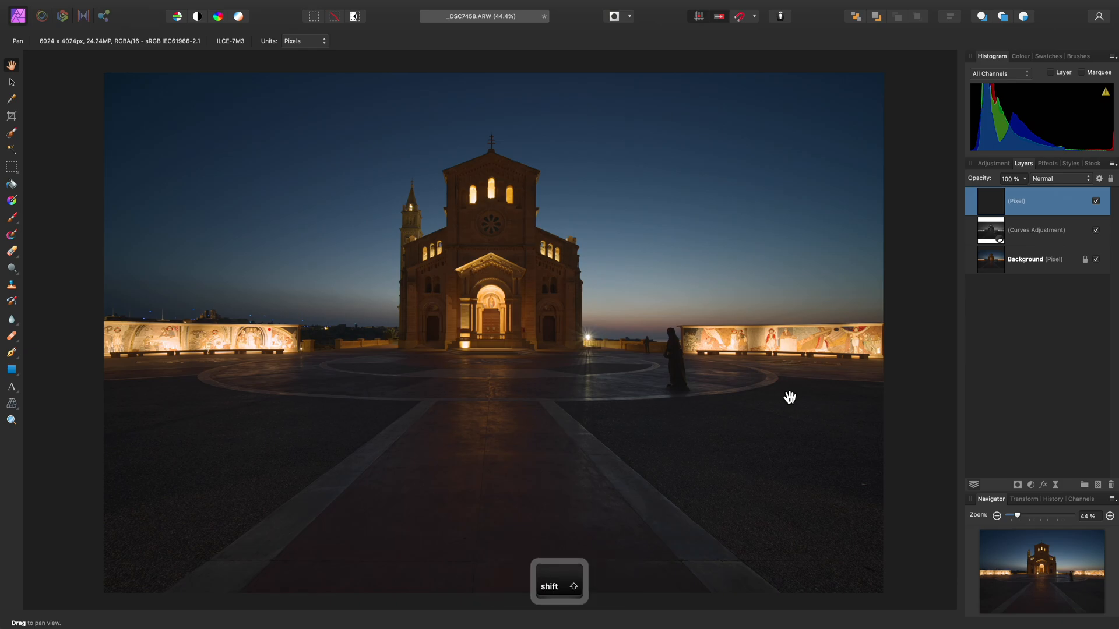
{"action": "left_click", "coordinate": [1015, 202]}
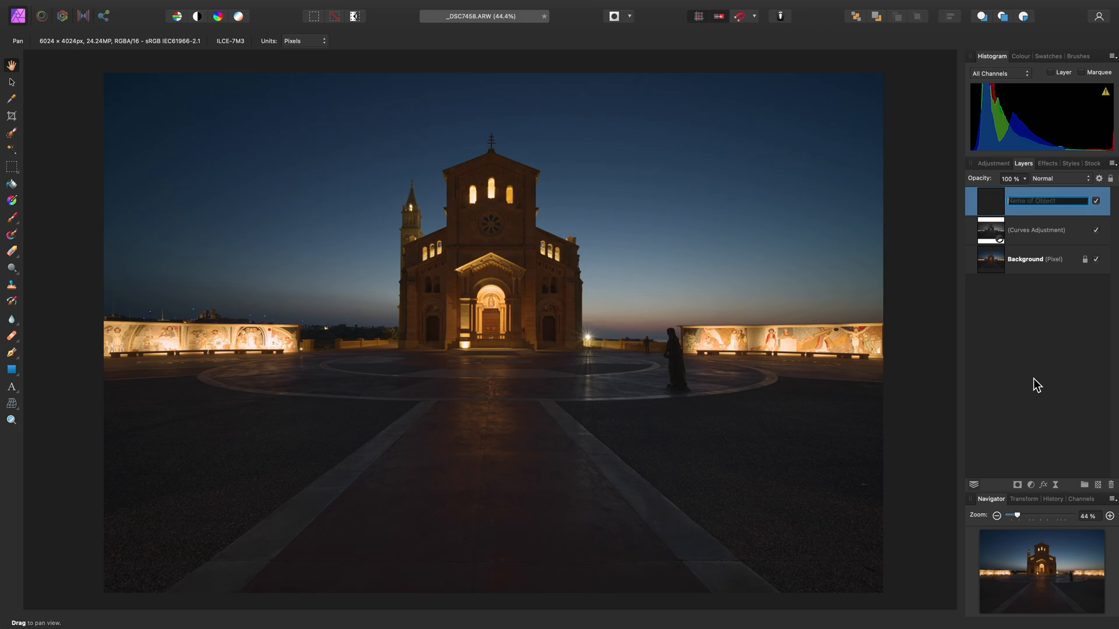
{"action": "type", "text": "Brush Work"}
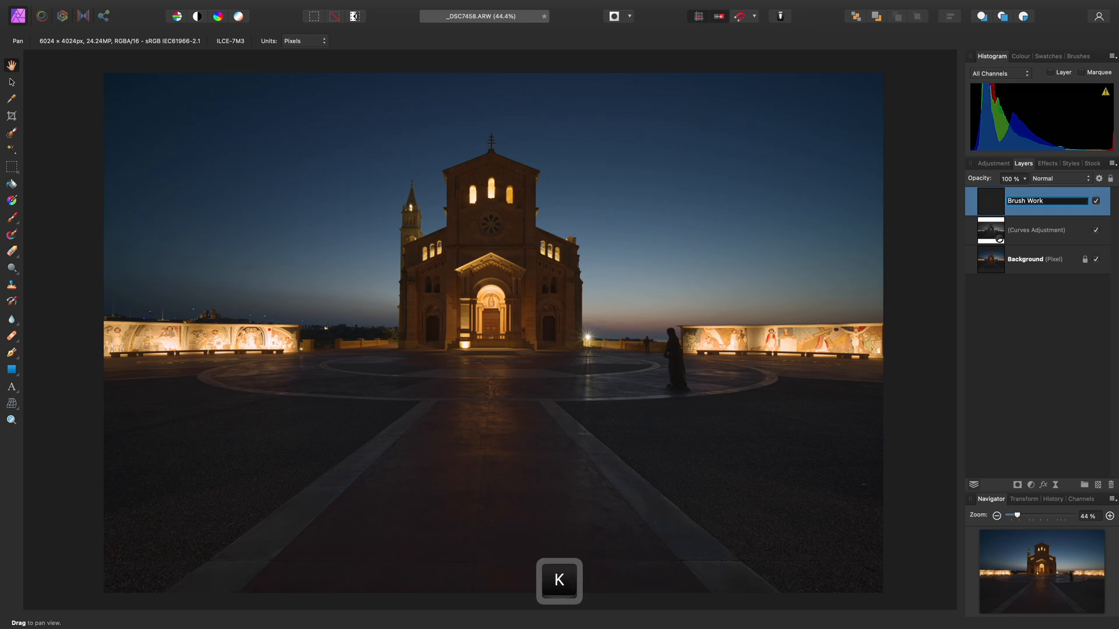
{"action": "key", "text": "Return"}
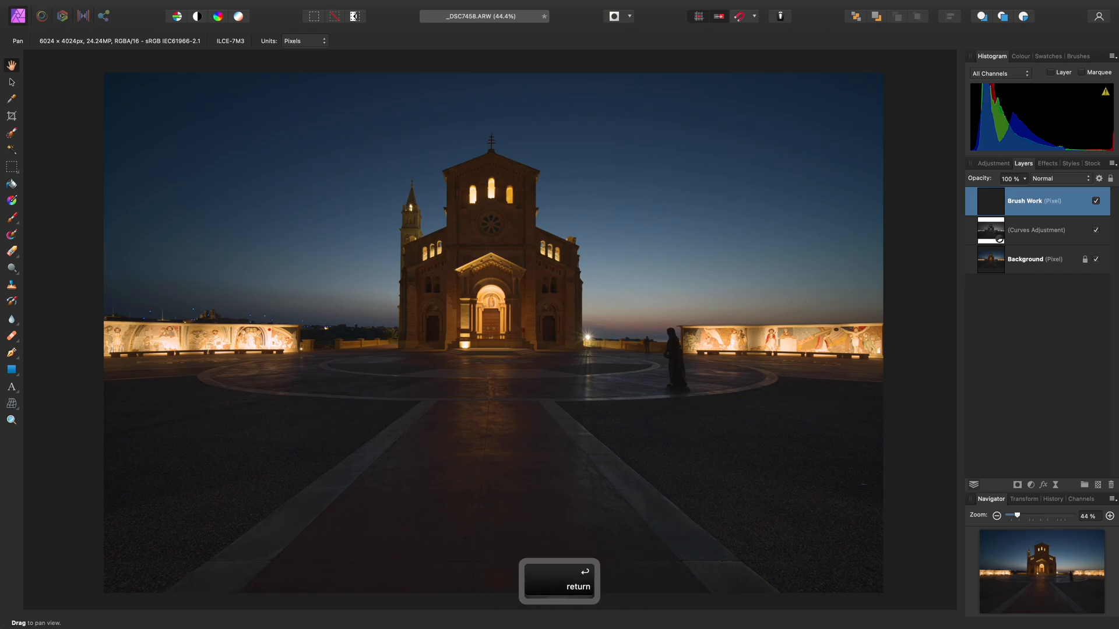
Set the Brush Work layer's blend mode to Overlay and its opacity to 30%.
{"action": "left_click", "coordinate": [1076, 183]}
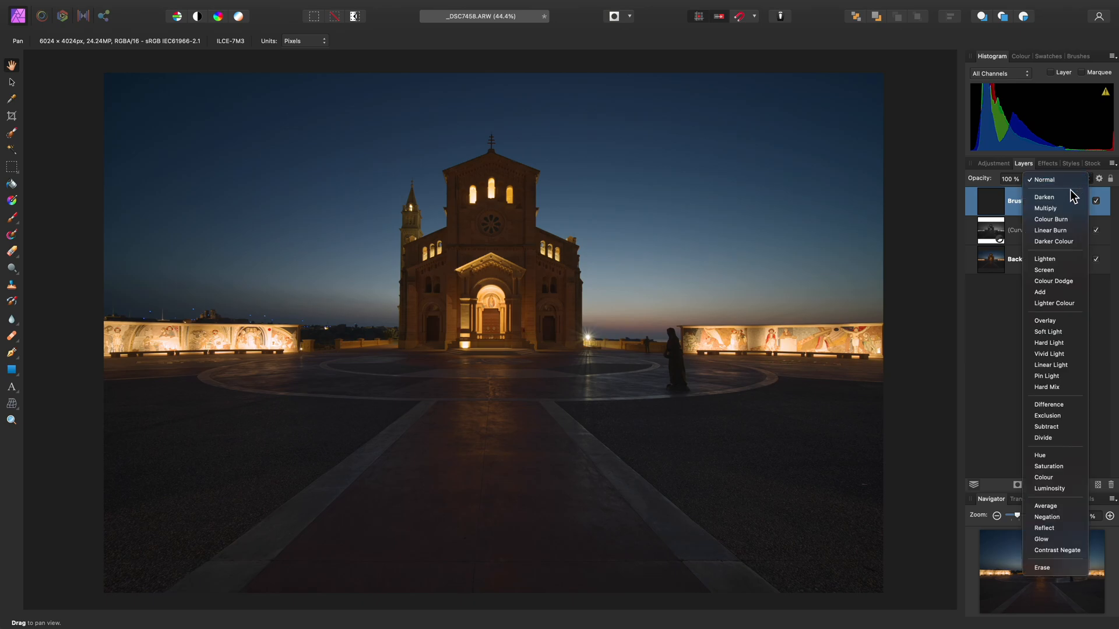
{"action": "left_click", "coordinate": [1063, 324]}
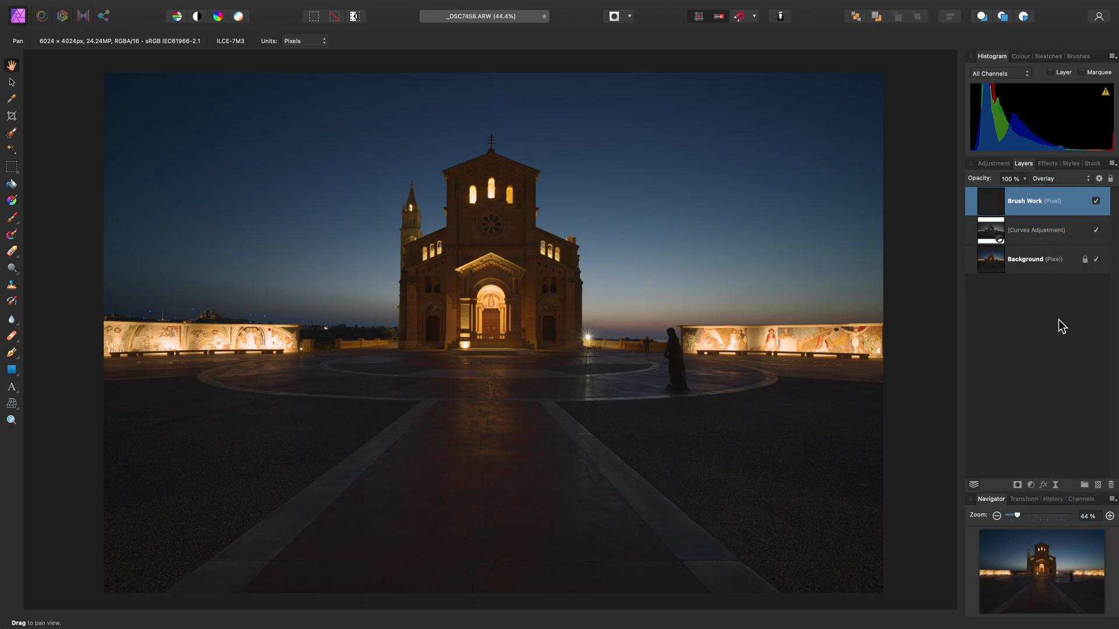
{"action": "left_click", "coordinate": [1025, 180]}
{"action": "left_click_drag", "start_coordinate": [972, 199], "coordinate": [956, 201]}
Set up the Paint Brush with a width of about 1832 px and 0% hardness.
{"action": "left_click", "coordinate": [14, 220]}
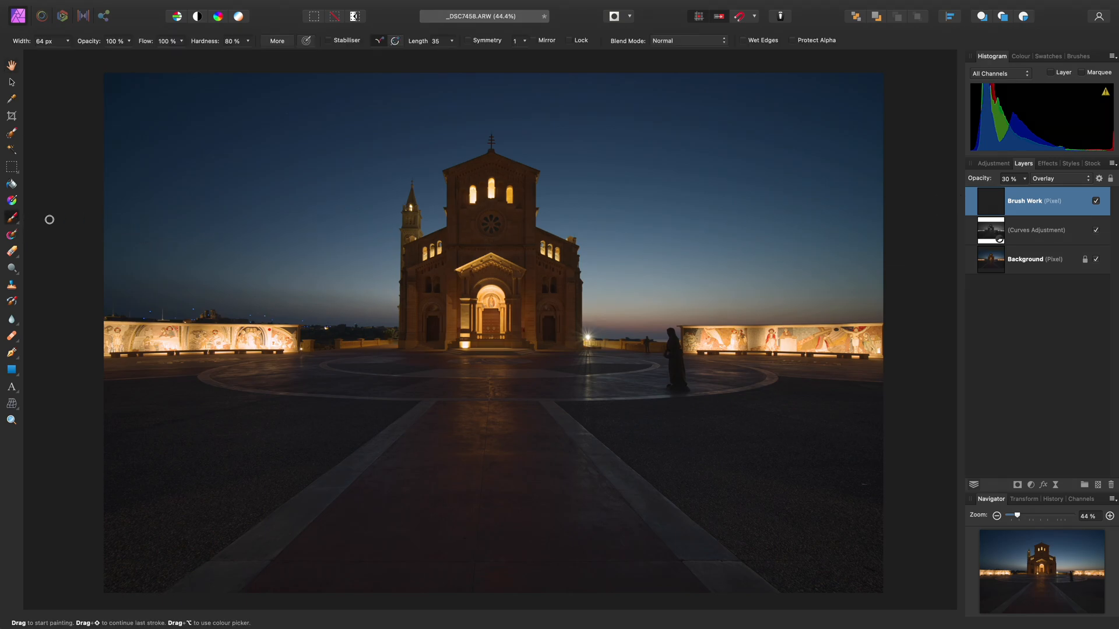
{"action": "key", "text": "bracketright"}
{"action": "key", "text": "bracketright"}
{"action": "key", "text": "bracketright"}
{"action": "key", "text": "bracketright"}
{"action": "key", "text": "bracketright"}
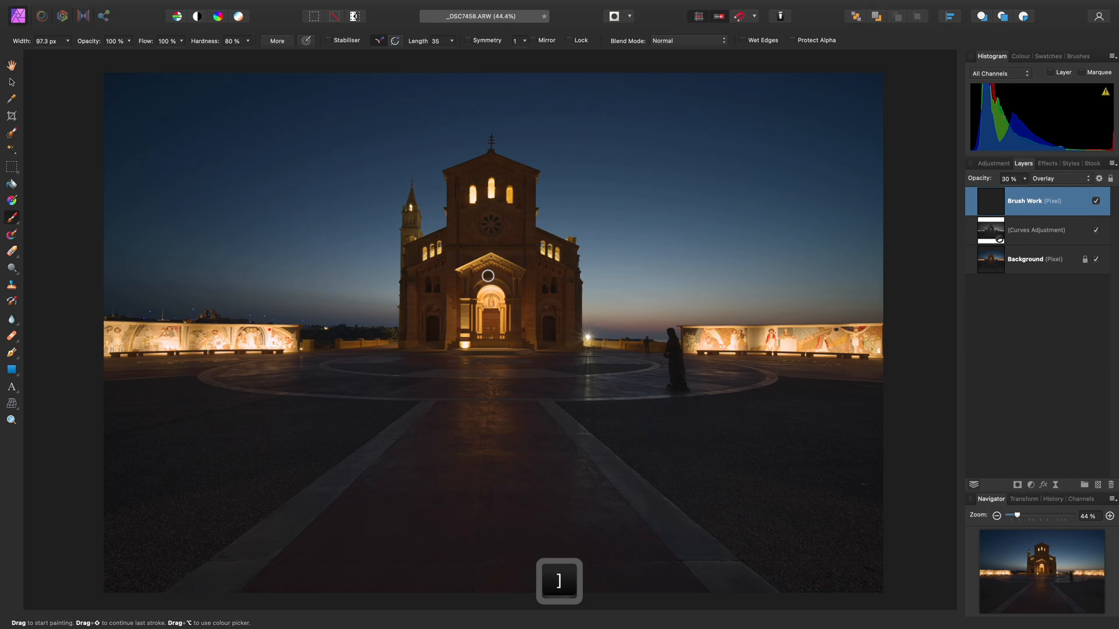
{"action": "key", "text": "bracketright"}
{"action": "key", "text": "bracketright"}
{"action": "key", "text": "bracketright"}
{"action": "key", "text": "bracketright"}
{"action": "key", "text": "bracketright"}
{"action": "key", "text": "bracketright"}
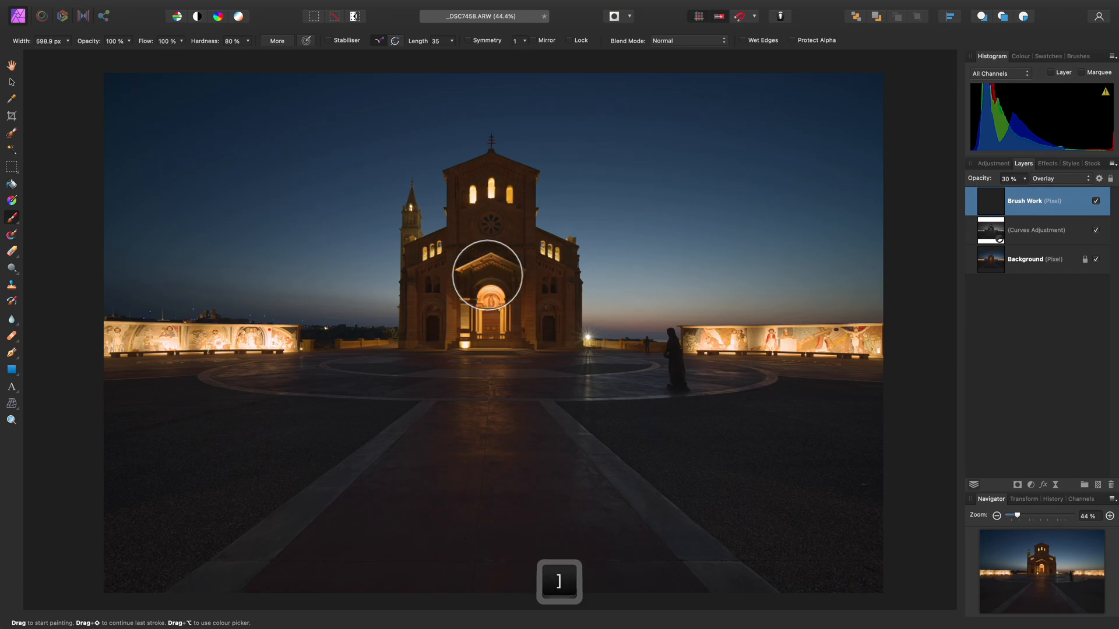
{"action": "key", "text": "bracketright"}
{"action": "key", "text": "bracketright"}
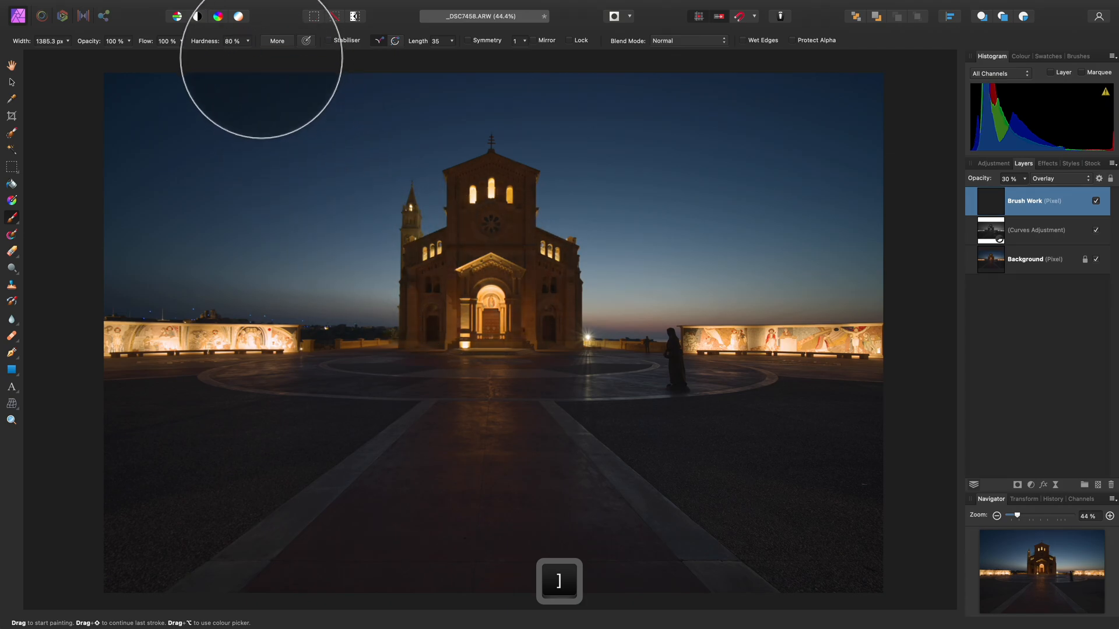
{"action": "left_click", "coordinate": [248, 41]}
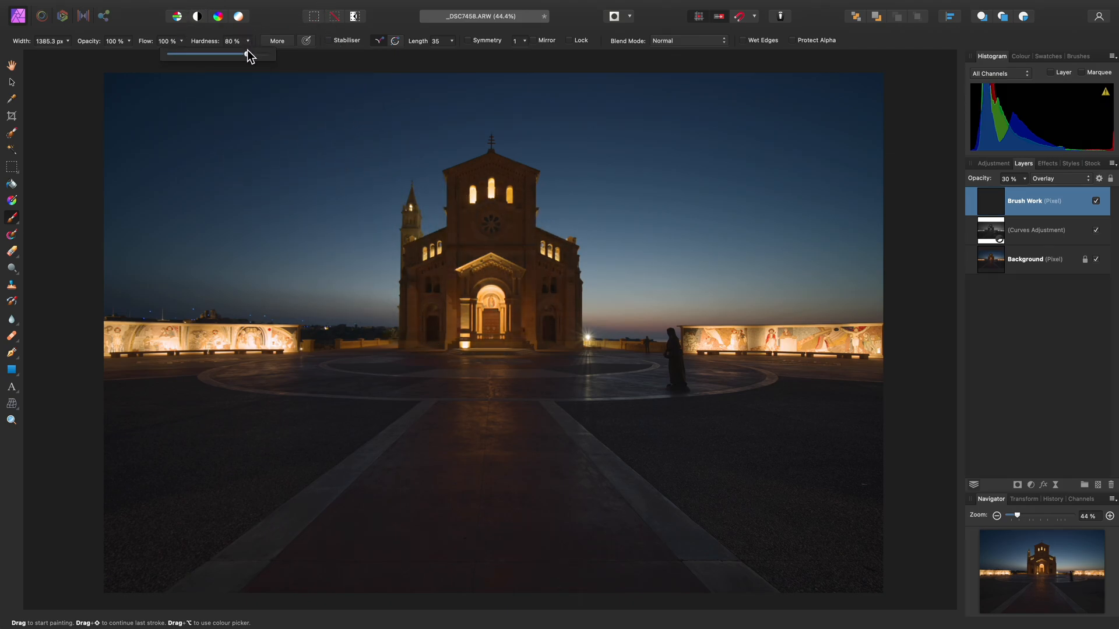
{"action": "left_click_drag", "start_coordinate": [247, 51], "coordinate": [160, 57]}
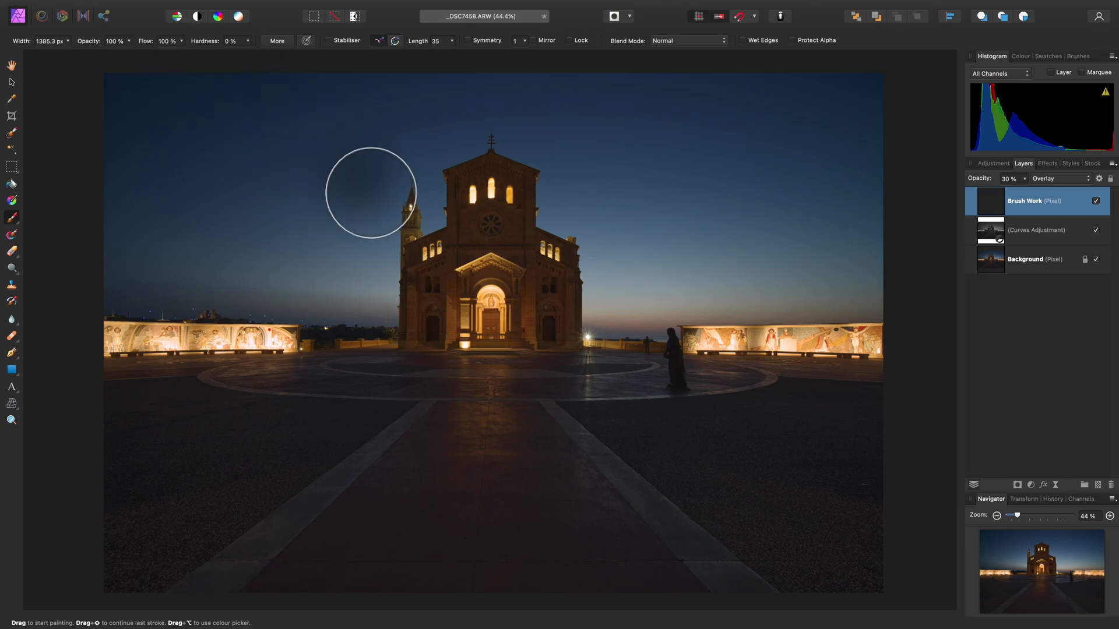
{"action": "key", "text": "bracketright"}
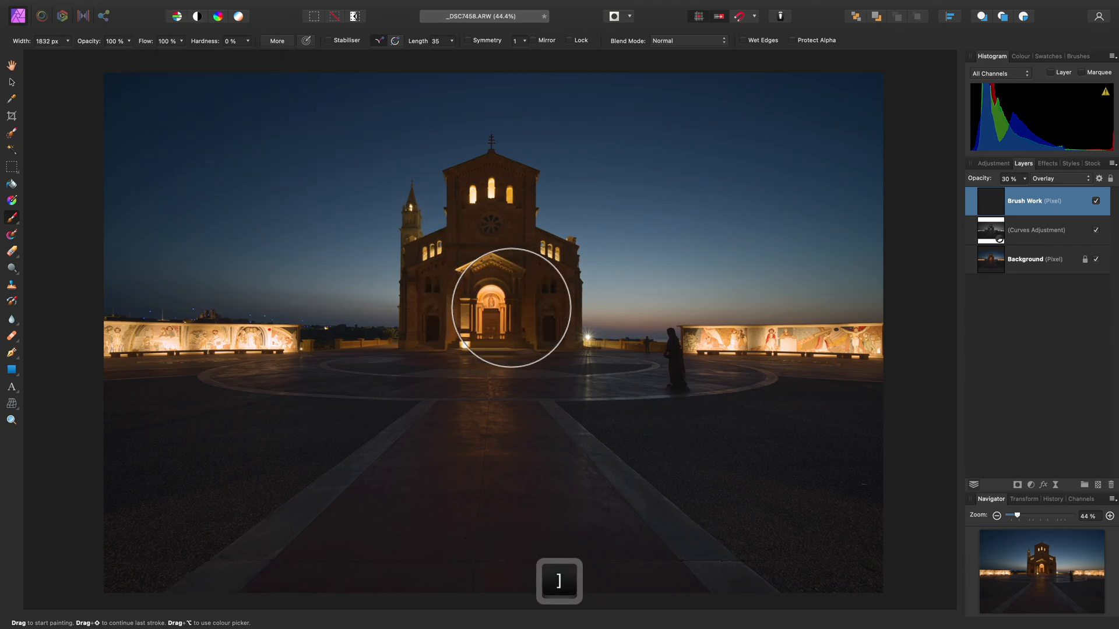
Choose white as the brush colour and paint over the dark paved square in the foreground to lighten it.
{"action": "left_click", "coordinate": [511, 308]}
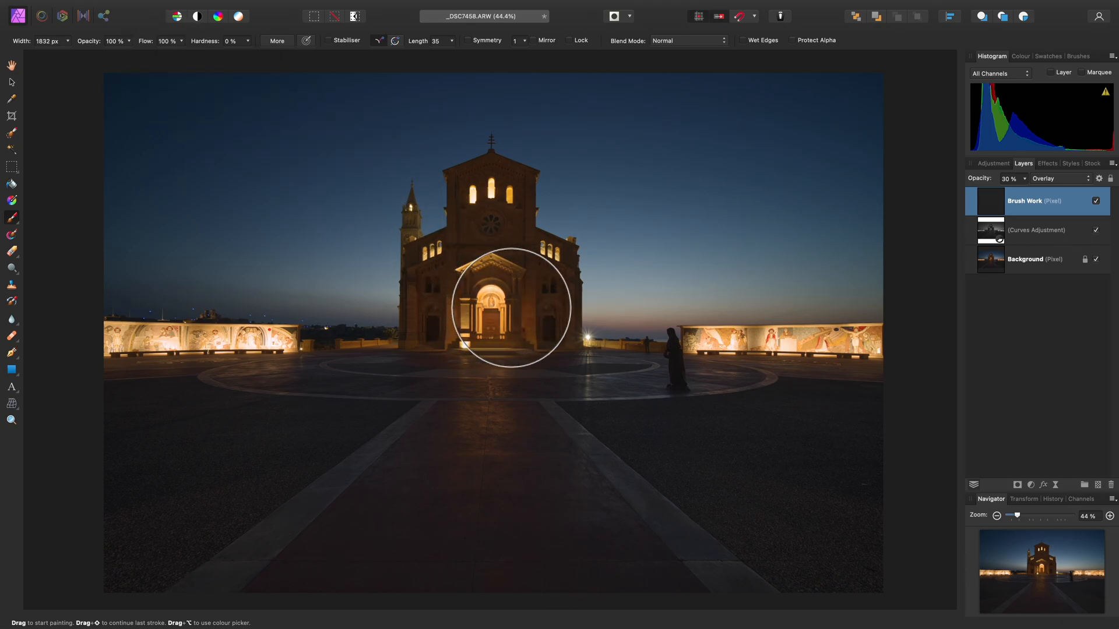
{"action": "left_click", "coordinate": [1021, 56]}
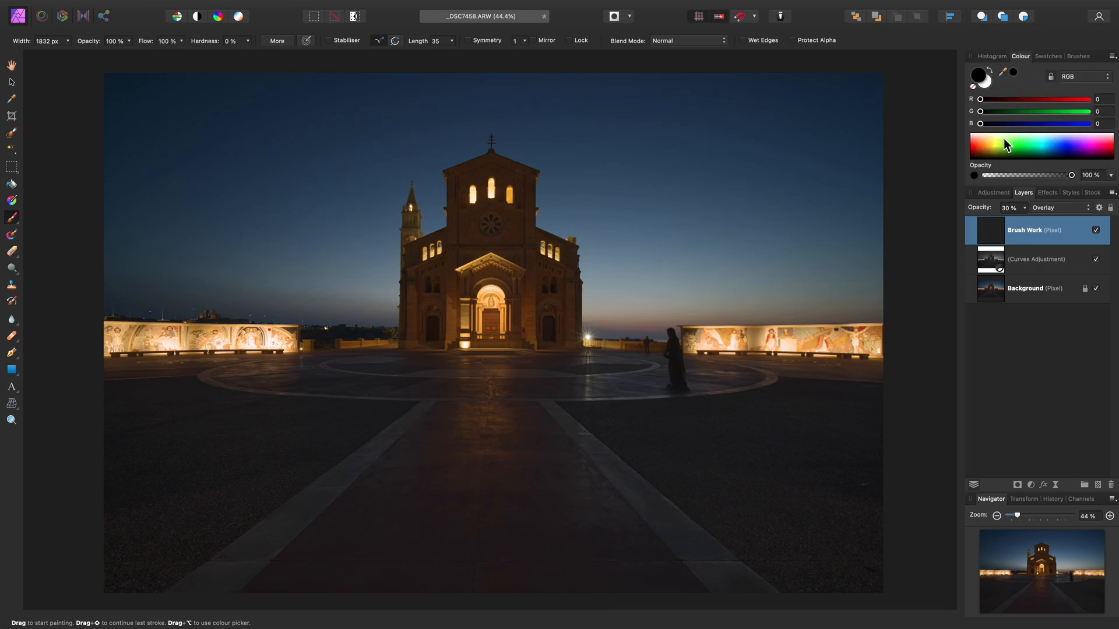
{"action": "left_click", "coordinate": [986, 84]}
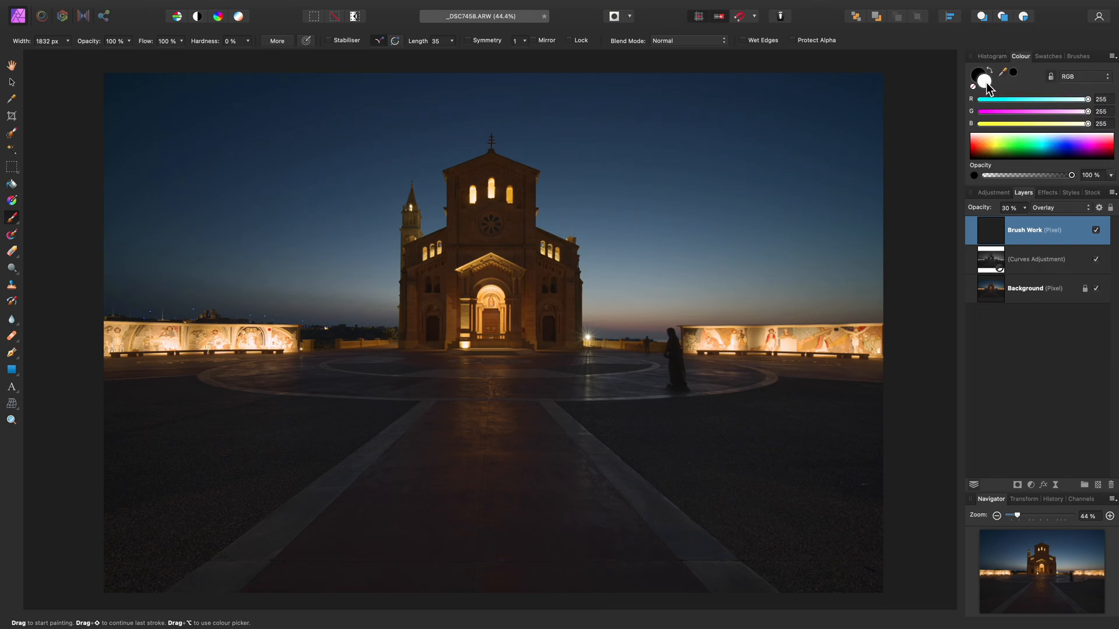
{"action": "mouse_move", "coordinate": [490, 484]}
{"action": "left_mouse_down"}
{"action": "mouse_move", "coordinate": [458, 466]}
{"action": "mouse_move", "coordinate": [600, 449]}
{"action": "mouse_move", "coordinate": [665, 427]}
{"action": "mouse_move", "coordinate": [525, 542]}
{"action": "mouse_move", "coordinate": [725, 588]}
{"action": "mouse_move", "coordinate": [698, 507]}
{"action": "mouse_move", "coordinate": [500, 411]}
{"action": "mouse_move", "coordinate": [313, 426]}
{"action": "mouse_move", "coordinate": [162, 497]}
{"action": "mouse_move", "coordinate": [474, 584]}
{"action": "mouse_move", "coordinate": [351, 563]}
{"action": "left_mouse_up"}
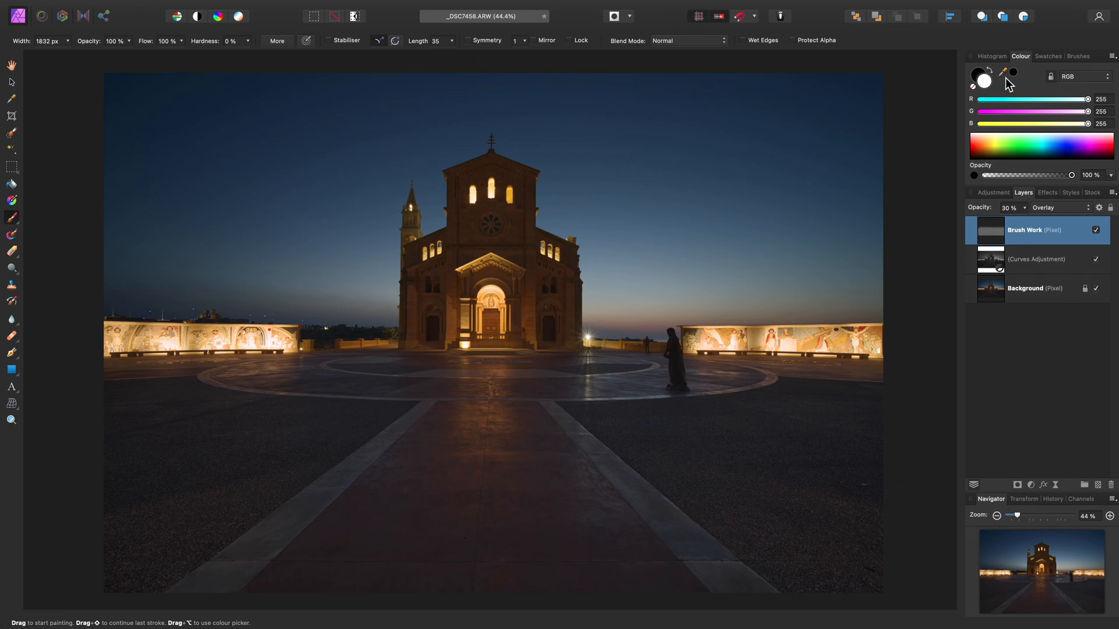
Reduce the brush width to about 956 px and paint white over the church facade to brighten it.
{"action": "key", "text": "bracketleft"}
{"action": "key", "text": "bracketleft"}
{"action": "key", "text": "bracketleft"}
{"action": "key", "text": "bracketleft"}
{"action": "key", "text": "bracketleft"}
{"action": "key", "text": "bracketleft"}
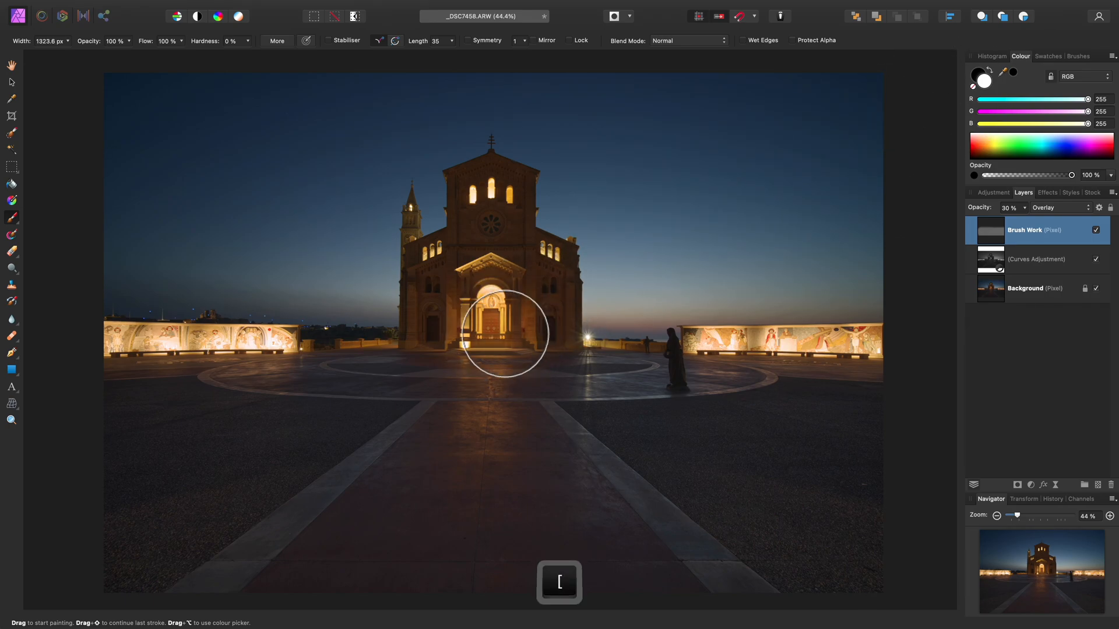
{"action": "scroll", "coordinate": [488, 291], "scroll_direction": "up", "scroll_amount": 2}
{"action": "scroll", "coordinate": [489, 300], "scroll_direction": "up", "scroll_amount": 5}
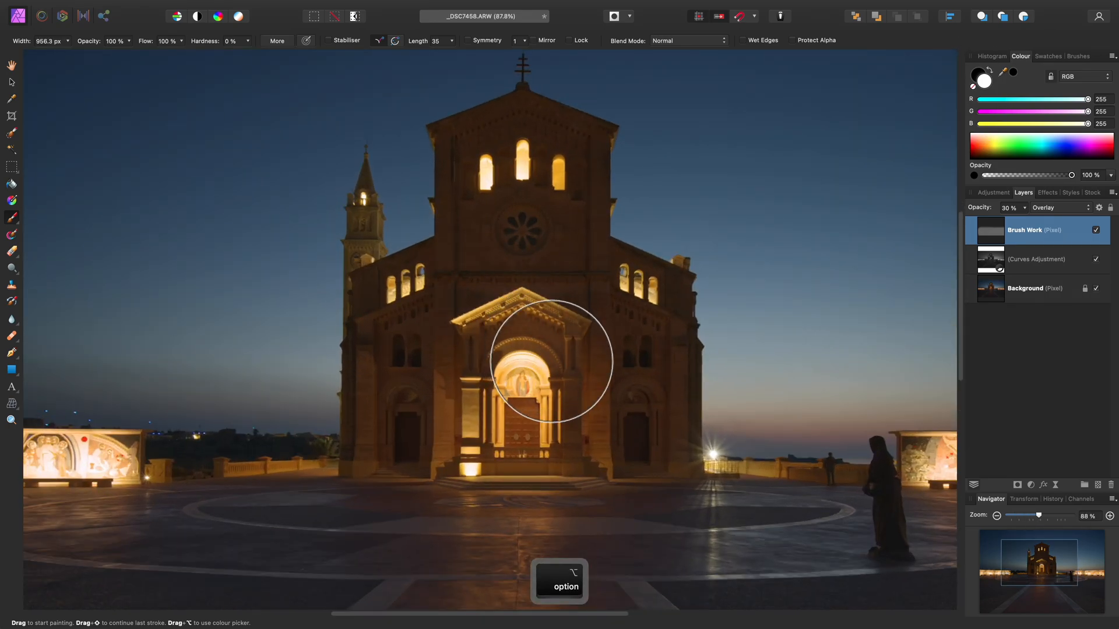
{"action": "mouse_move", "coordinate": [608, 363]}
{"action": "left_mouse_down"}
{"action": "mouse_move", "coordinate": [552, 298]}
{"action": "mouse_move", "coordinate": [482, 308]}
{"action": "mouse_move", "coordinate": [444, 343]}
{"action": "mouse_move", "coordinate": [421, 402]}
{"action": "mouse_move", "coordinate": [537, 420]}
{"action": "mouse_move", "coordinate": [615, 400]}
{"action": "mouse_move", "coordinate": [591, 352]}
{"action": "left_mouse_up"}
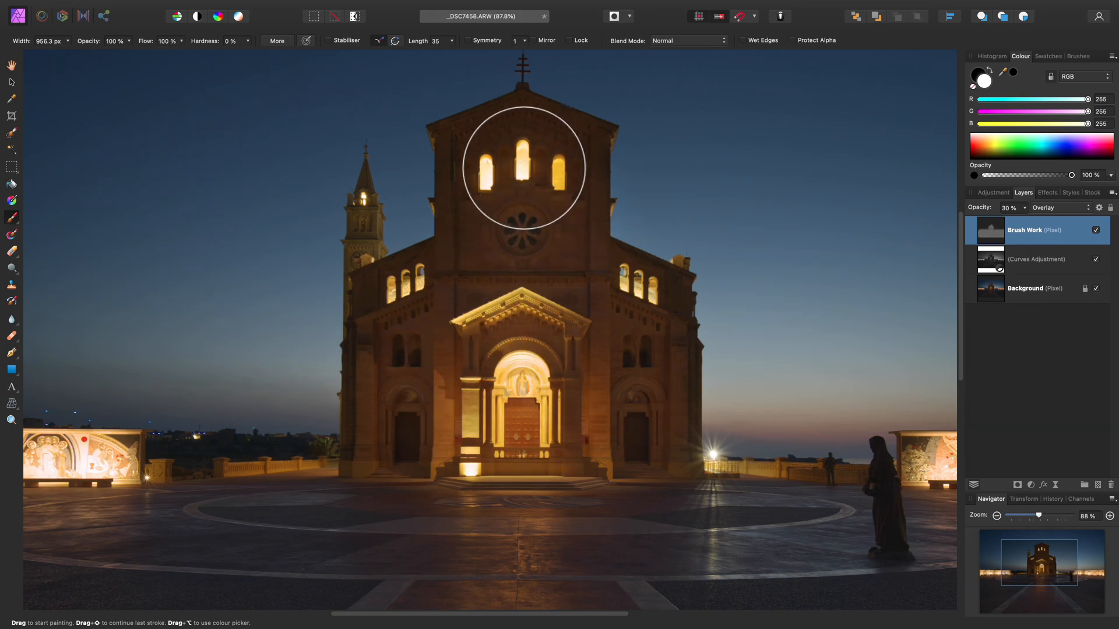
{"action": "left_click_drag", "start_coordinate": [517, 330], "coordinate": [527, 387]}
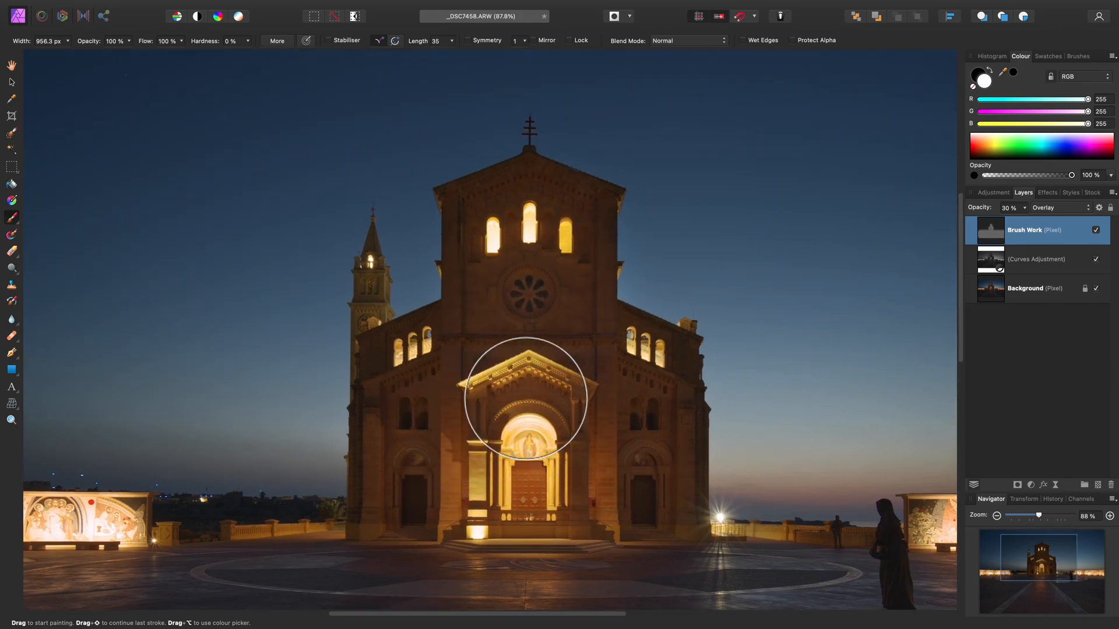
Try painting white along the church's roofline and tower with a brush about 499 px wide, and undo the stroke.
{"action": "key", "text": "bracketleft"}
{"action": "key", "text": "bracketleft"}
{"action": "key", "text": "bracketleft"}
{"action": "key", "text": "bracketleft"}
{"action": "key", "text": "bracketleft"}
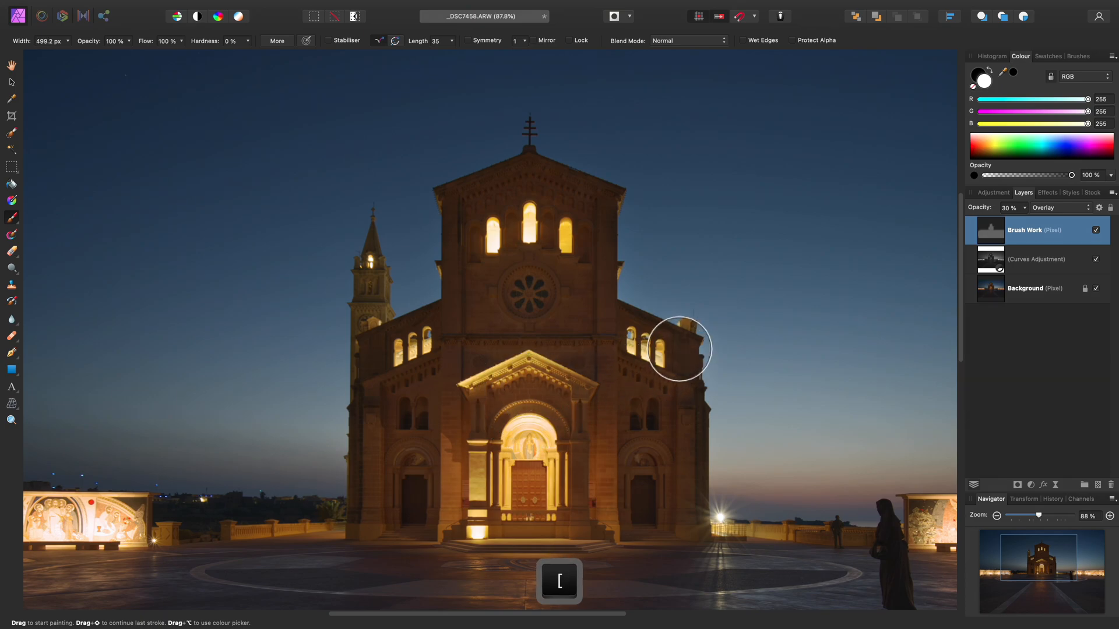
{"action": "mouse_move", "coordinate": [677, 347]}
{"action": "left_mouse_down"}
{"action": "mouse_move", "coordinate": [687, 321]}
{"action": "mouse_move", "coordinate": [620, 279]}
{"action": "mouse_move", "coordinate": [617, 178]}
{"action": "mouse_move", "coordinate": [544, 135]}
{"action": "mouse_move", "coordinate": [454, 174]}
{"action": "mouse_move", "coordinate": [438, 278]}
{"action": "mouse_move", "coordinate": [375, 285]}
{"action": "mouse_move", "coordinate": [399, 217]}
{"action": "mouse_move", "coordinate": [367, 292]}
{"action": "left_mouse_up"}
{"action": "key", "text": "bracketleft"}
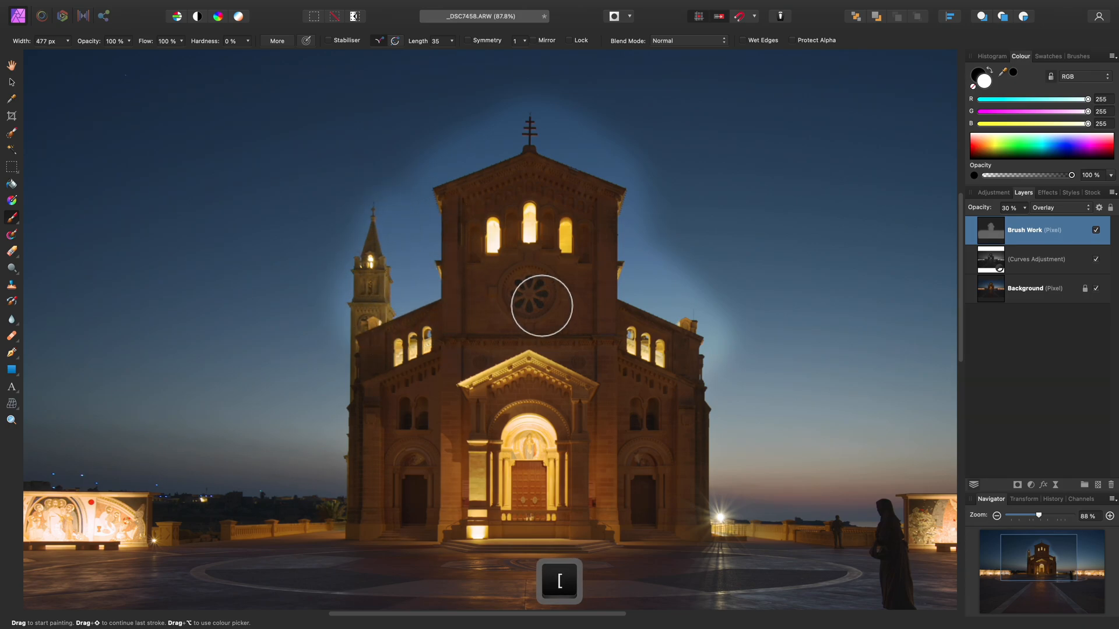
{"action": "key", "text": "super"}
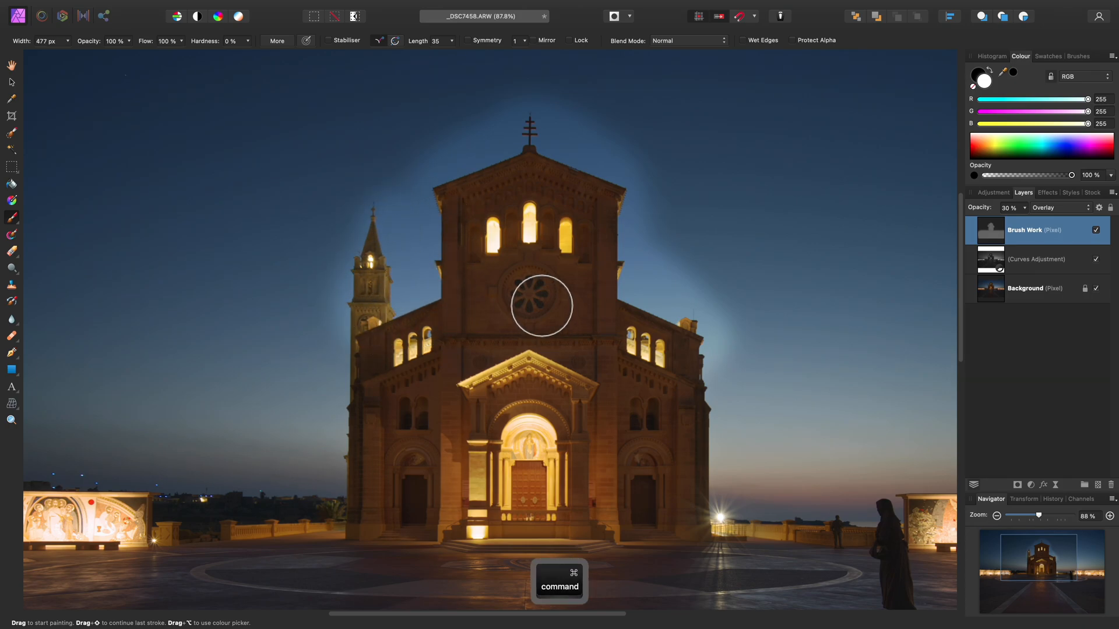
{"action": "key", "text": "super+z"}
On the Background layer, select the whole sky using the Selection Brush at 597 px with edge snapping on.
{"action": "scroll", "coordinate": [560, 332], "scroll_direction": "down", "scroll_amount": 3}
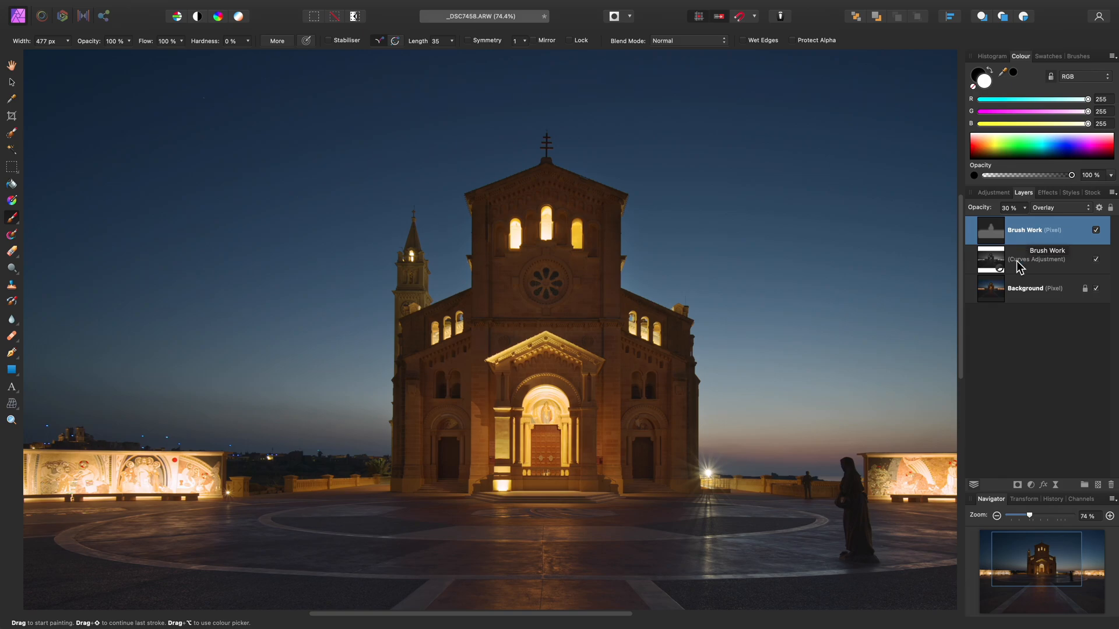
{"action": "left_click", "coordinate": [1026, 300]}
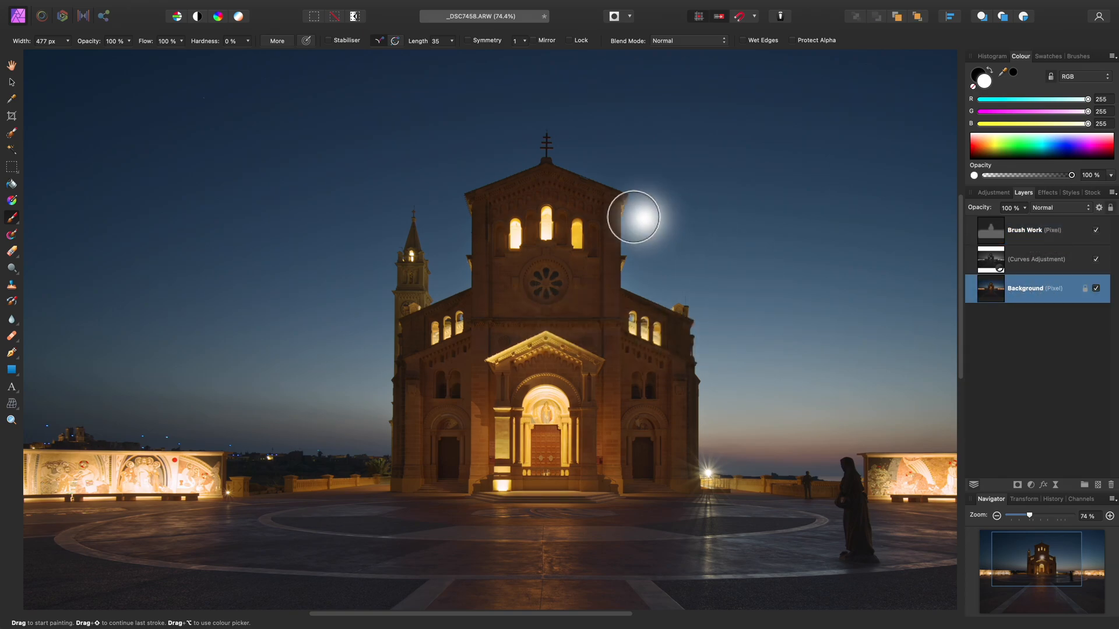
{"action": "left_click", "coordinate": [12, 135]}
{"action": "scroll", "coordinate": [448, 379], "scroll_direction": "left", "scroll_amount": 3}
{"action": "scroll", "coordinate": [448, 380], "scroll_direction": "up", "scroll_amount": 1}
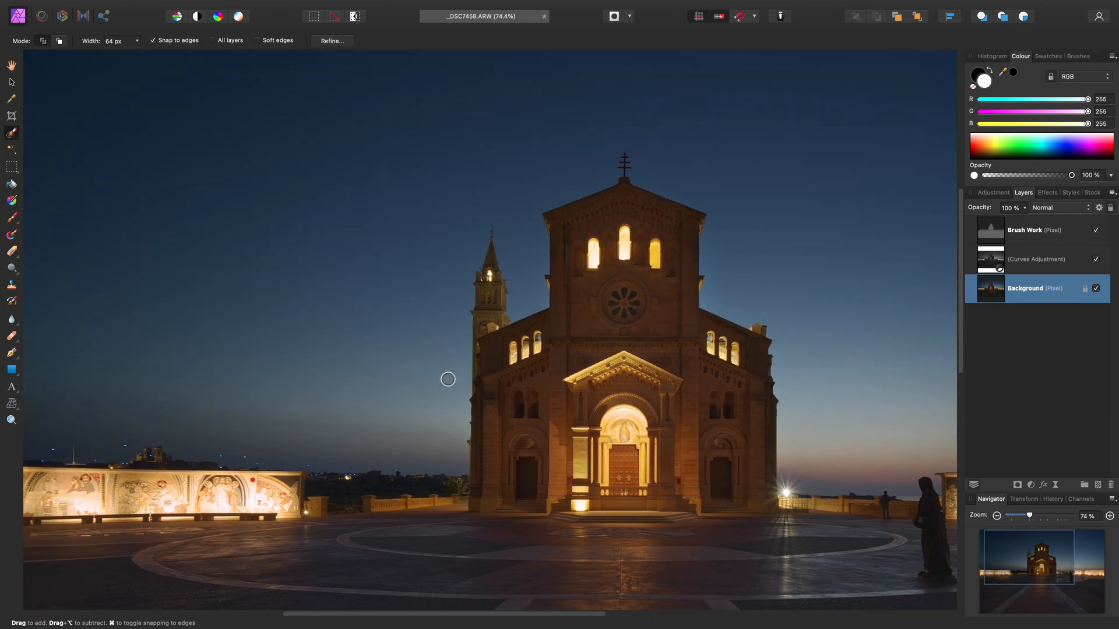
{"action": "scroll", "coordinate": [448, 379], "scroll_direction": "down", "scroll_amount": 4, "text": "alt"}
{"action": "left_click_drag", "start_coordinate": [314, 337], "coordinate": [346, 336], "text": "ctrl+alt"}
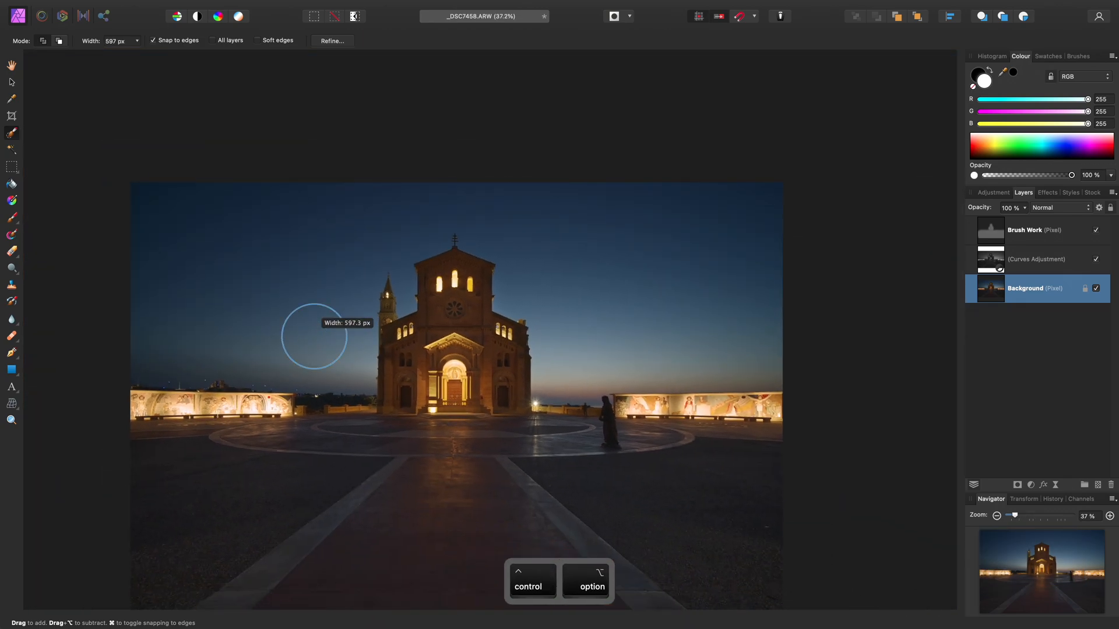
{"action": "scroll", "coordinate": [327, 335], "scroll_direction": "up", "scroll_amount": 2, "text": "alt"}
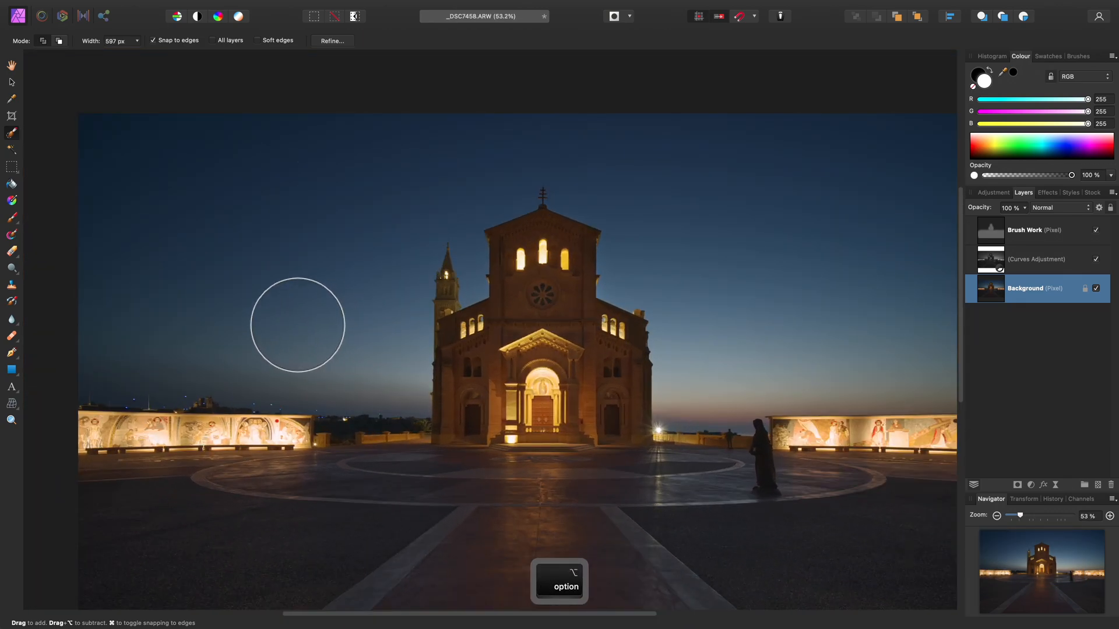
{"action": "mouse_move", "coordinate": [270, 317]}
{"action": "left_mouse_down"}
{"action": "mouse_move", "coordinate": [316, 295]}
{"action": "mouse_move", "coordinate": [172, 292]}
{"action": "left_mouse_up"}
{"action": "mouse_move", "coordinate": [573, 210]}
{"action": "left_mouse_down"}
{"action": "mouse_move", "coordinate": [591, 171]}
{"action": "mouse_move", "coordinate": [606, 201]}
{"action": "left_mouse_up"}
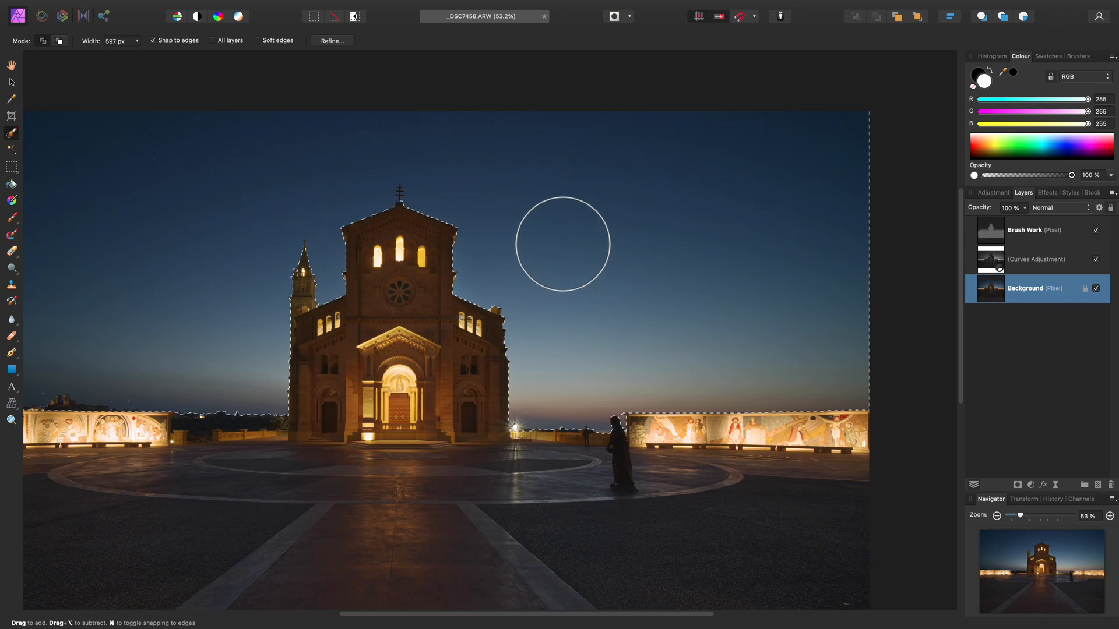
Invert the sky selection to target the church and foreground.
{"action": "left_click", "coordinate": [266, 7]}
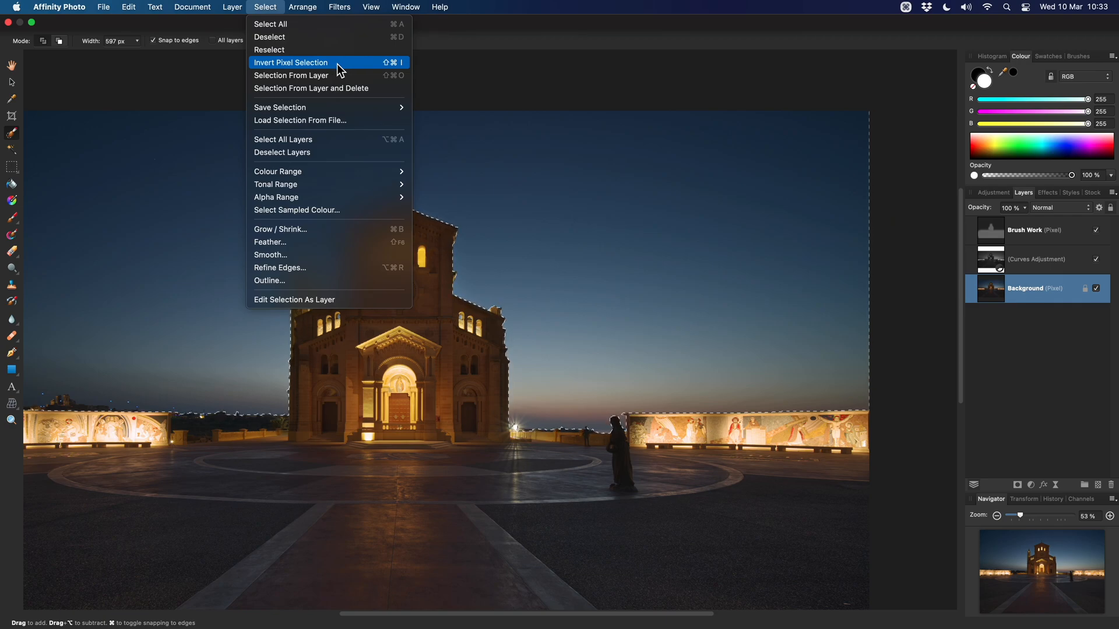
{"action": "left_click", "coordinate": [261, 7]}
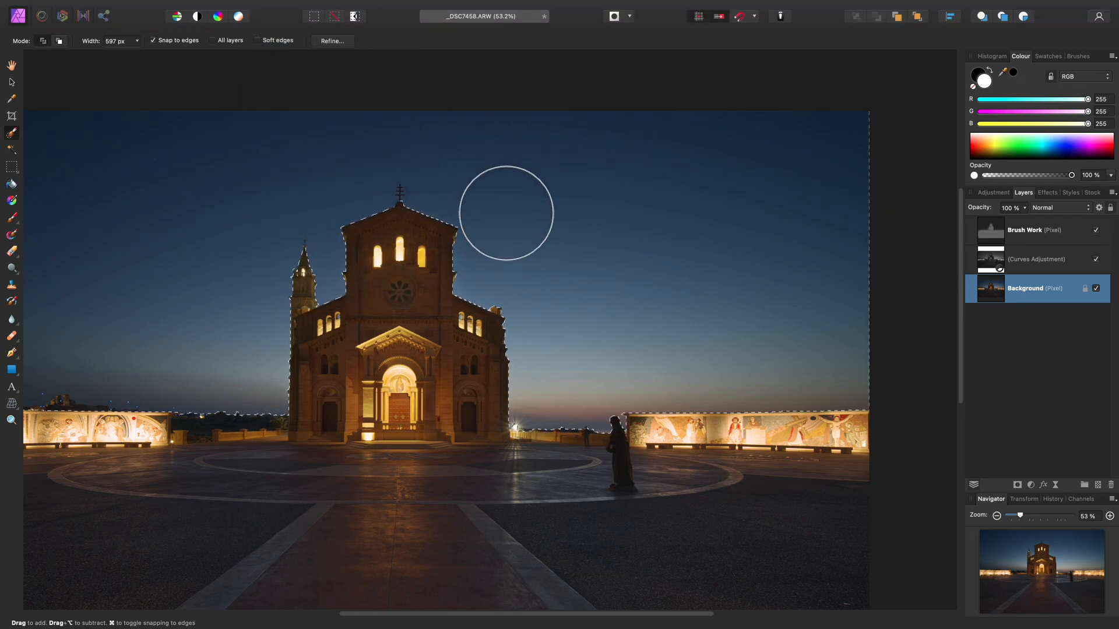
{"action": "key", "text": "super+shift+i"}
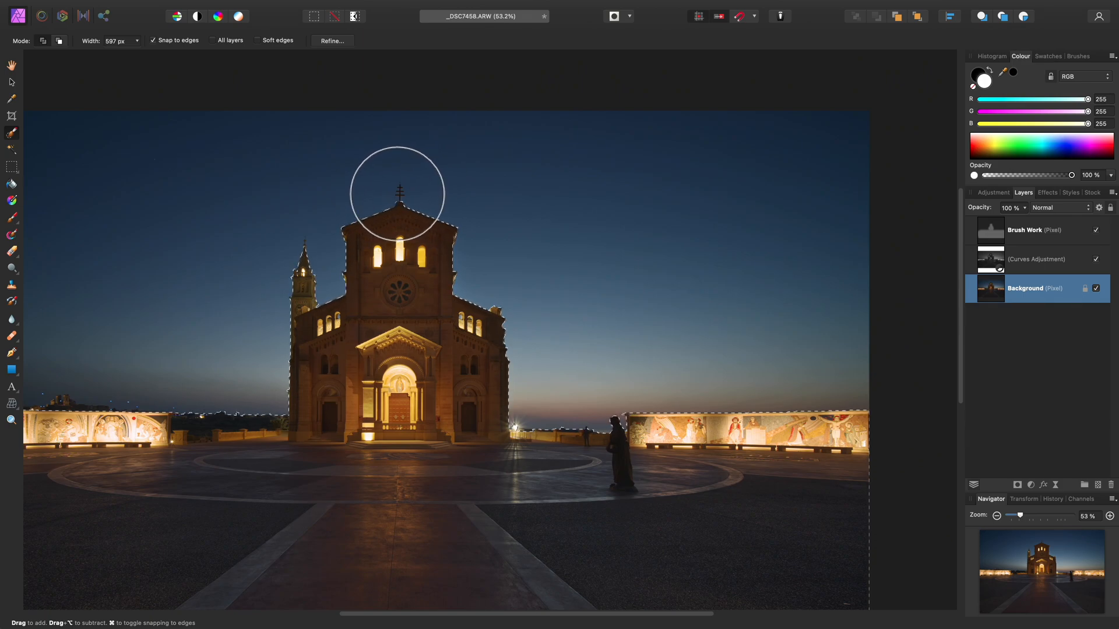
Inspect the selection edge around the church's roofline, bell tower and adjoining walls.
{"action": "key", "text": "alt"}
{"action": "scroll", "coordinate": [343, 206], "scroll_direction": "up", "scroll_amount": 3}
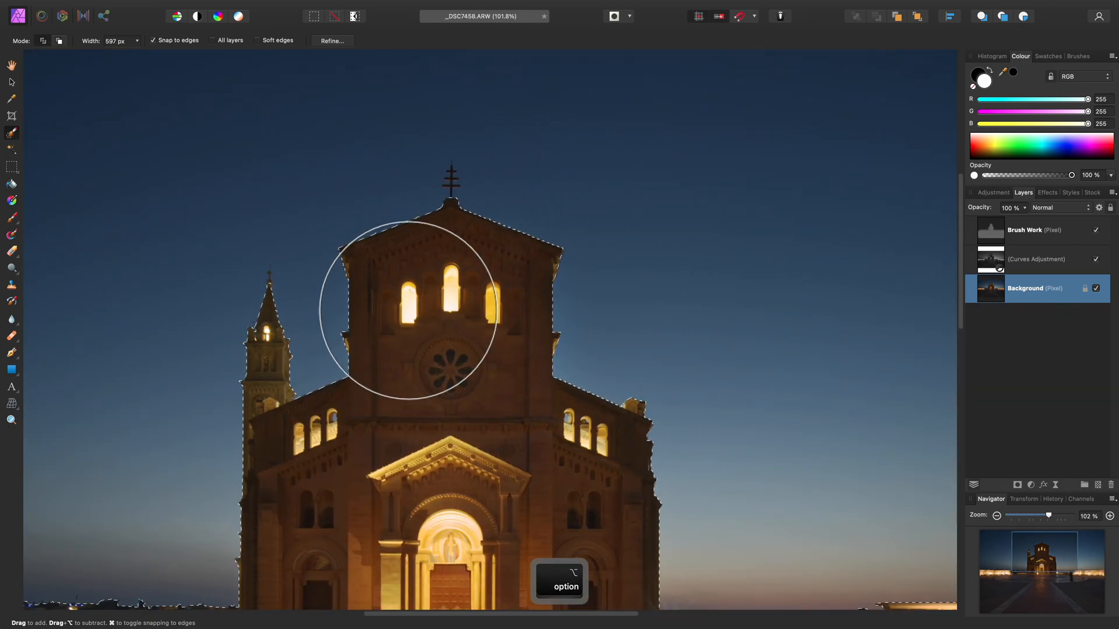
{"action": "left_click_drag", "start_coordinate": [389, 339], "coordinate": [535, 251]}
{"action": "scroll", "coordinate": [535, 251], "scroll_direction": "left", "scroll_amount": 2}
{"action": "scroll", "coordinate": [490, 195], "scroll_direction": "left", "scroll_amount": 6}
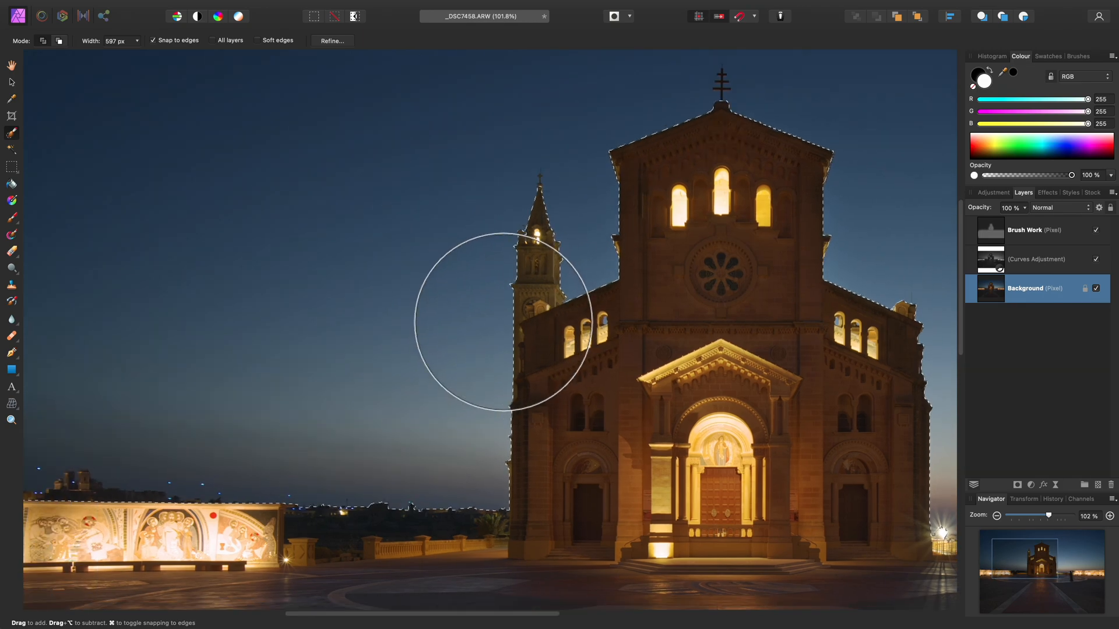
{"action": "scroll", "coordinate": [479, 315], "scroll_direction": "left", "scroll_amount": 3}
{"action": "key", "text": "alt"}
{"action": "scroll", "coordinate": [519, 357], "scroll_direction": "down", "scroll_amount": 3}
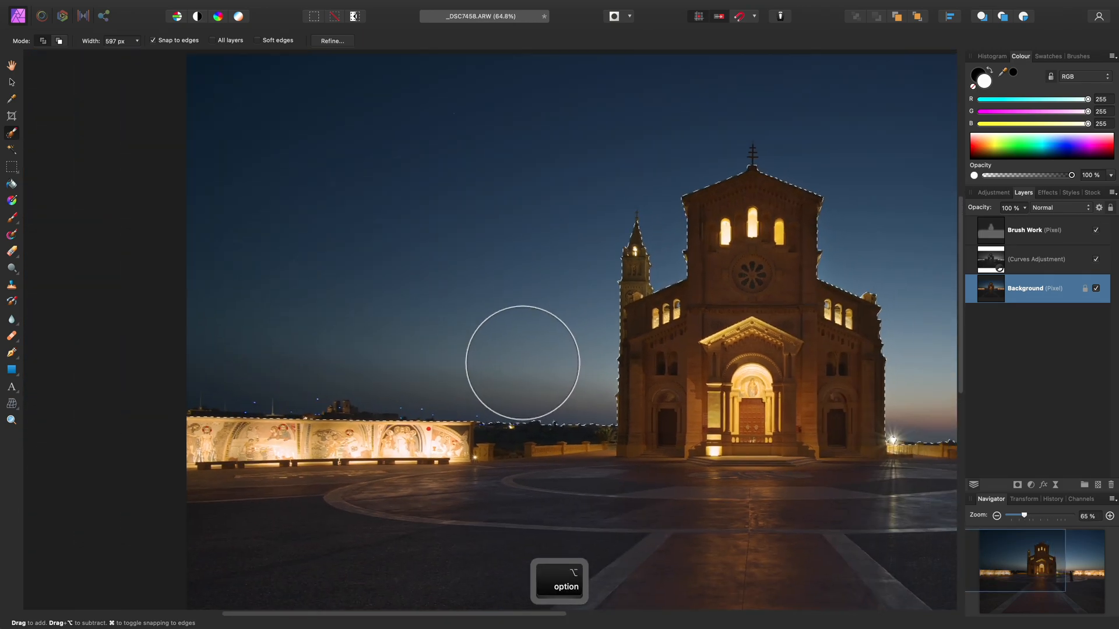
Refine the selection, painting with a matte brush about 168 px wide along the distant skyline beside the bell tower.
{"action": "left_click", "coordinate": [332, 41]}
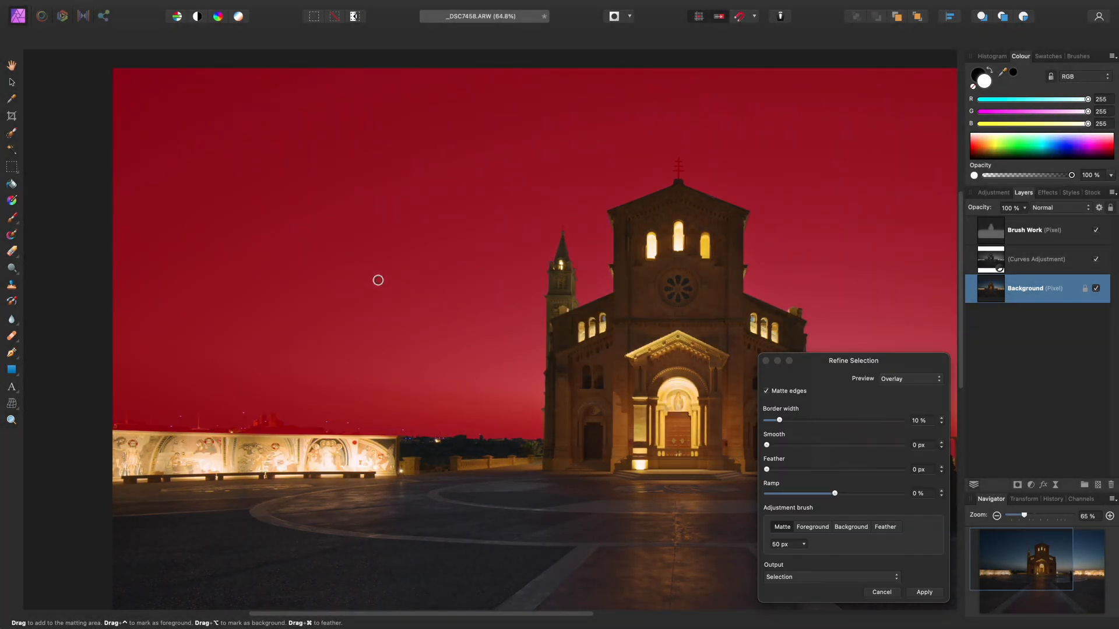
{"action": "key", "text": "bracketright"}
{"action": "key", "text": "bracketright"}
{"action": "key", "text": "bracketright"}
{"action": "key", "text": "bracketright"}
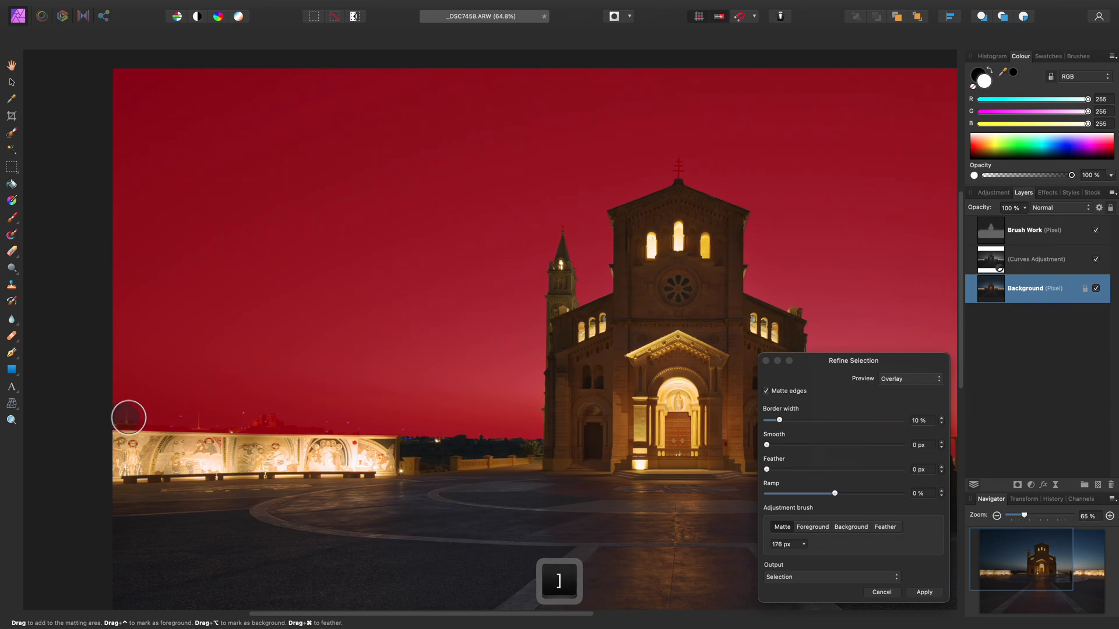
{"action": "key", "text": "bracketright"}
{"action": "key", "text": "bracketright"}
{"action": "key", "text": "bracketright"}
{"action": "key", "text": "bracketleft"}
{"action": "key", "text": "bracketleft"}
{"action": "left_click_drag", "start_coordinate": [163, 417], "coordinate": [534, 431]}
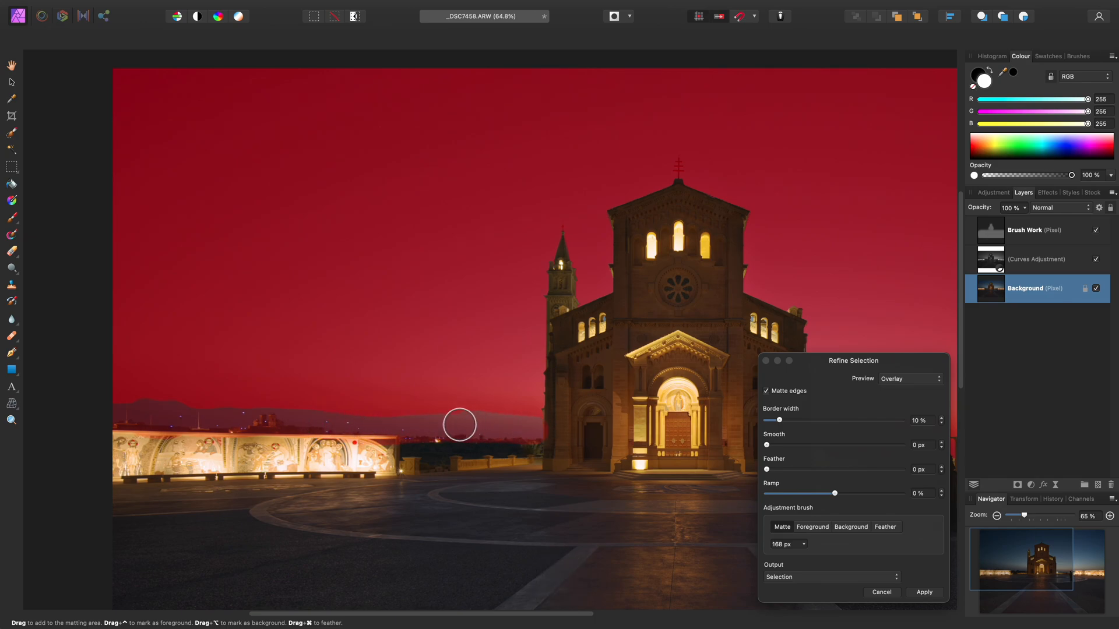
{"action": "left_click_drag", "start_coordinate": [460, 425], "coordinate": [561, 412]}
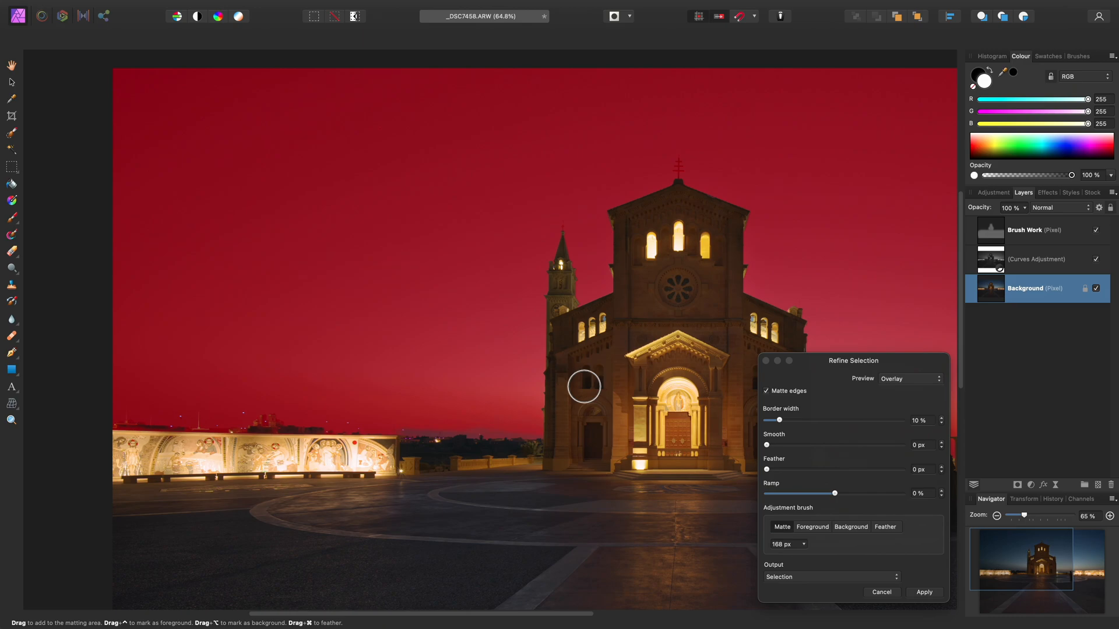
Paint matte over the cross on the church roof, and with a 103 px brush over the bell tower's spire and edge.
{"action": "scroll", "coordinate": [584, 386], "scroll_direction": "up", "scroll_amount": 10}
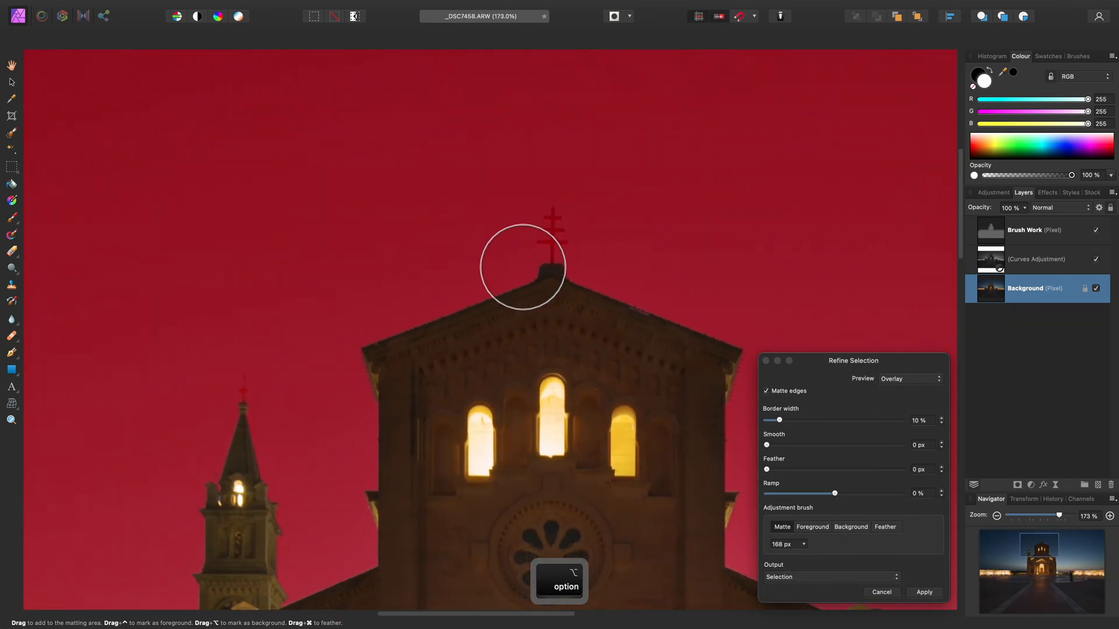
{"action": "left_click_drag", "start_coordinate": [551, 225], "coordinate": [554, 260]}
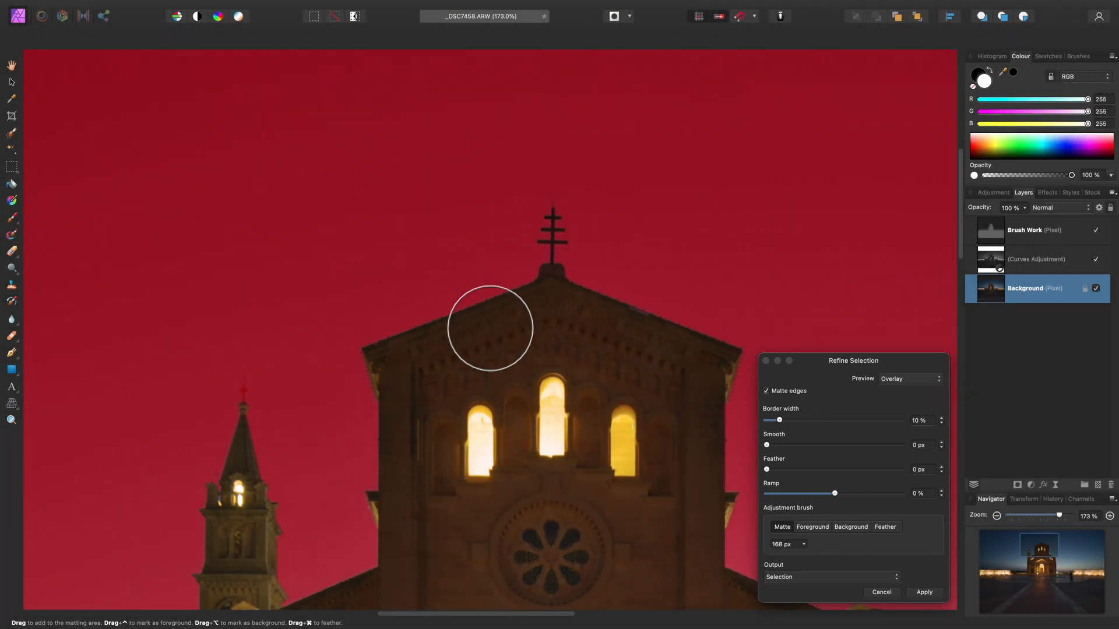
{"action": "scroll", "coordinate": [525, 292], "scroll_direction": "down", "scroll_amount": 8}
{"action": "scroll", "coordinate": [524, 291], "scroll_direction": "left", "scroll_amount": 6}
{"action": "key", "text": "bracketleft"}
{"action": "mouse_move", "coordinate": [432, 183]}
{"action": "left_mouse_down"}
{"action": "mouse_move", "coordinate": [428, 169]}
{"action": "mouse_move", "coordinate": [430, 186]}
{"action": "left_mouse_up"}
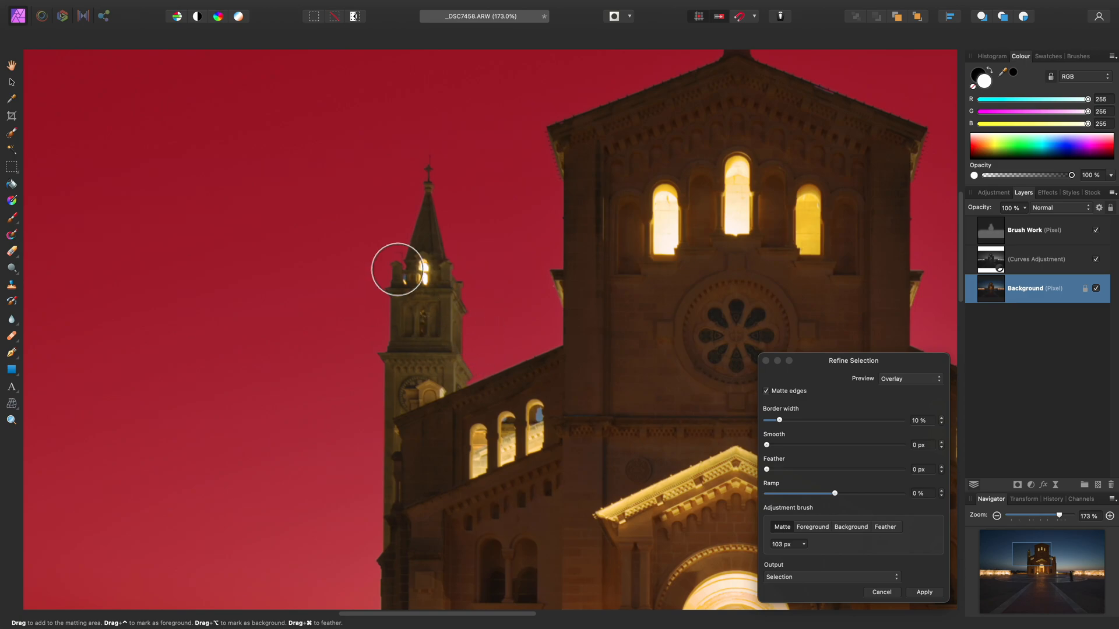
{"action": "left_click_drag", "start_coordinate": [397, 269], "coordinate": [387, 274]}
Mark the sky seen through the small arched windows on both church wings as background with the 103 px brush.
{"action": "scroll", "coordinate": [390, 372], "scroll_direction": "right", "scroll_amount": 5}
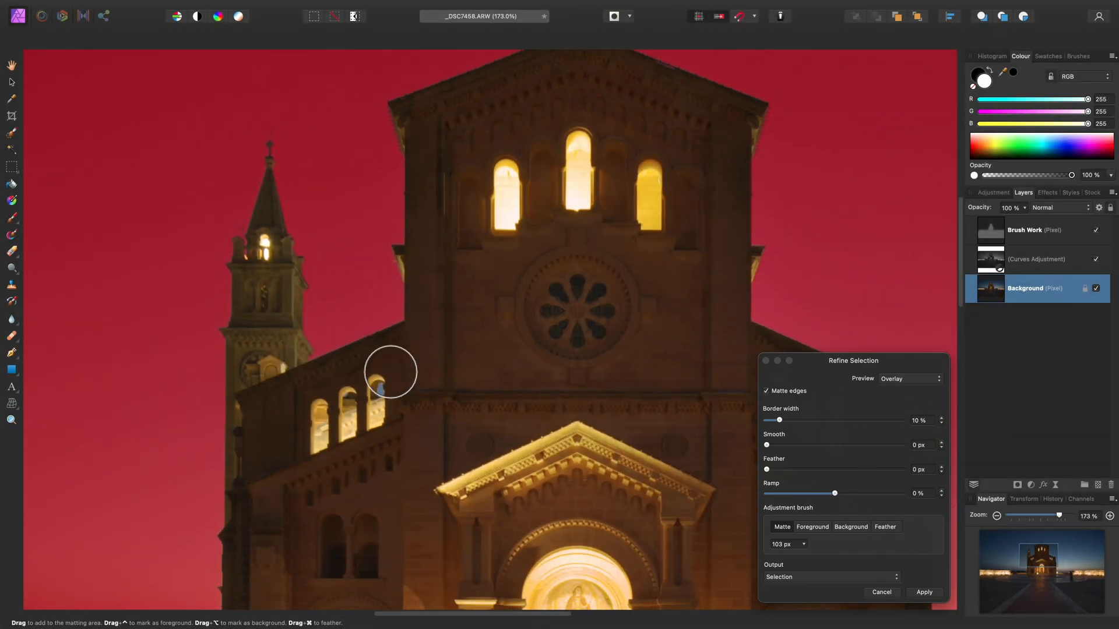
{"action": "scroll", "coordinate": [390, 372], "scroll_direction": "down", "scroll_amount": 5}
{"action": "scroll", "coordinate": [457, 405], "scroll_direction": "right", "scroll_amount": 5}
{"action": "scroll", "coordinate": [472, 422], "scroll_direction": "up", "scroll_amount": 2}
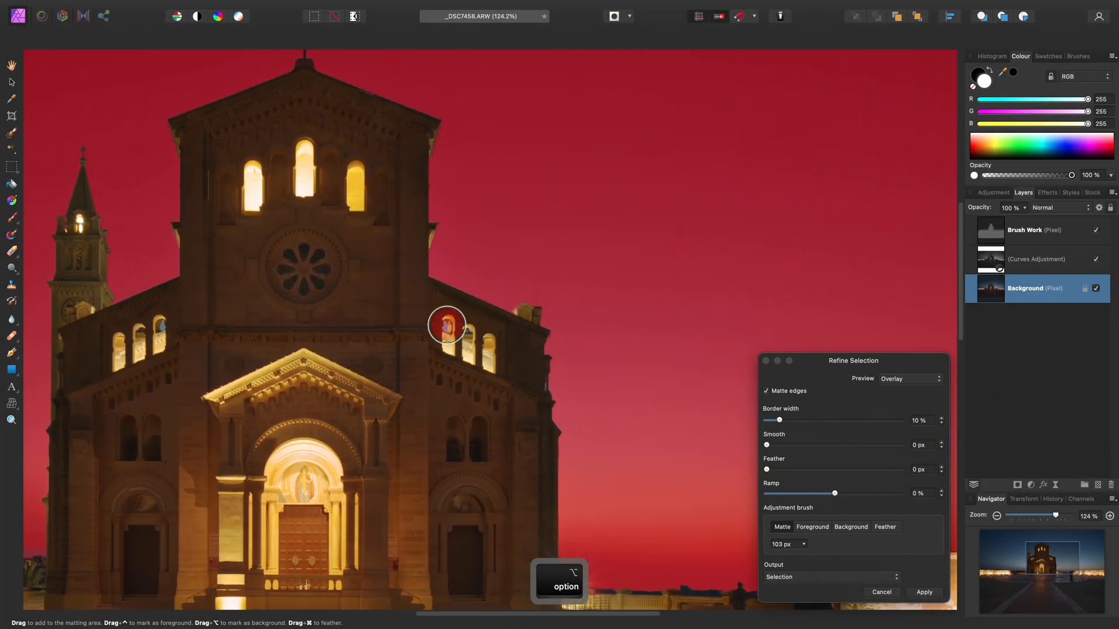
{"action": "left_click", "coordinate": [446, 325], "text": "alt"}
{"action": "scroll", "coordinate": [310, 393], "scroll_direction": "up", "scroll_amount": 4}
{"action": "scroll", "coordinate": [310, 393], "scroll_direction": "left", "scroll_amount": 5}
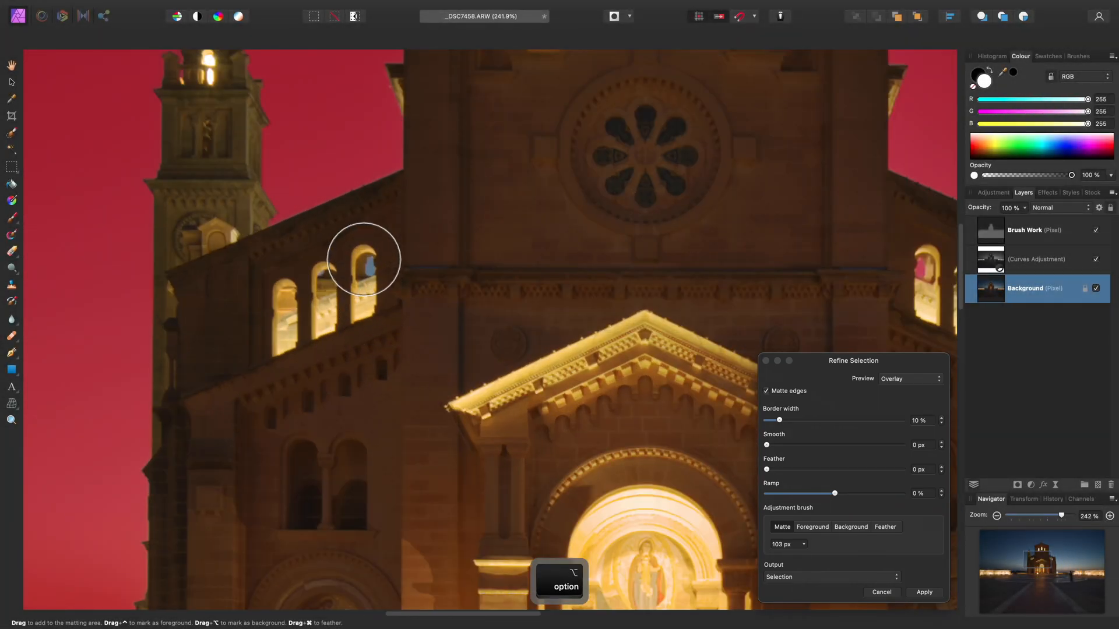
{"action": "left_click", "coordinate": [369, 262], "text": "alt"}
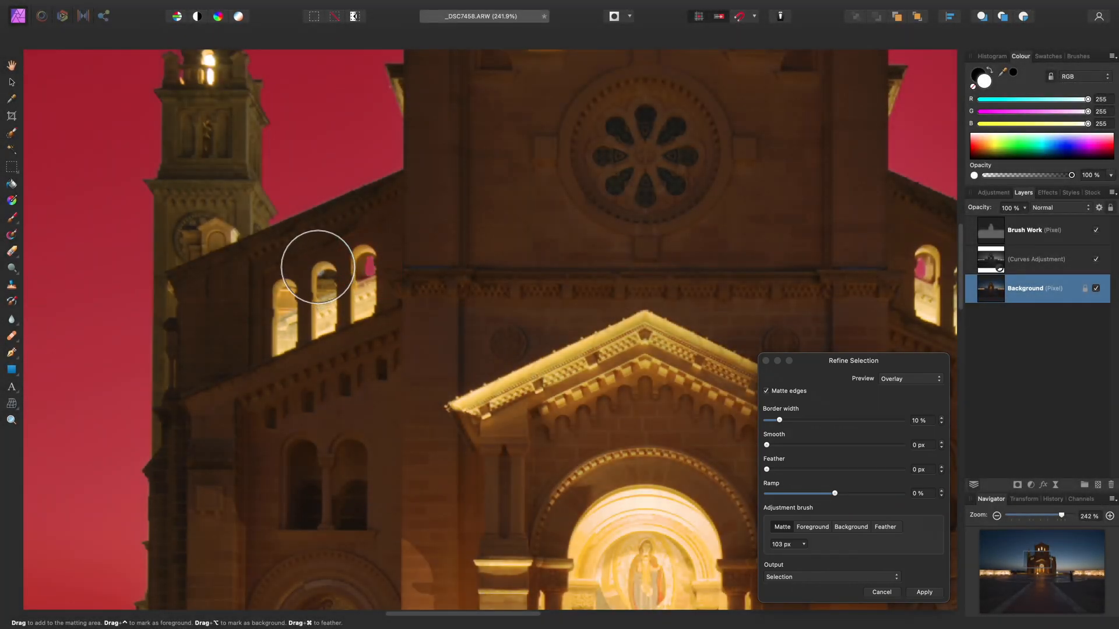
{"action": "left_click", "coordinate": [315, 264], "text": "alt"}
Mark the sky in another arched window of the far wing and in the narrow gap along its outer wall as background.
{"action": "scroll", "coordinate": [495, 295], "scroll_direction": "right", "scroll_amount": 5}
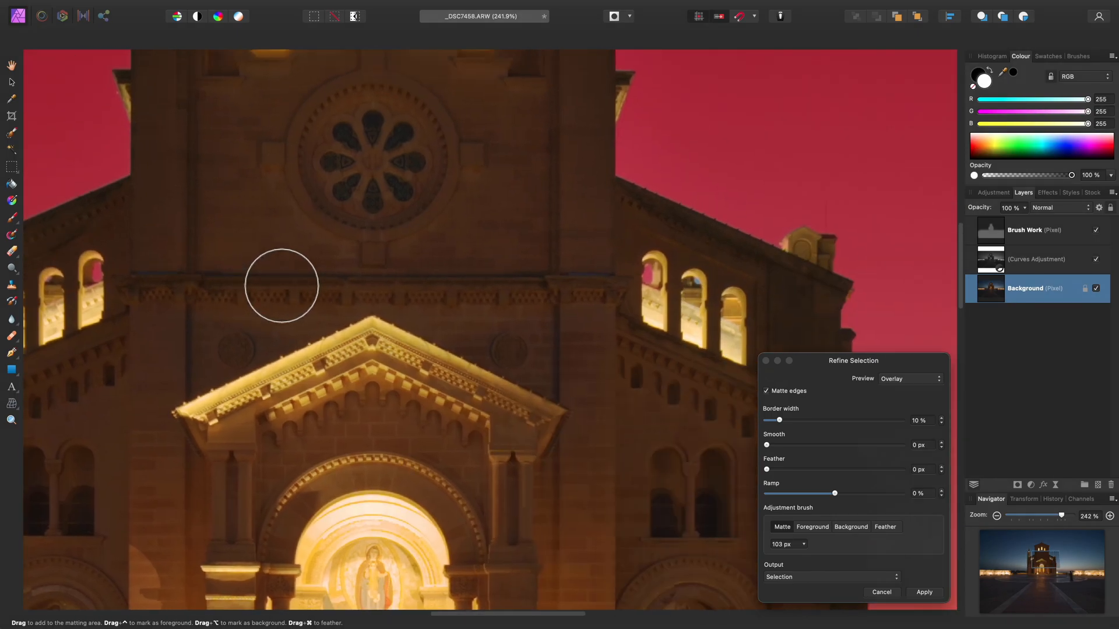
{"action": "scroll", "coordinate": [282, 286], "scroll_direction": "right", "scroll_amount": 5}
{"action": "left_click", "coordinate": [437, 275], "text": "alt"}
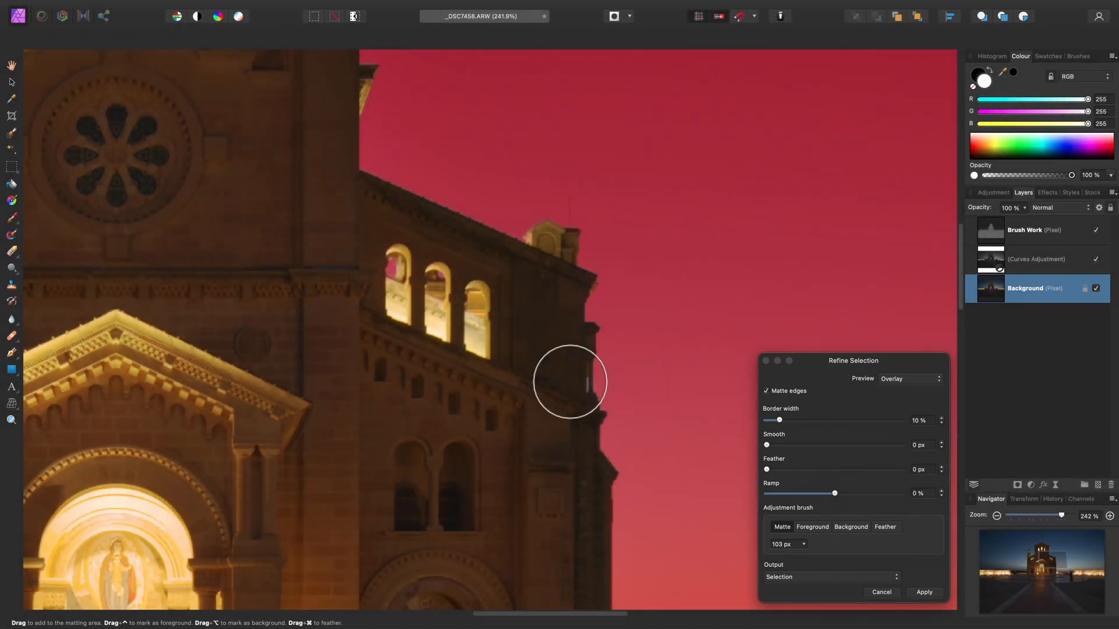
{"action": "scroll", "coordinate": [570, 382], "scroll_direction": "right", "scroll_amount": 5}
{"action": "left_click_drag", "start_coordinate": [437, 295], "coordinate": [444, 331], "text": "alt"}
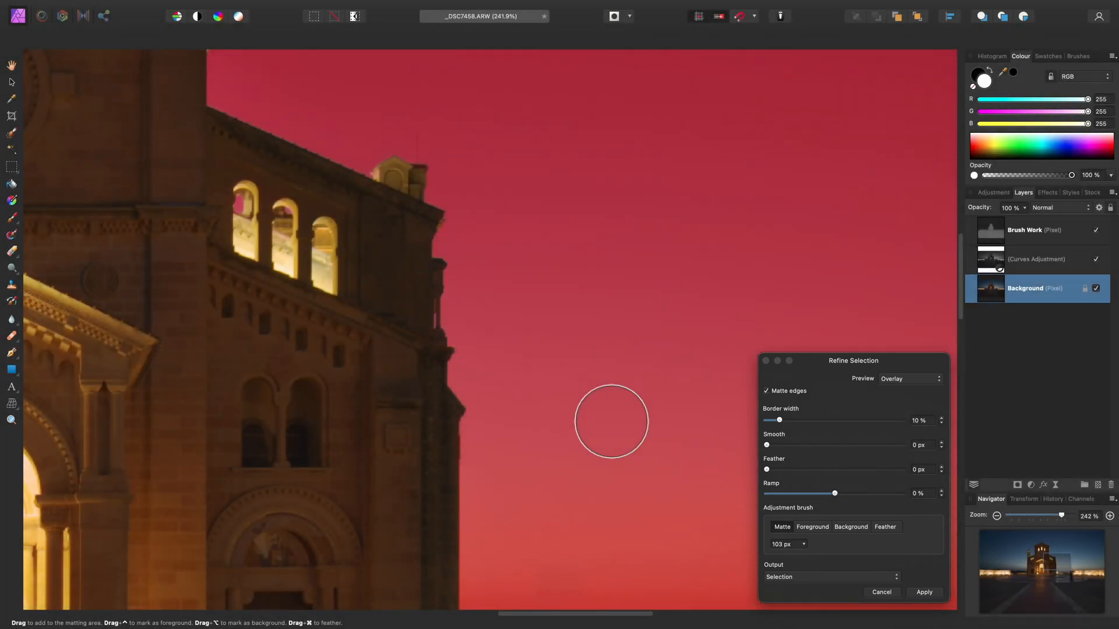
Apply the refinement as a selection, use it to mask the Brush Work layer, and deselect.
{"action": "scroll", "coordinate": [613, 424], "scroll_direction": "down", "scroll_amount": 3}
{"action": "left_click_drag", "start_coordinate": [613, 424], "coordinate": [312, 178]}
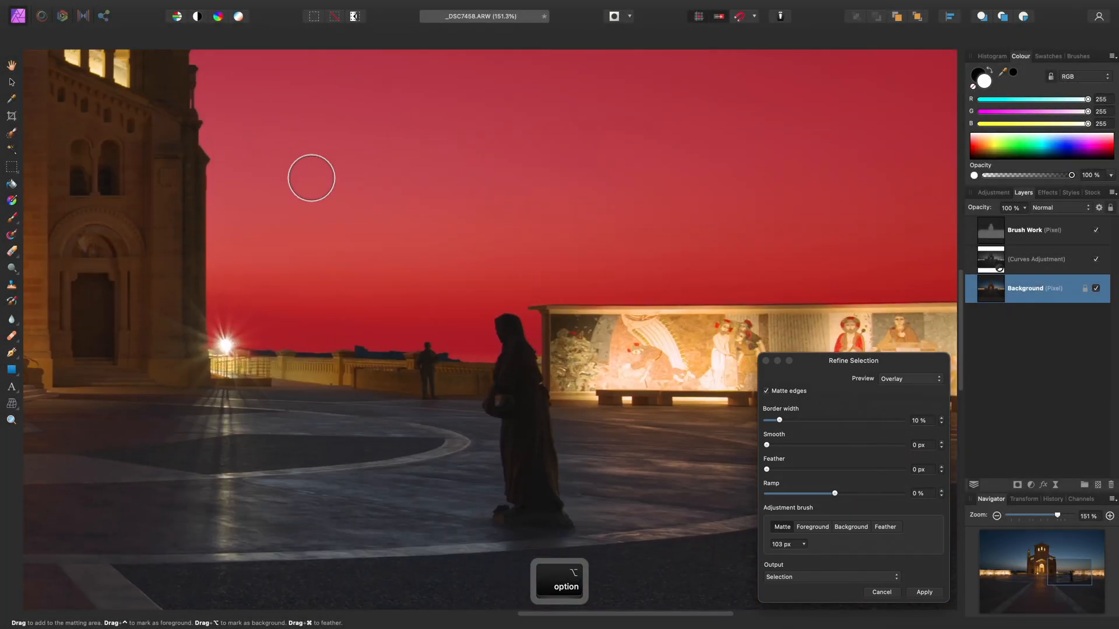
{"action": "scroll", "coordinate": [392, 230], "scroll_direction": "down", "scroll_amount": 5}
{"action": "key", "text": "super+0"}
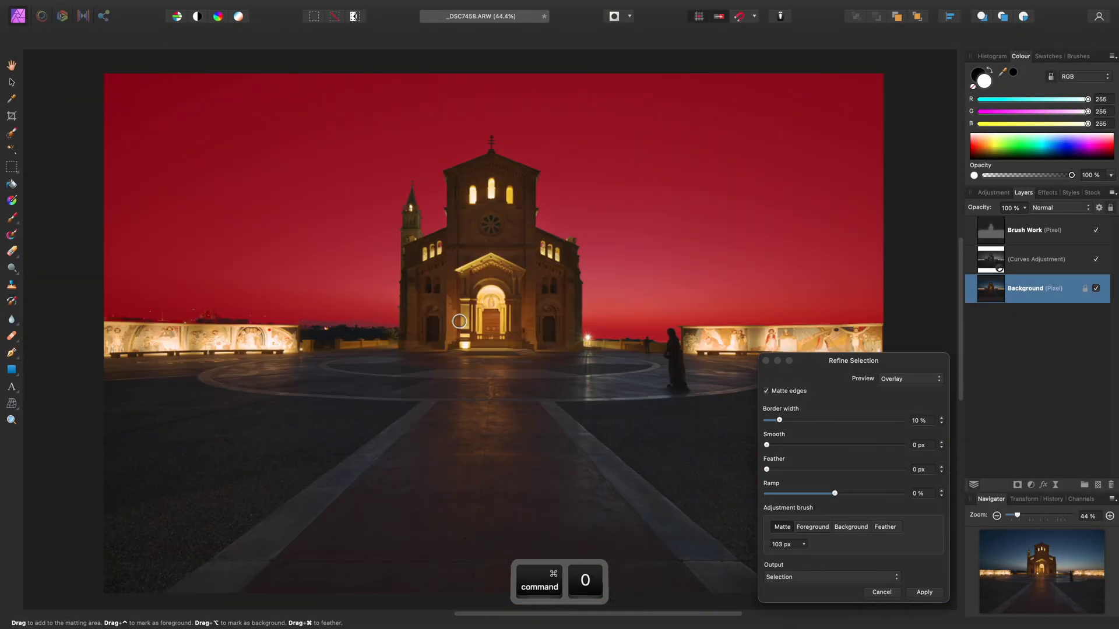
{"action": "left_click", "coordinate": [927, 593]}
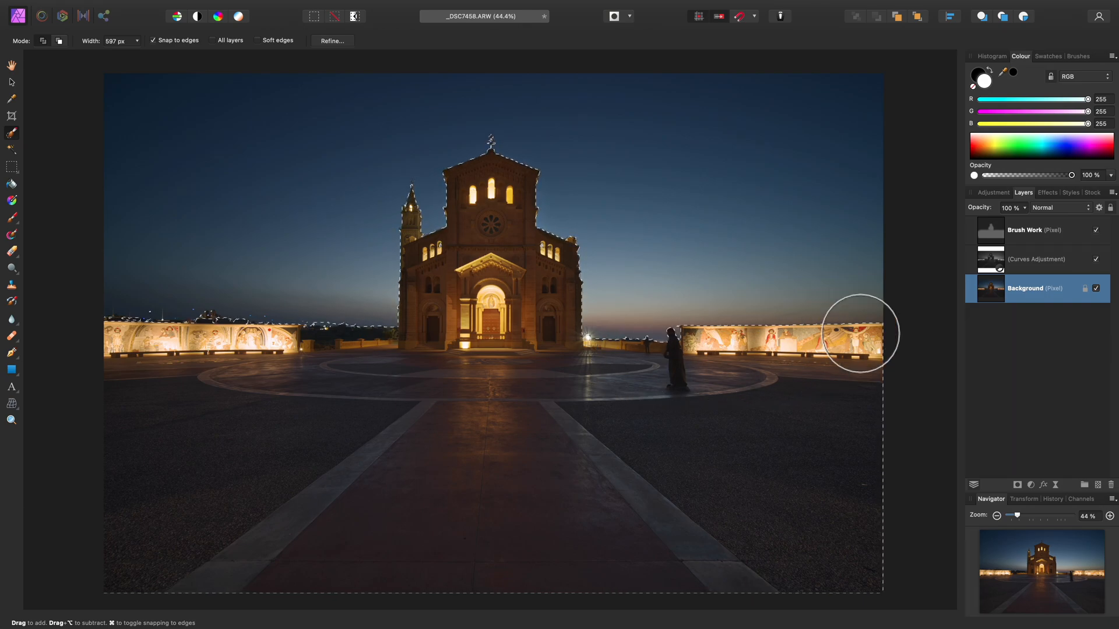
{"action": "left_click", "coordinate": [1049, 232]}
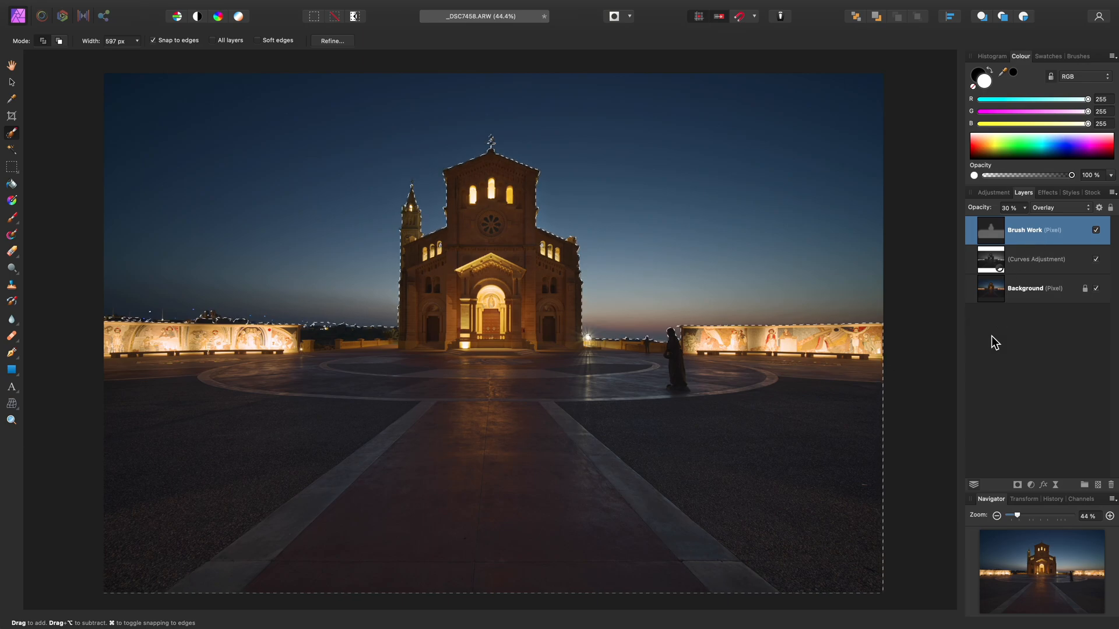
{"action": "left_click", "coordinate": [1017, 485]}
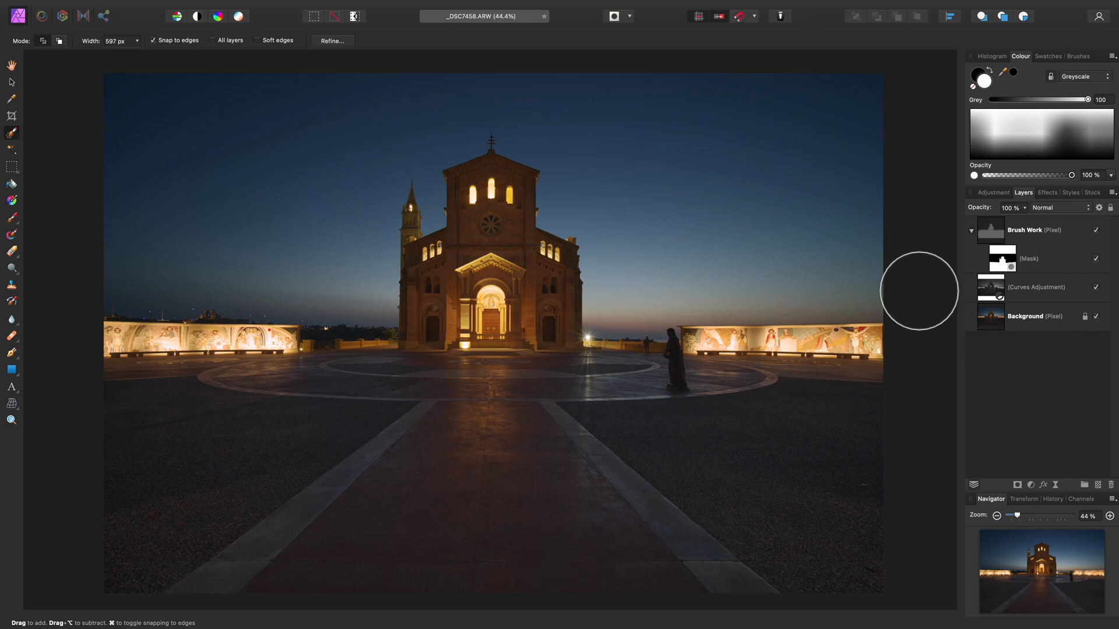
Paint white over the church on the masked Brush Work layer with a Paint Brush 1016.5 px wide and 0% hardness.
{"action": "left_click", "coordinate": [1032, 232]}
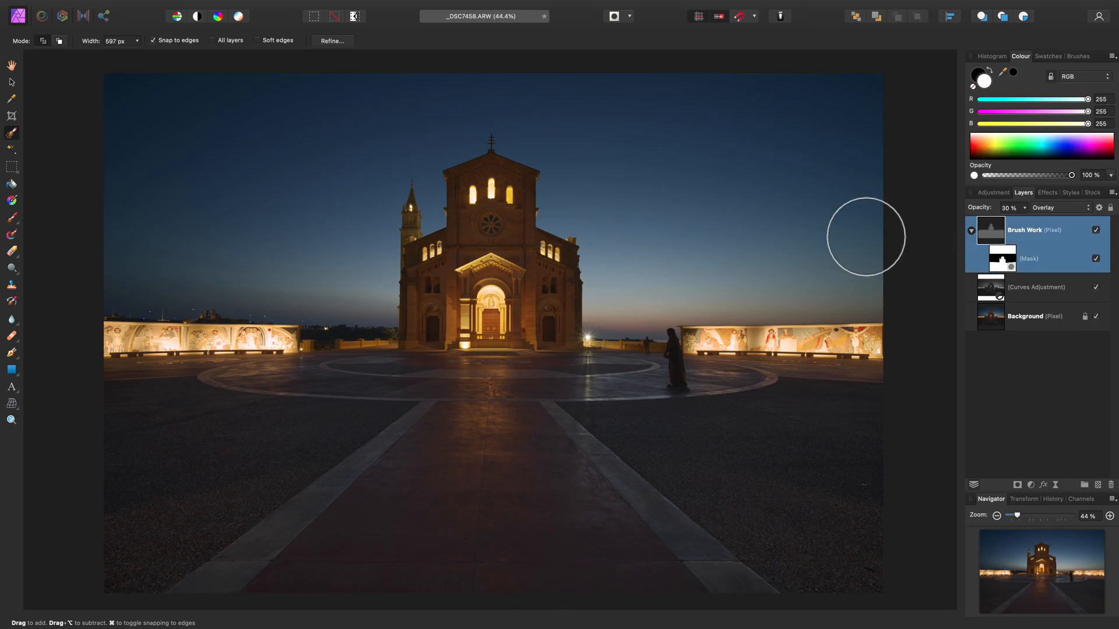
{"action": "left_click_drag", "start_coordinate": [14, 220], "coordinate": [76, 222]}
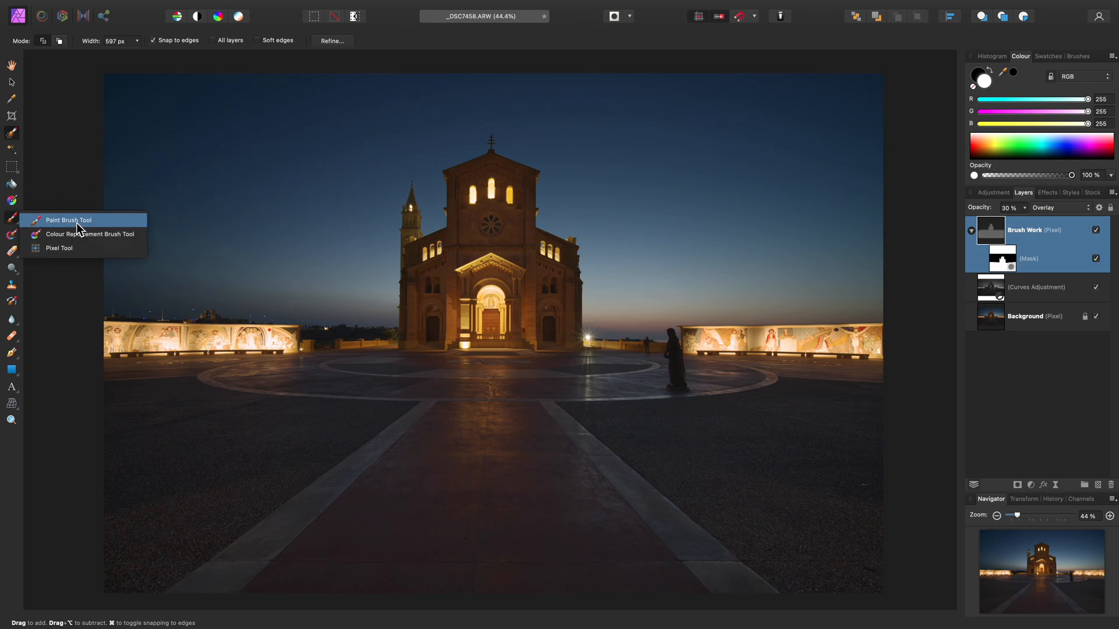
{"action": "left_click", "coordinate": [101, 226]}
{"action": "scroll", "coordinate": [465, 254], "scroll_direction": "up", "scroll_amount": 4}
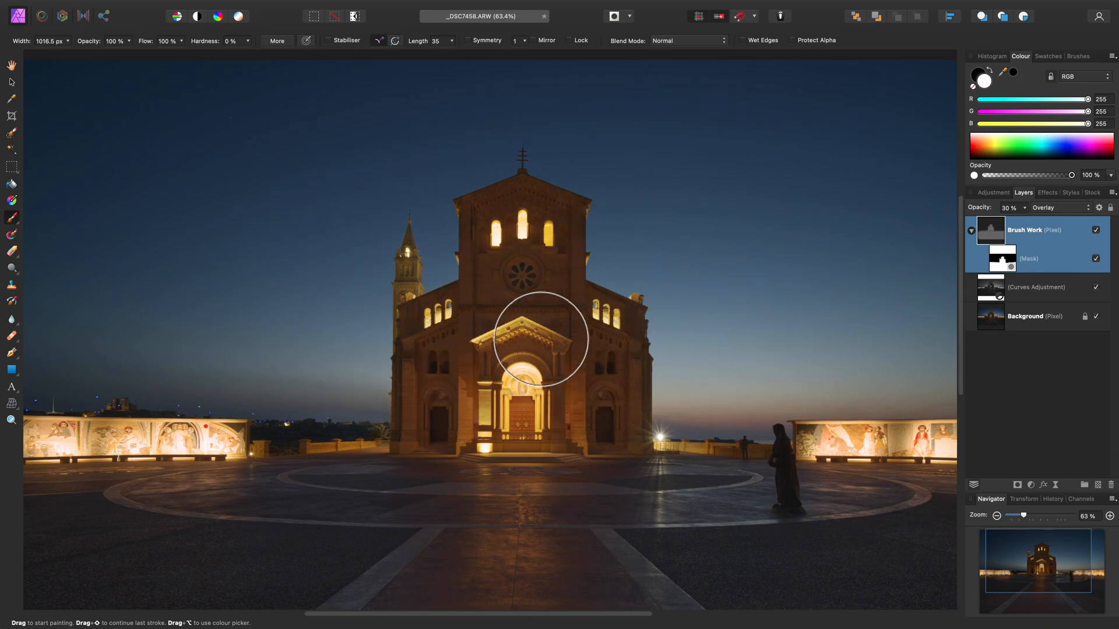
Turn the Brush Work layer's mask off and on again to compare the brushwork with and without masking.
{"action": "key", "text": "h"}
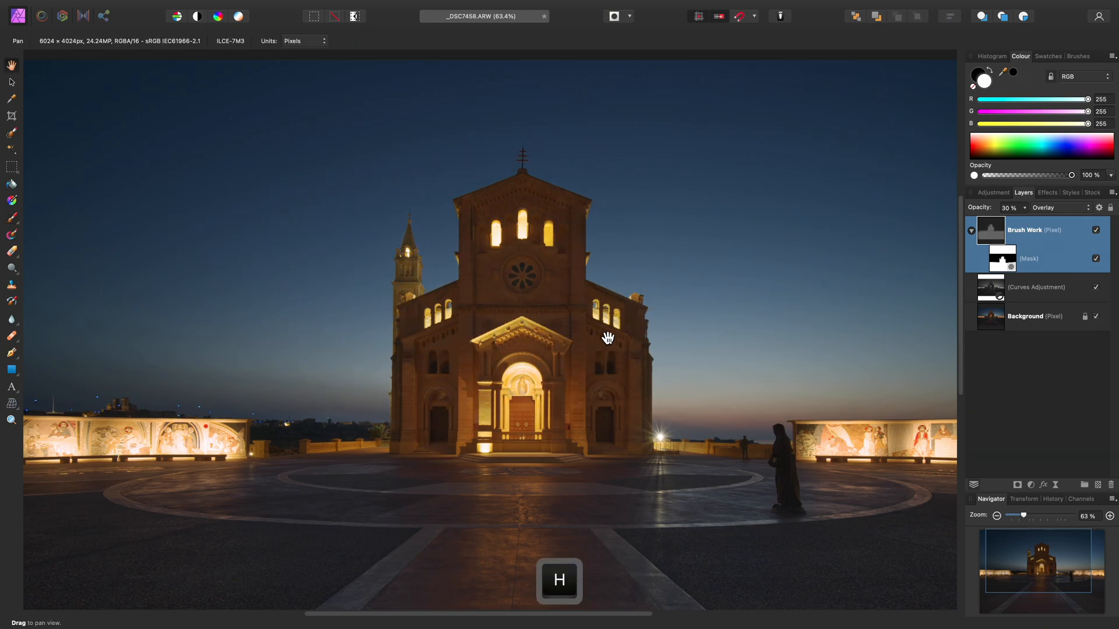
{"action": "left_click", "coordinate": [1097, 258]}
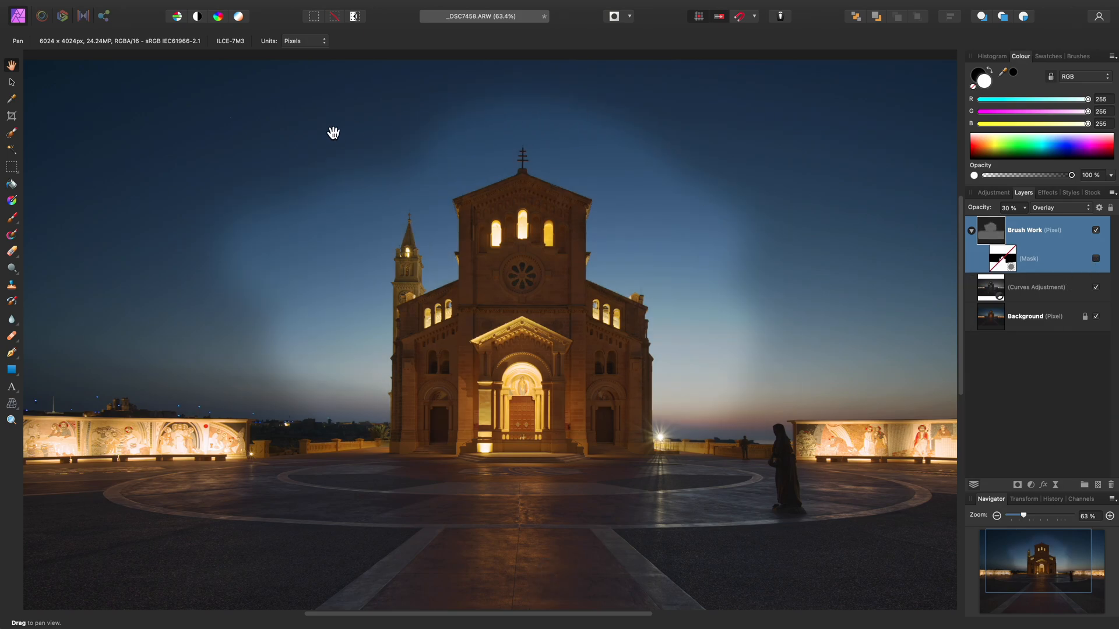
{"action": "left_click", "coordinate": [1096, 259]}
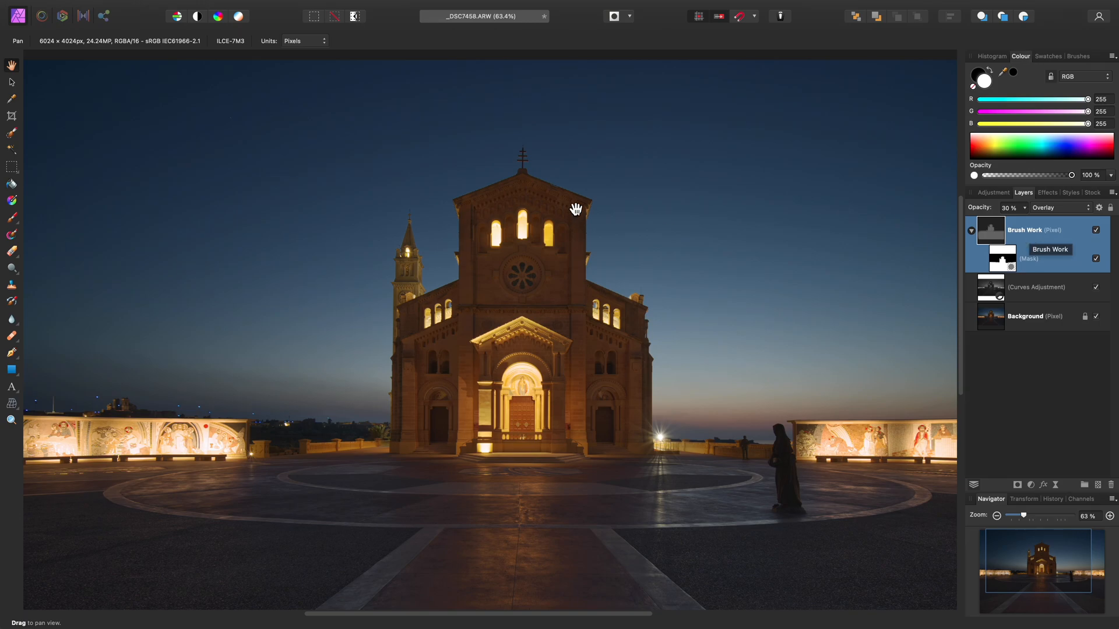
Add a Selective Colour adjustment layer and set the cyan of the Reds to -61%.
{"action": "left_click_drag", "start_coordinate": [575, 206], "coordinate": [435, 206]}
{"action": "left_click", "coordinate": [232, 6]}
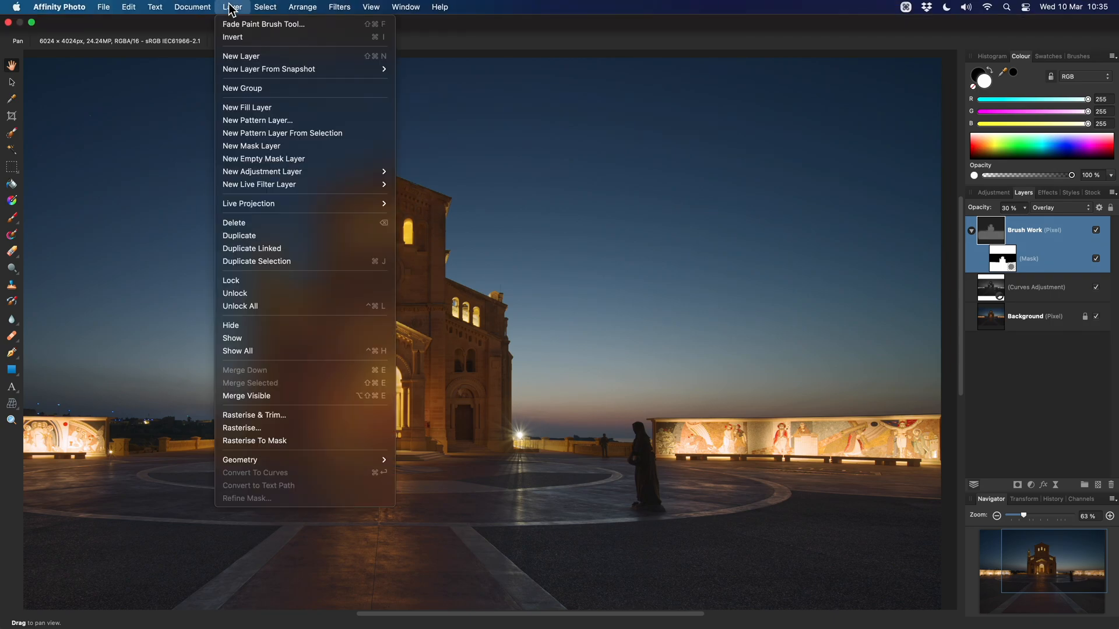
{"action": "mouse_move", "coordinate": [349, 171]}
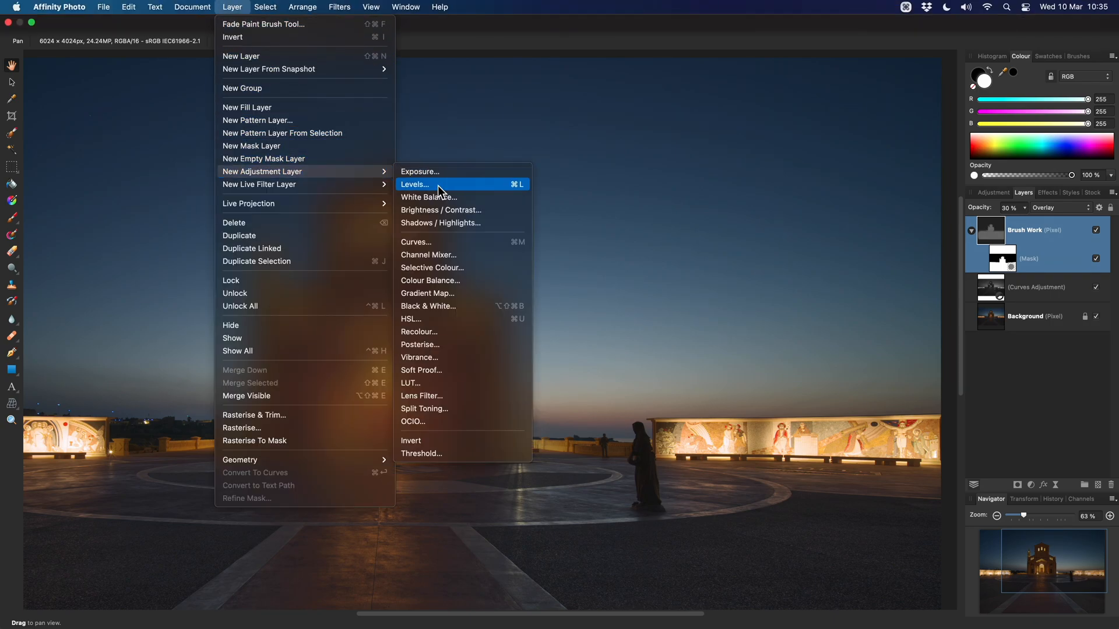
{"action": "left_click", "coordinate": [484, 274]}
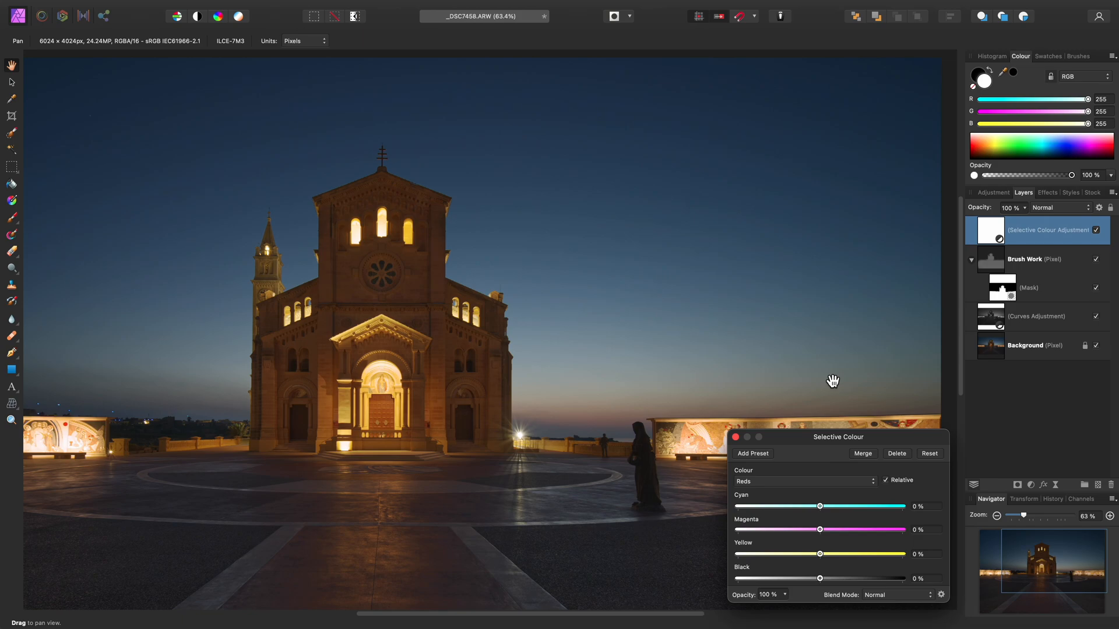
{"action": "scroll", "coordinate": [400, 333], "scroll_direction": "up", "scroll_amount": 5}
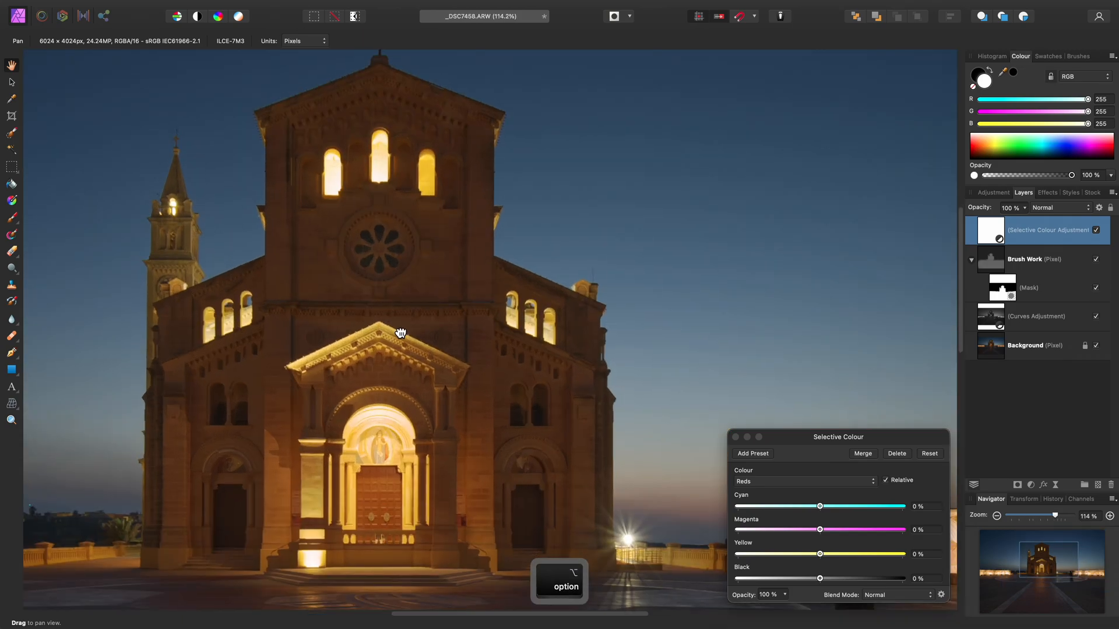
{"action": "left_click_drag", "start_coordinate": [819, 509], "coordinate": [778, 508]}
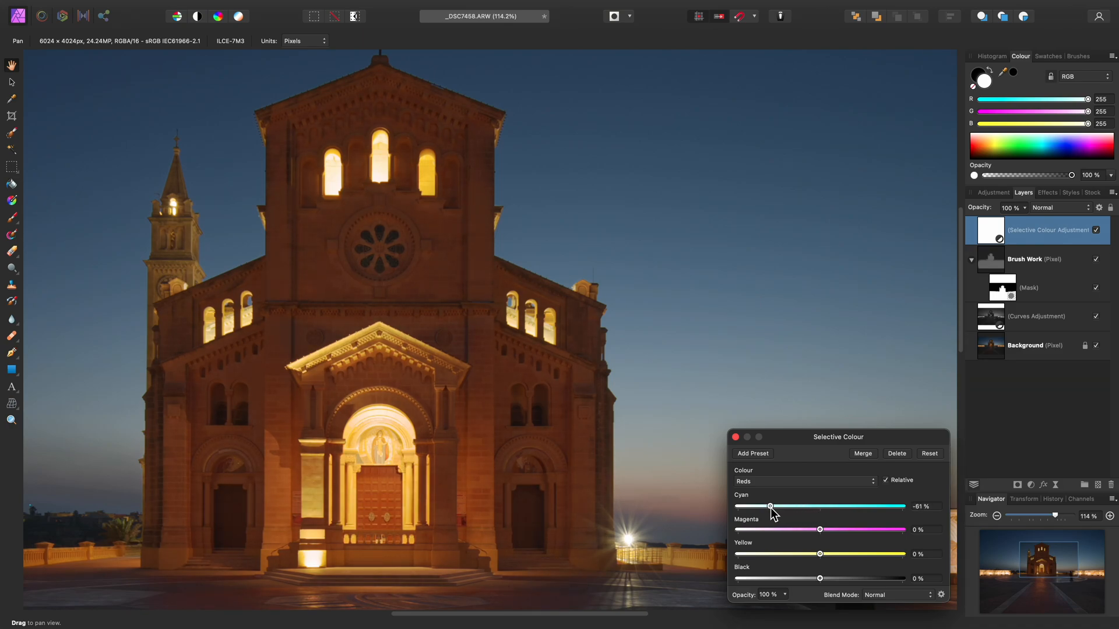
Set the yellow of the Yellows to -56% in the Selective Colour adjustment.
{"action": "left_click", "coordinate": [793, 490]}
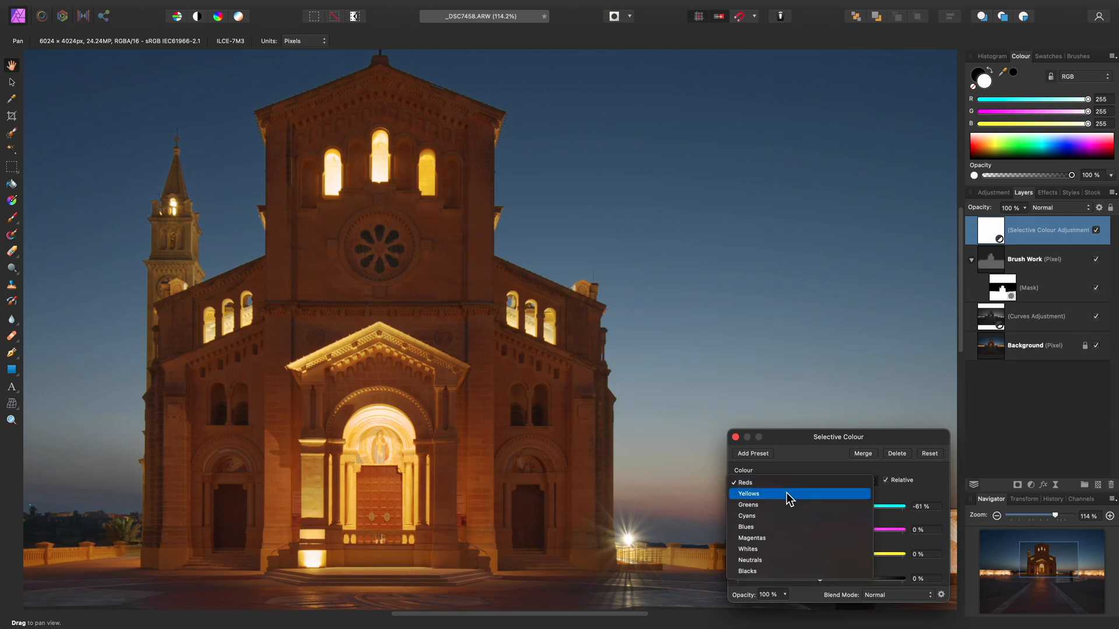
{"action": "left_click", "coordinate": [790, 495]}
{"action": "left_click_drag", "start_coordinate": [821, 553], "coordinate": [775, 557]}
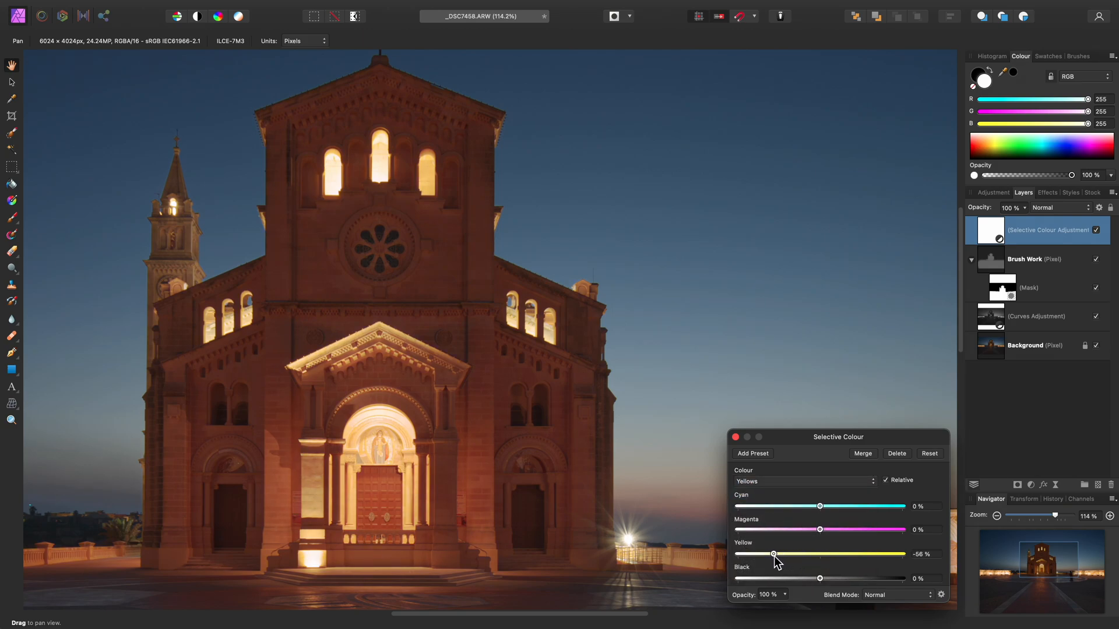
Compare the photo with and without the Selective Colour adjustment, and set the cyan of the Cyans to 100%.
{"action": "scroll", "coordinate": [570, 375], "scroll_direction": "down", "scroll_amount": 5}
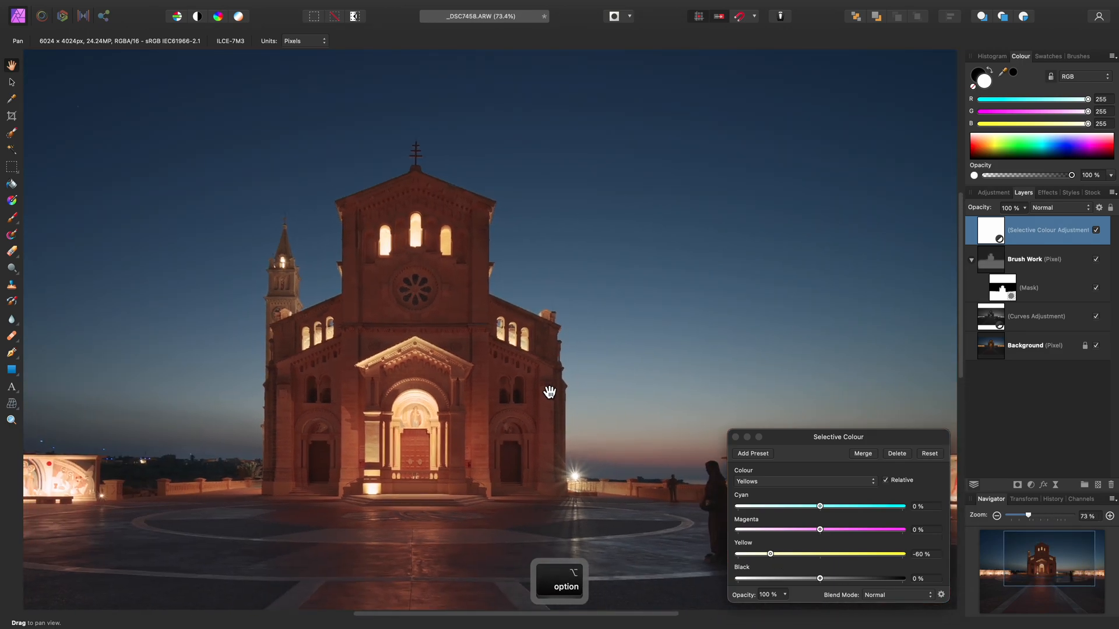
{"action": "left_click", "coordinate": [1097, 231]}
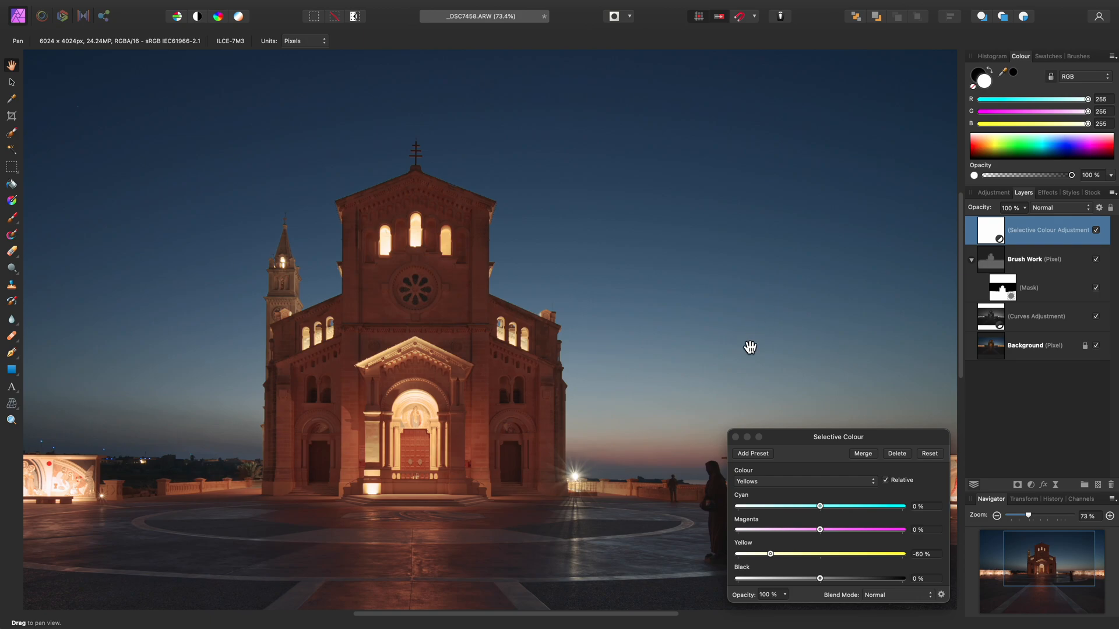
{"action": "left_click", "coordinate": [770, 480]}
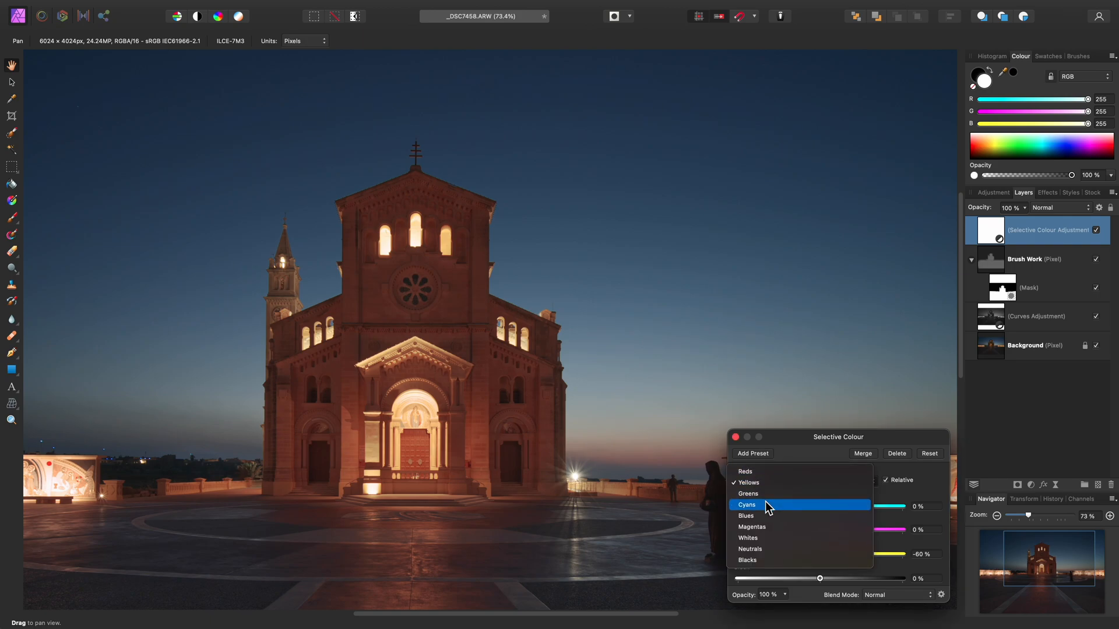
{"action": "left_click", "coordinate": [768, 504]}
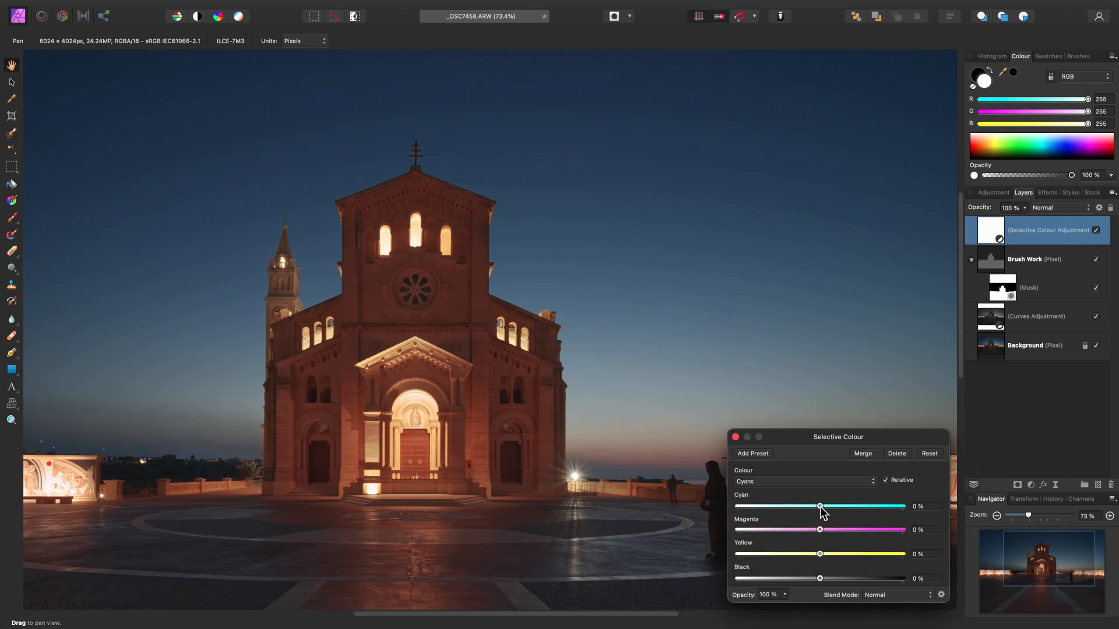
{"action": "left_click_drag", "start_coordinate": [820, 506], "coordinate": [919, 512]}
Set the cyan of the Blues to 100% in the Selective Colour adjustment.
{"action": "left_click_drag", "start_coordinate": [649, 178], "coordinate": [600, 230]}
{"action": "scroll", "coordinate": [661, 297], "scroll_direction": "up", "scroll_amount": 2}
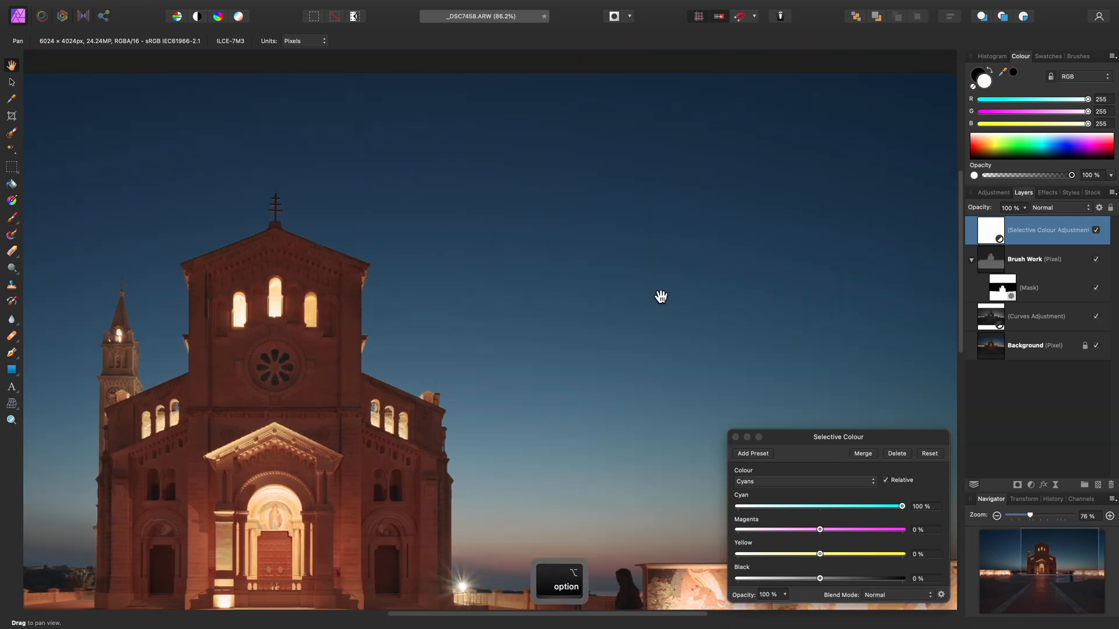
{"action": "scroll", "coordinate": [660, 297], "scroll_direction": "up", "scroll_amount": 2}
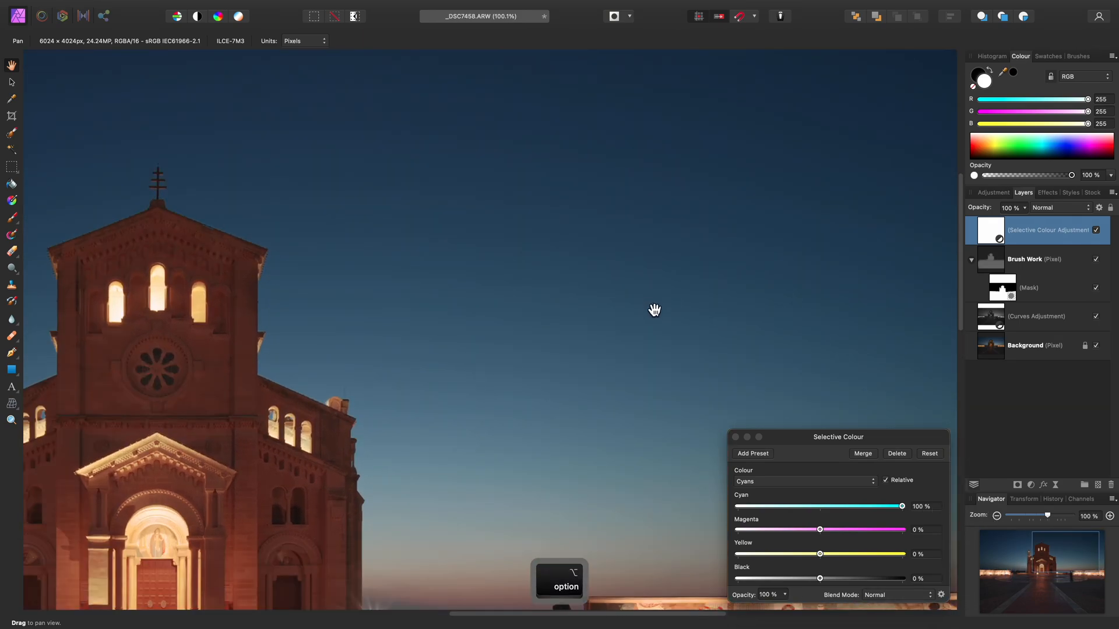
{"action": "left_click", "coordinate": [781, 481]}
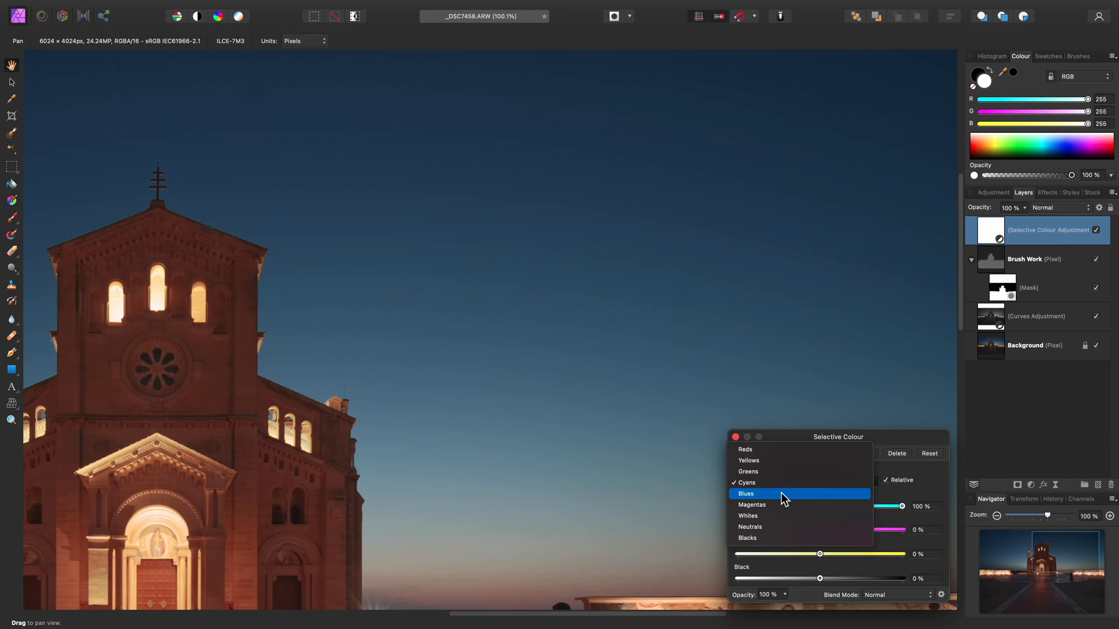
{"action": "left_click", "coordinate": [782, 494]}
{"action": "left_click_drag", "start_coordinate": [820, 507], "coordinate": [911, 514]}
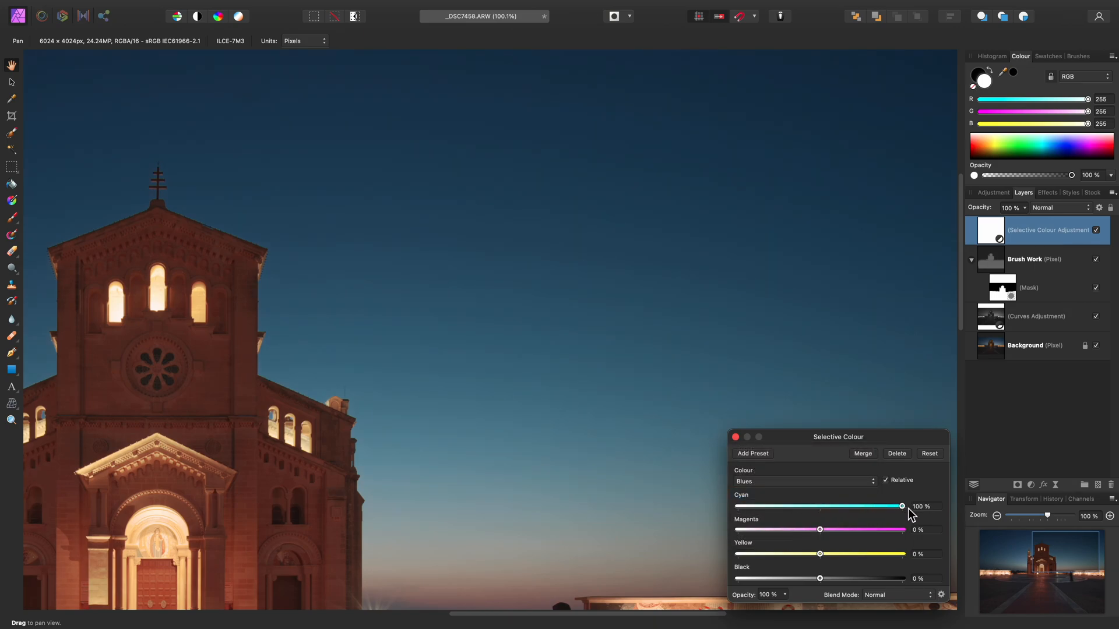
Compare the sky with and without the Selective Colour adjustment and inspect it on both sides of the church.
{"action": "left_click_drag", "start_coordinate": [739, 336], "coordinate": [719, 375]}
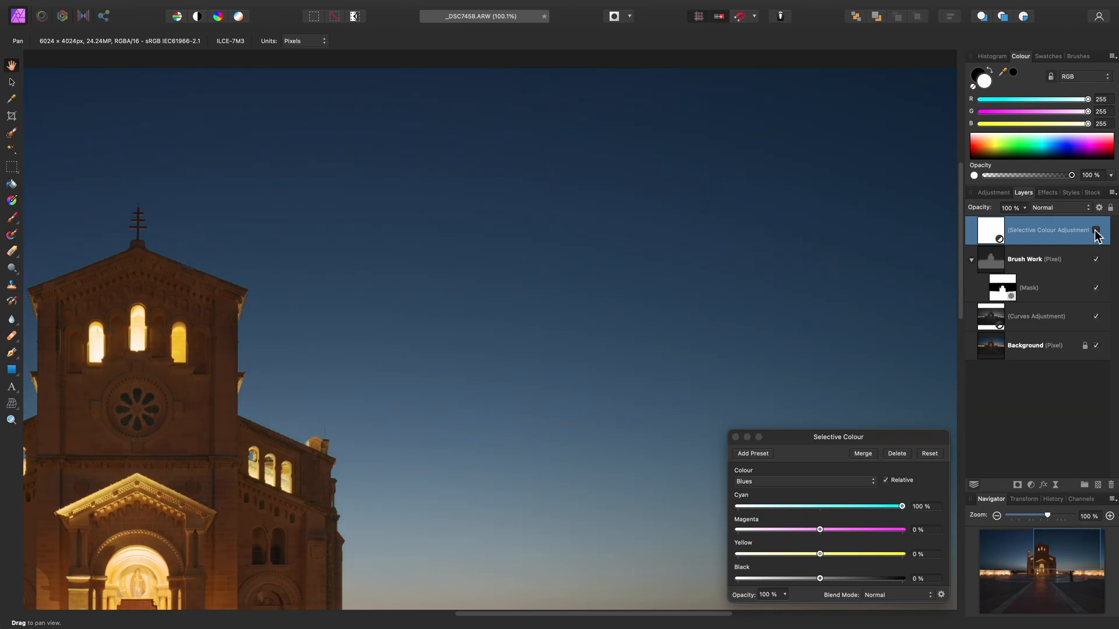
{"action": "scroll", "coordinate": [501, 348], "scroll_direction": "right", "scroll_amount": 5}
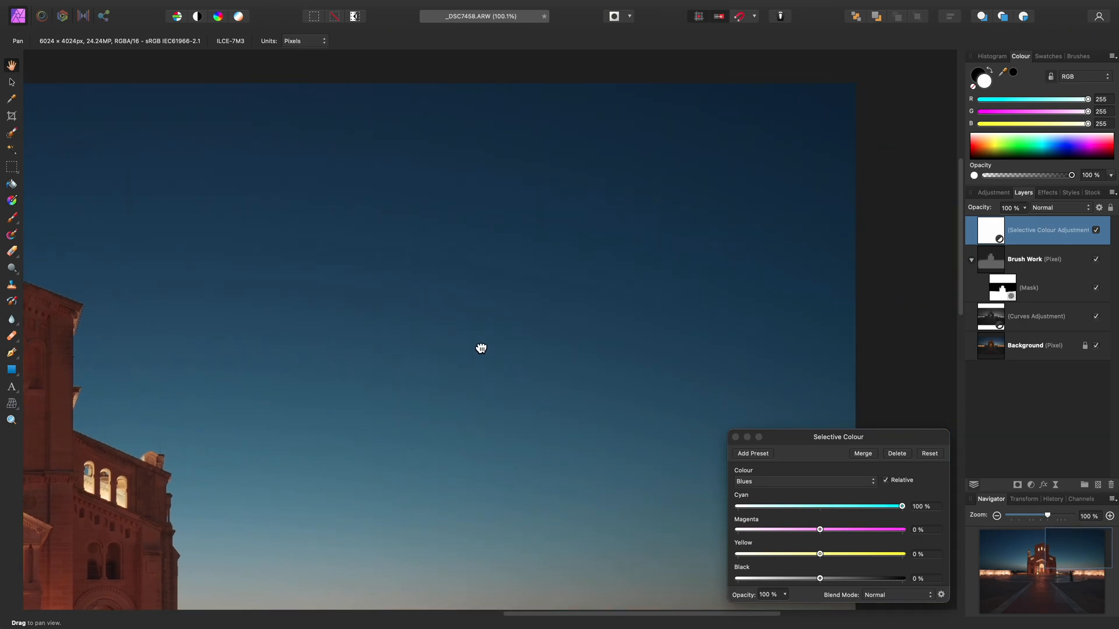
{"action": "scroll", "coordinate": [587, 362], "scroll_direction": "left", "scroll_amount": 6}
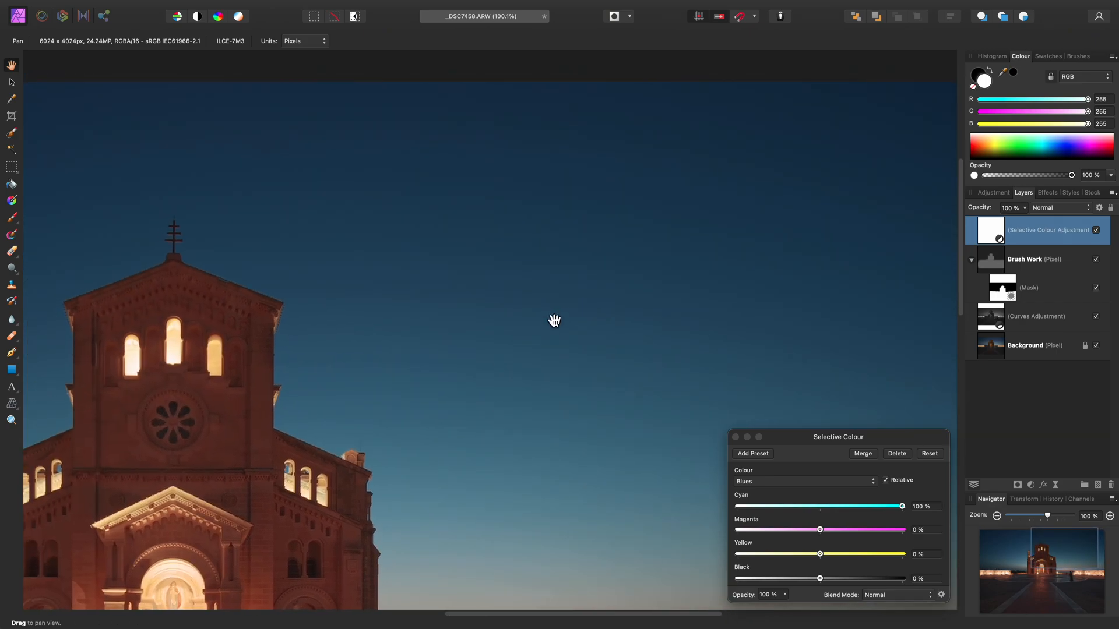
{"action": "scroll", "coordinate": [554, 320], "scroll_direction": "left", "scroll_amount": 20}
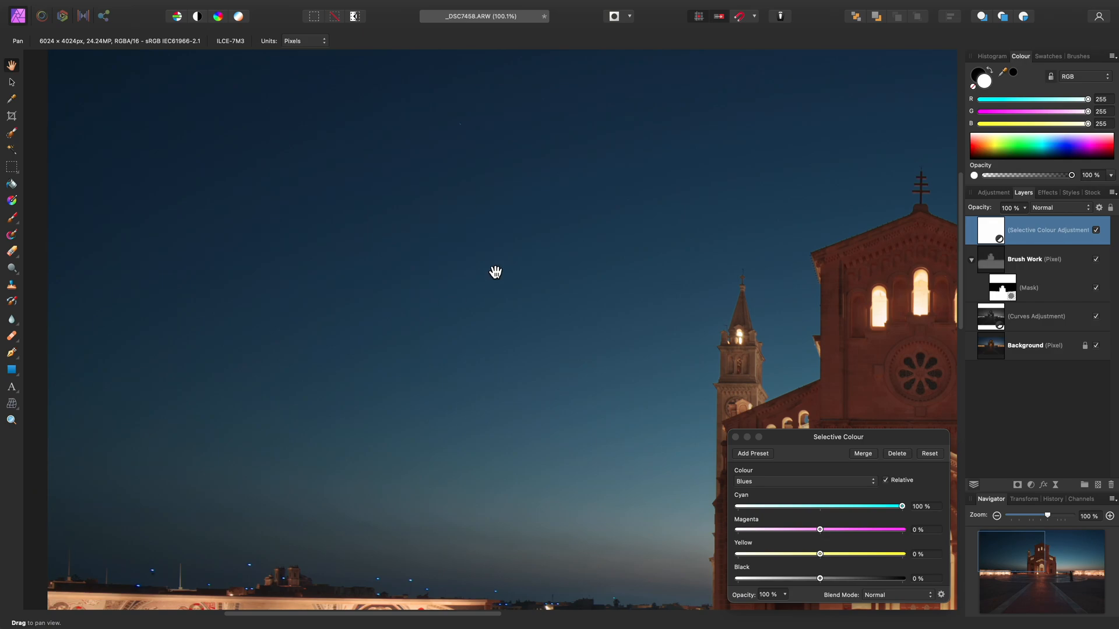
{"action": "key", "text": "super+0"}
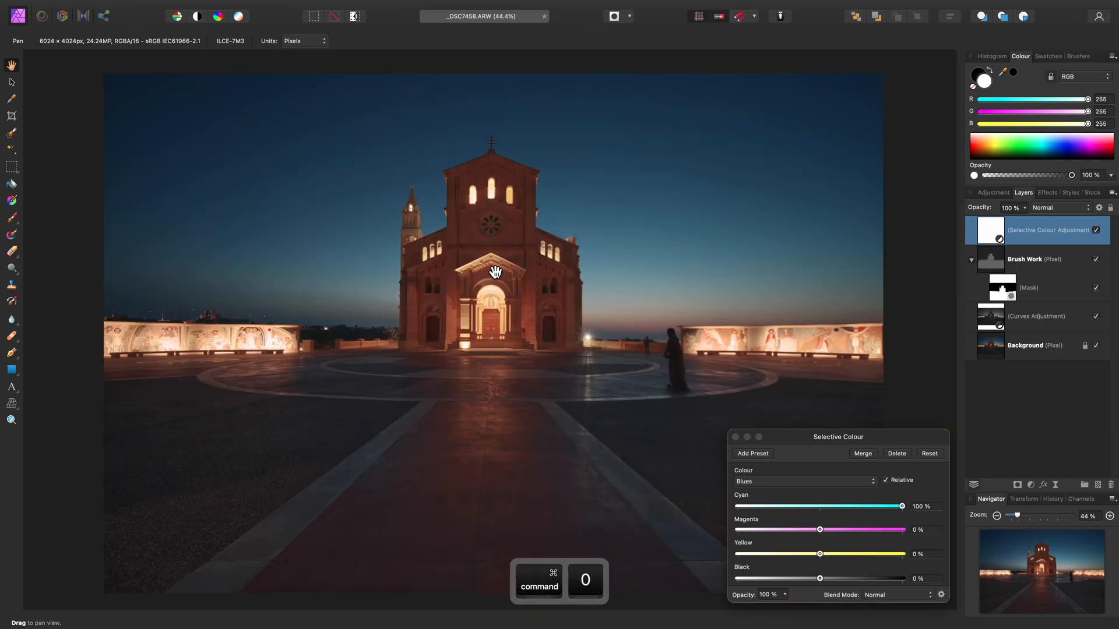
Set the yellow of the Blacks to -10% in the Selective Colour adjustment.
{"action": "left_click", "coordinate": [819, 483]}
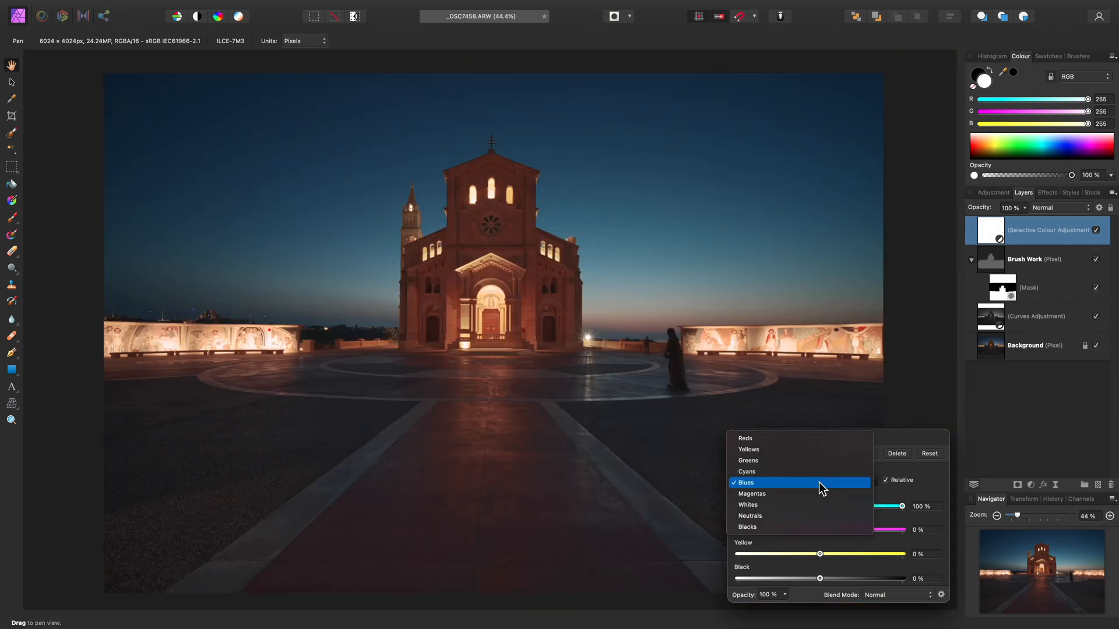
{"action": "left_click", "coordinate": [810, 527]}
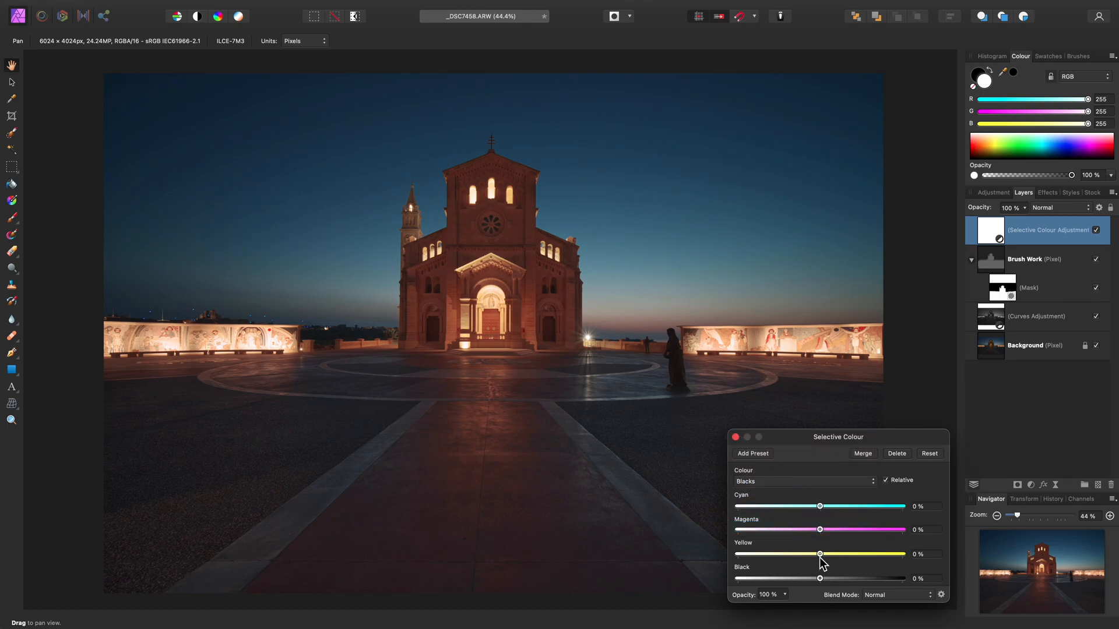
{"action": "left_click_drag", "start_coordinate": [820, 555], "coordinate": [815, 554]}
Add a Curves adjustment layer with the deep shadows lowered to about 0.086, 0.067 and the highlights raised to about 0.675, 0.739.
{"action": "key", "text": "super"}
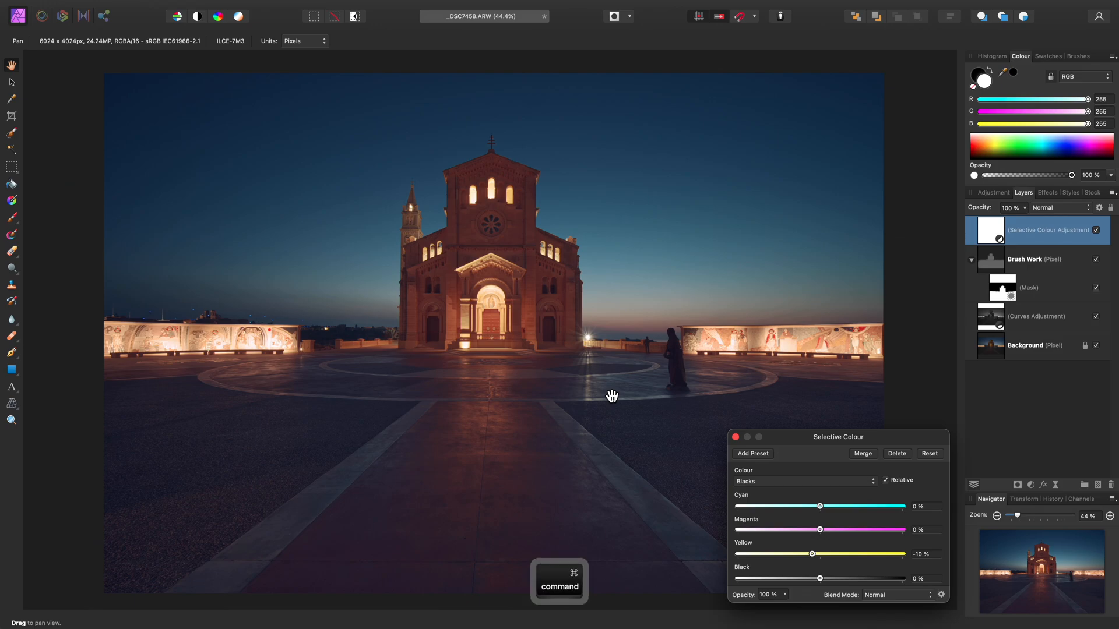
{"action": "key", "text": "super+m"}
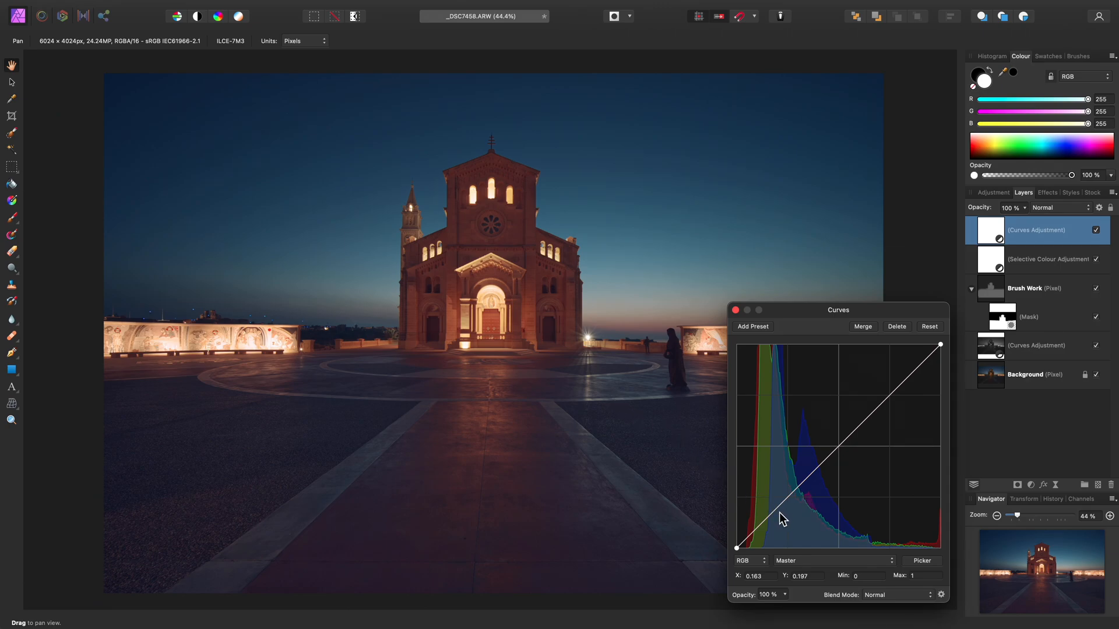
{"action": "left_click_drag", "start_coordinate": [767, 525], "coordinate": [788, 499]}
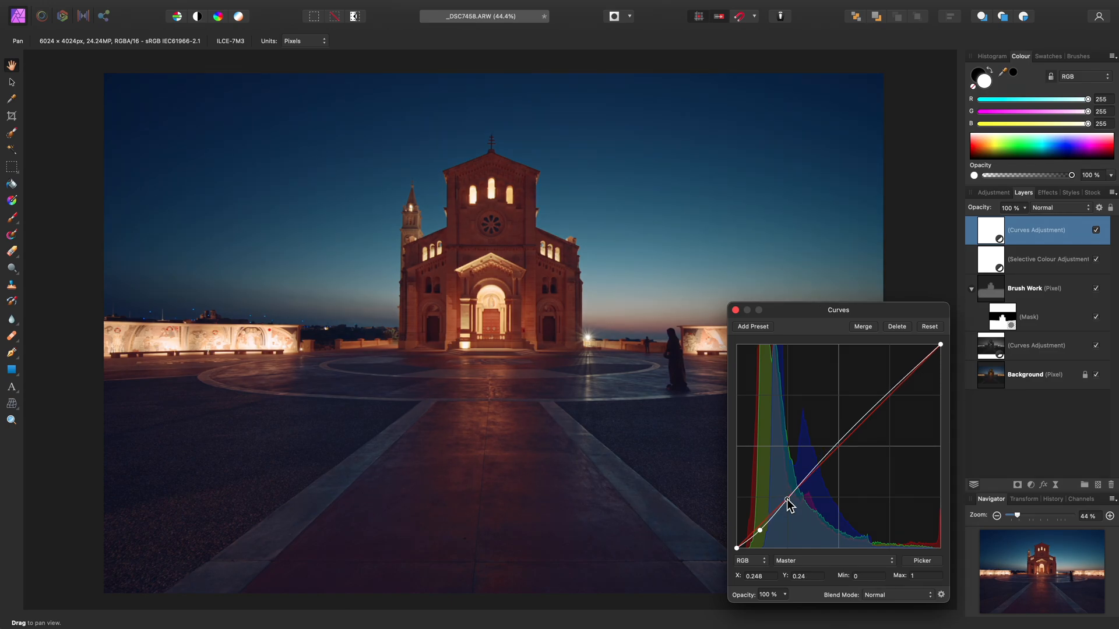
{"action": "left_click_drag", "start_coordinate": [867, 417], "coordinate": [874, 400]}
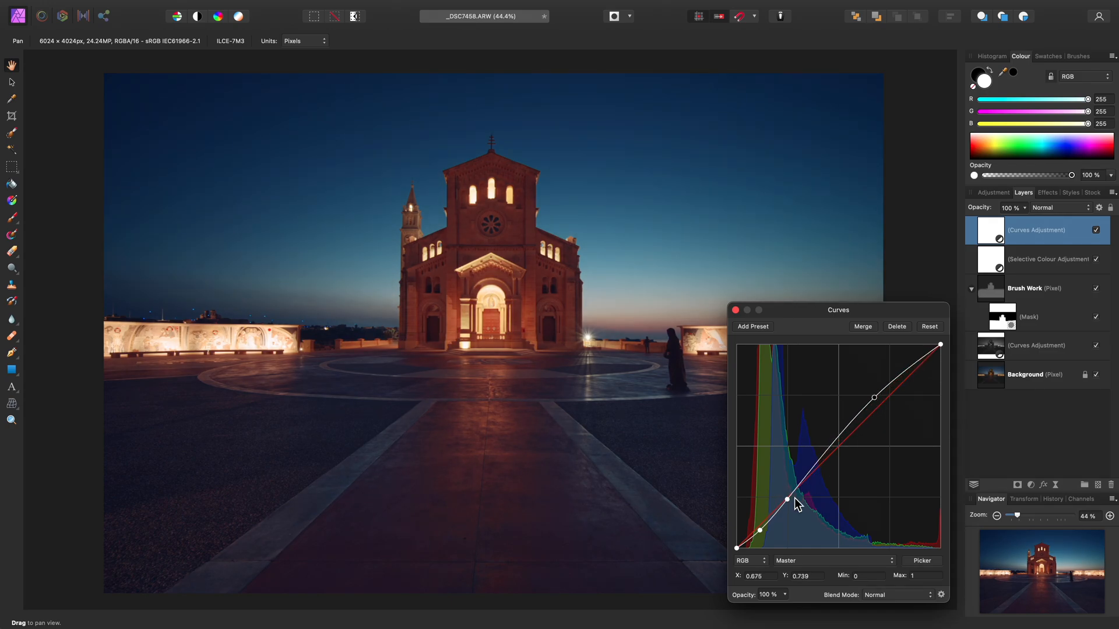
{"action": "left_click_drag", "start_coordinate": [788, 499], "coordinate": [791, 493]}
{"action": "left_click_drag", "start_coordinate": [761, 531], "coordinate": [754, 534]}
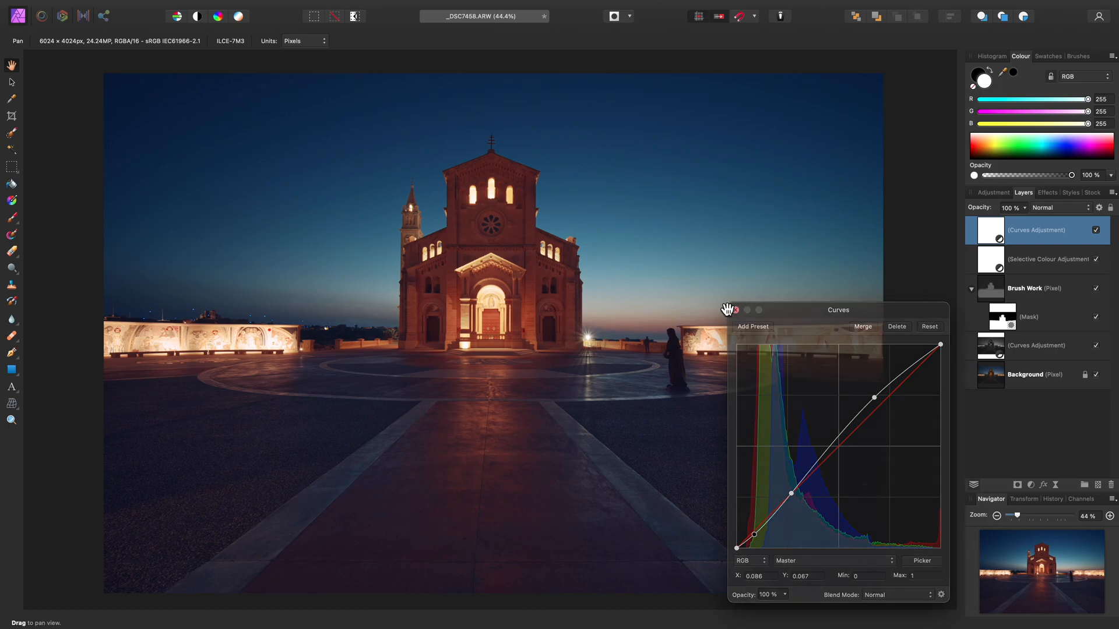
{"action": "left_click", "coordinate": [736, 310]}
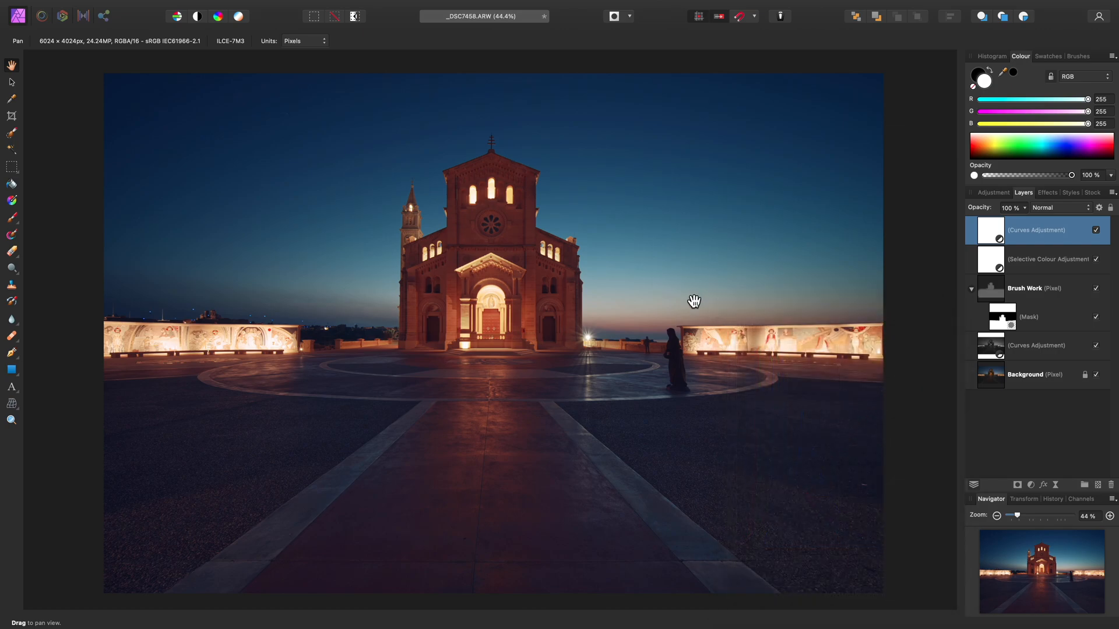
Add an HSL adjustment layer, set the Reds' luminosity shift to 37% and raise their saturation slightly.
{"action": "scroll", "coordinate": [670, 297], "scroll_direction": "up", "scroll_amount": 8}
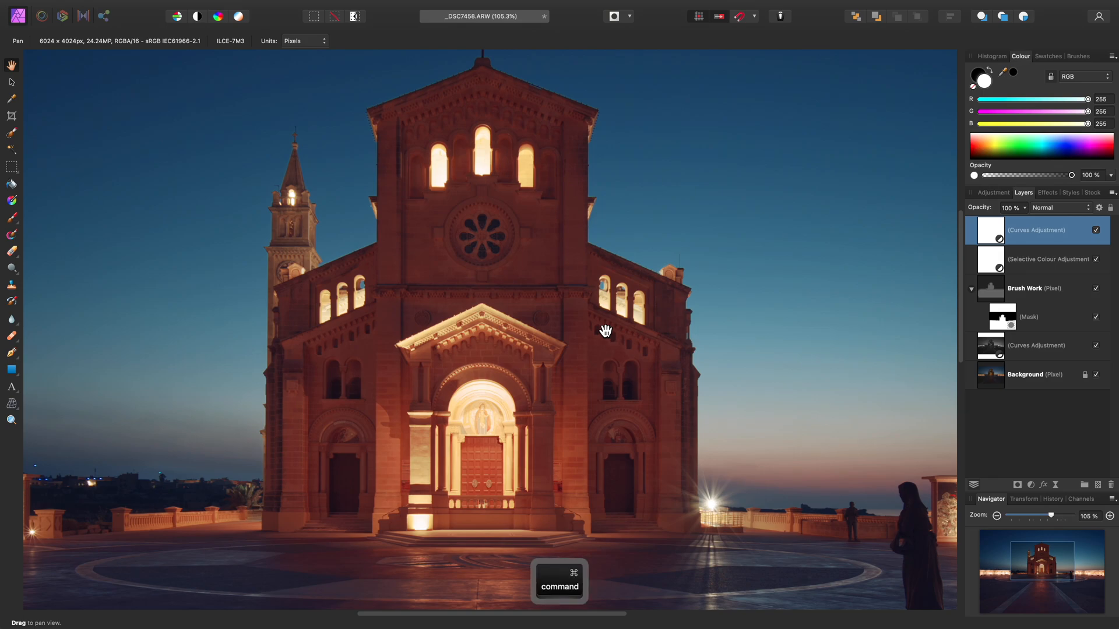
{"action": "key", "text": "super+u"}
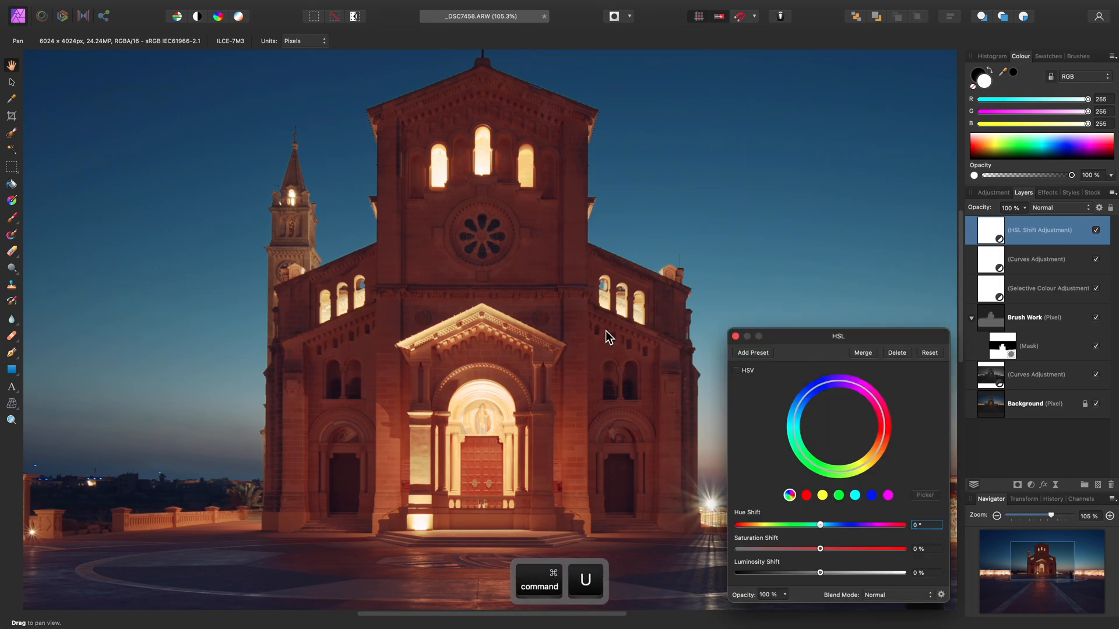
{"action": "left_click", "coordinate": [806, 497]}
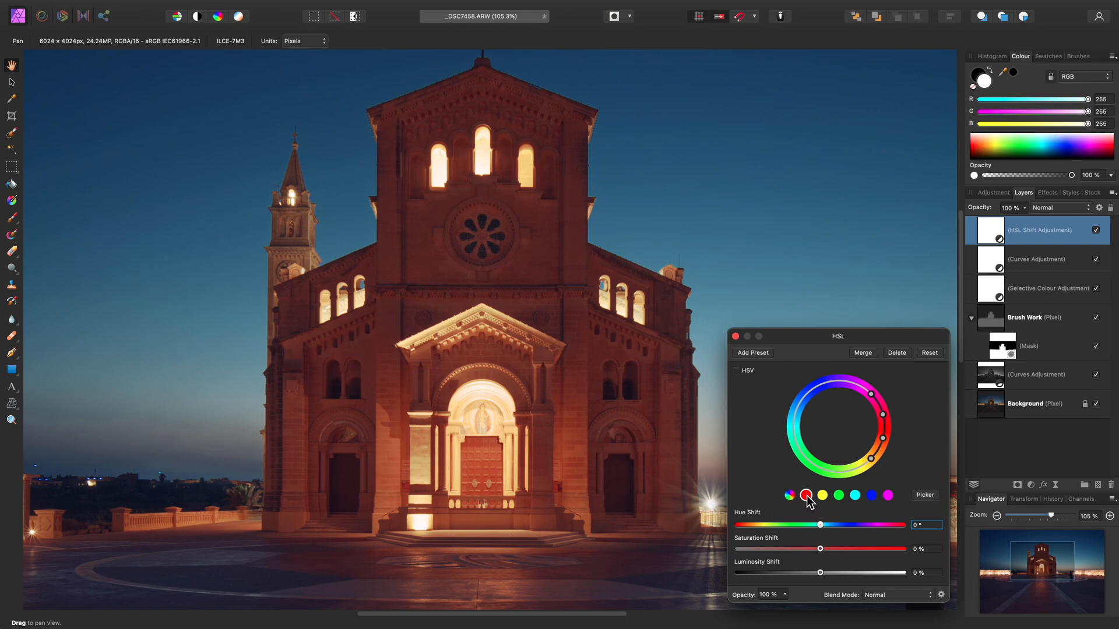
{"action": "left_click_drag", "start_coordinate": [821, 574], "coordinate": [852, 577]}
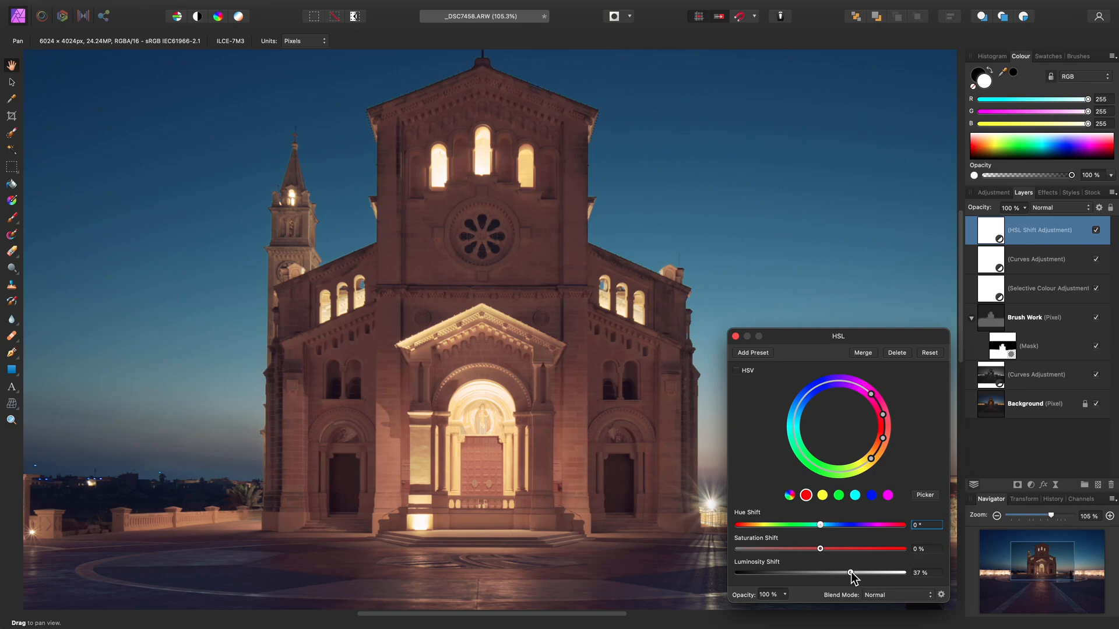
{"action": "left_click_drag", "start_coordinate": [821, 549], "coordinate": [835, 549]}
Set the Cyans' HSL luminosity shift to 43%, and the Blues' luminosity shift to 44% and saturation shift to 31%.
{"action": "left_click", "coordinate": [855, 495]}
{"action": "left_click_drag", "start_coordinate": [675, 330], "coordinate": [439, 469]}
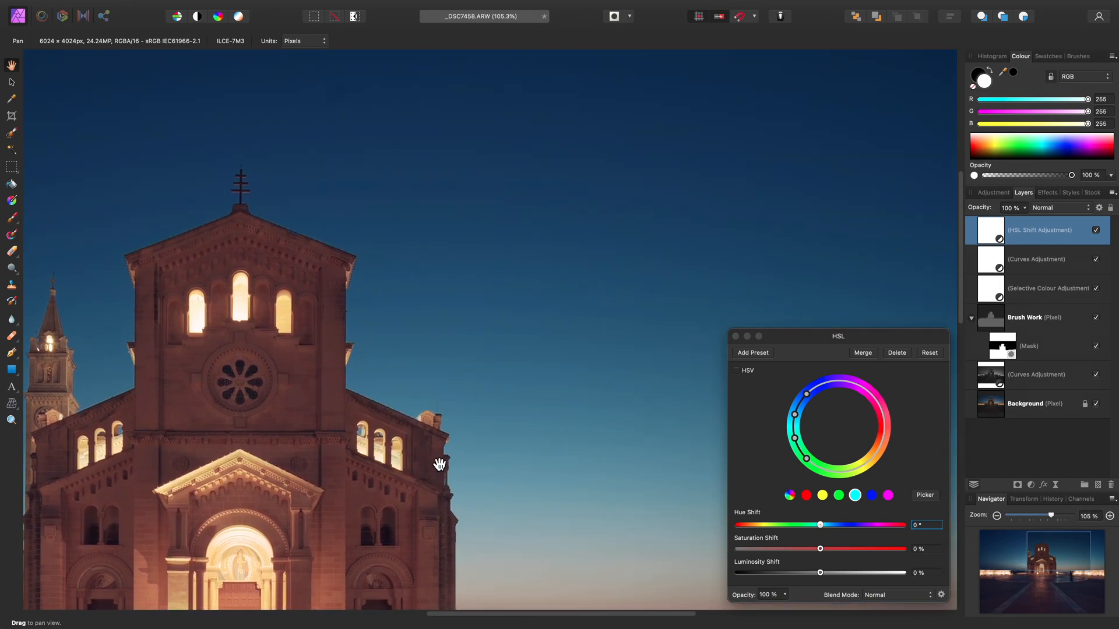
{"action": "left_click_drag", "start_coordinate": [820, 572], "coordinate": [857, 573]}
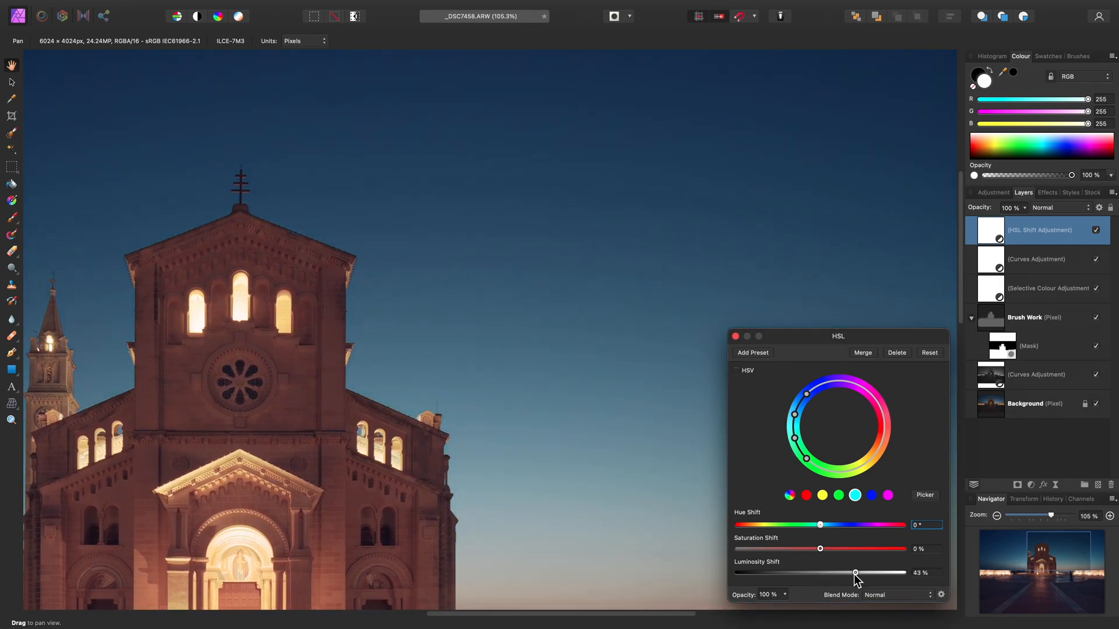
{"action": "left_click", "coordinate": [871, 495]}
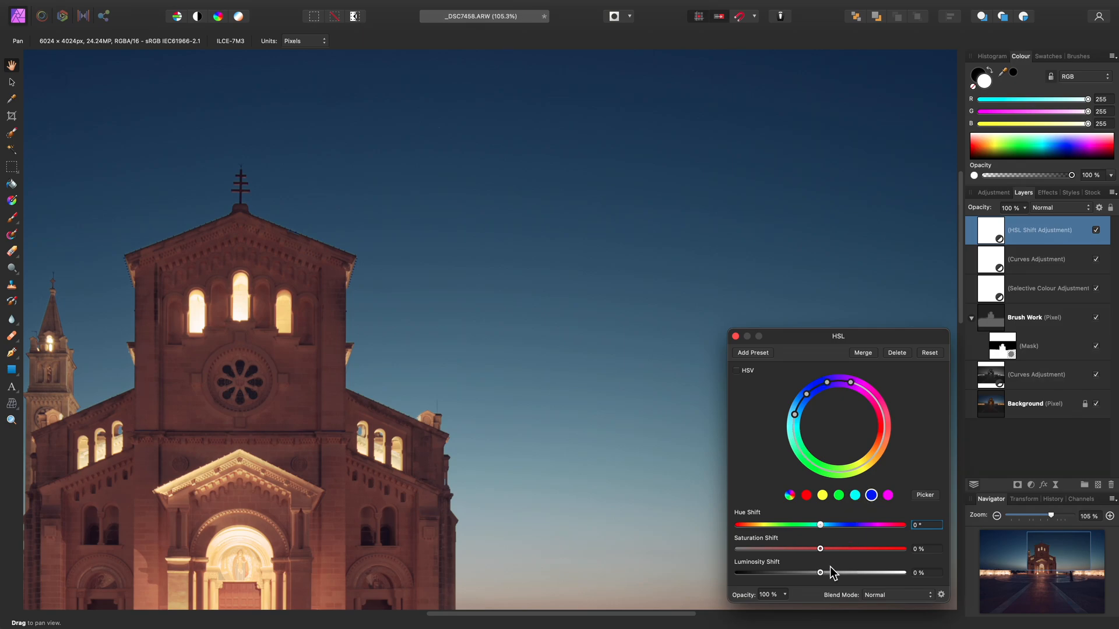
{"action": "left_click_drag", "start_coordinate": [821, 573], "coordinate": [846, 549]}
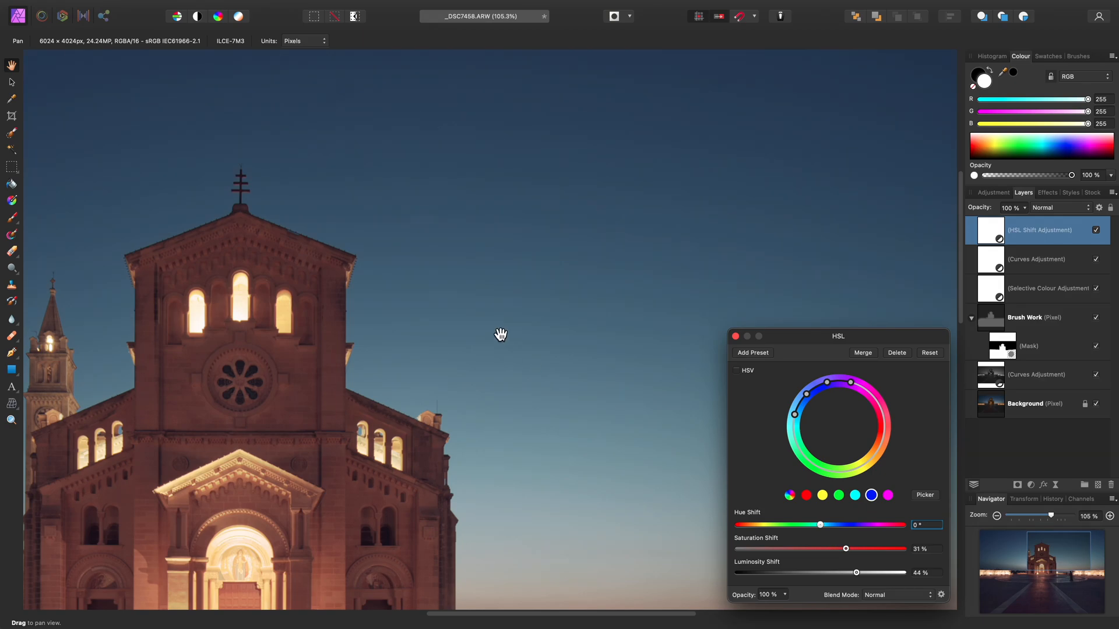
Add a Black & White adjustment layer above the HSL adjustment.
{"action": "key", "text": "super+0"}
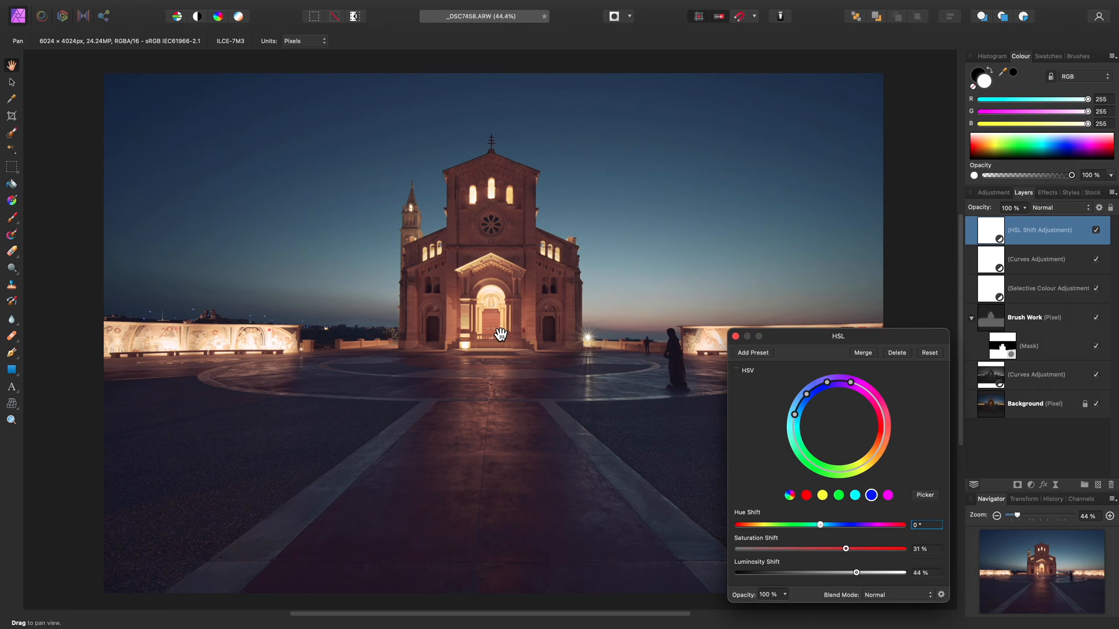
{"action": "mouse_move", "coordinate": [370, 4]}
{"action": "left_click", "coordinate": [230, 8]}
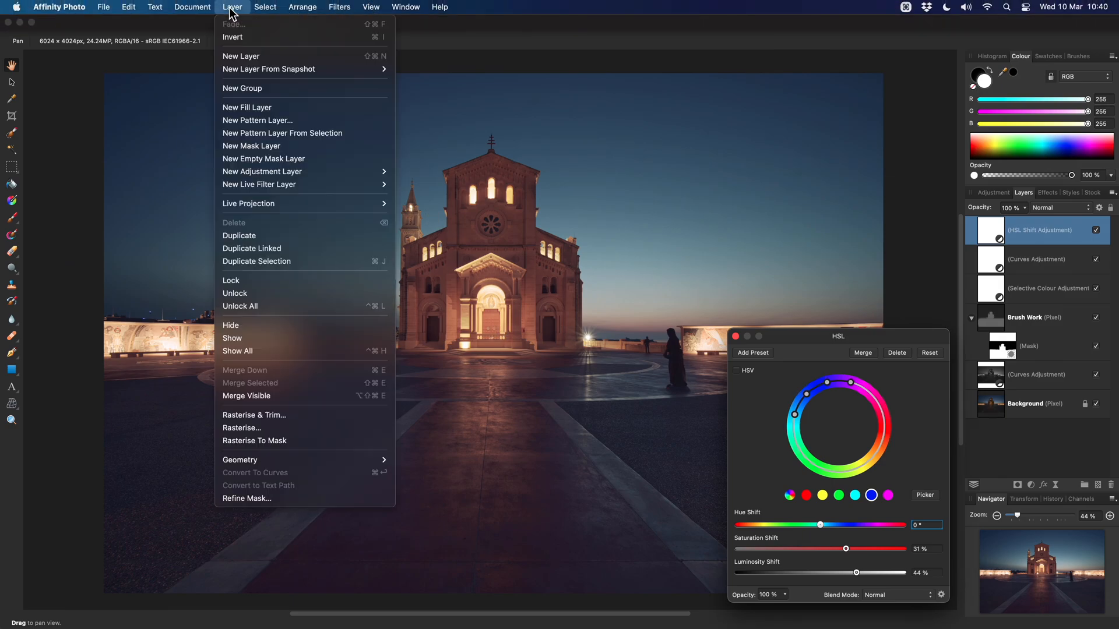
{"action": "mouse_move", "coordinate": [300, 172]}
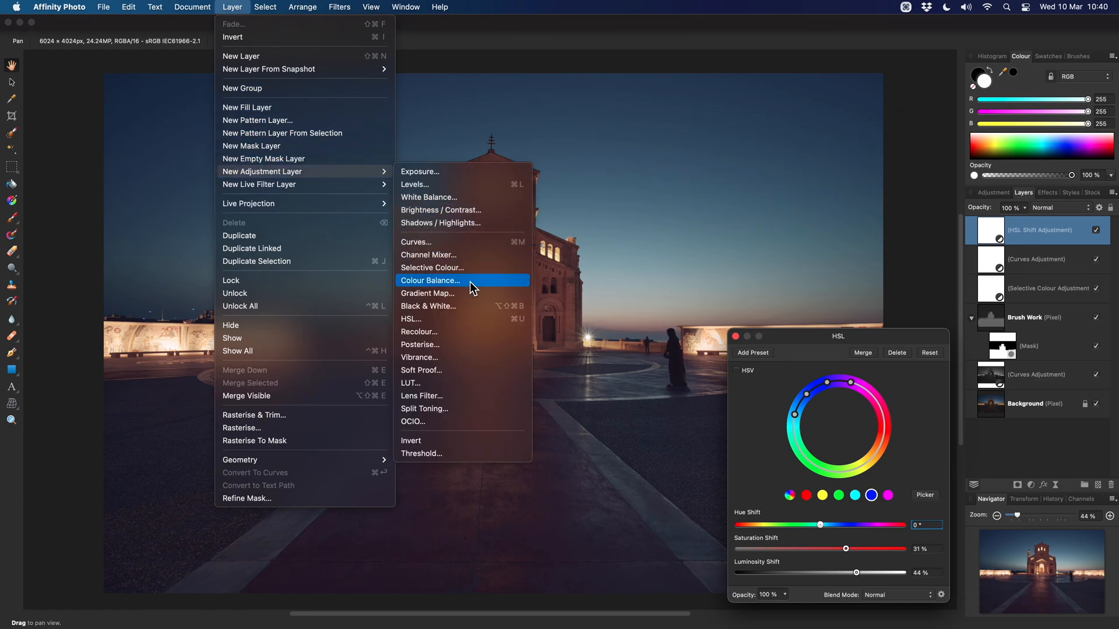
{"action": "left_click", "coordinate": [516, 309]}
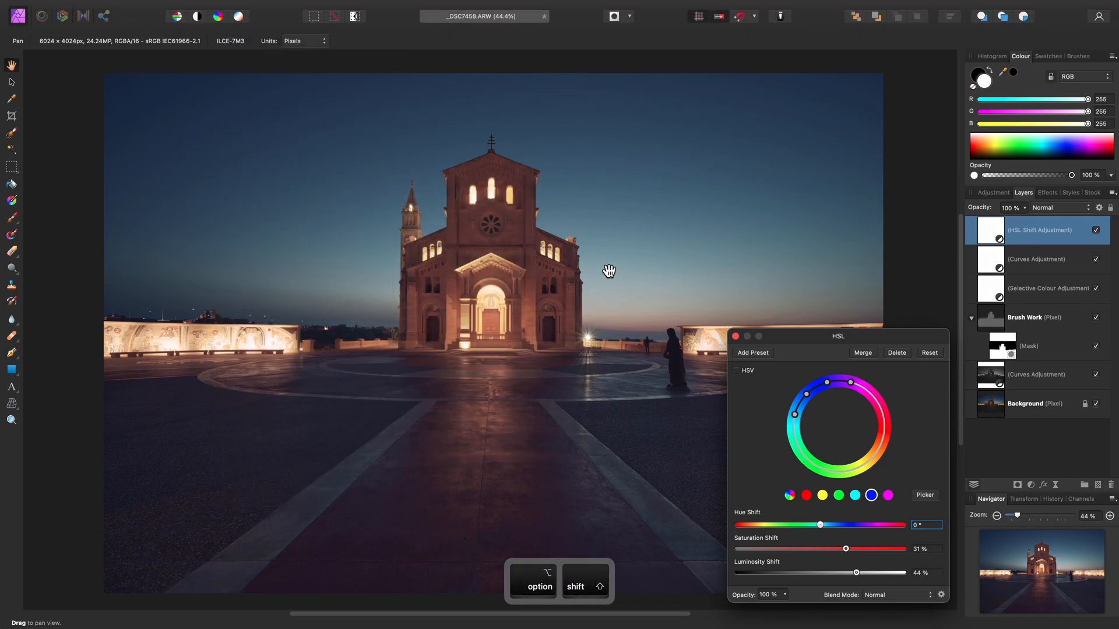
{"action": "key", "text": "super+alt+shift+b"}
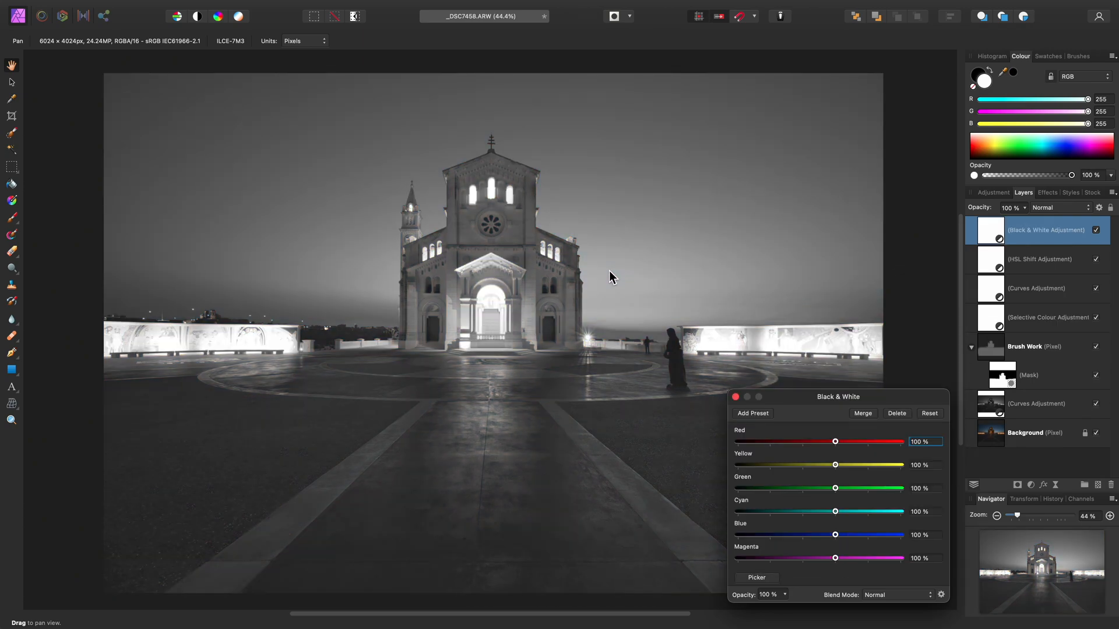
Set the Black & White adjustment's blend mode to Multiply and its opacity to 25%.
{"action": "left_click_drag", "start_coordinate": [839, 409], "coordinate": [785, 232]}
{"action": "left_click", "coordinate": [865, 419]}
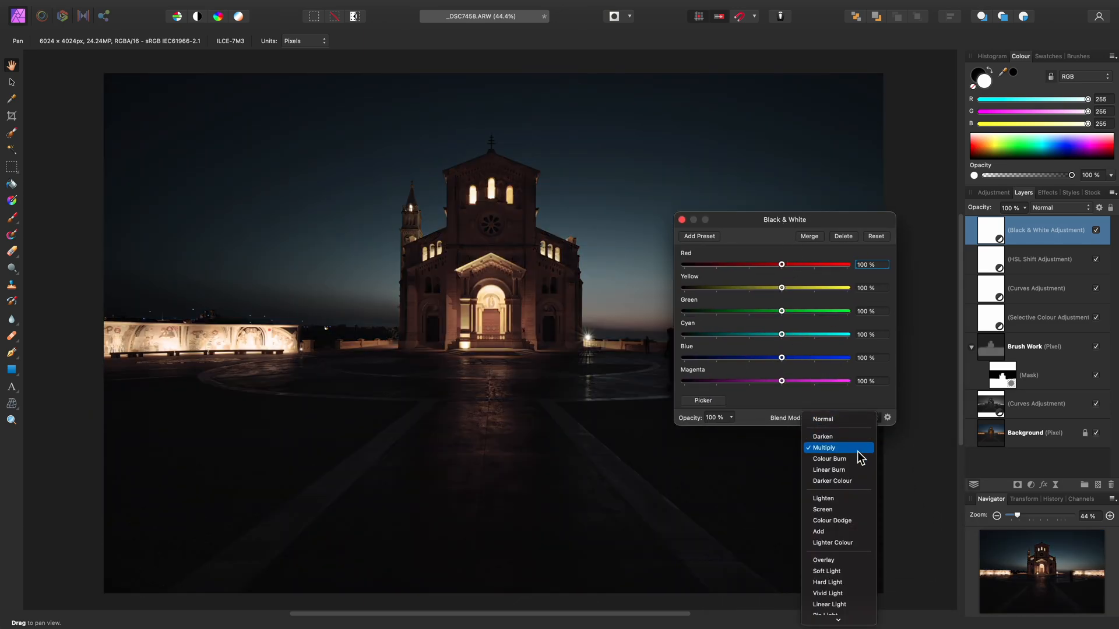
{"action": "left_click", "coordinate": [858, 450]}
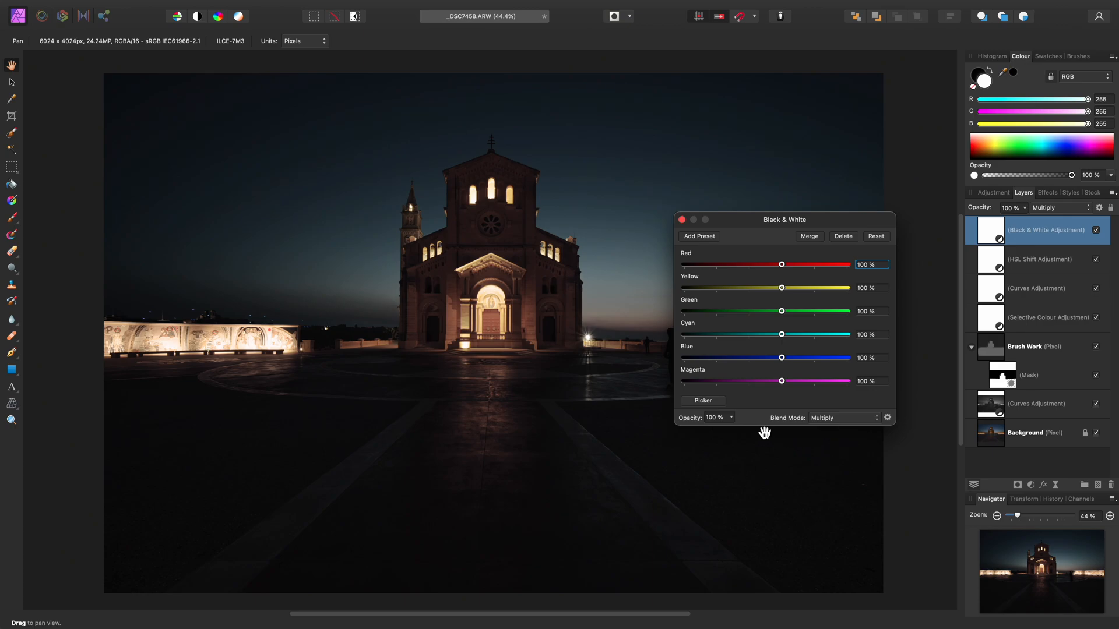
{"action": "left_click", "coordinate": [732, 418]}
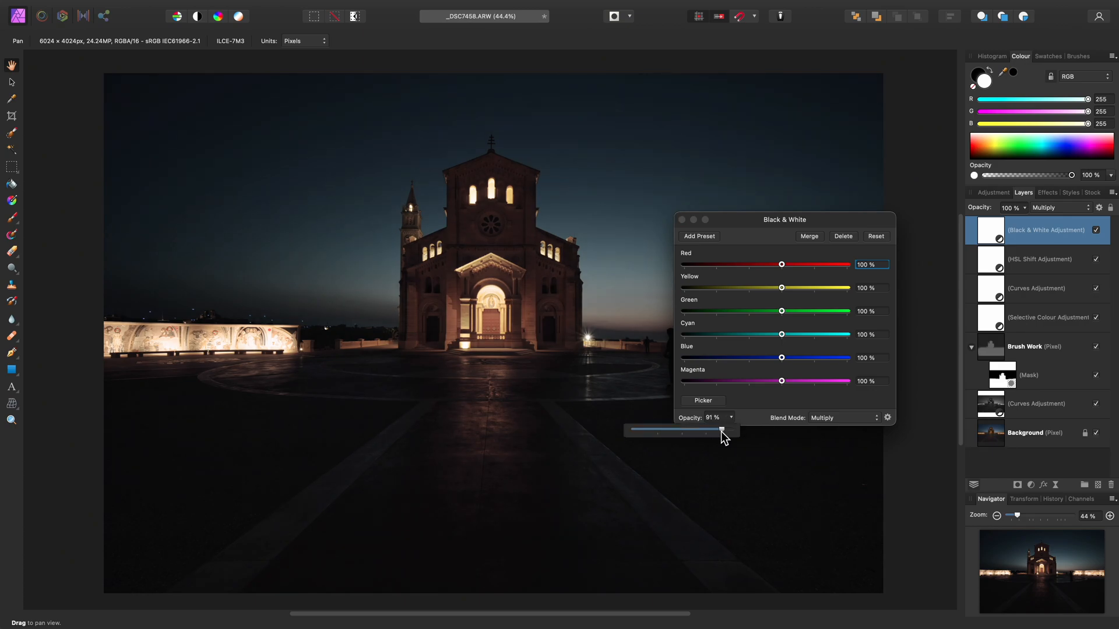
{"action": "left_click_drag", "start_coordinate": [722, 431], "coordinate": [659, 435]}
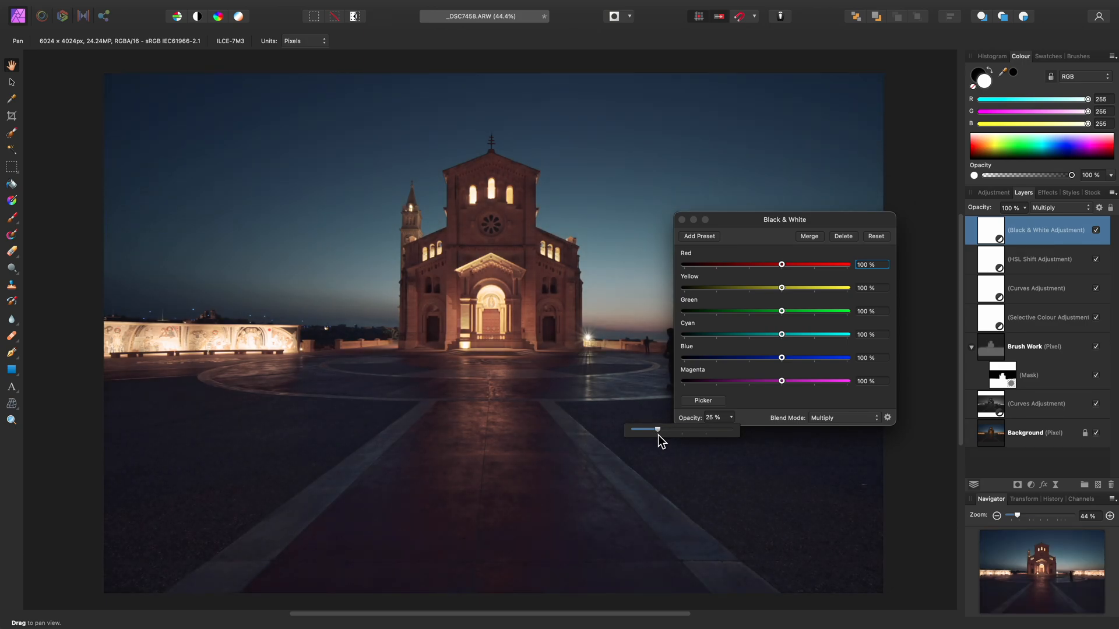
Compare the Black & White adjustment off and on, then set its Red to 217% and Yellow to 146% and lower Cyan.
{"action": "scroll", "coordinate": [545, 251], "scroll_direction": "up", "scroll_amount": 1}
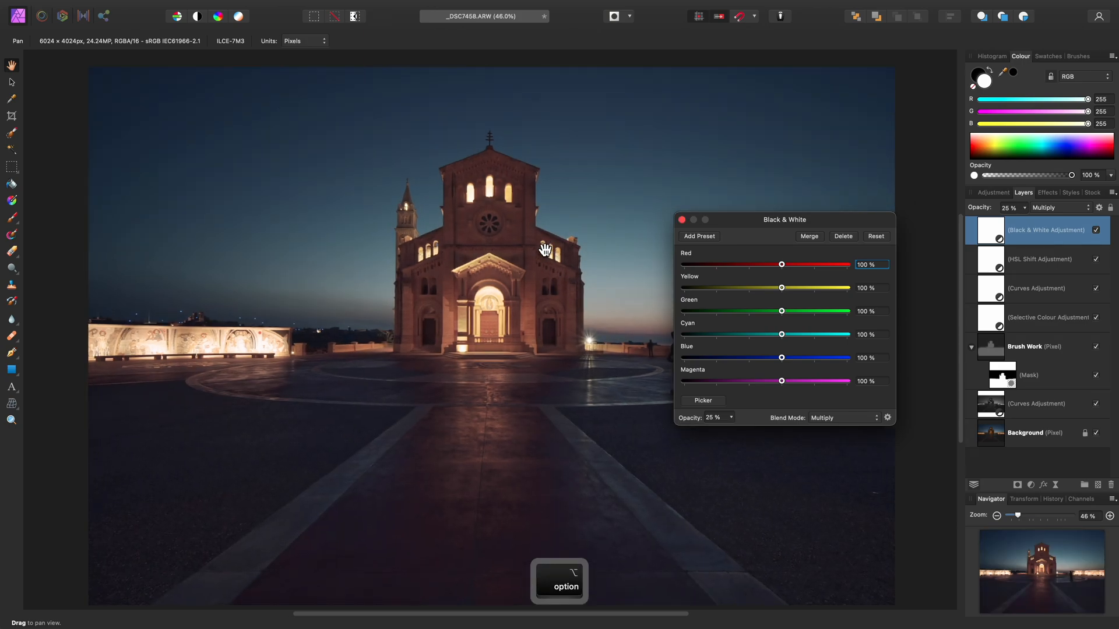
{"action": "scroll", "coordinate": [545, 250], "scroll_direction": "up", "scroll_amount": 5}
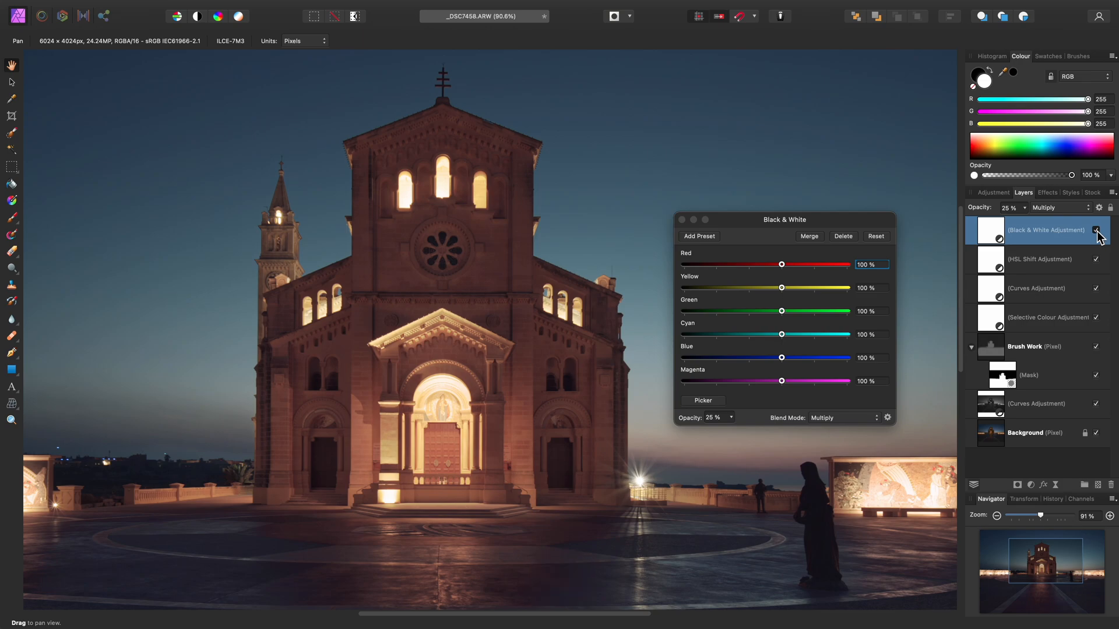
{"action": "left_click", "coordinate": [1096, 231]}
{"action": "left_click", "coordinate": [1096, 231]}
{"action": "left_click_drag", "start_coordinate": [782, 265], "coordinate": [796, 288]}
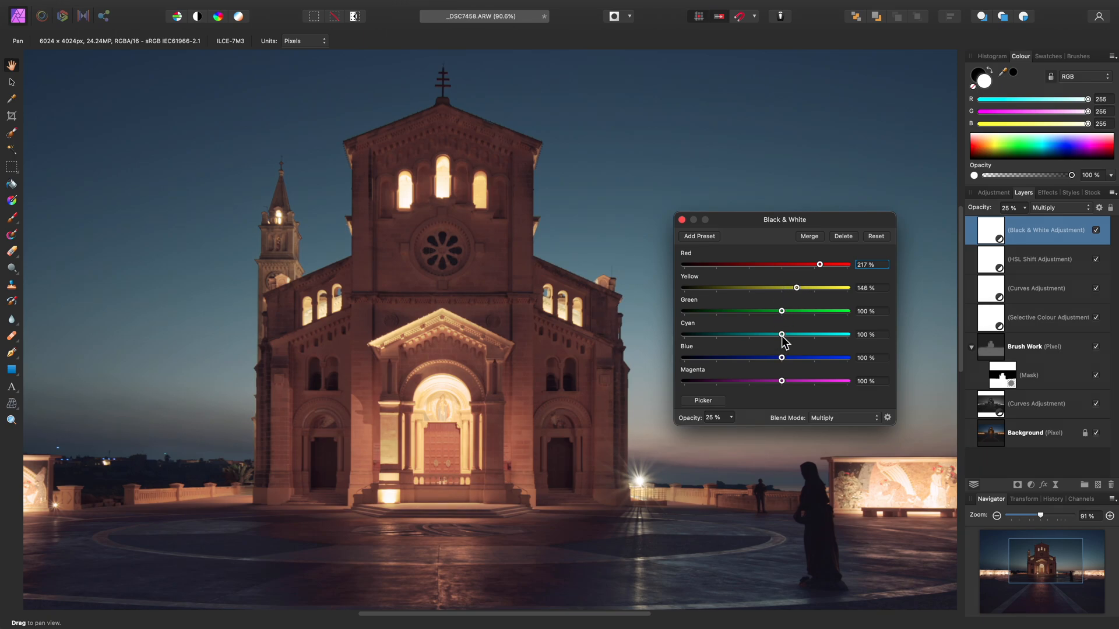
{"action": "left_click_drag", "start_coordinate": [781, 335], "coordinate": [748, 335]}
{"action": "left_click", "coordinate": [682, 221]}
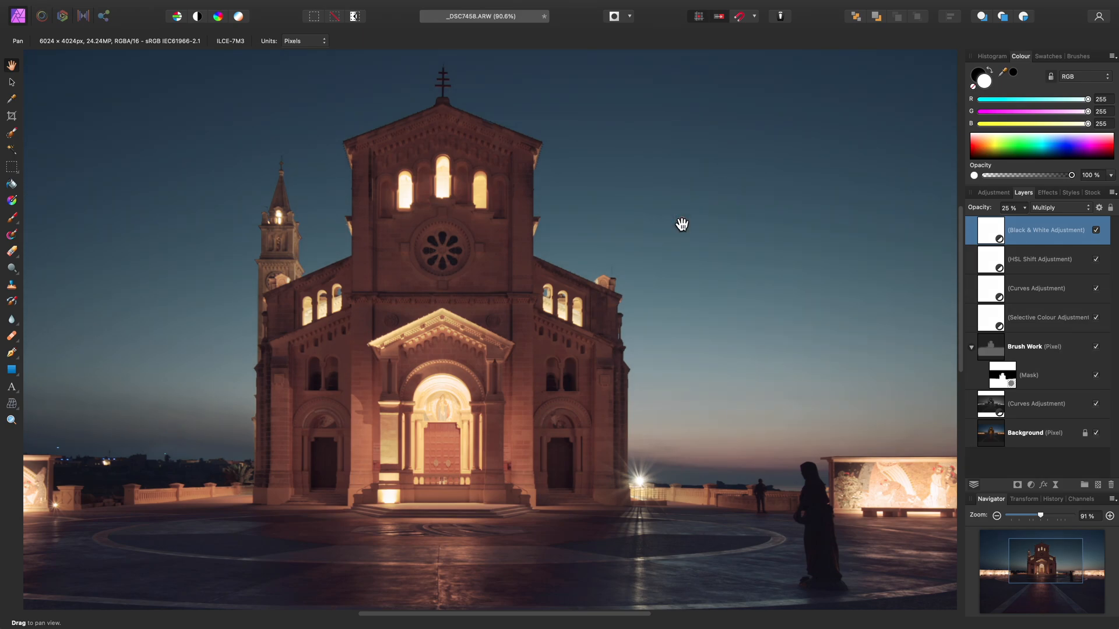
Add a new pixel layer above the Black & White adjustment and name it "Brush Work".
{"action": "key", "text": "super+0"}
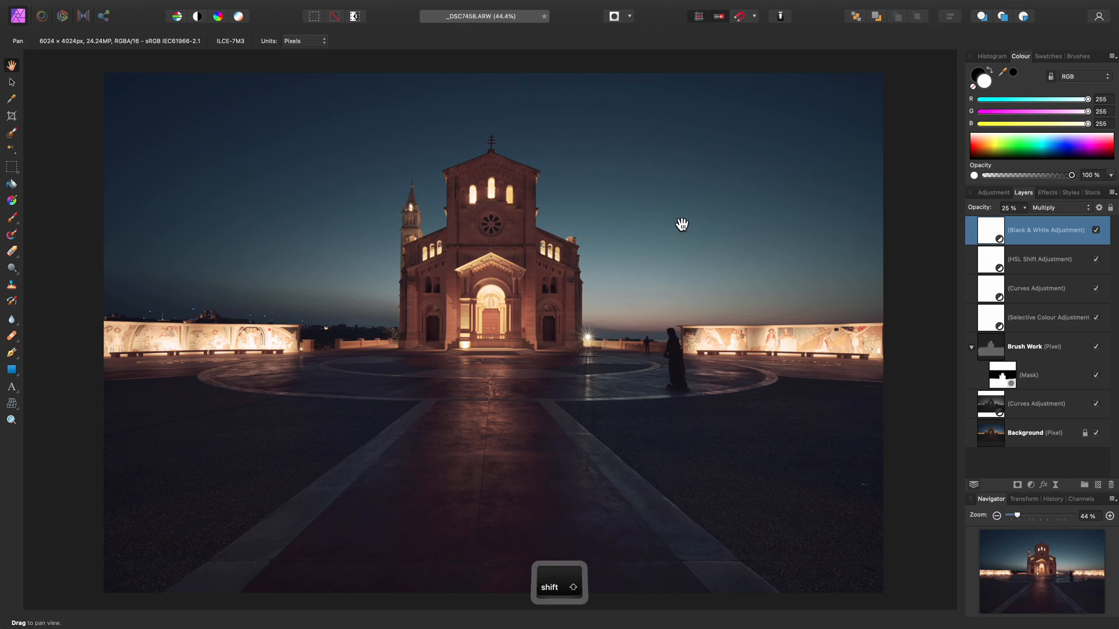
{"action": "key", "text": "super+shift+n"}
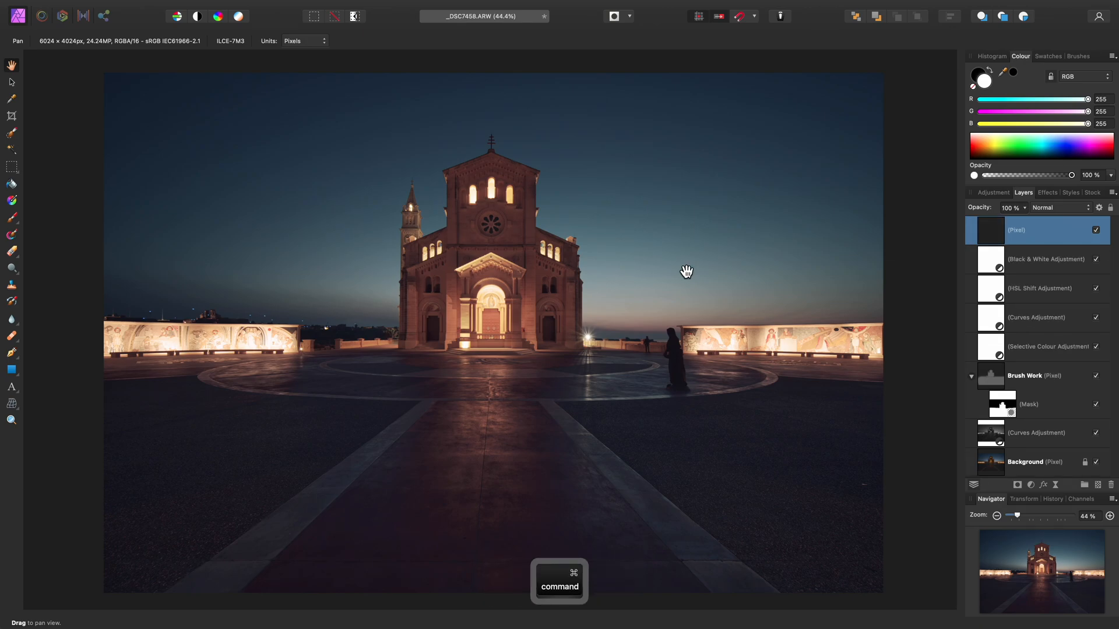
{"action": "double_click", "coordinate": [1020, 230]}
{"action": "type", "text": "Brush Work"}
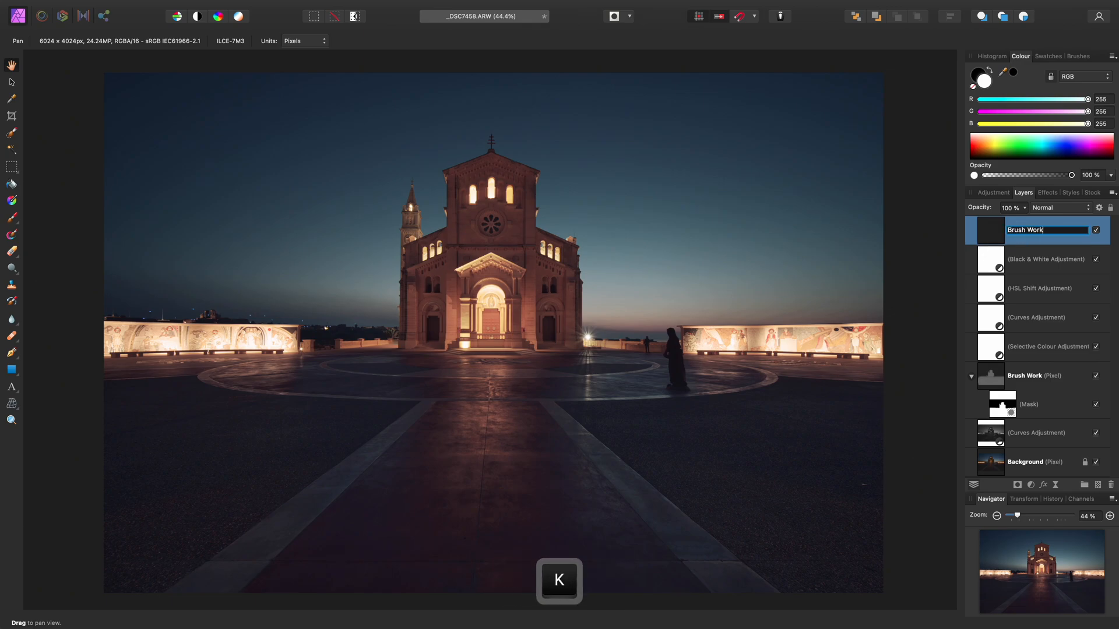
{"action": "key", "text": "Return"}
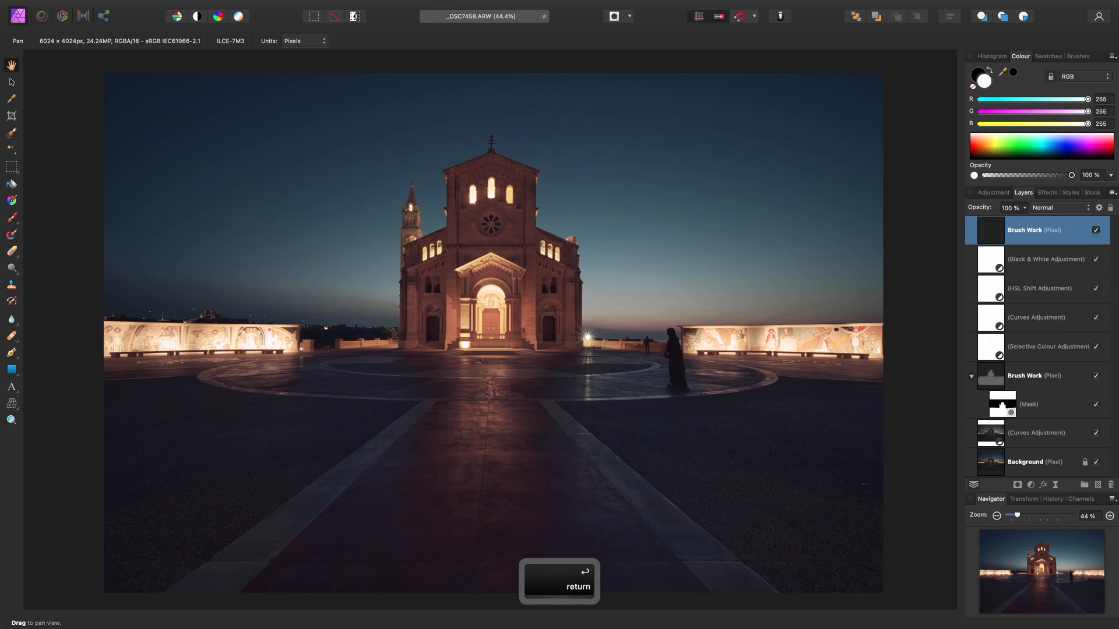
Set the new Brush Work layer's blend mode to Reflect and its opacity to 25%.
{"action": "left_click", "coordinate": [1077, 207]}
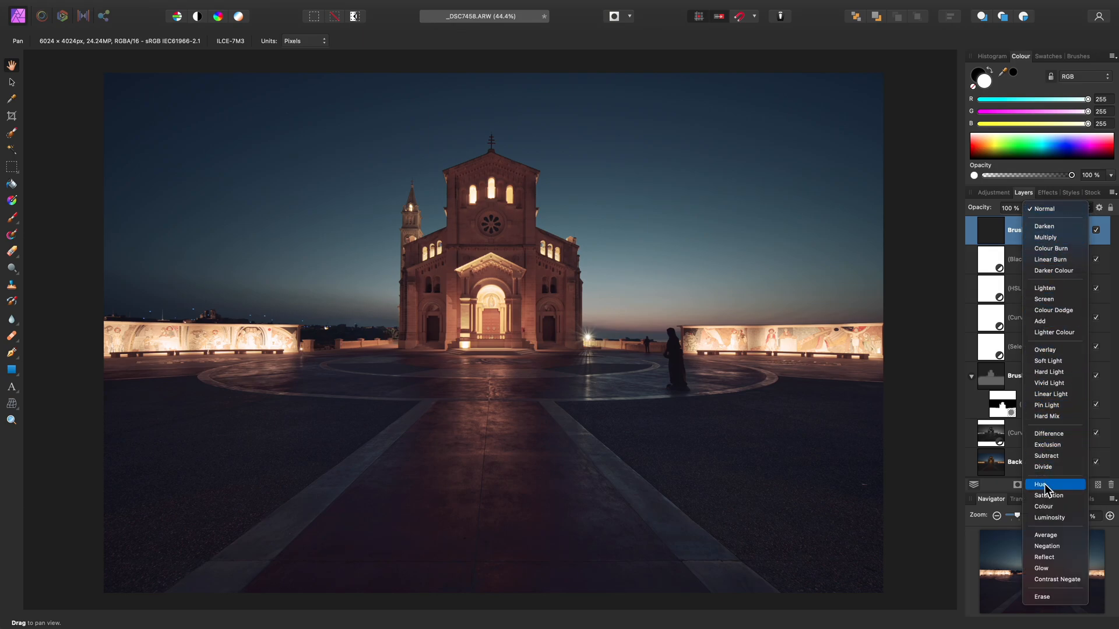
{"action": "left_click", "coordinate": [1055, 557]}
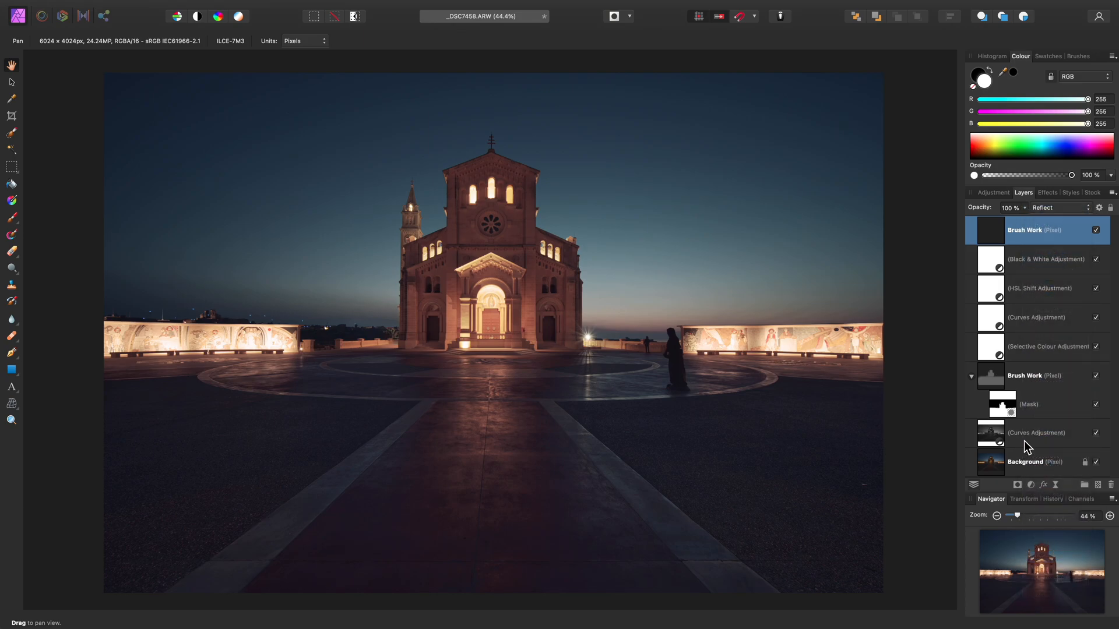
{"action": "left_click_drag", "start_coordinate": [1024, 208], "coordinate": [950, 226]}
Reduce the Paint Brush to 451 px wide and sample the warm yellow (245, 214, 134) from the church's upper right-hand lit window.
{"action": "key", "text": "b"}
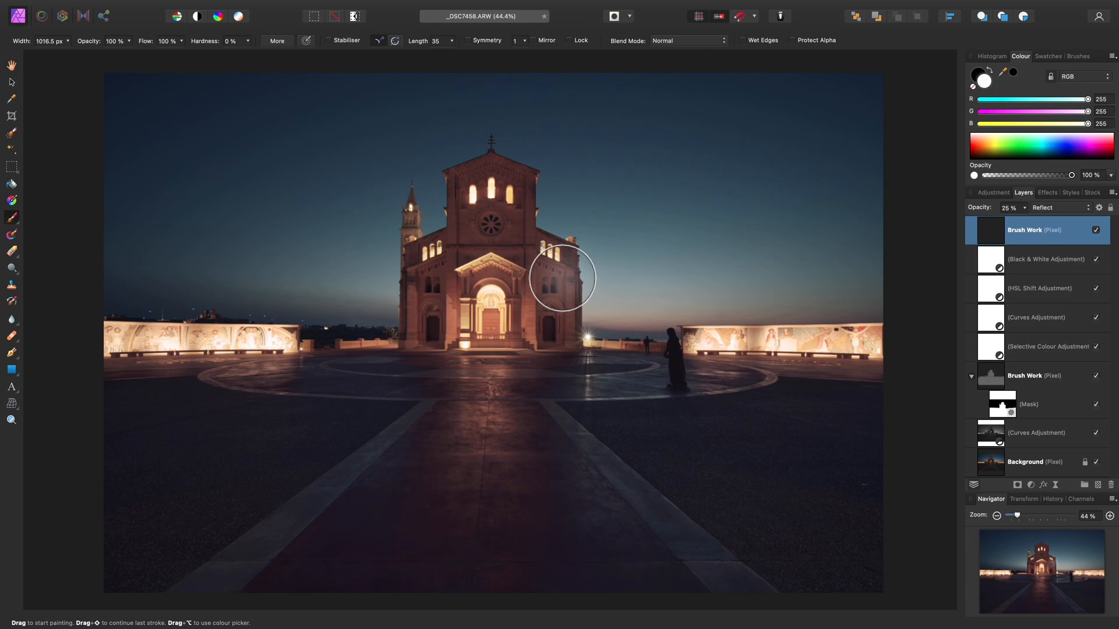
{"action": "scroll", "coordinate": [542, 190], "scroll_direction": "up", "scroll_amount": 5}
{"action": "scroll", "coordinate": [560, 183], "scroll_direction": "up", "scroll_amount": 5}
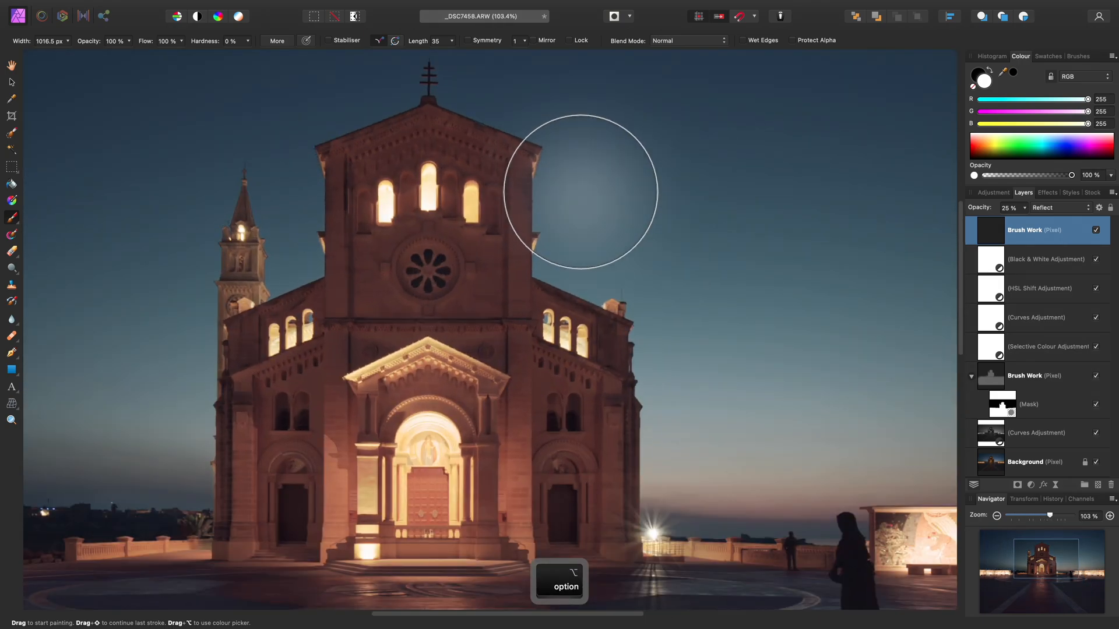
{"action": "scroll", "coordinate": [665, 297], "scroll_direction": "up", "scroll_amount": 3}
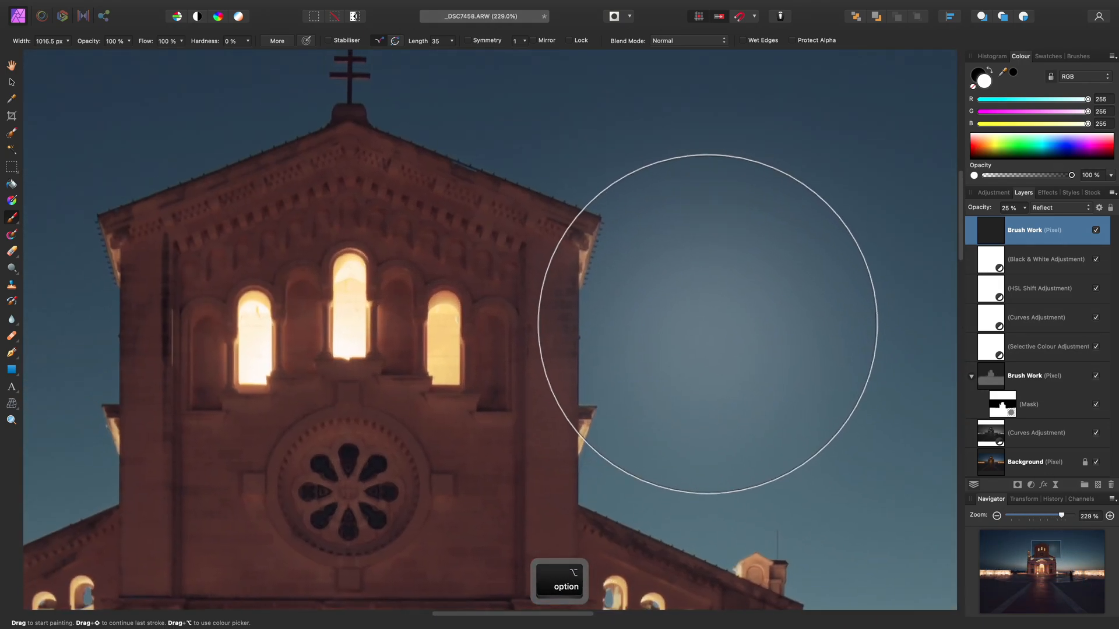
{"action": "key", "text": "bracketleft"}
{"action": "key", "text": "bracketleft"}
{"action": "key", "text": "bracketleft"}
{"action": "key", "text": "bracketleft"}
{"action": "key", "text": "bracketleft"}
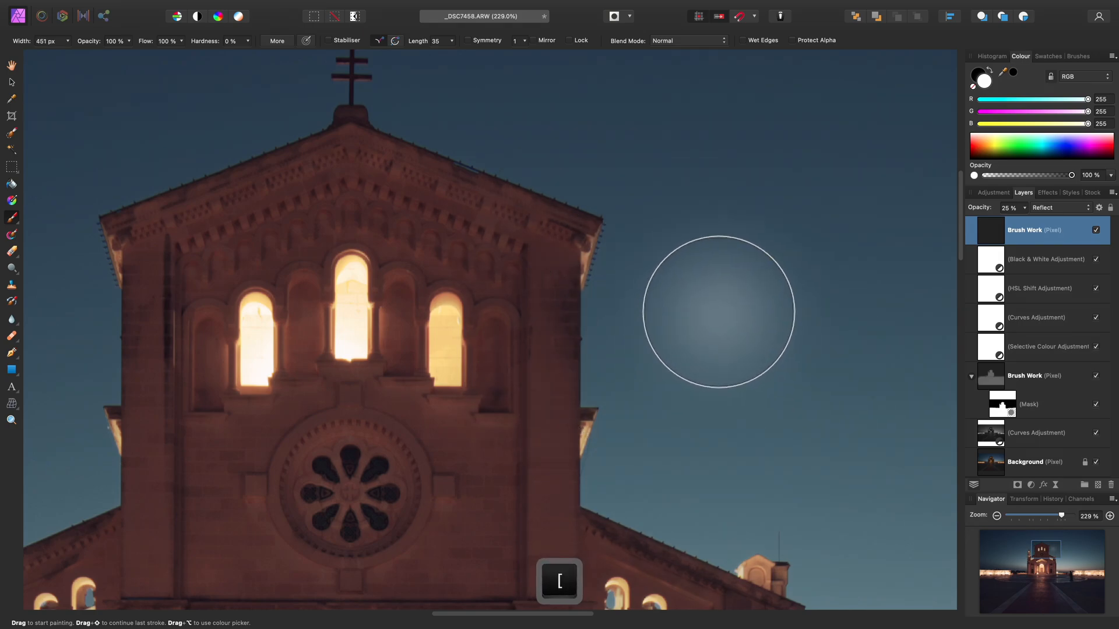
{"action": "key", "text": "alt"}
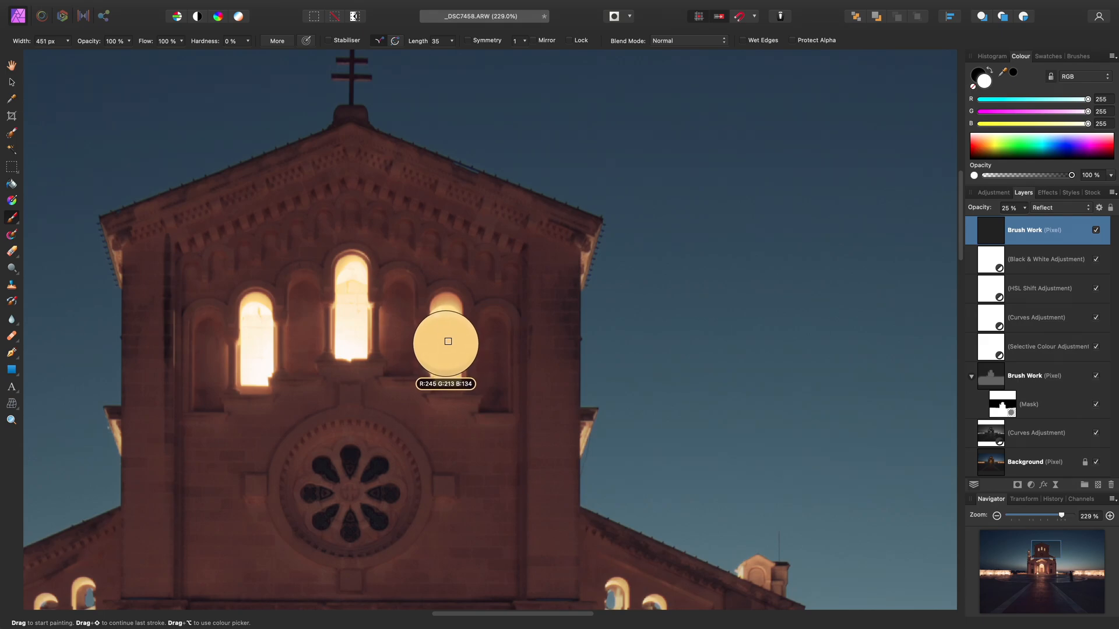
{"action": "left_click", "coordinate": [448, 342], "text": "alt"}
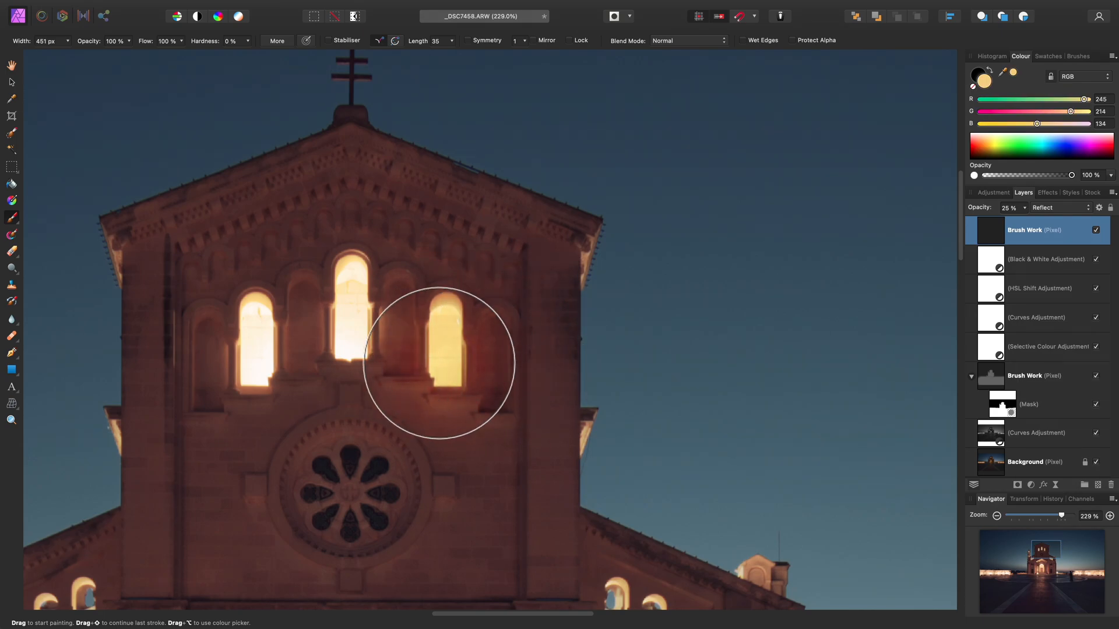
Paint the warm yellow over the central paved walkway in front of the church with a soft brush about 1587 px wide.
{"action": "scroll", "coordinate": [439, 363], "scroll_direction": "down", "scroll_amount": 6}
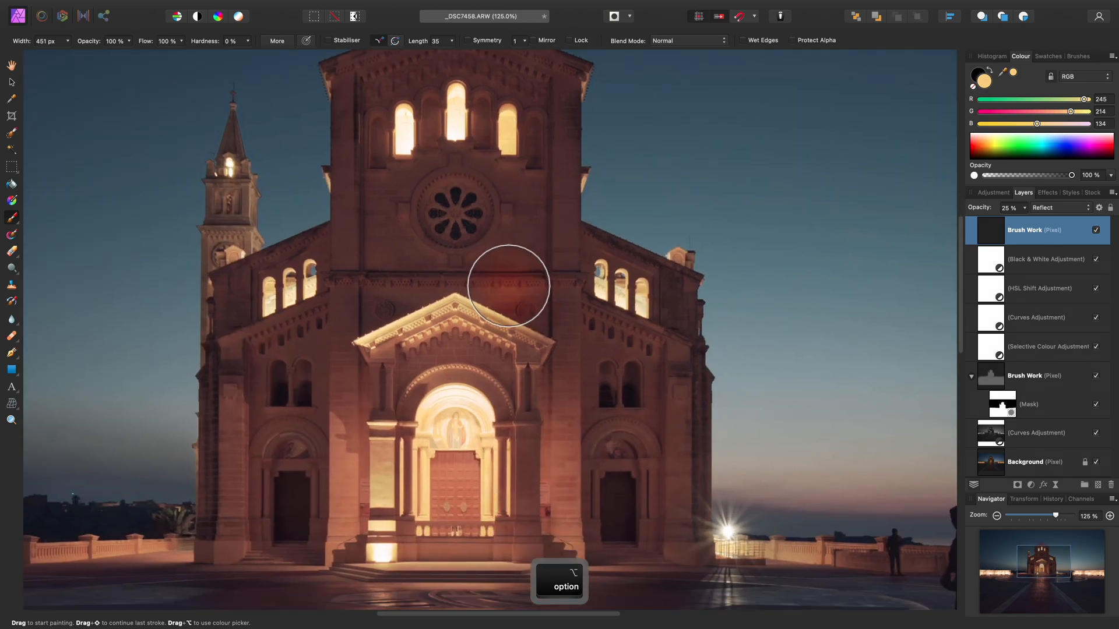
{"action": "scroll", "coordinate": [508, 286], "scroll_direction": "down", "scroll_amount": 1}
{"action": "scroll", "coordinate": [552, 212], "scroll_direction": "down", "scroll_amount": 5}
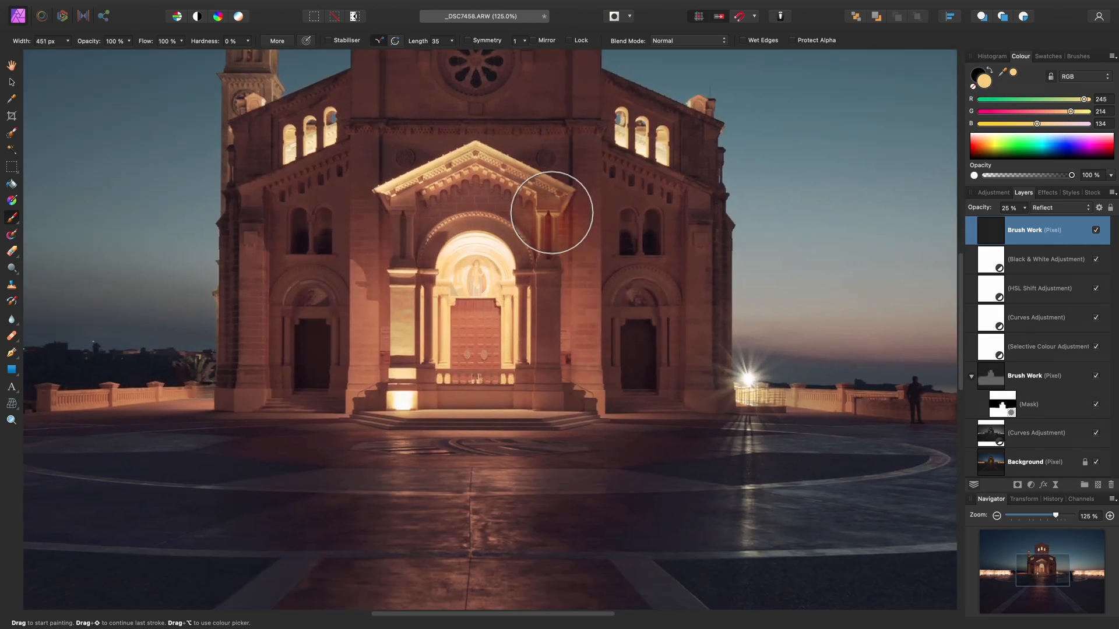
{"action": "scroll", "coordinate": [552, 212], "scroll_direction": "down", "scroll_amount": 2}
{"action": "scroll", "coordinate": [507, 237], "scroll_direction": "down", "scroll_amount": 5}
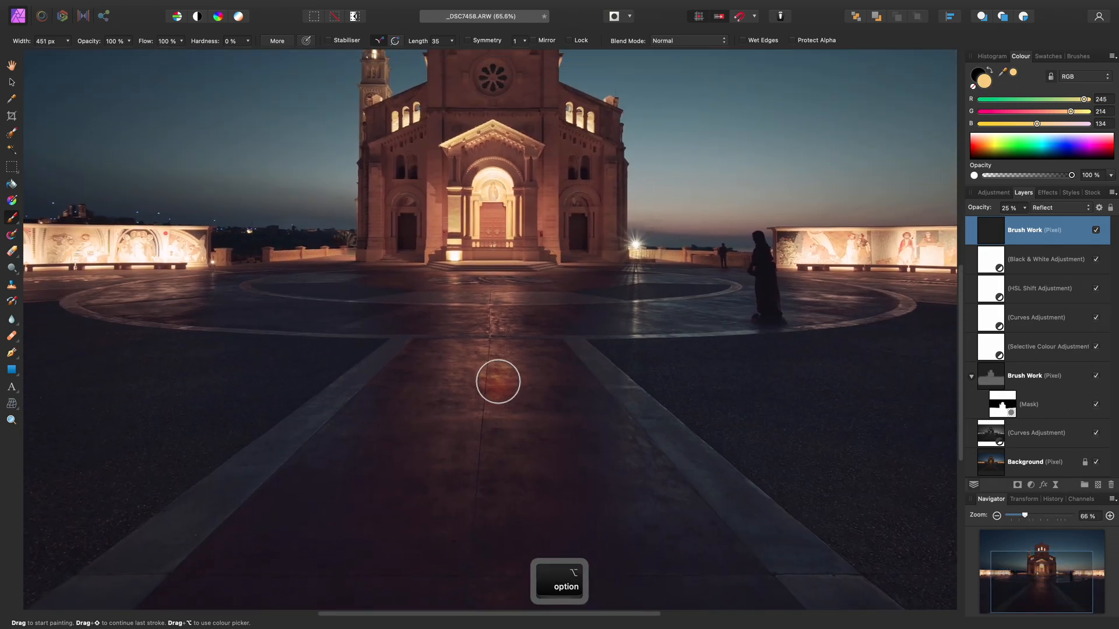
{"action": "key", "text": "bracketright"}
{"action": "key", "text": "bracketright"}
{"action": "key", "text": "bracketright"}
{"action": "key", "text": "bracketright"}
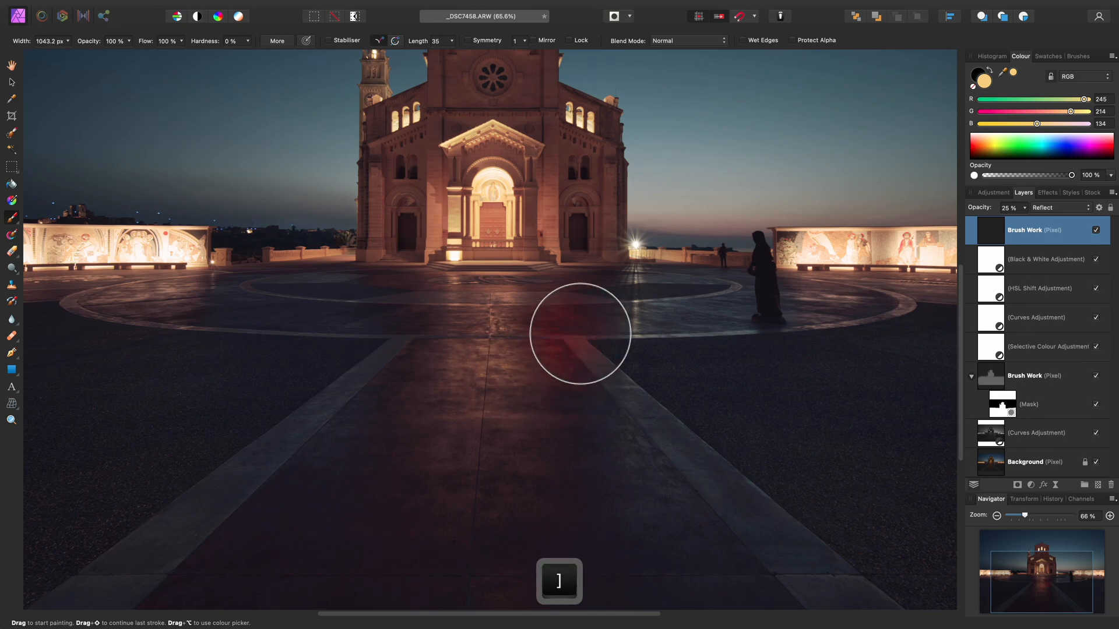
{"action": "scroll", "coordinate": [508, 344], "scroll_direction": "down", "scroll_amount": 2}
{"action": "key", "text": "bracketright"}
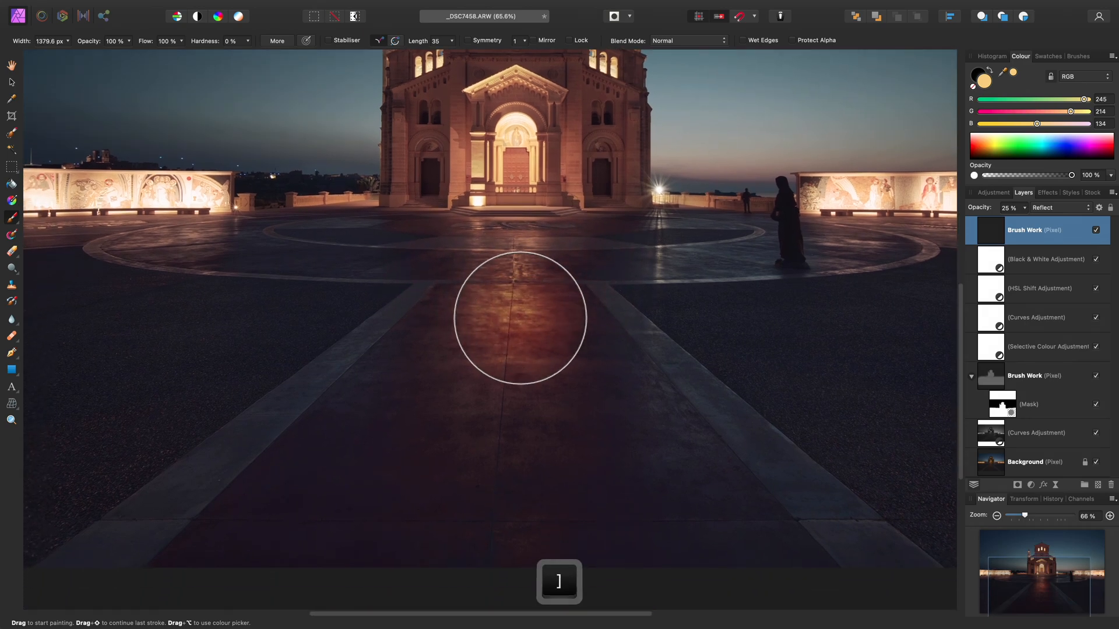
{"action": "key", "text": "bracketright"}
{"action": "mouse_move", "coordinate": [516, 280]}
{"action": "left_mouse_down"}
{"action": "mouse_move", "coordinate": [527, 362]}
{"action": "mouse_move", "coordinate": [555, 441]}
{"action": "mouse_move", "coordinate": [612, 490]}
{"action": "mouse_move", "coordinate": [441, 490]}
{"action": "mouse_move", "coordinate": [401, 449]}
{"action": "mouse_move", "coordinate": [456, 345]}
{"action": "left_mouse_up"}
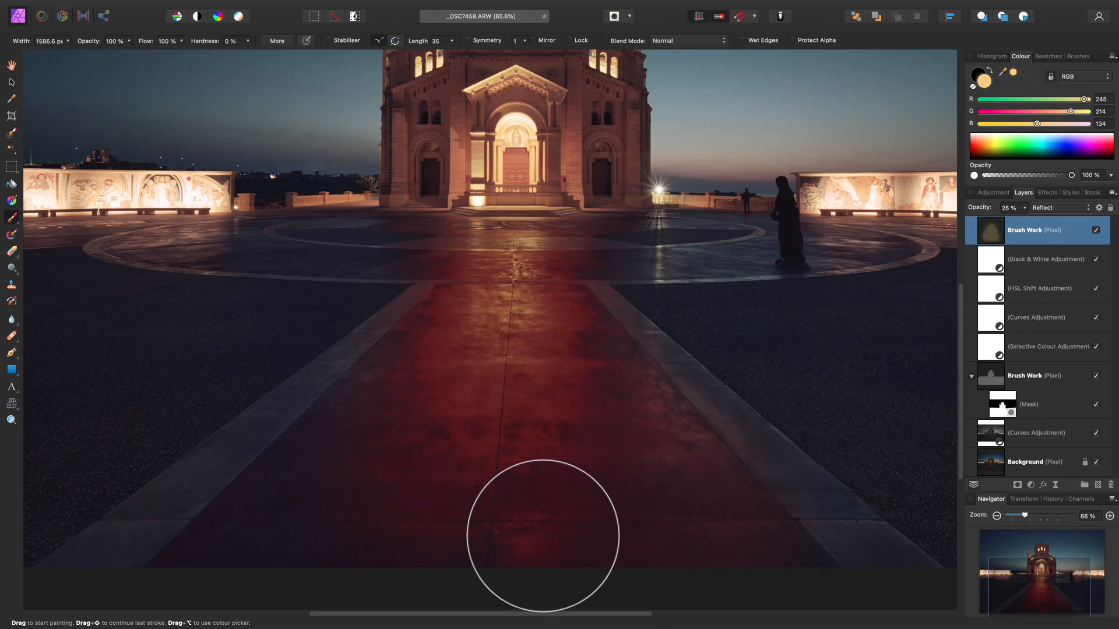
Fill in the walkway's near end and edges with the brush reduced to about 1146 px and 828 px.
{"action": "key", "text": "bracketleft"}
{"action": "key", "text": "bracketleft"}
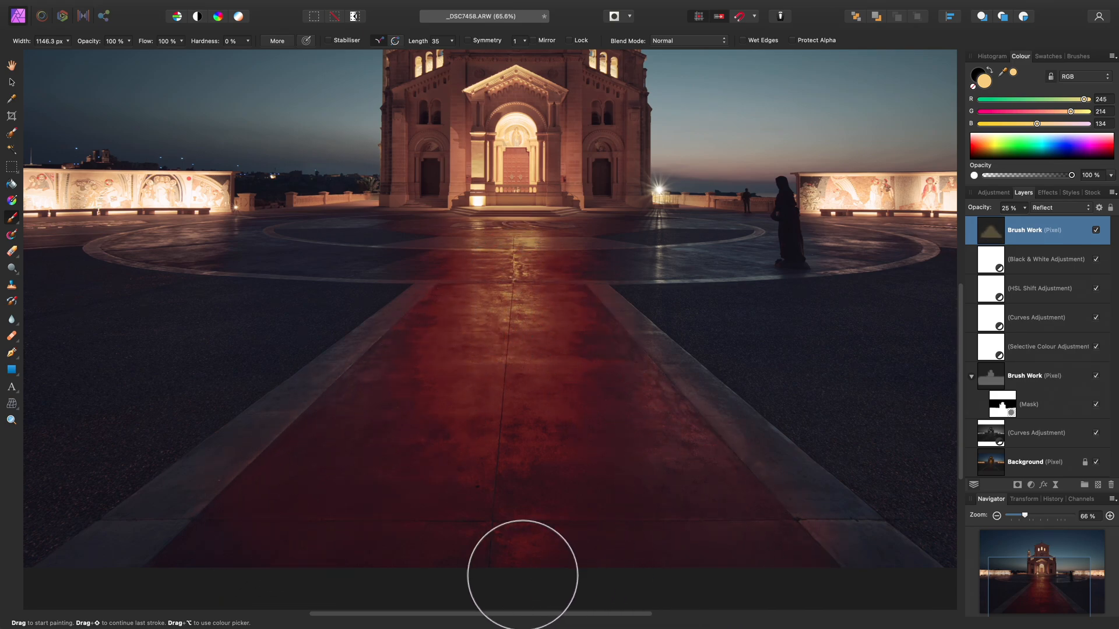
{"action": "key", "text": "bracketleft"}
{"action": "key", "text": "bracketleft"}
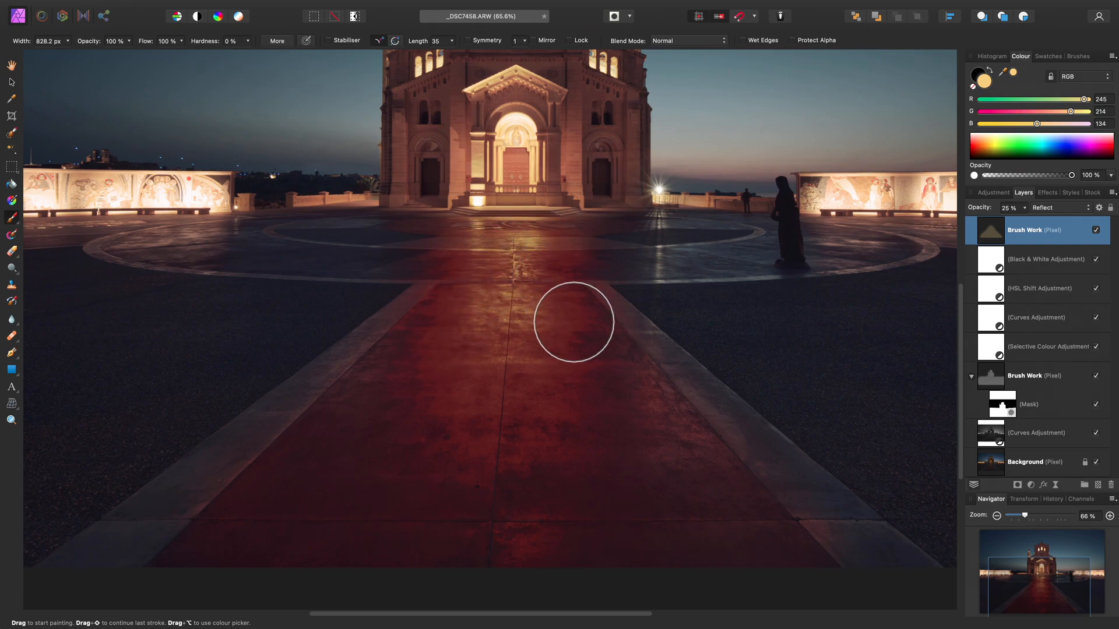
Lower the walkway Brush Work layer's opacity to 8% and compare the whole photo with the layer hidden and shown.
{"action": "scroll", "coordinate": [570, 335], "scroll_direction": "up", "scroll_amount": 3}
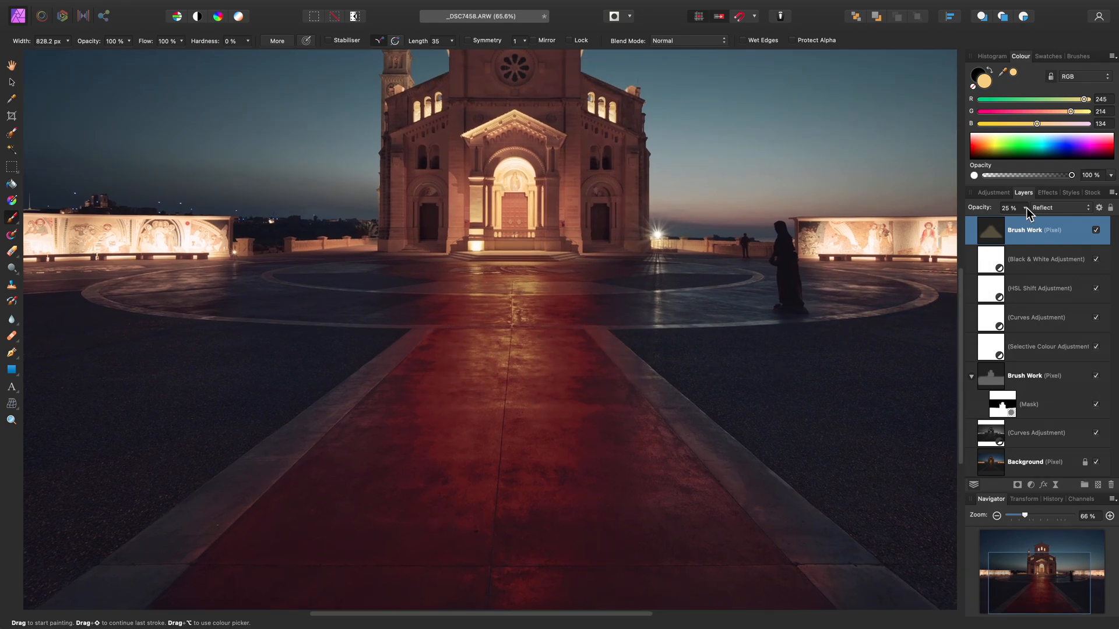
{"action": "left_click_drag", "start_coordinate": [1026, 208], "coordinate": [1014, 225]}
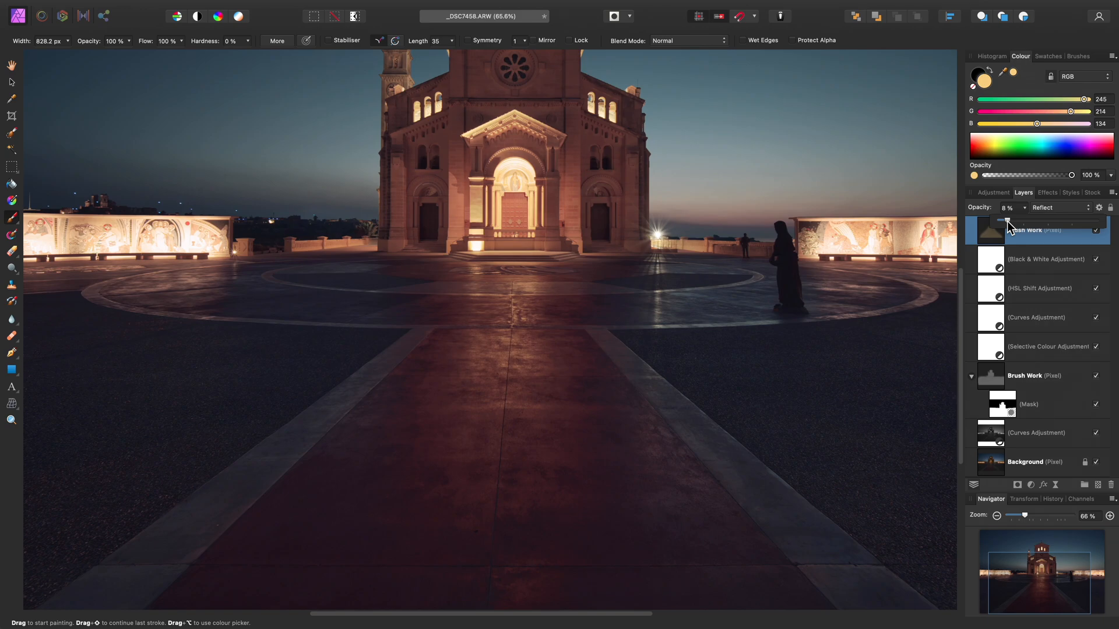
{"action": "left_click", "coordinate": [1096, 231]}
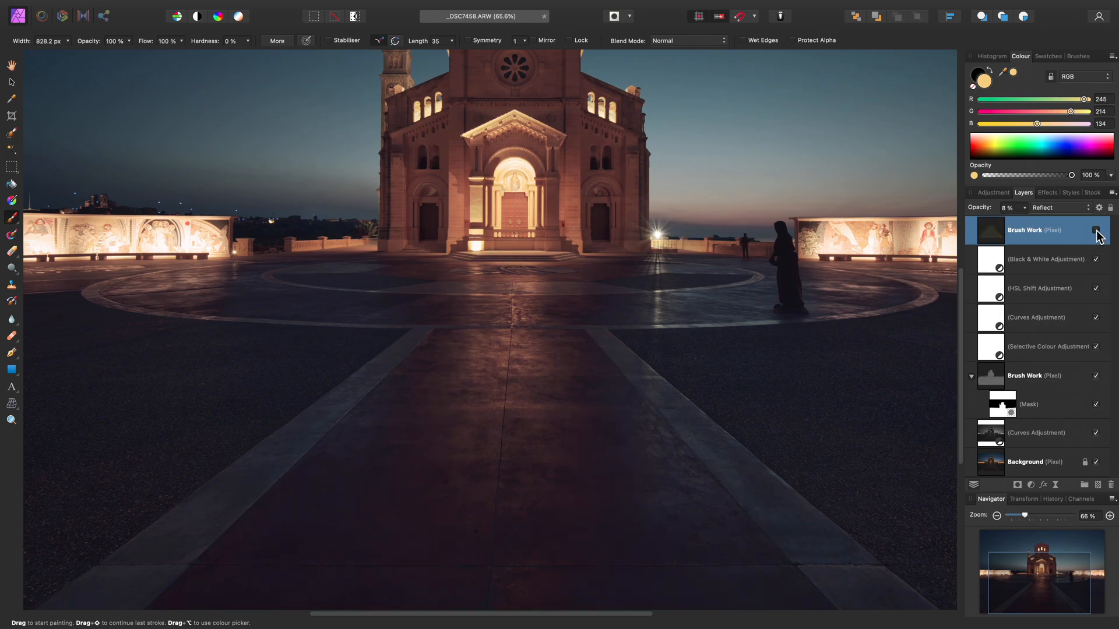
{"action": "left_click", "coordinate": [1096, 230]}
{"action": "key", "text": "h"}
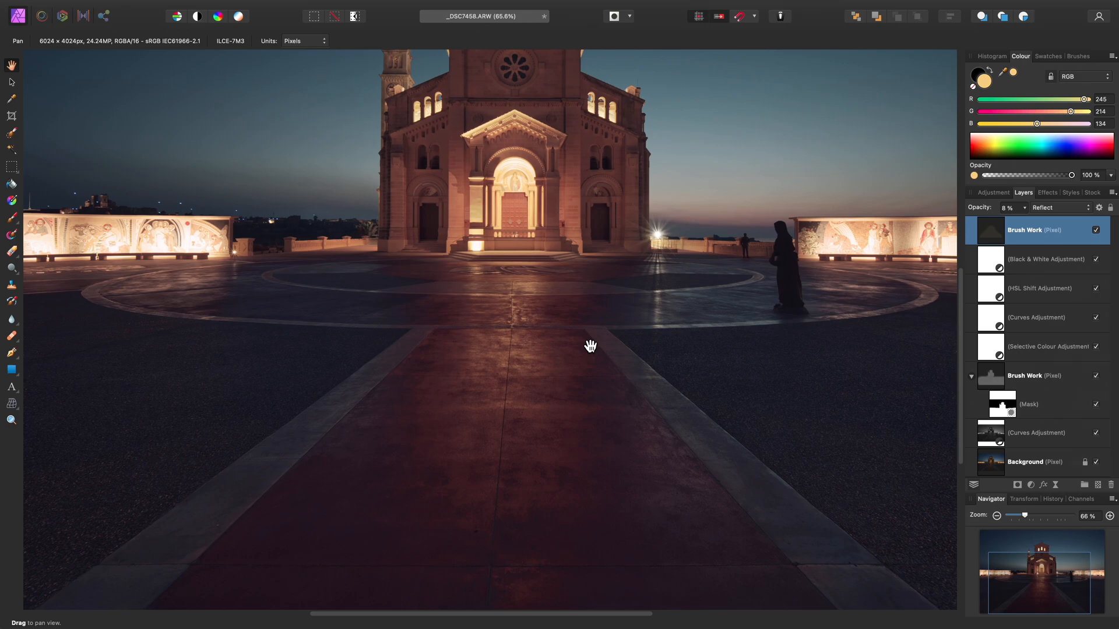
{"action": "key", "text": "super+0"}
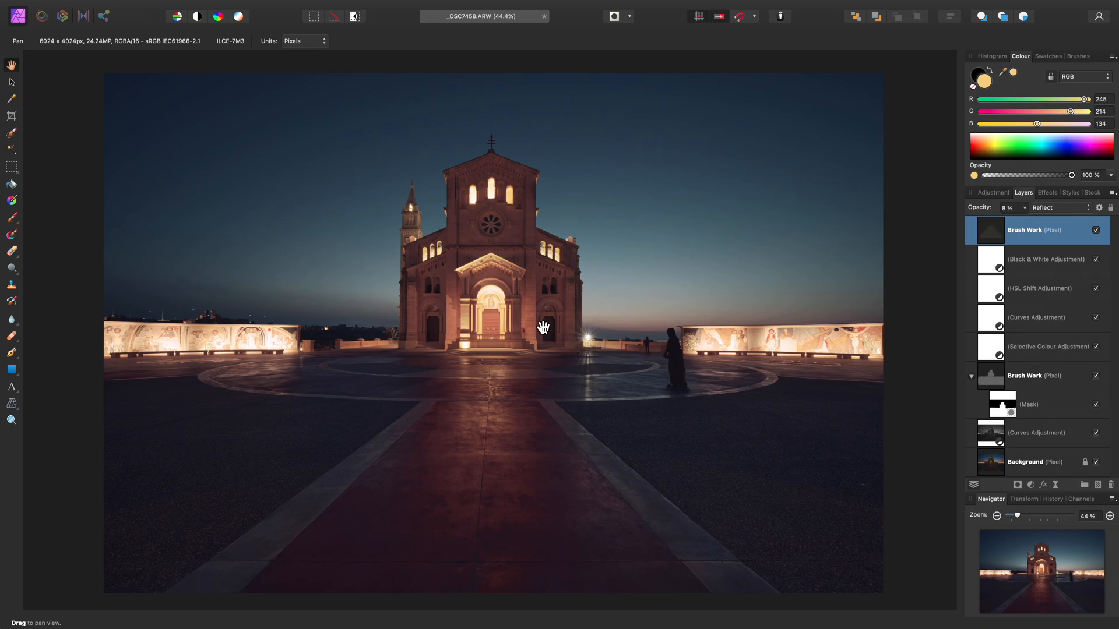
Add a solid fill layer in the sampled warm yellow (245, 214, 134) above the walkway Brush Work layer.
{"action": "mouse_move", "coordinate": [292, 6]}
{"action": "left_click", "coordinate": [232, 7]}
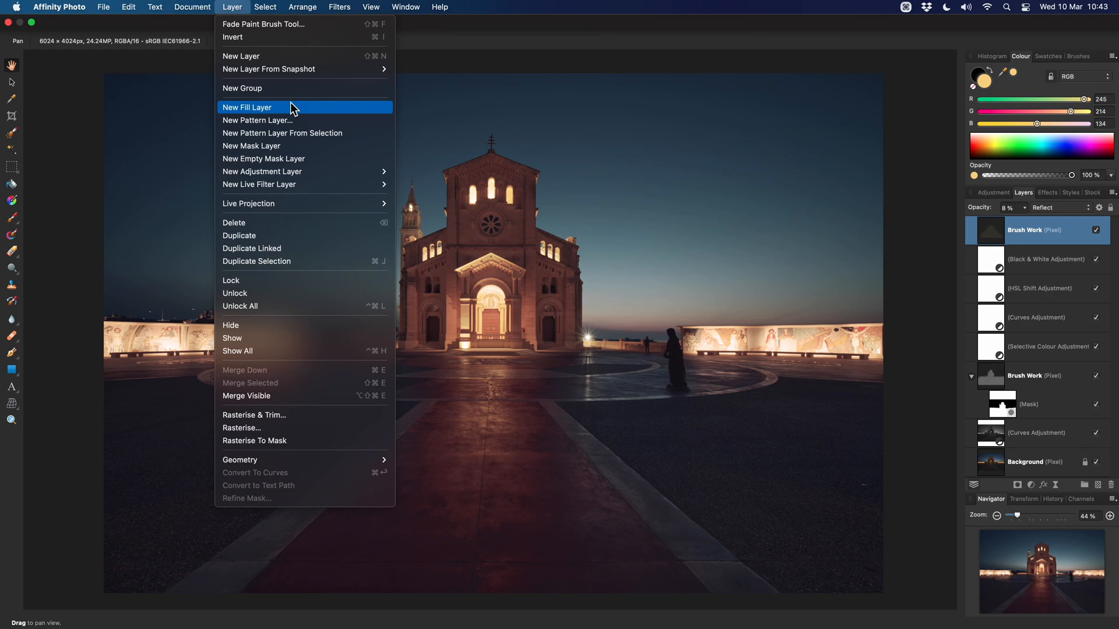
{"action": "left_click", "coordinate": [292, 108]}
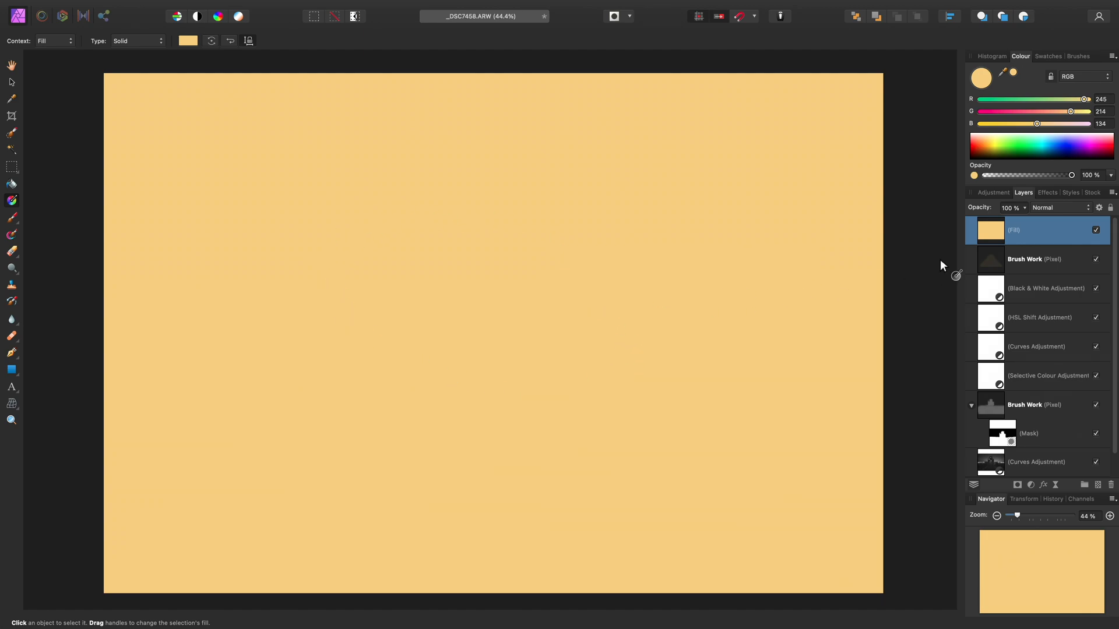
Hide the fill layer and recolour it with the pale yellow (255, 227, 183) sampled from the church's lit doorway arch.
{"action": "left_click", "coordinate": [1095, 231]}
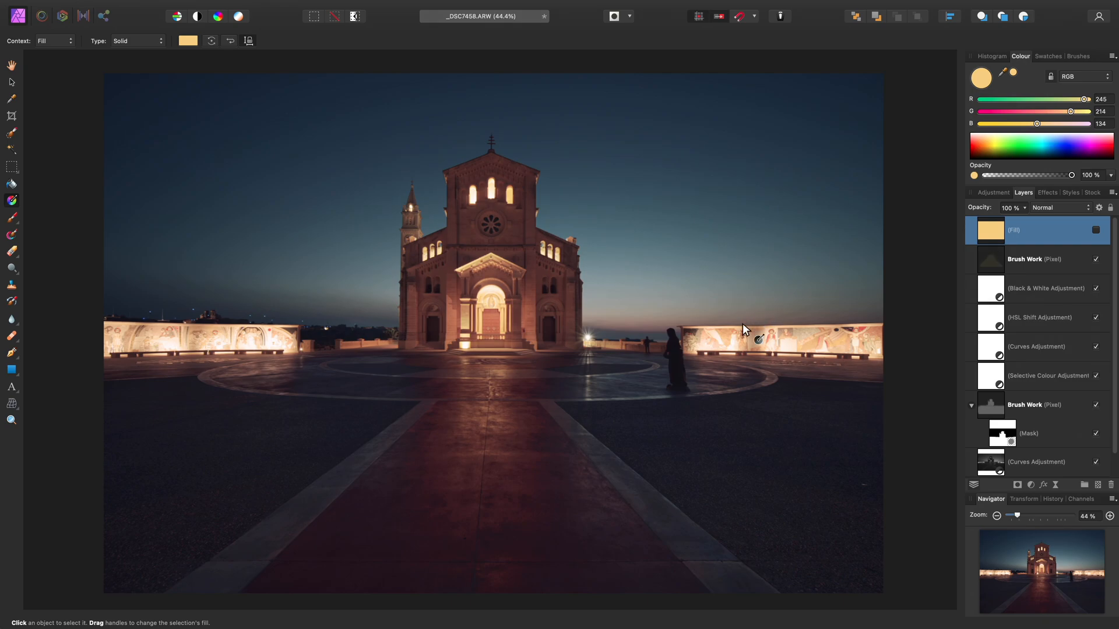
{"action": "scroll", "coordinate": [641, 331], "scroll_direction": "up", "scroll_amount": 8}
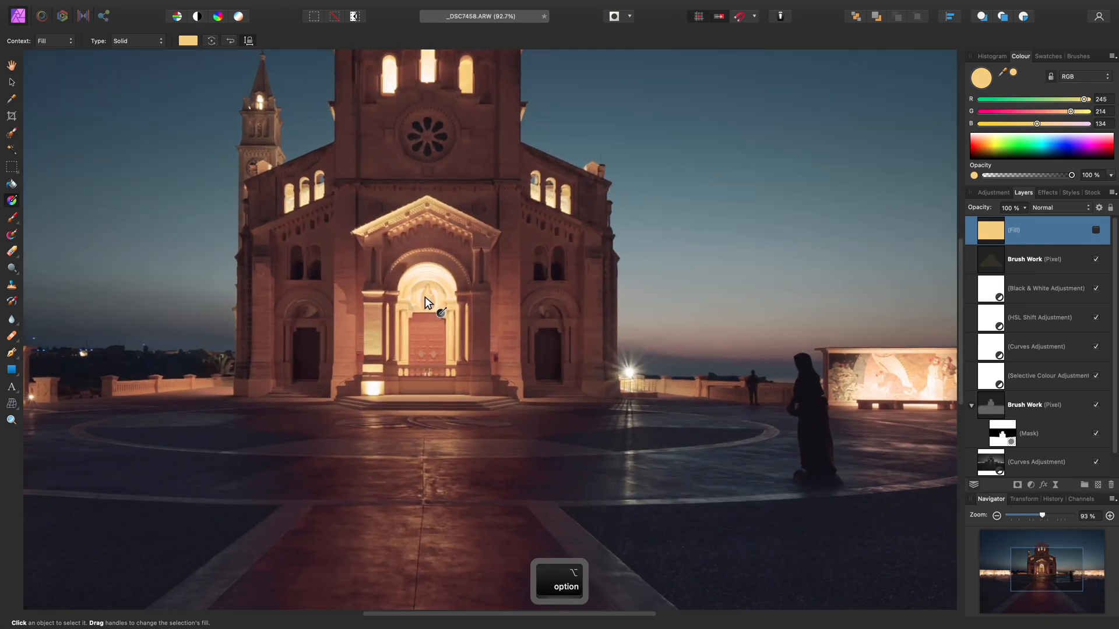
{"action": "scroll", "coordinate": [430, 298], "scroll_direction": "up", "scroll_amount": 2}
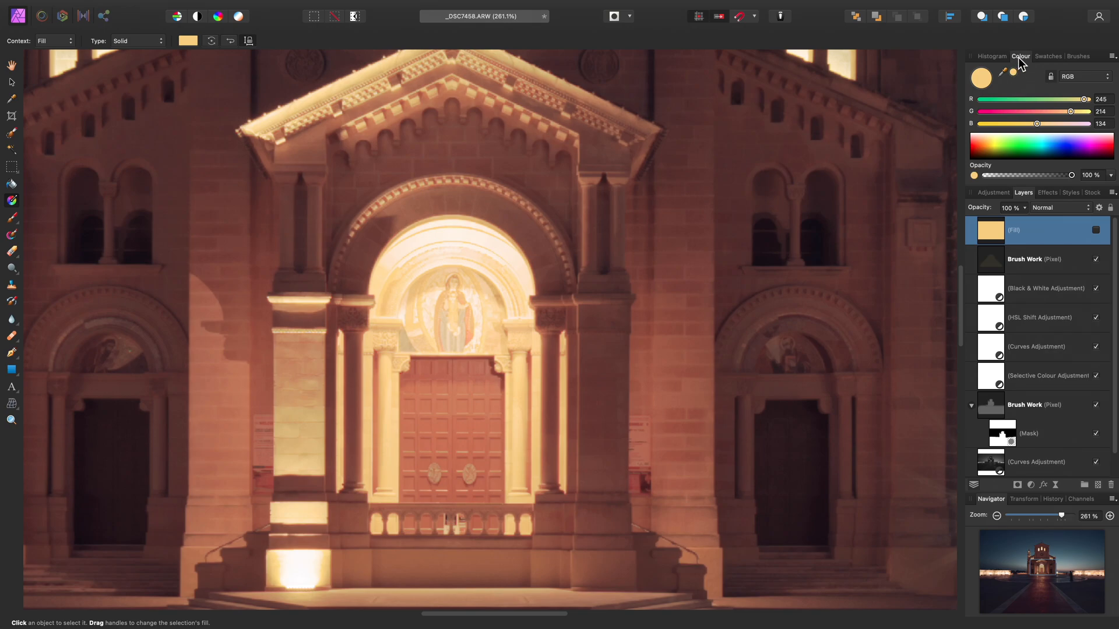
{"action": "left_click_drag", "start_coordinate": [1013, 73], "coordinate": [513, 313]}
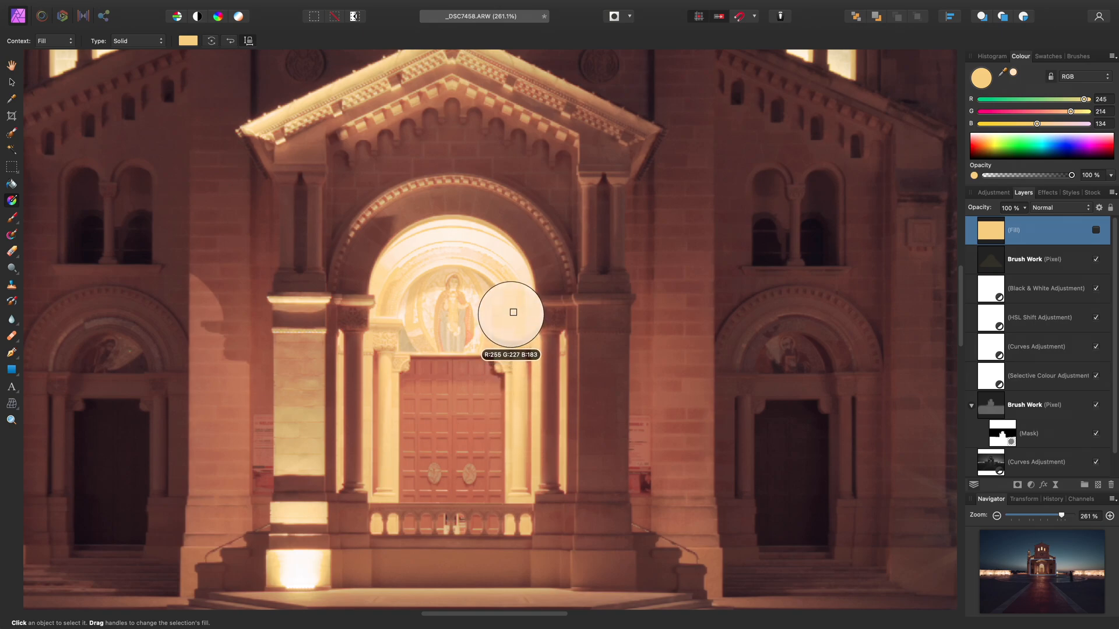
{"action": "left_click_drag", "start_coordinate": [513, 312], "coordinate": [513, 318]}
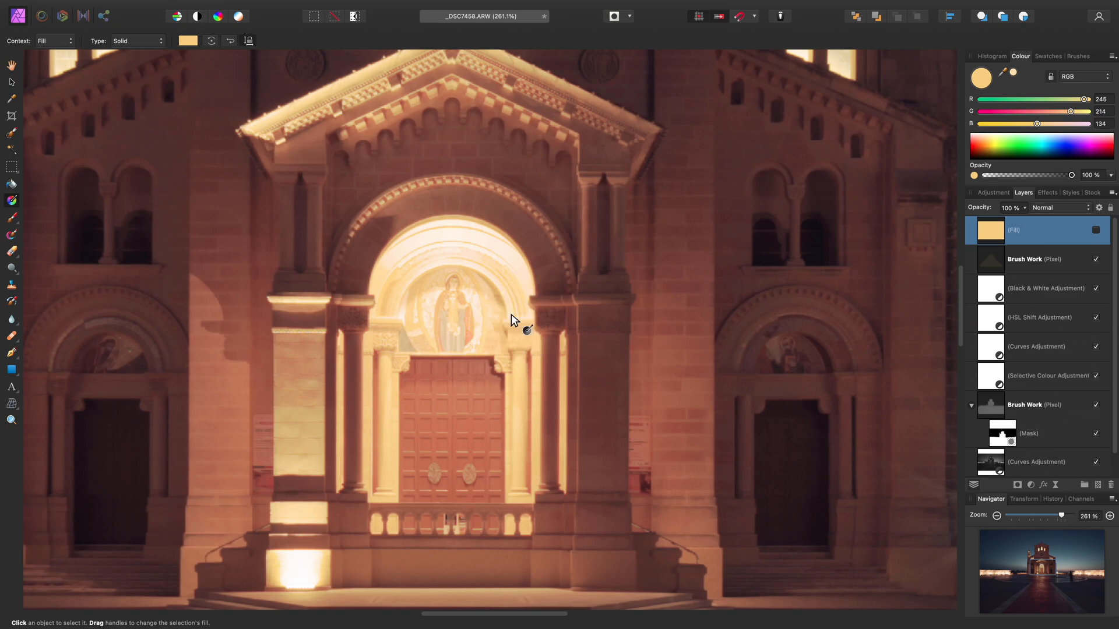
{"action": "left_click", "coordinate": [1014, 72]}
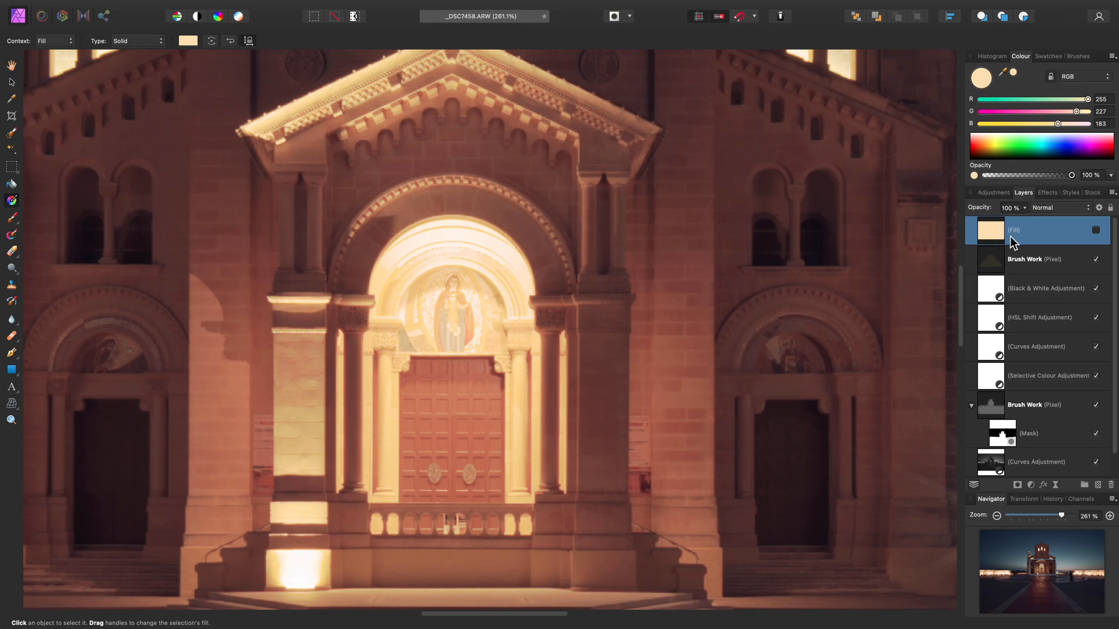
Show the fill layer again over the whole photo and set its blend mode to Divide.
{"action": "left_click", "coordinate": [1095, 230]}
{"action": "key", "text": "super+0"}
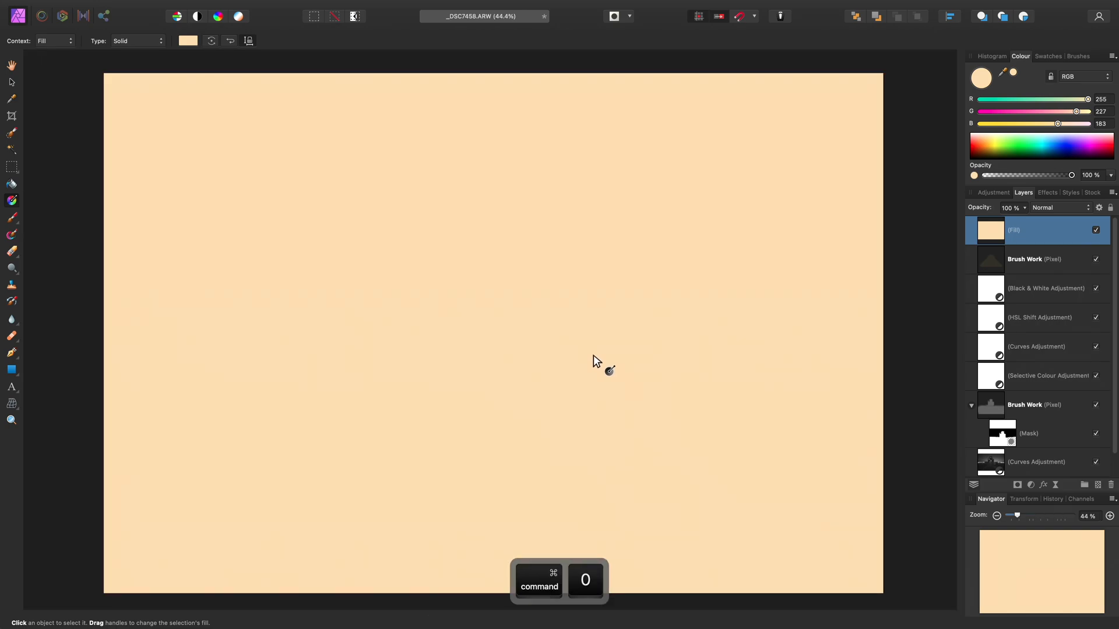
{"action": "left_click", "coordinate": [1056, 207]}
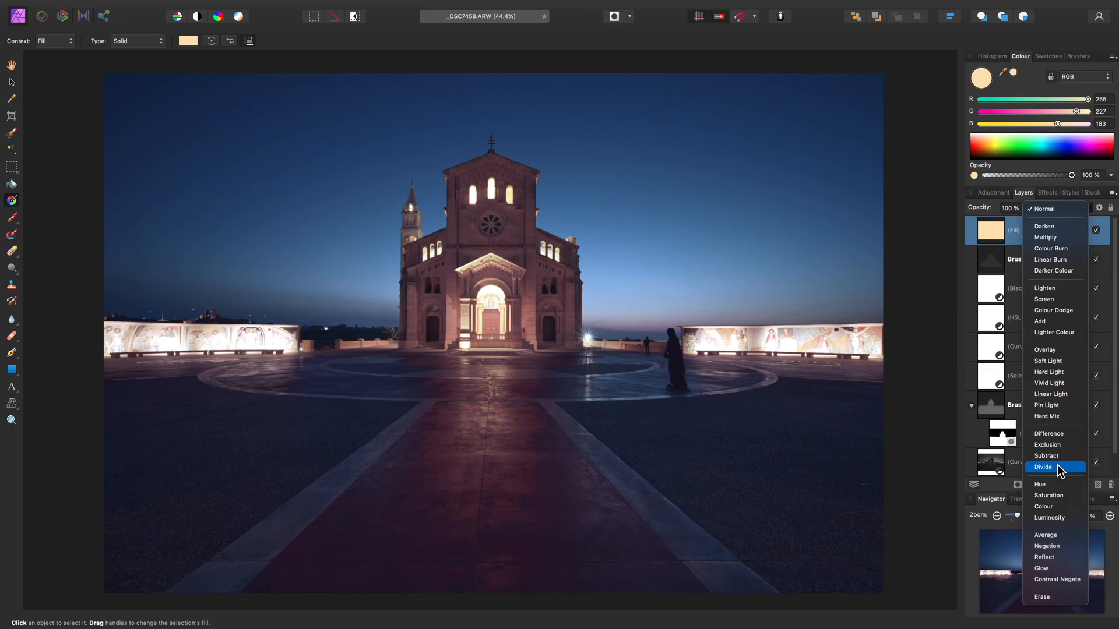
{"action": "left_click", "coordinate": [1058, 468]}
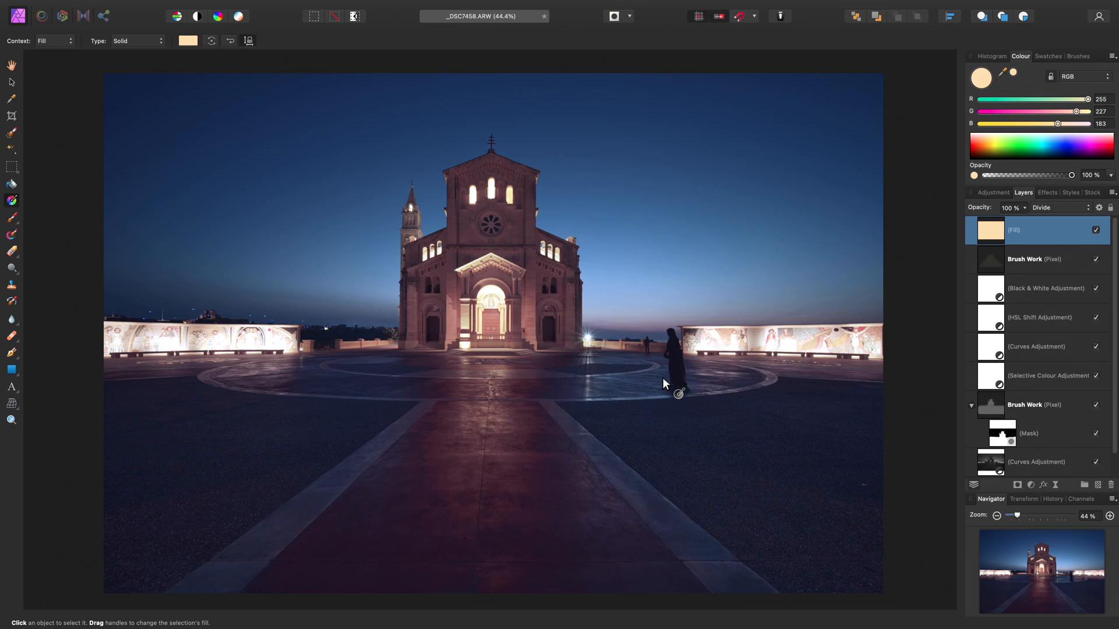
Lower the Divide fill layer's opacity to 35%.
{"action": "key", "text": "h"}
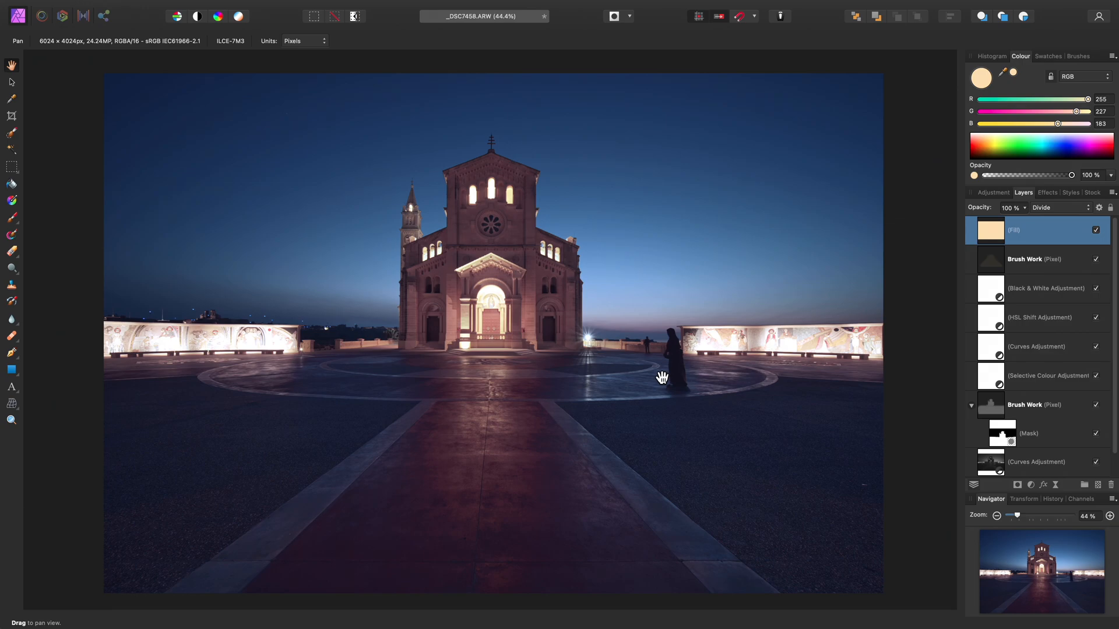
{"action": "left_click", "coordinate": [1024, 208]}
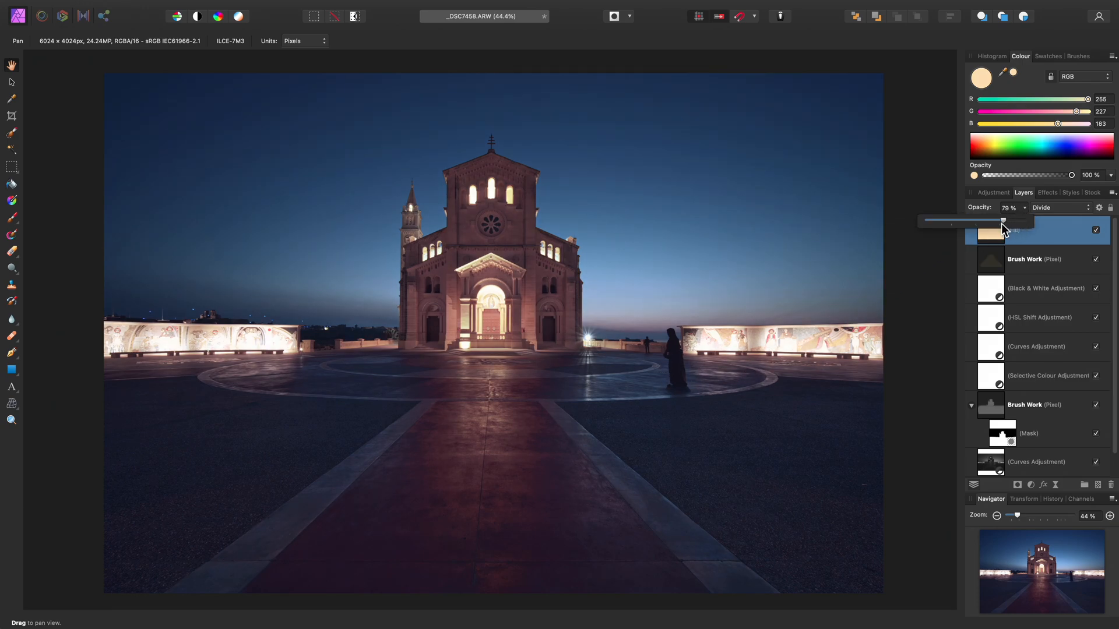
{"action": "left_click_drag", "start_coordinate": [966, 221], "coordinate": [912, 223]}
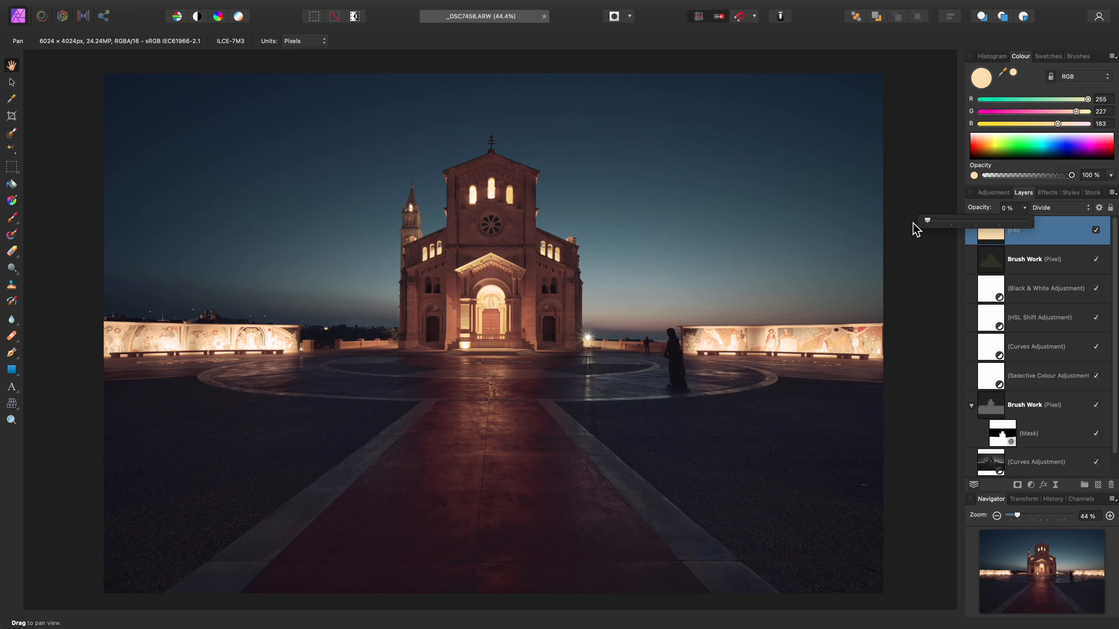
{"action": "left_click_drag", "start_coordinate": [913, 223], "coordinate": [961, 225]}
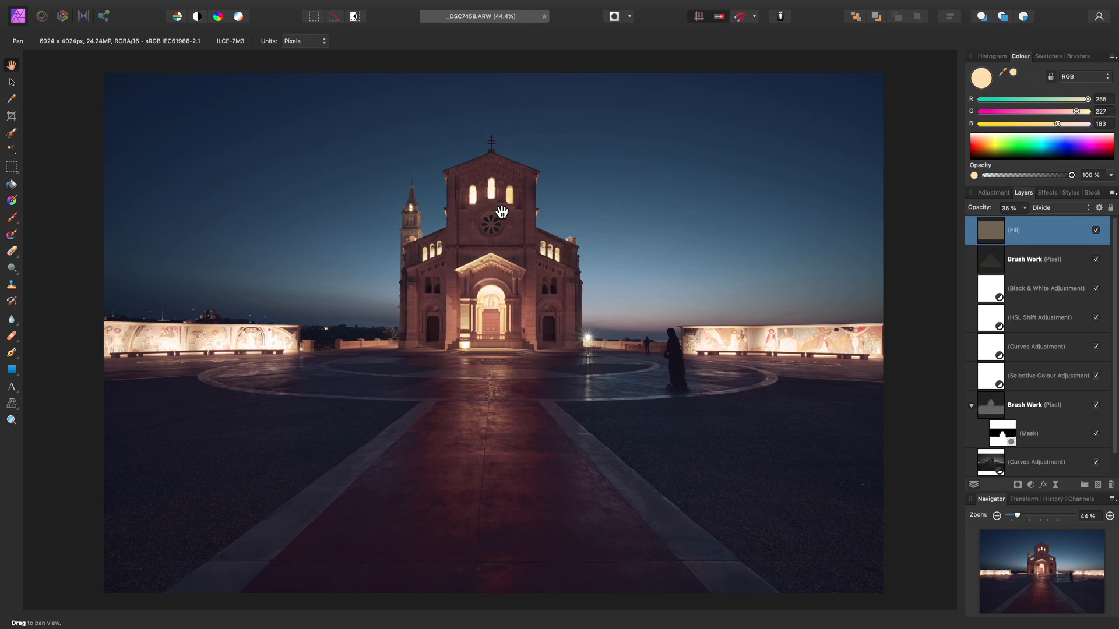
Add a live Clarity filter layer and move it out of the fill layer to the top of the layer stack.
{"action": "scroll", "coordinate": [513, 259], "scroll_direction": "up", "scroll_amount": 2}
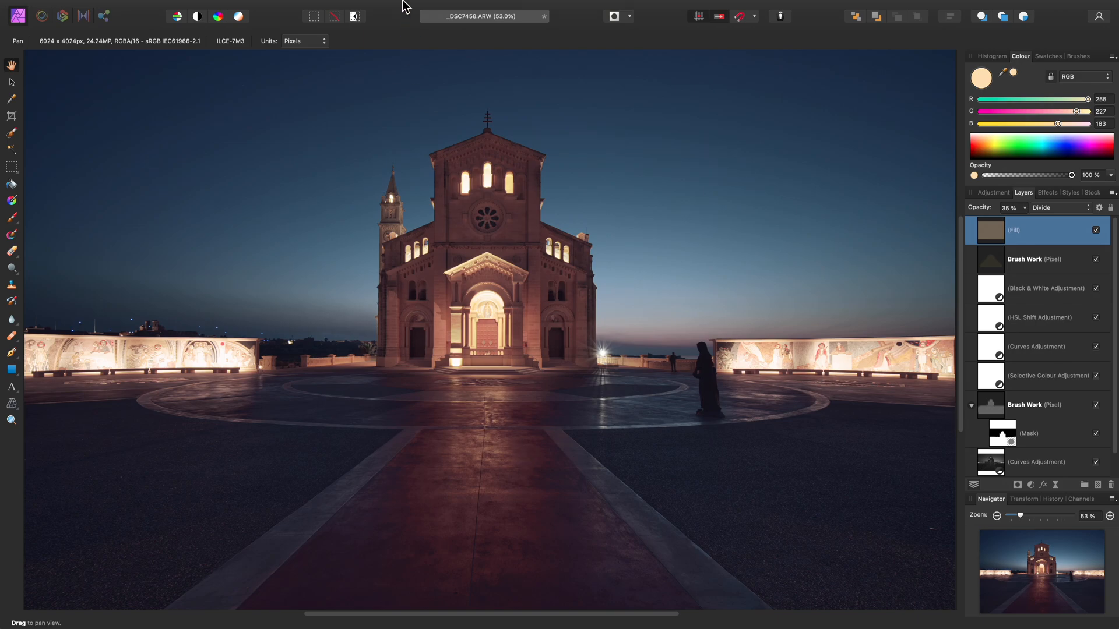
{"action": "left_click", "coordinate": [233, 7]}
{"action": "mouse_move", "coordinate": [306, 187]}
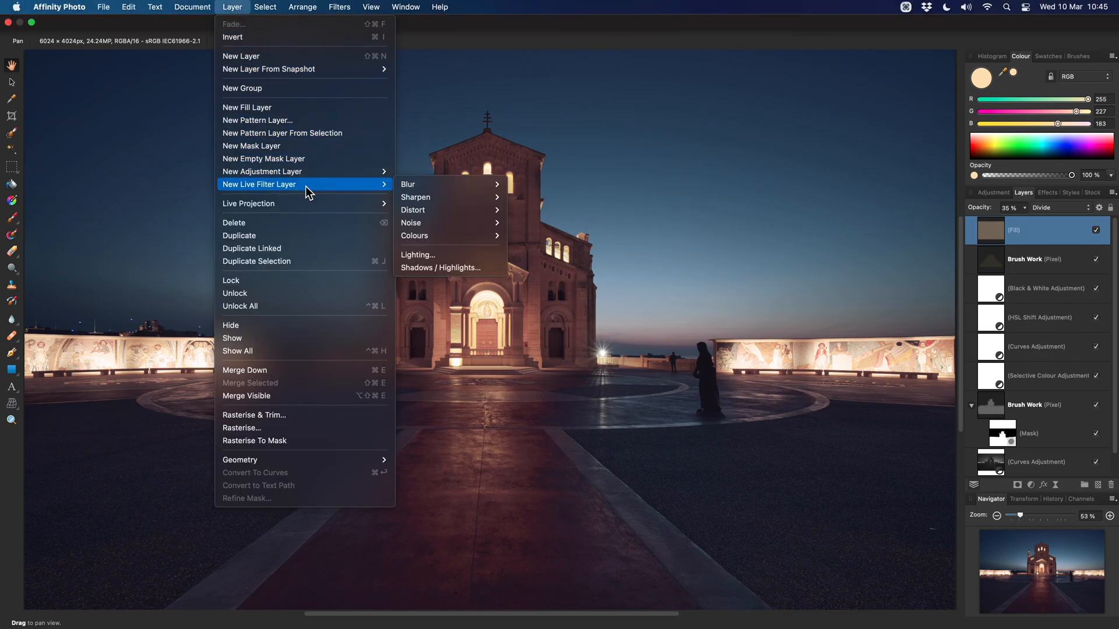
{"action": "mouse_move", "coordinate": [443, 197]}
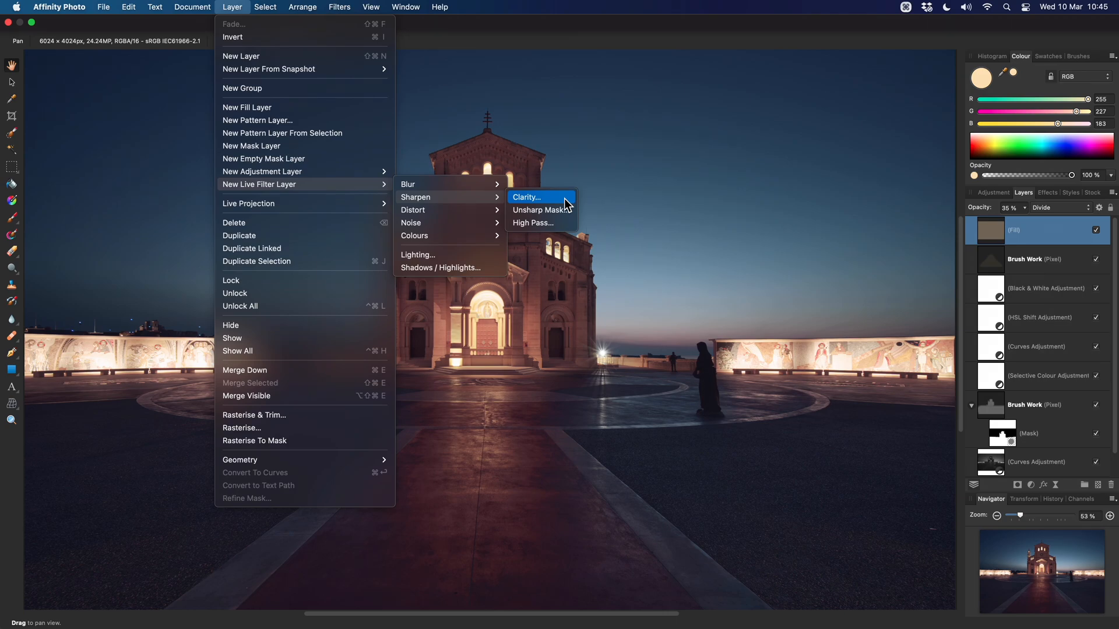
{"action": "mouse_move", "coordinate": [352, 12]}
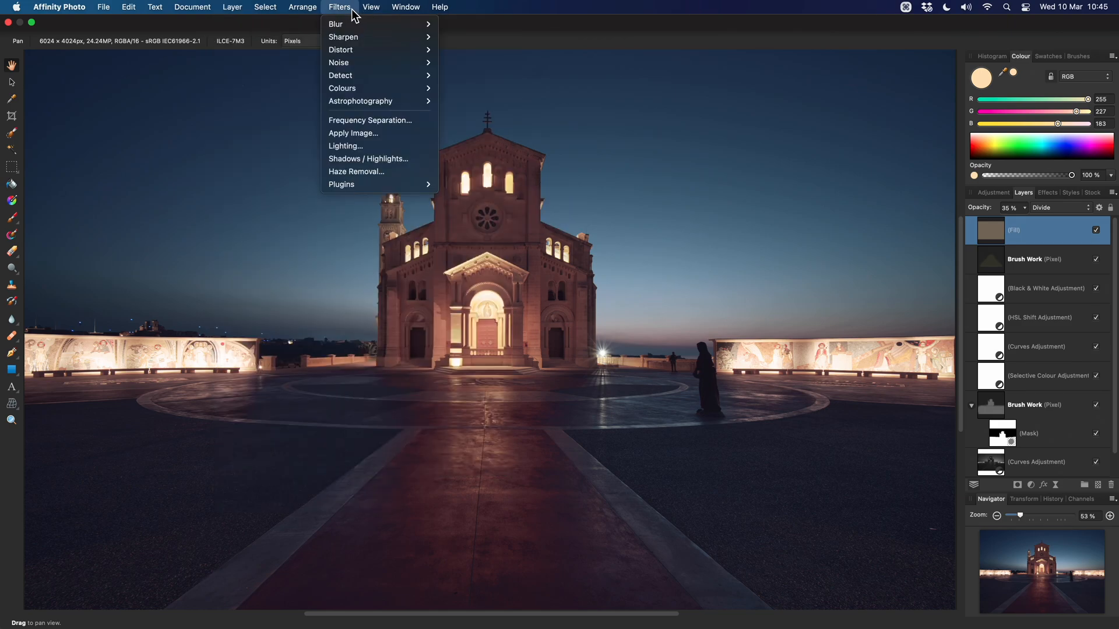
{"action": "mouse_move", "coordinate": [236, 9]}
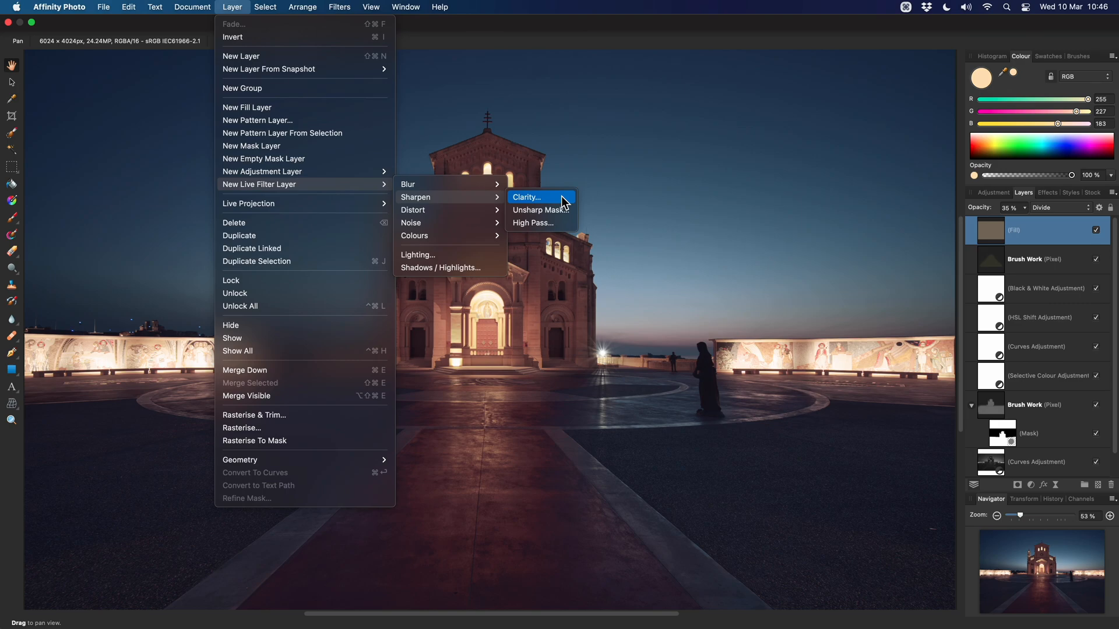
{"action": "left_click", "coordinate": [562, 198]}
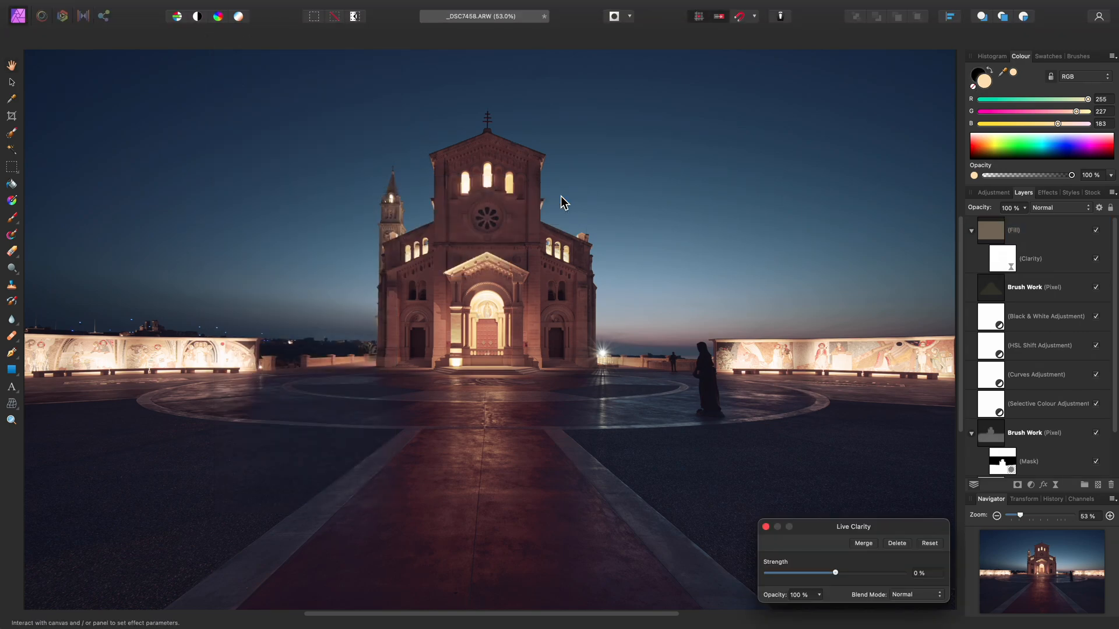
{"action": "left_click", "coordinate": [1005, 265]}
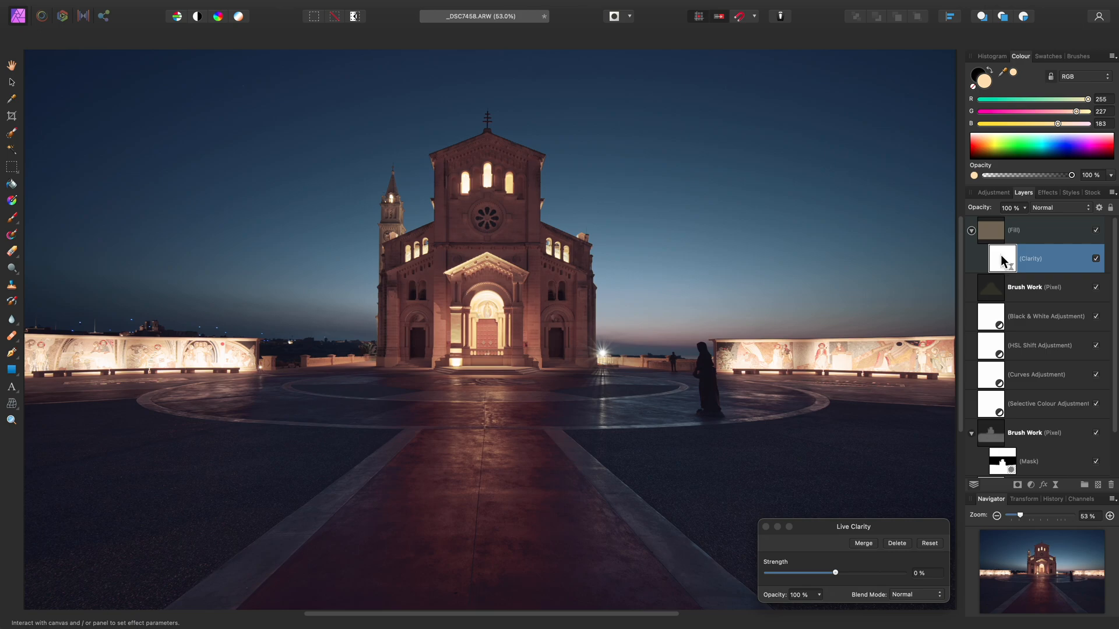
{"action": "left_click_drag", "start_coordinate": [1002, 256], "coordinate": [982, 219]}
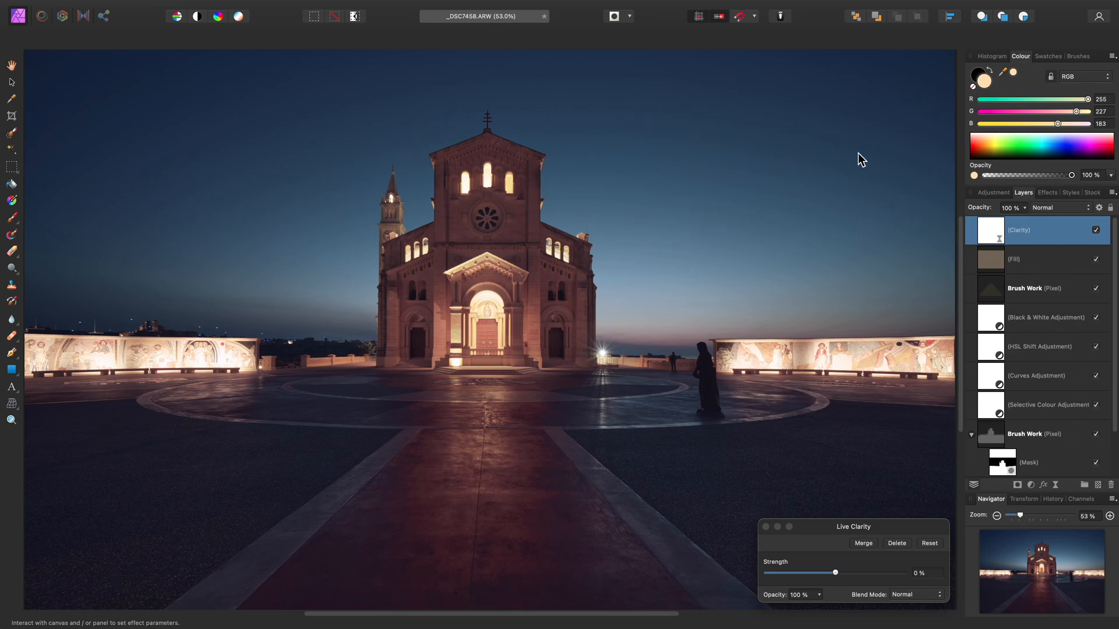
Configure the Assistant to add filter layers to a selection as new layers.
{"action": "left_click", "coordinate": [781, 16]}
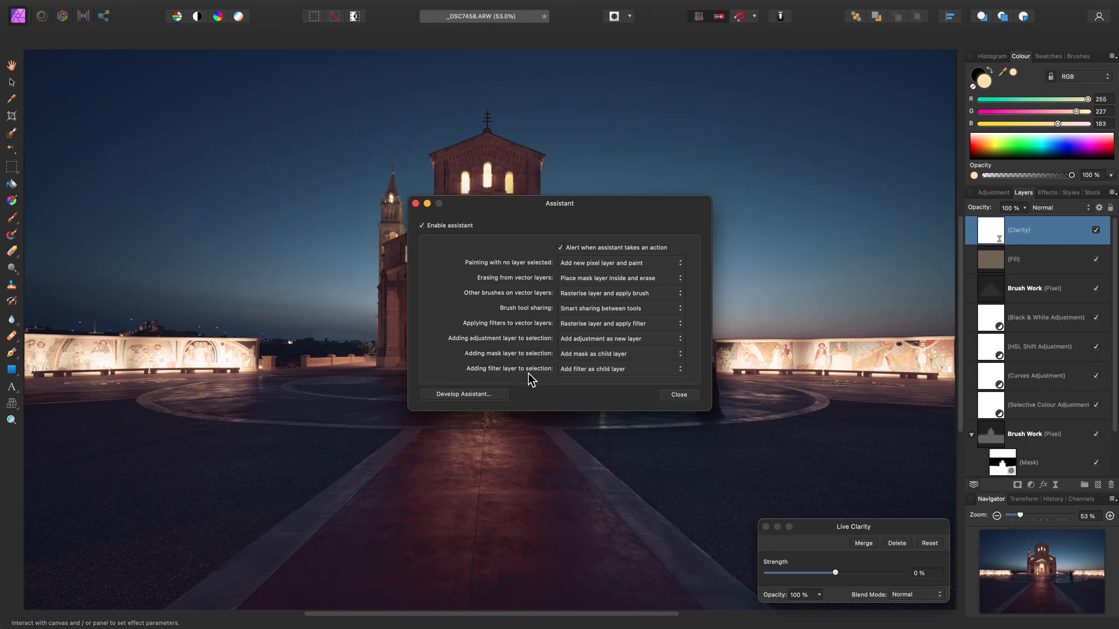
{"action": "left_click", "coordinate": [657, 372]}
{"action": "left_click", "coordinate": [640, 382]}
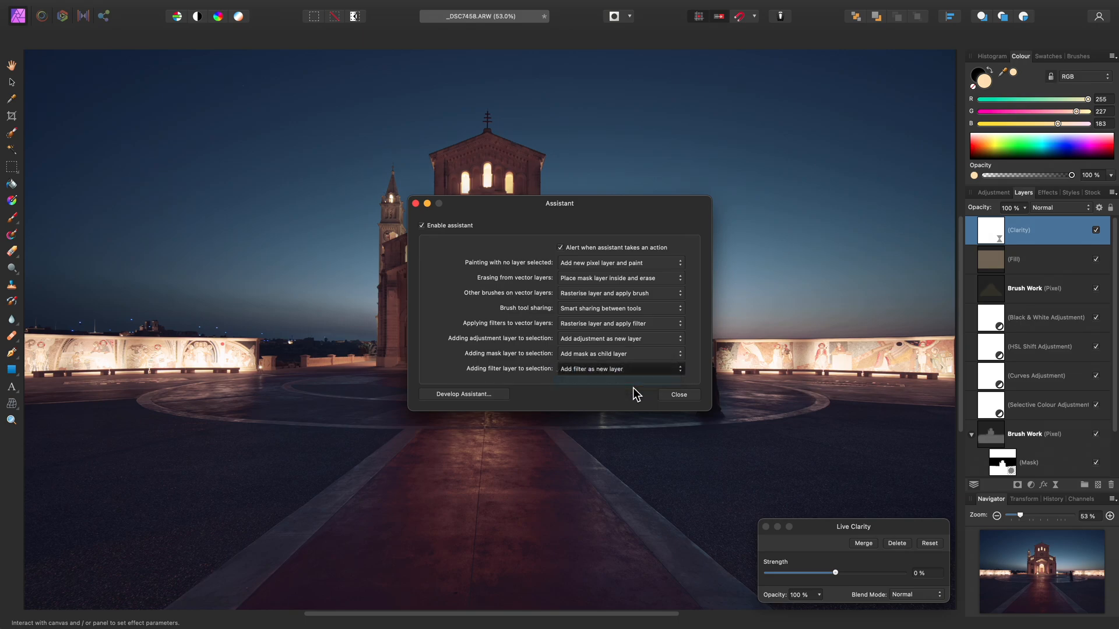
{"action": "left_click", "coordinate": [679, 394]}
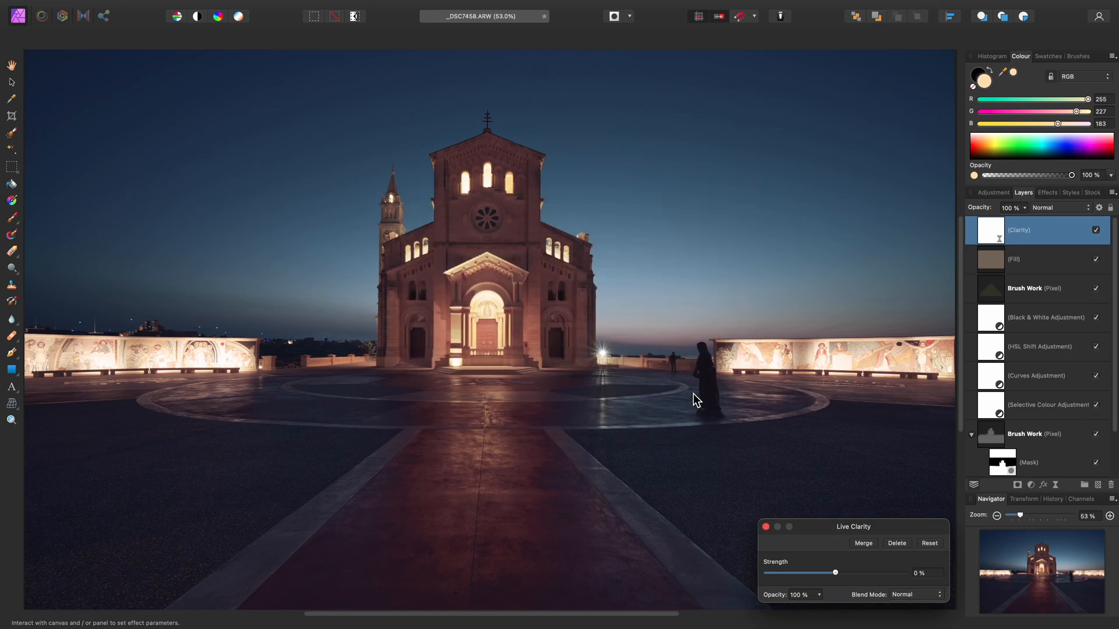
Set the live Clarity filter's strength to 100%, check the church and paving, and close its settings.
{"action": "left_click_drag", "start_coordinate": [832, 533], "coordinate": [784, 448]}
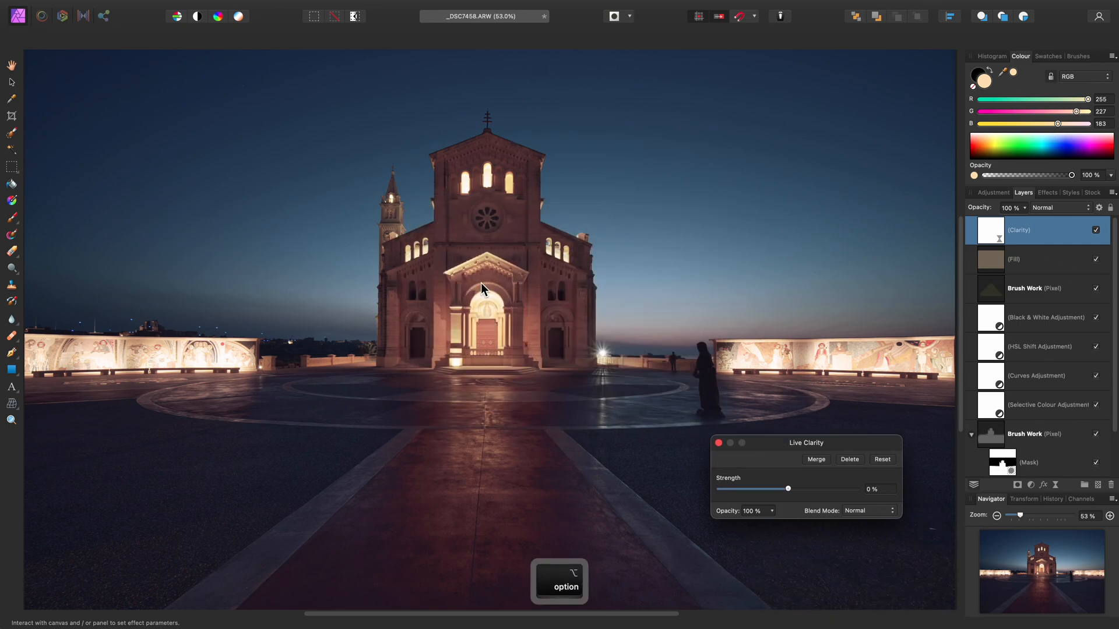
{"action": "scroll", "coordinate": [492, 336], "scroll_direction": "up", "scroll_amount": 5}
{"action": "scroll", "coordinate": [510, 383], "scroll_direction": "up", "scroll_amount": 1}
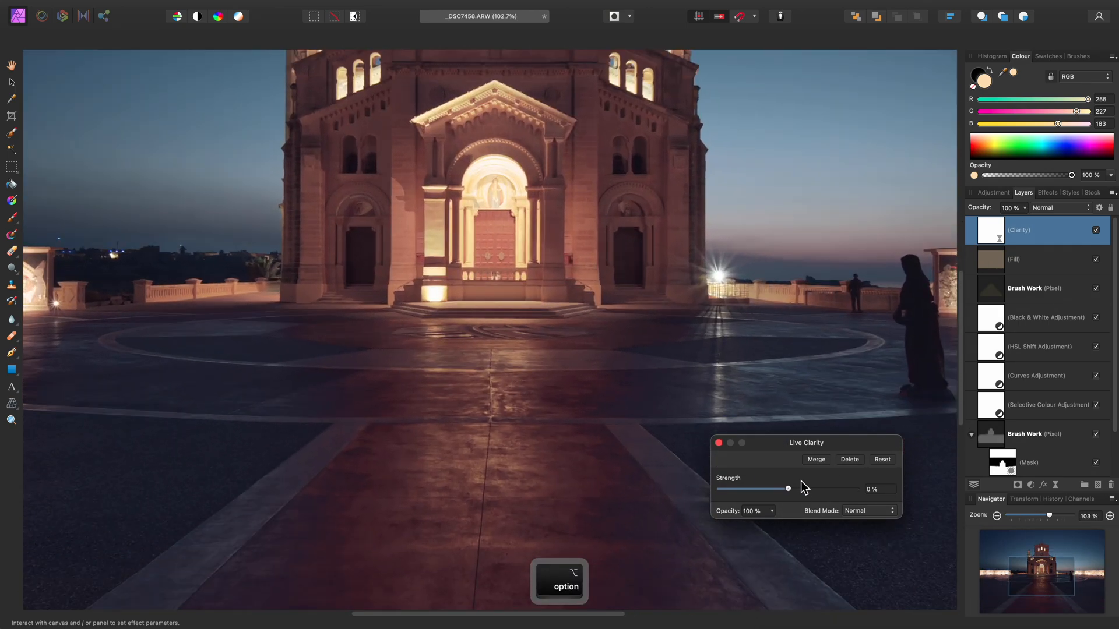
{"action": "left_click_drag", "start_coordinate": [789, 490], "coordinate": [834, 496]}
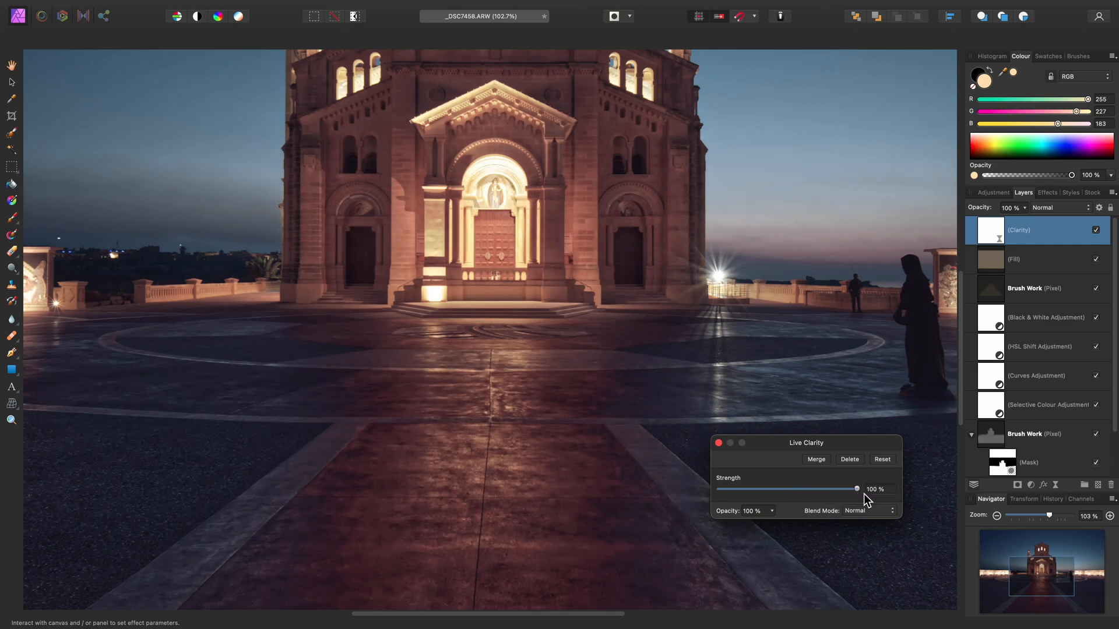
{"action": "scroll", "coordinate": [470, 268], "scroll_direction": "up", "scroll_amount": 10}
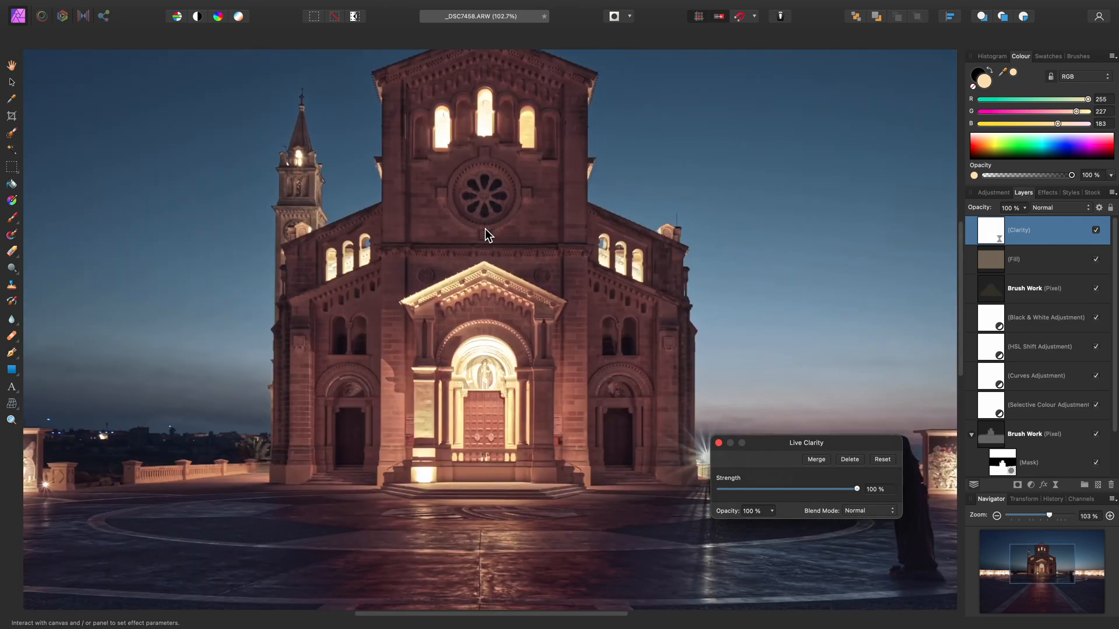
{"action": "scroll", "coordinate": [556, 400], "scroll_direction": "down", "scroll_amount": 8}
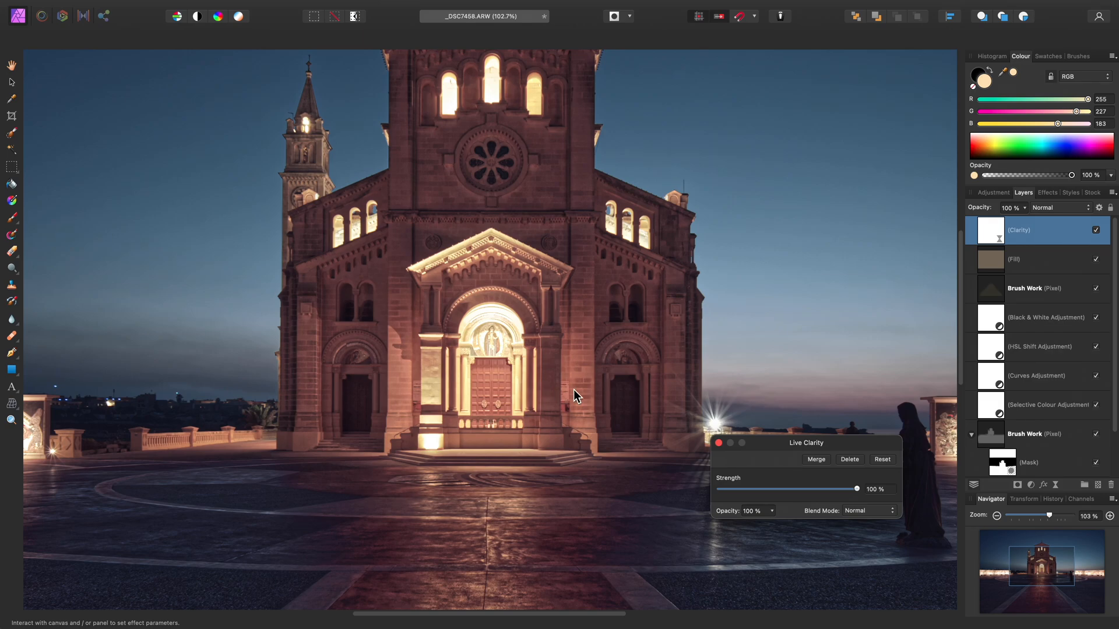
{"action": "left_click", "coordinate": [718, 444]}
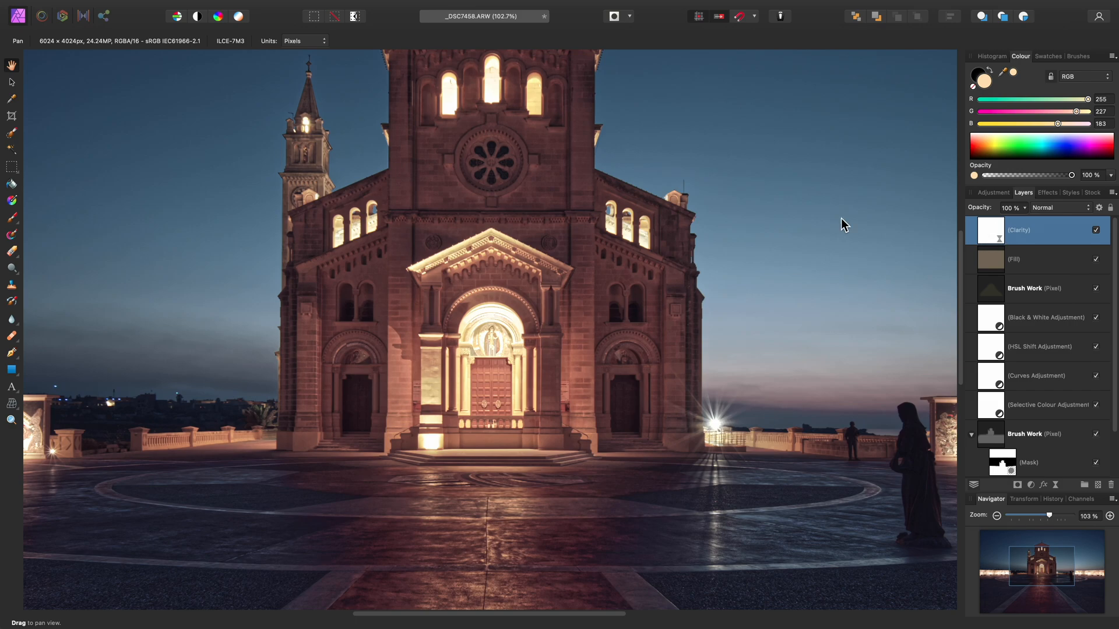
Invert the Clarity layer's mask to hide its effect across the whole photo.
{"action": "mouse_move", "coordinate": [205, 5]}
{"action": "left_click", "coordinate": [239, 7]}
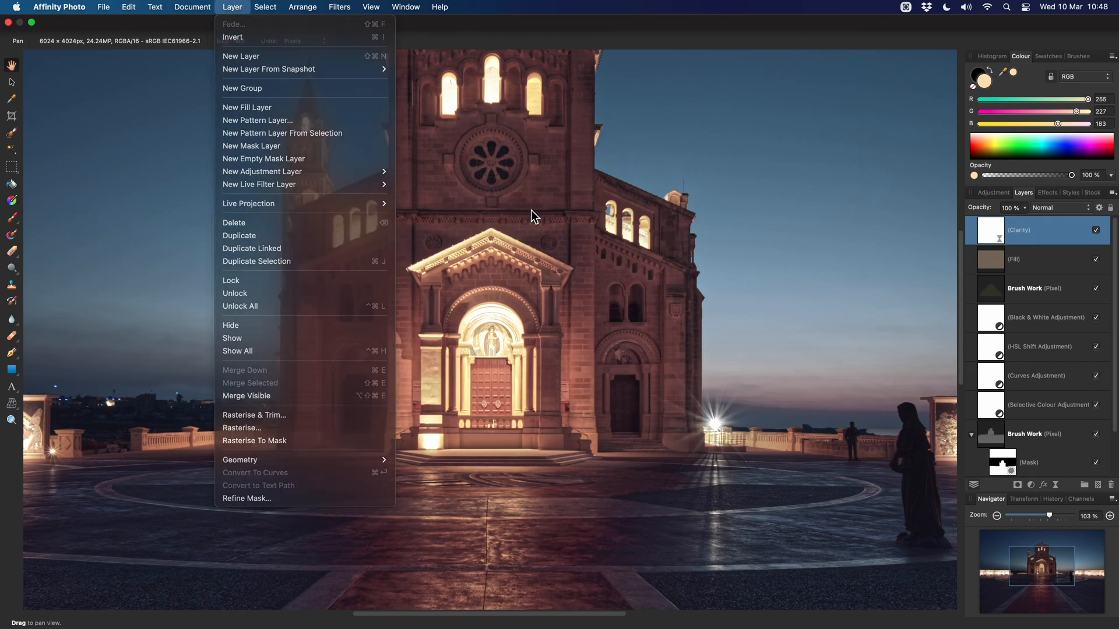
{"action": "left_click", "coordinate": [566, 225]}
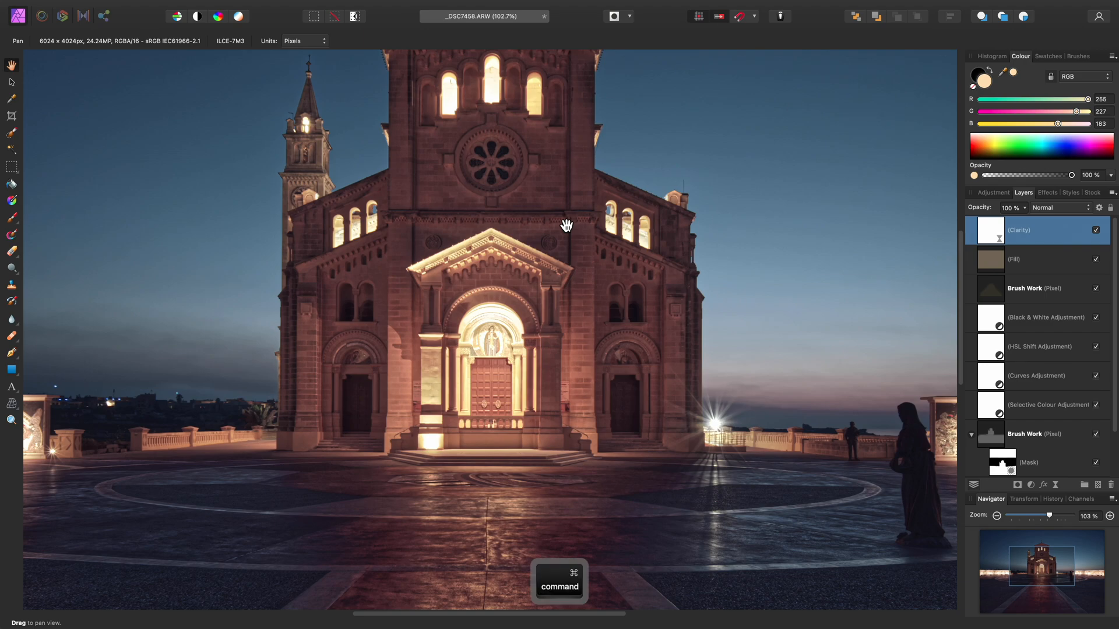
{"action": "key", "text": "super+i"}
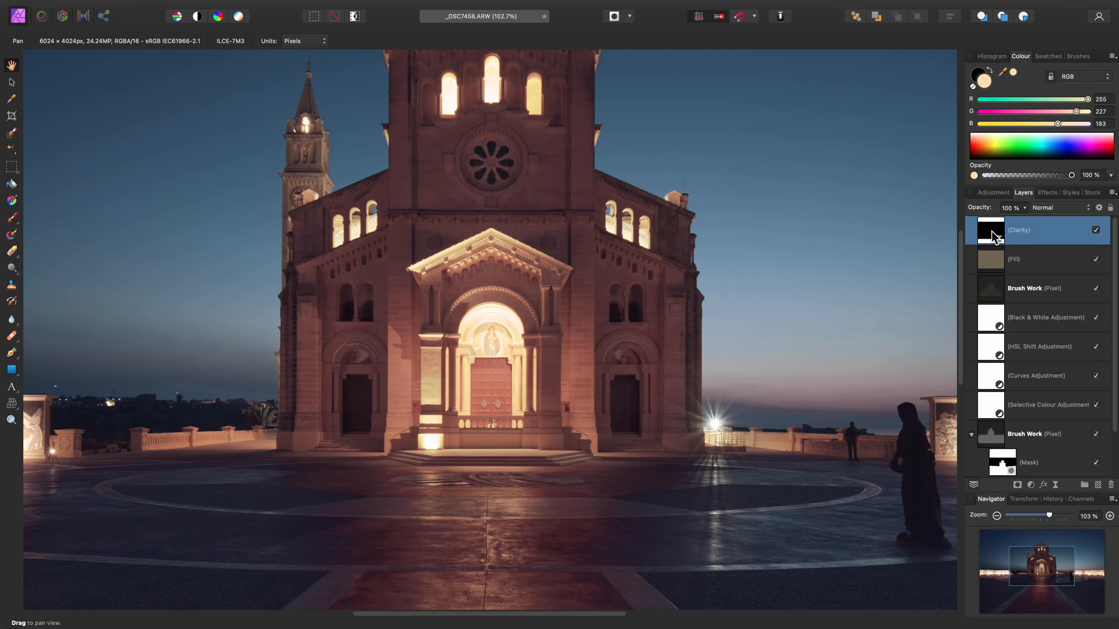
Paint pure white on the Clarity layer's mask over the church facade with a soft 828.2 px brush at 0% hardness.
{"action": "scroll", "coordinate": [647, 304], "scroll_direction": "down", "scroll_amount": 3}
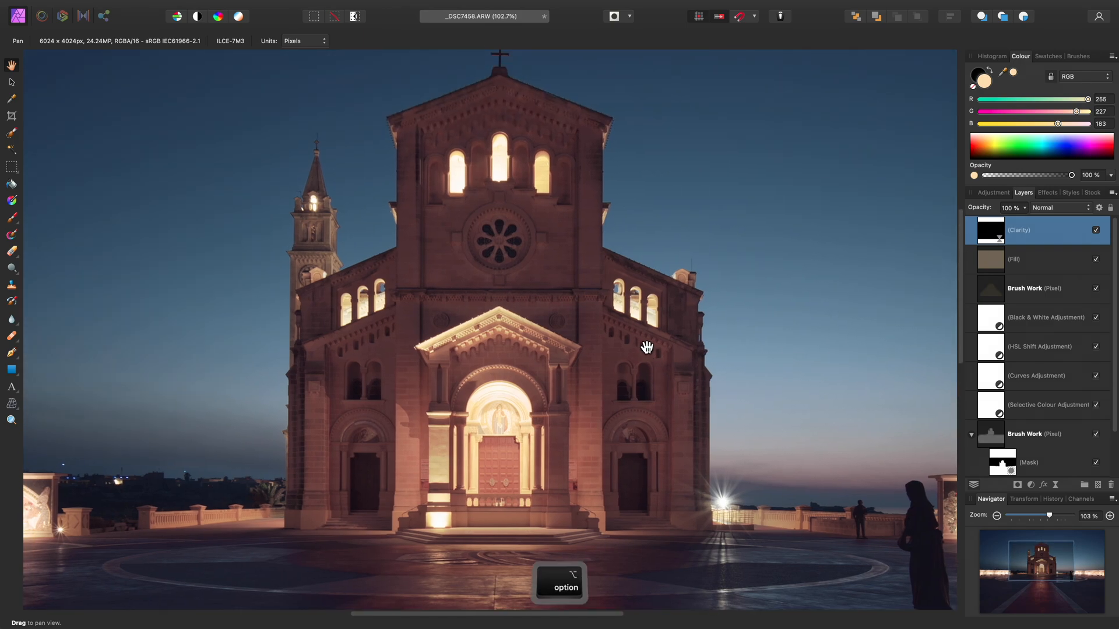
{"action": "left_click", "coordinate": [11, 218]}
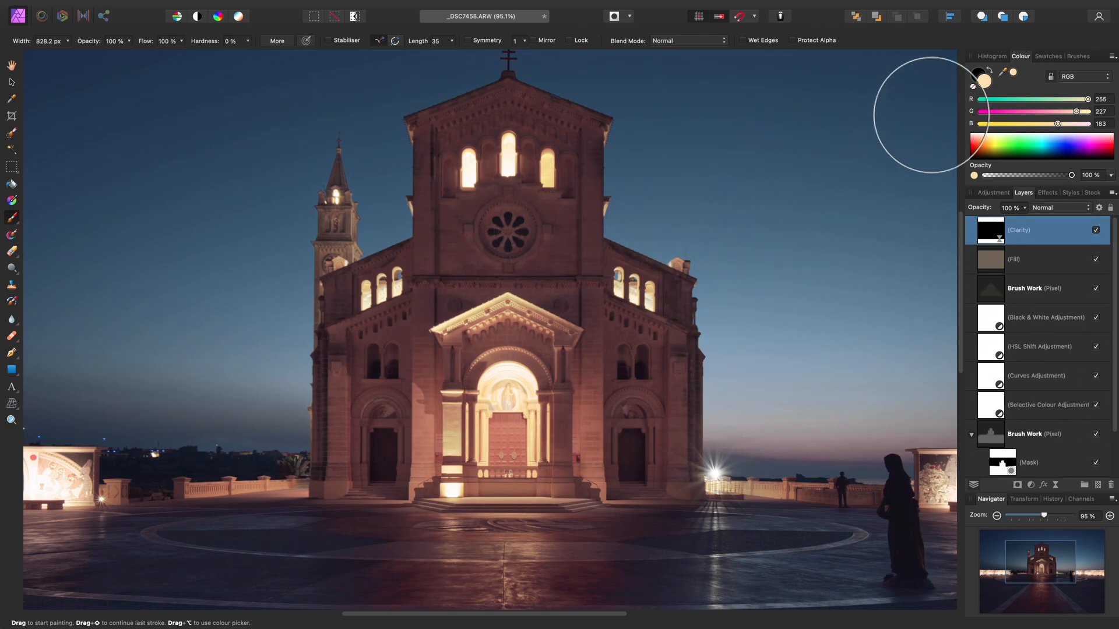
{"action": "left_click_drag", "start_coordinate": [1076, 112], "coordinate": [1088, 124]}
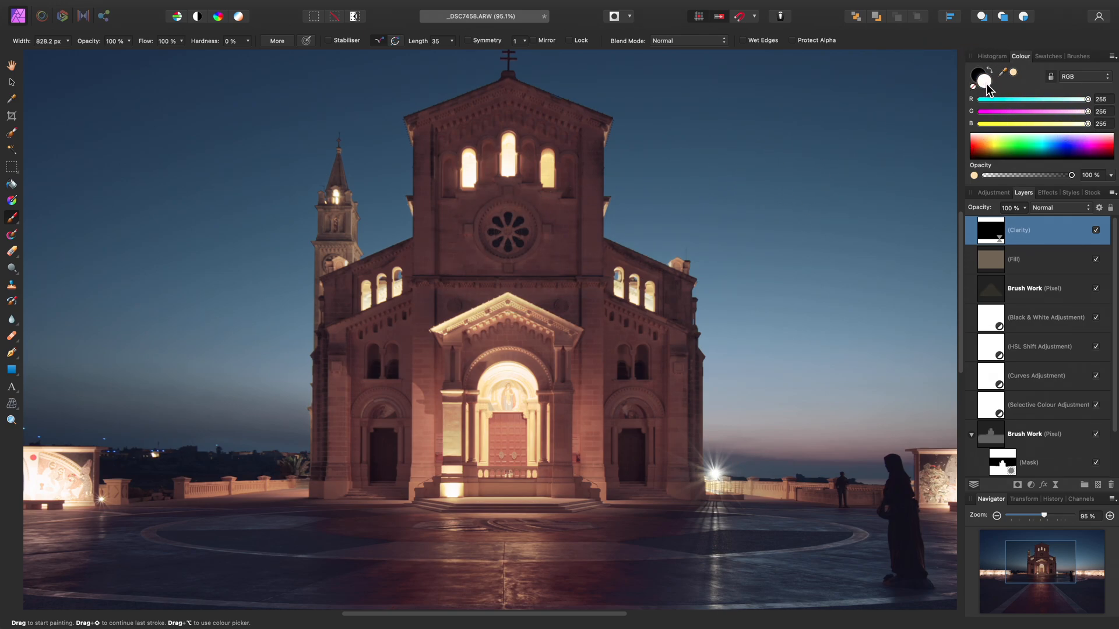
{"action": "mouse_move", "coordinate": [511, 190]}
{"action": "left_mouse_down"}
{"action": "mouse_move", "coordinate": [510, 210]}
{"action": "mouse_move", "coordinate": [629, 422]}
{"action": "mouse_move", "coordinate": [510, 392]}
{"action": "mouse_move", "coordinate": [507, 240]}
{"action": "mouse_move", "coordinate": [383, 358]}
{"action": "mouse_move", "coordinate": [534, 451]}
{"action": "mouse_move", "coordinate": [575, 392]}
{"action": "mouse_move", "coordinate": [540, 360]}
{"action": "mouse_move", "coordinate": [519, 116]}
{"action": "left_mouse_up"}
Paint the Clarity effect into the red central paving leading up to the church.
{"action": "key", "text": "space"}
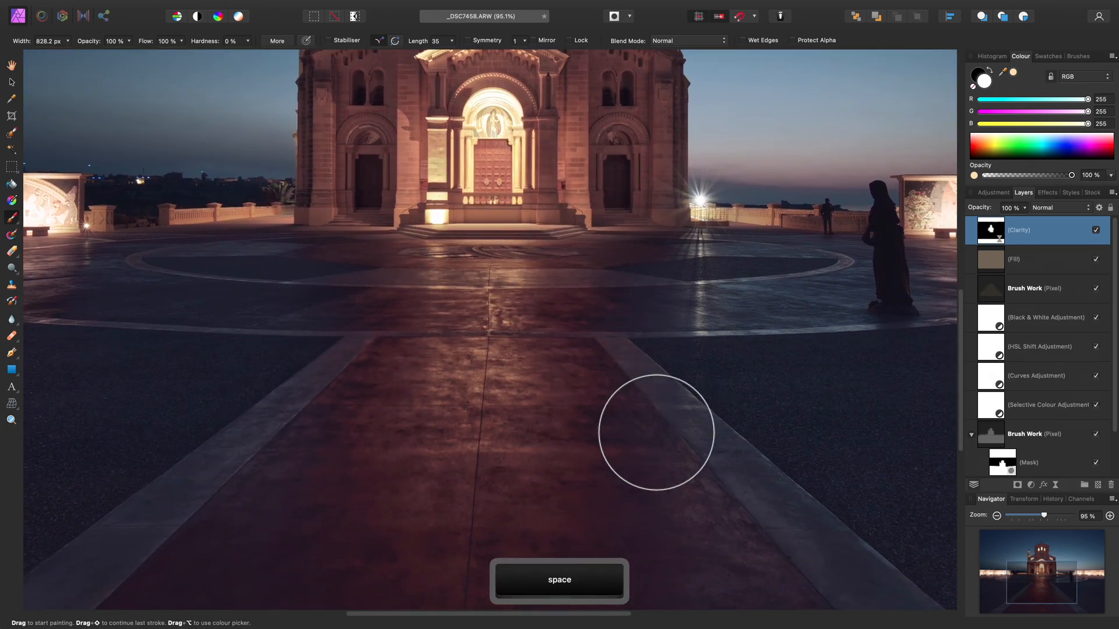
{"action": "left_click_drag", "start_coordinate": [657, 429], "coordinate": [532, 258]}
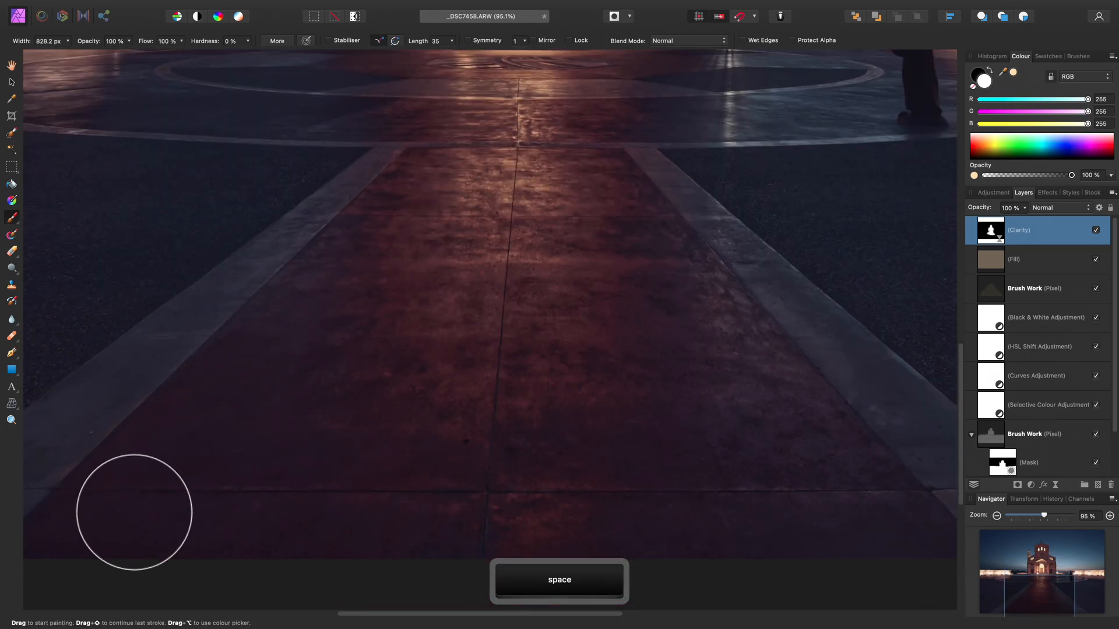
{"action": "key", "text": "space"}
{"action": "left_click_drag", "start_coordinate": [565, 204], "coordinate": [517, 430]}
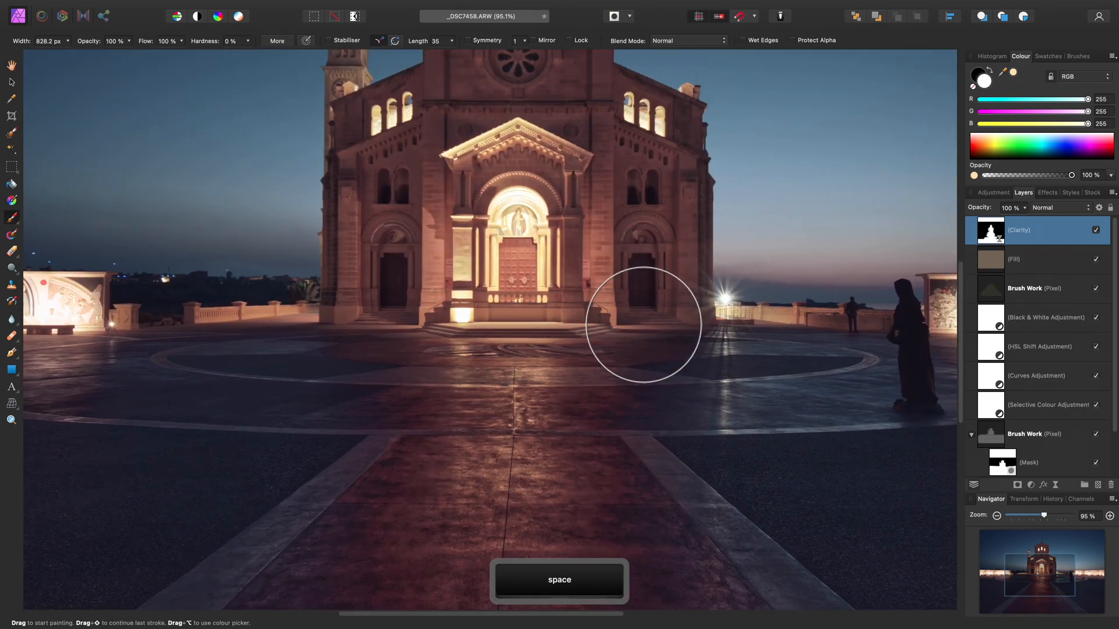
{"action": "key", "text": "space"}
{"action": "left_click_drag", "start_coordinate": [517, 247], "coordinate": [521, 370]}
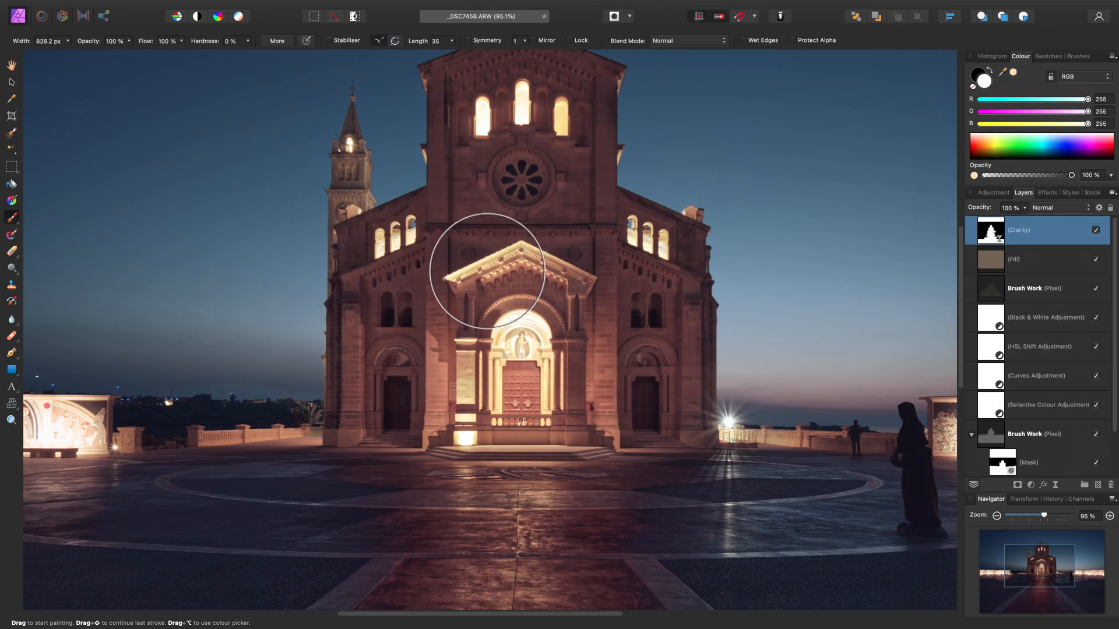
Reduce the brush width to 413.1 px for finer mask painting around the upper facade.
{"action": "key", "text": "bracketleft"}
{"action": "key", "text": "bracketleft"}
{"action": "key", "text": "bracketleft"}
{"action": "key", "text": "bracketright"}
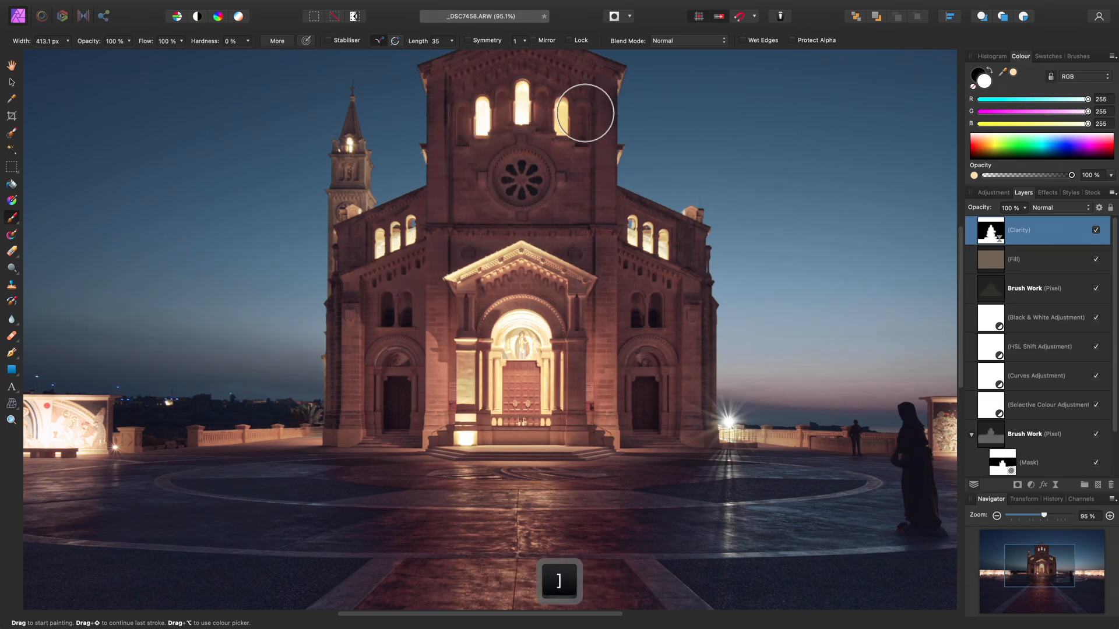
Compare the church and paving with the Clarity layer hidden and shown, then view more of the whole photo.
{"action": "key", "text": "h"}
{"action": "left_click_drag", "start_coordinate": [607, 292], "coordinate": [599, 381]}
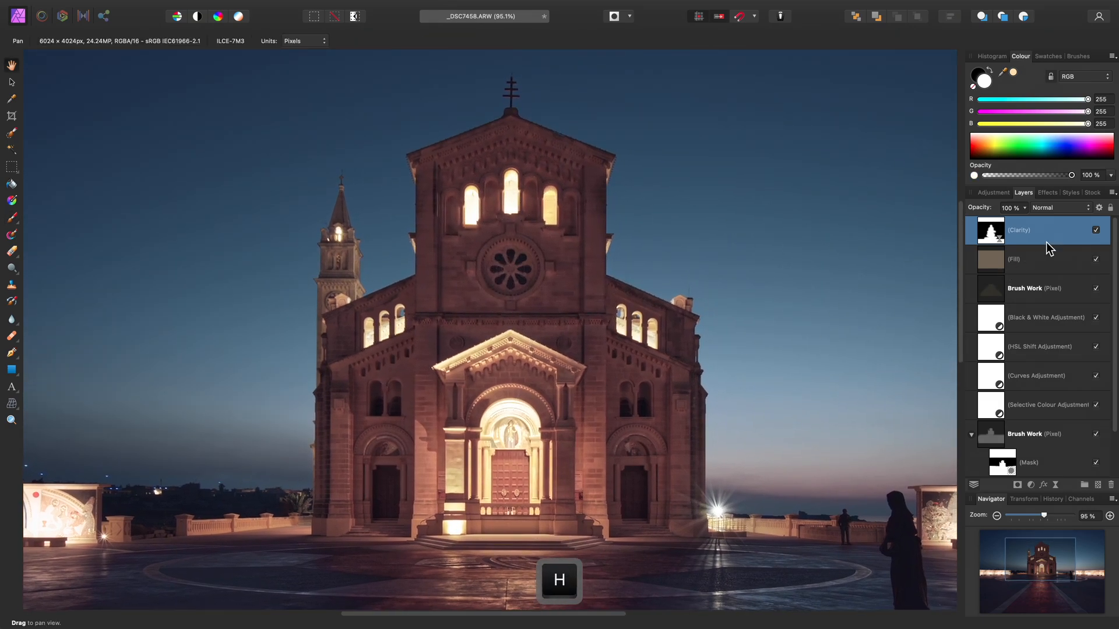
{"action": "left_click", "coordinate": [1096, 230]}
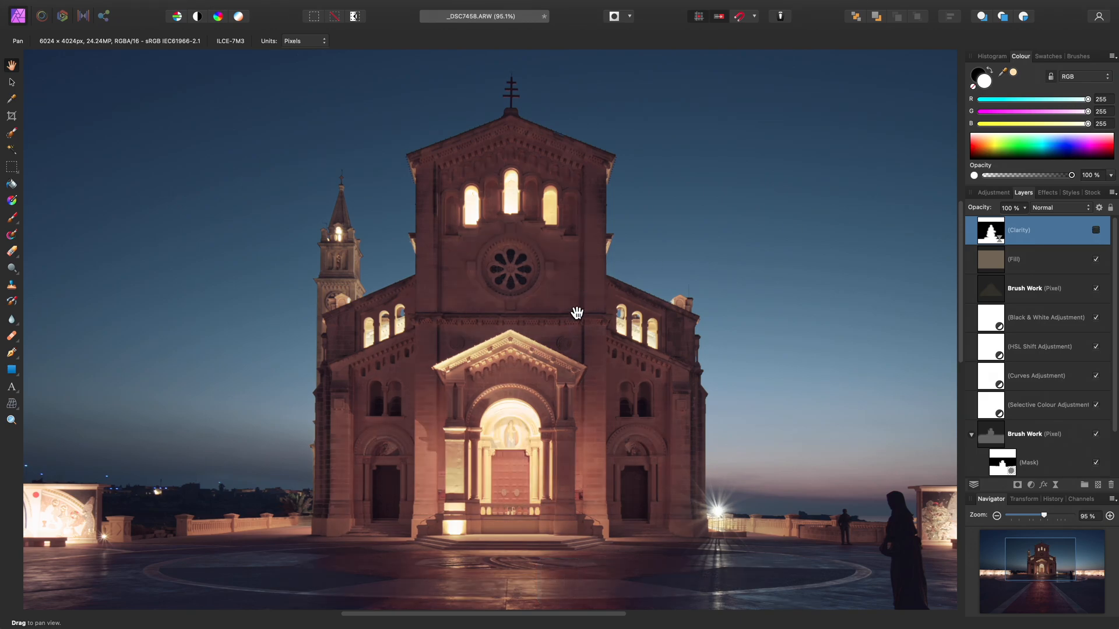
{"action": "left_click_drag", "start_coordinate": [515, 244], "coordinate": [488, 169]}
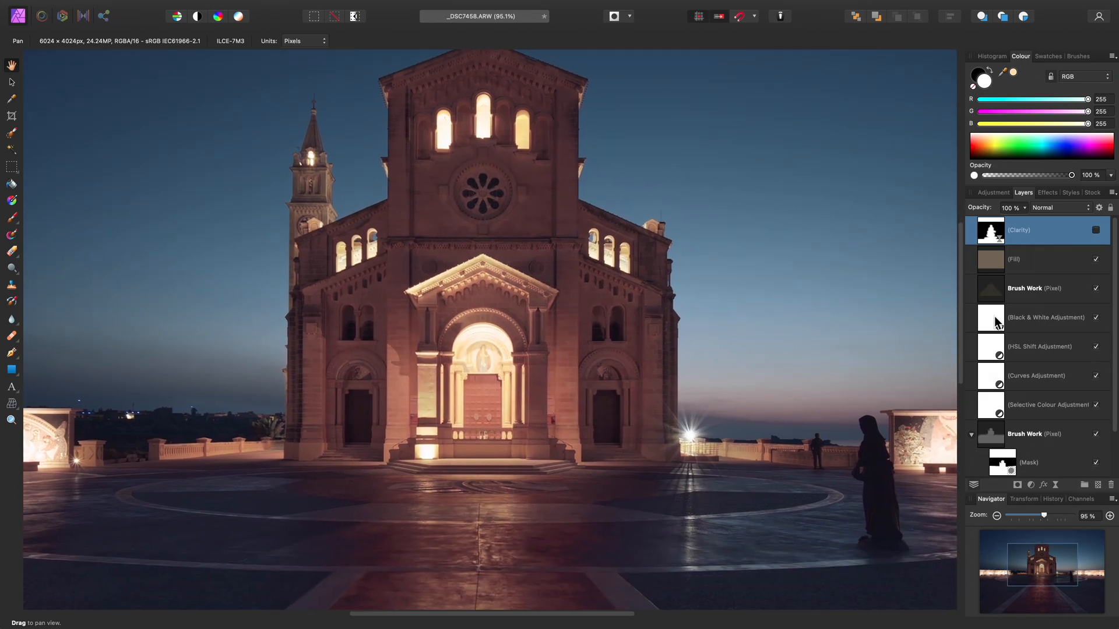
{"action": "left_click", "coordinate": [1096, 231]}
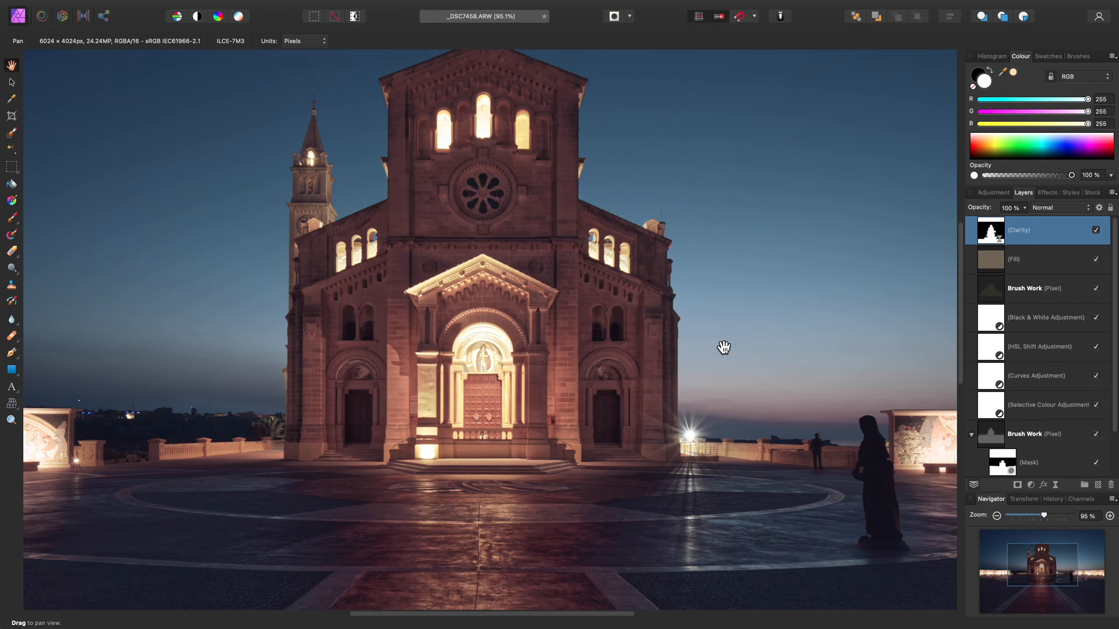
{"action": "scroll", "coordinate": [569, 303], "scroll_direction": "down", "scroll_amount": 2, "text": "alt"}
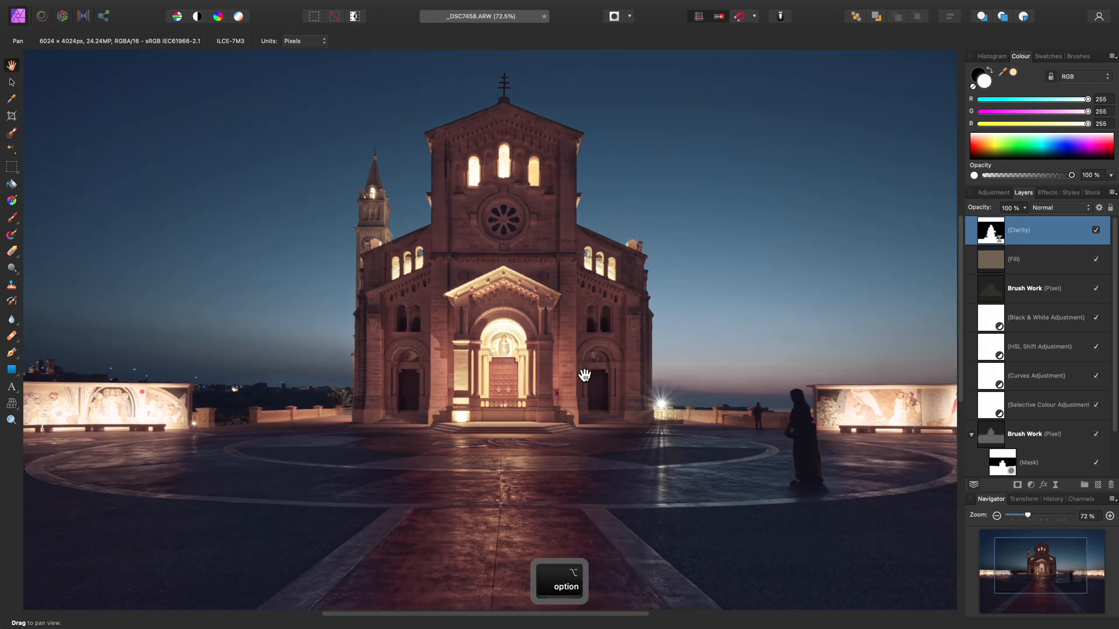
{"action": "left_click_drag", "start_coordinate": [560, 343], "coordinate": [525, 422]}
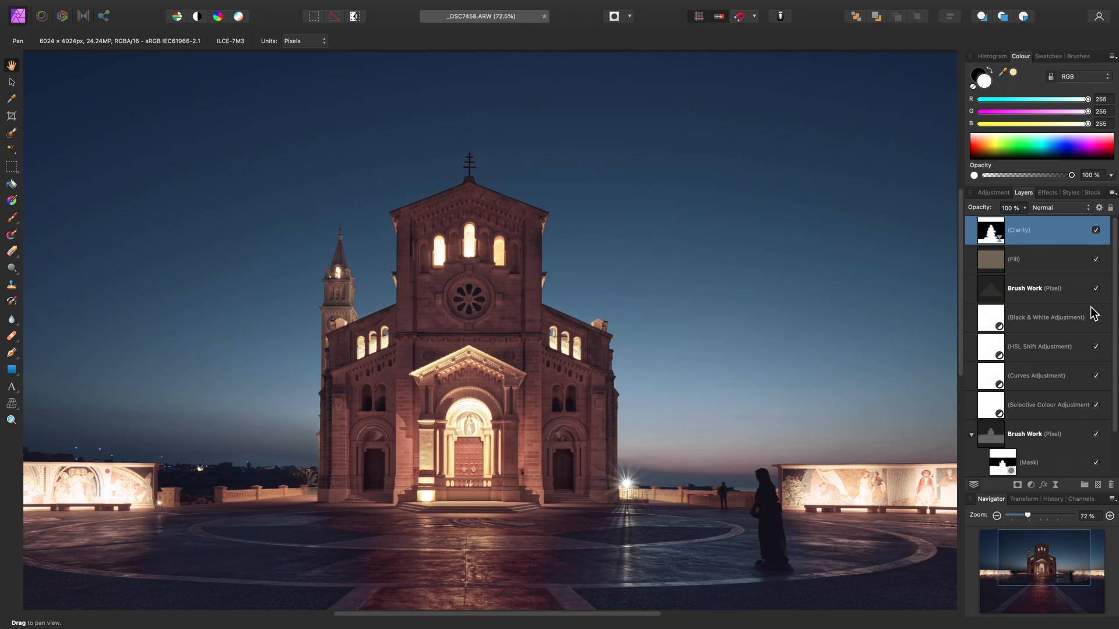
Load a selection of the church and foreground from the mask nested in the lower Brush Work layer.
{"action": "scroll", "coordinate": [1107, 292], "scroll_direction": "down", "scroll_amount": 3}
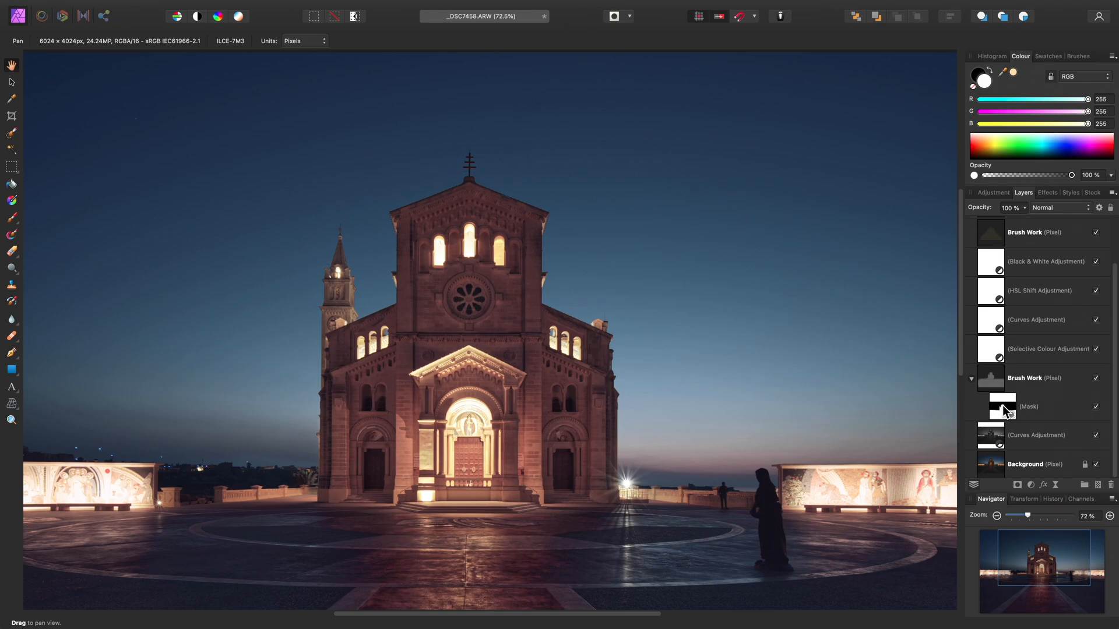
{"action": "key", "text": "super"}
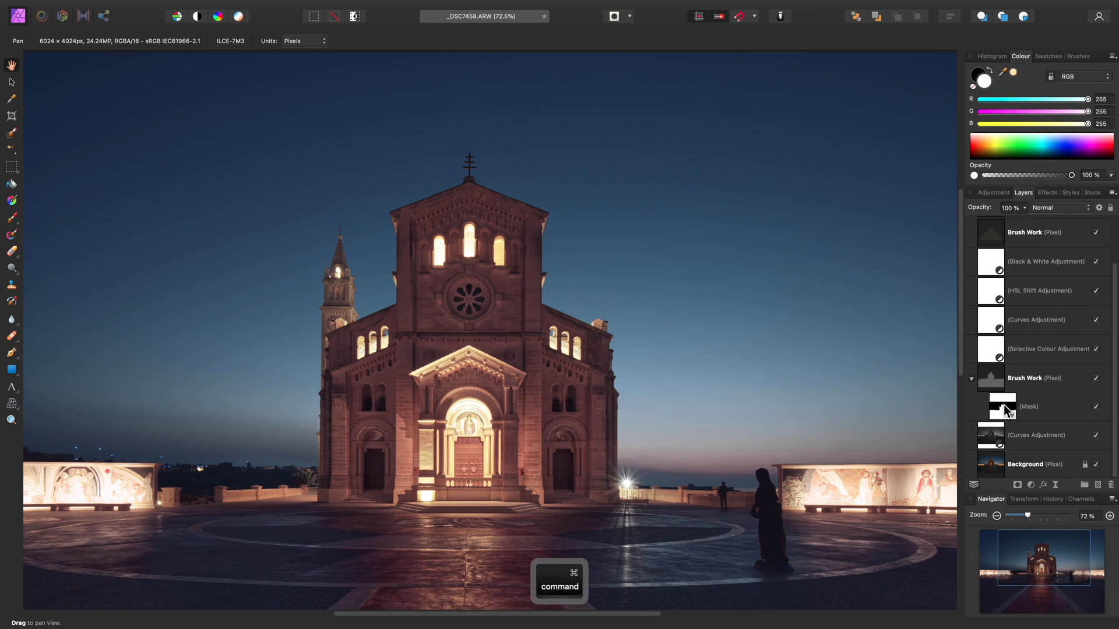
{"action": "left_click", "coordinate": [1004, 408], "text": "super"}
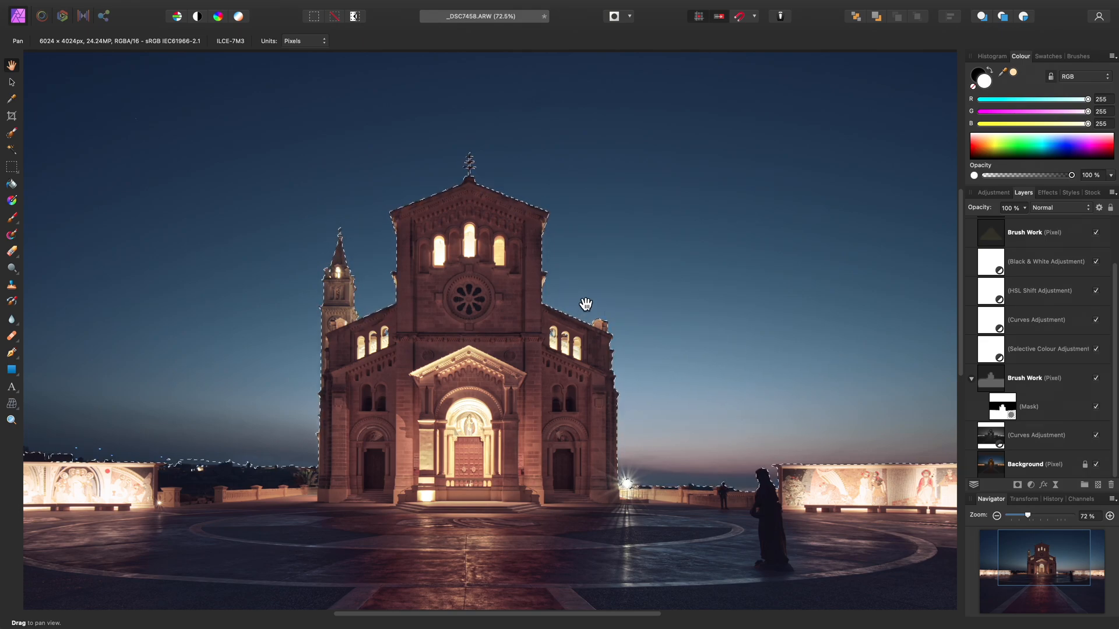
Add a live Unsharp Mask filter layer above the Clarity layer, masked by the active selection.
{"action": "scroll", "coordinate": [1049, 306], "scroll_direction": "up", "scroll_amount": 3}
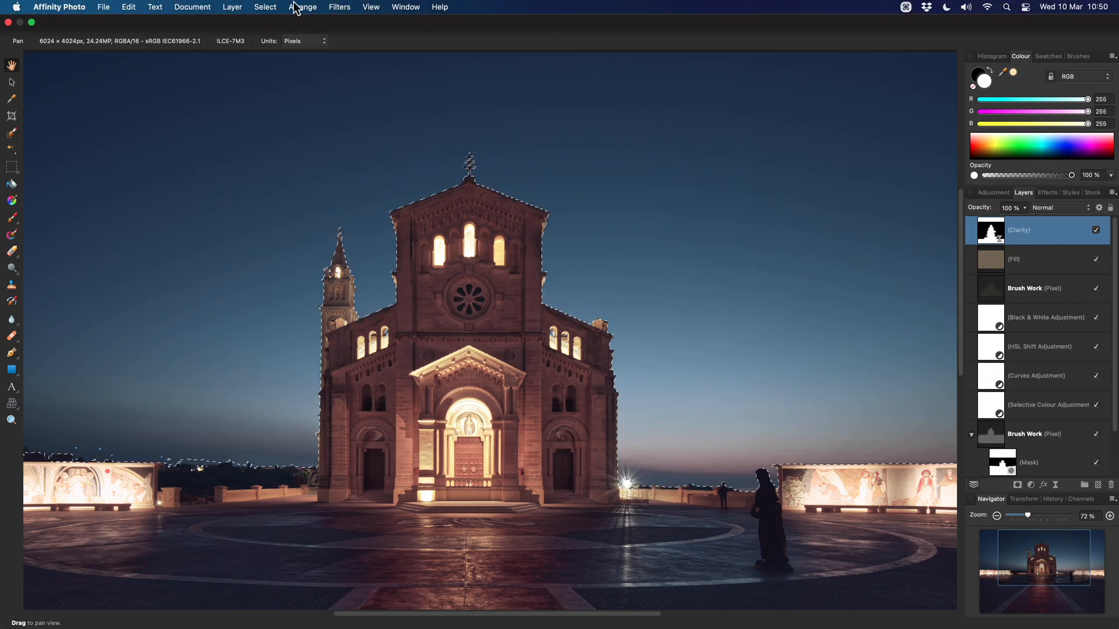
{"action": "left_click", "coordinate": [231, 7]}
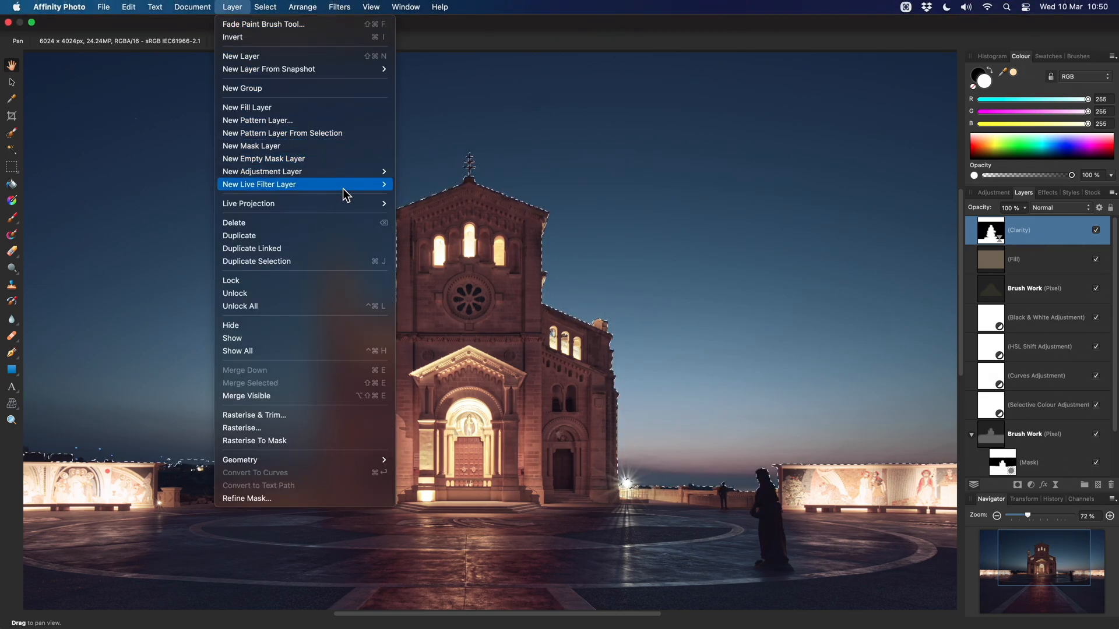
{"action": "mouse_move", "coordinate": [343, 189]}
{"action": "mouse_move", "coordinate": [466, 198]}
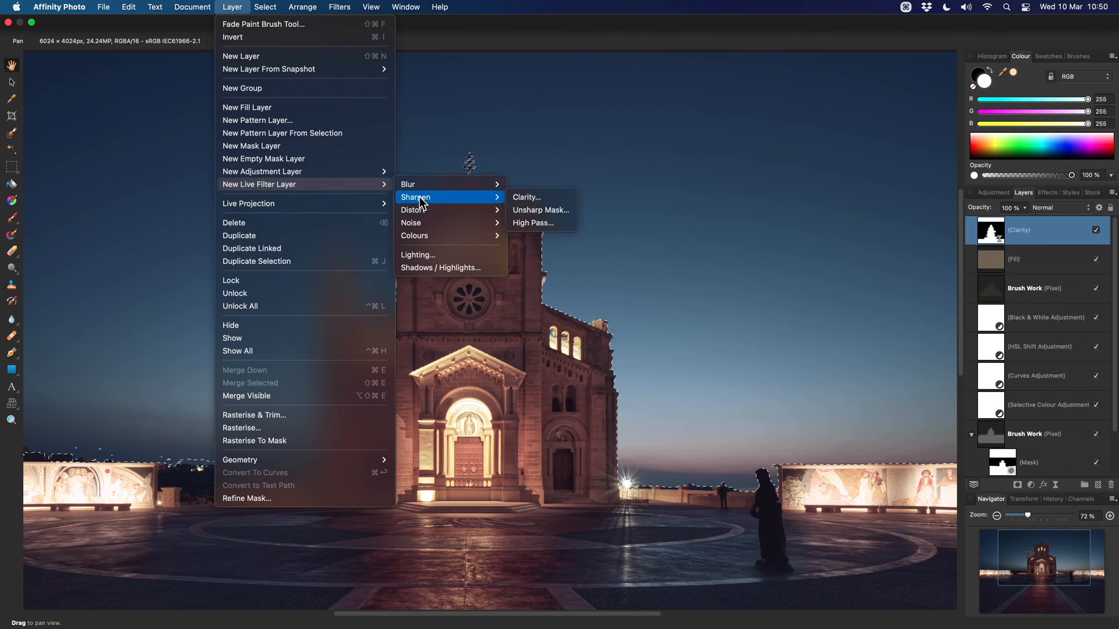
{"action": "left_click", "coordinate": [569, 211]}
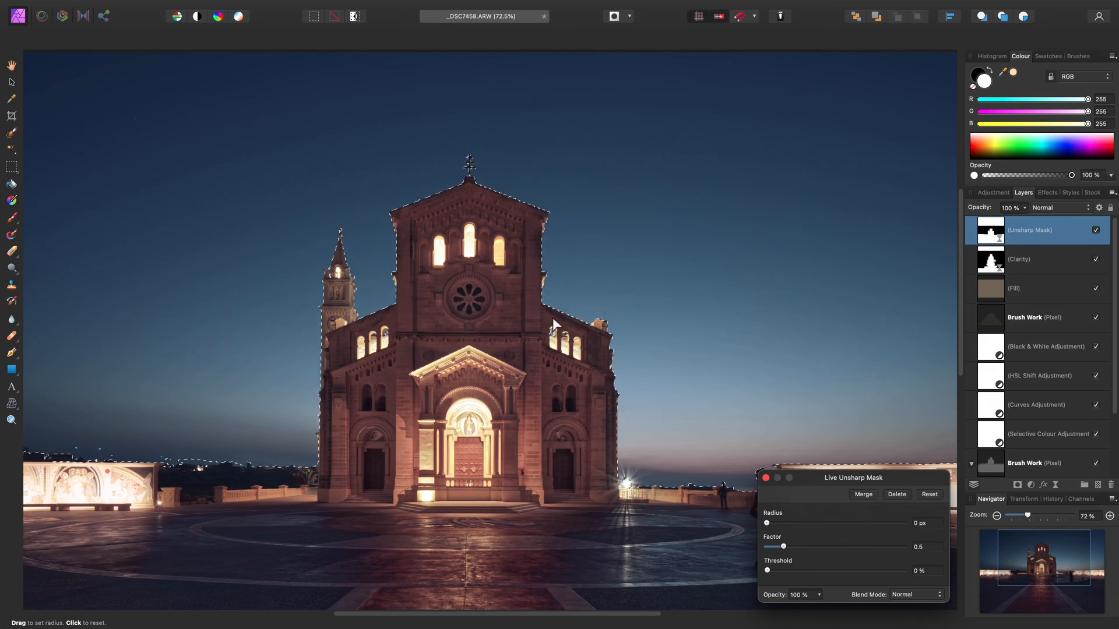
Deselect the current selection and set the Live Unsharp Mask filter to a 2 px radius and a factor of 2.
{"action": "key", "text": "super+d"}
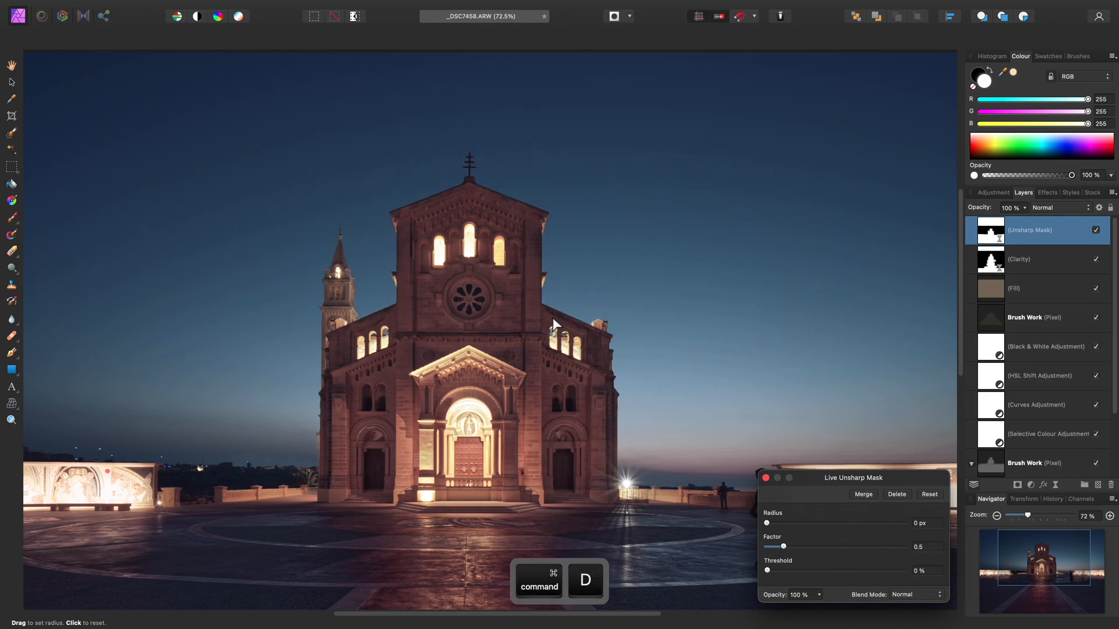
{"action": "scroll", "coordinate": [623, 382], "scroll_direction": "up", "scroll_amount": 10}
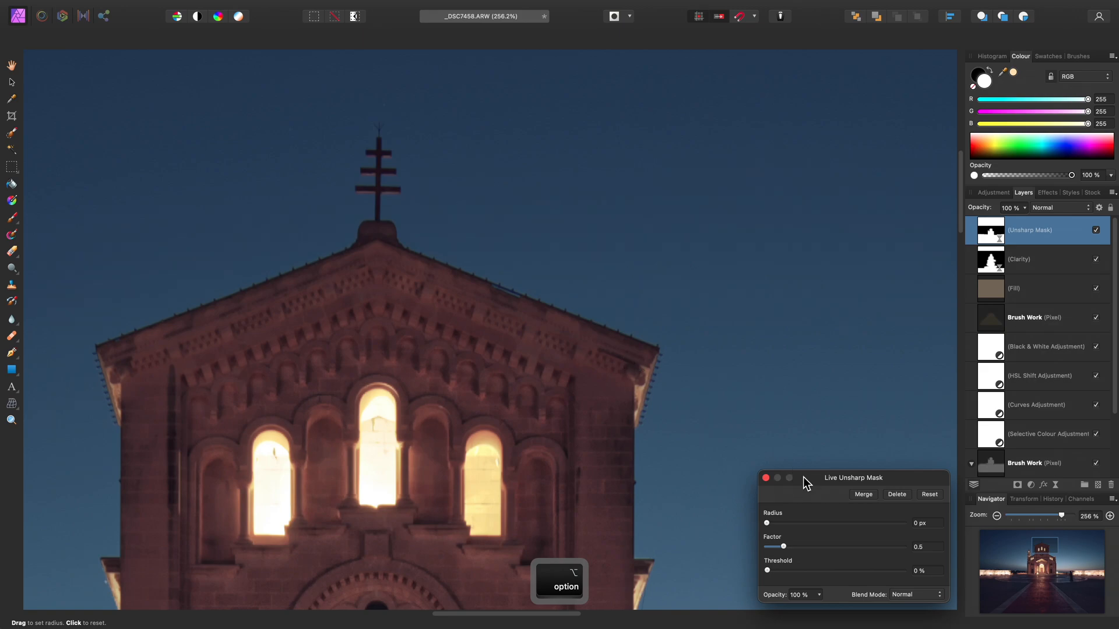
{"action": "left_click_drag", "start_coordinate": [803, 477], "coordinate": [738, 337]}
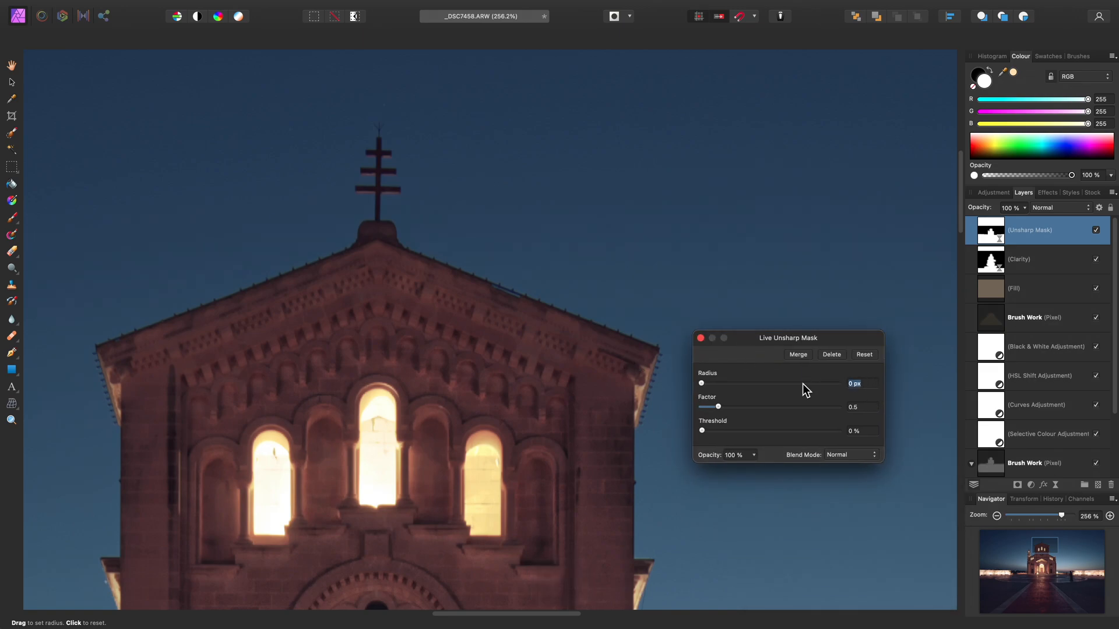
{"action": "type", "text": "2"}
{"action": "key", "text": "Tab"}
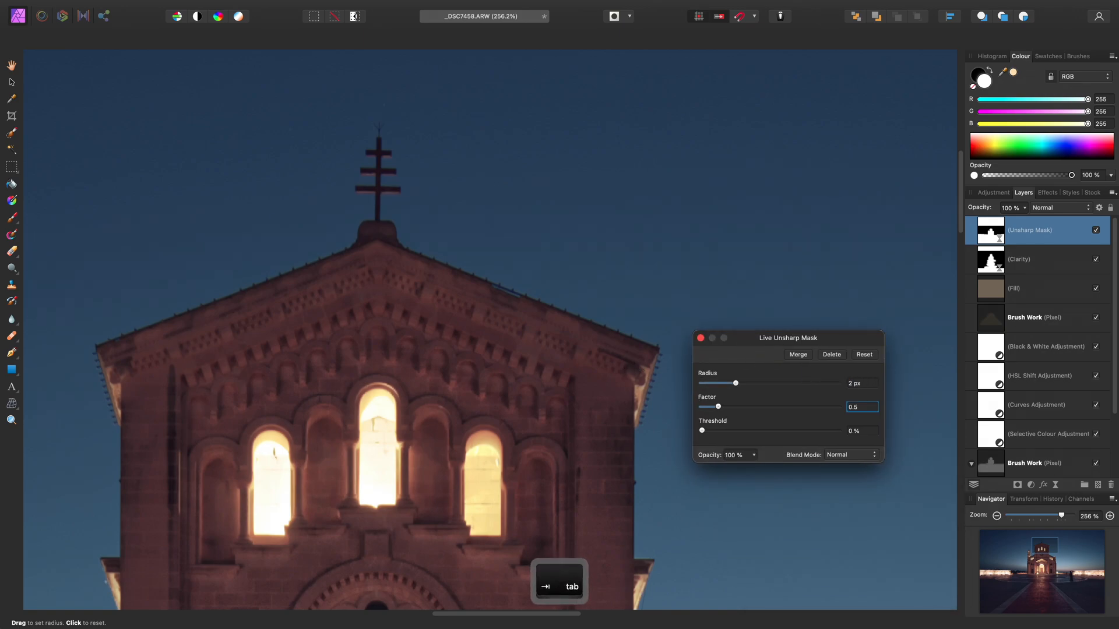
{"action": "type", "text": "2"}
{"action": "key", "text": "Return"}
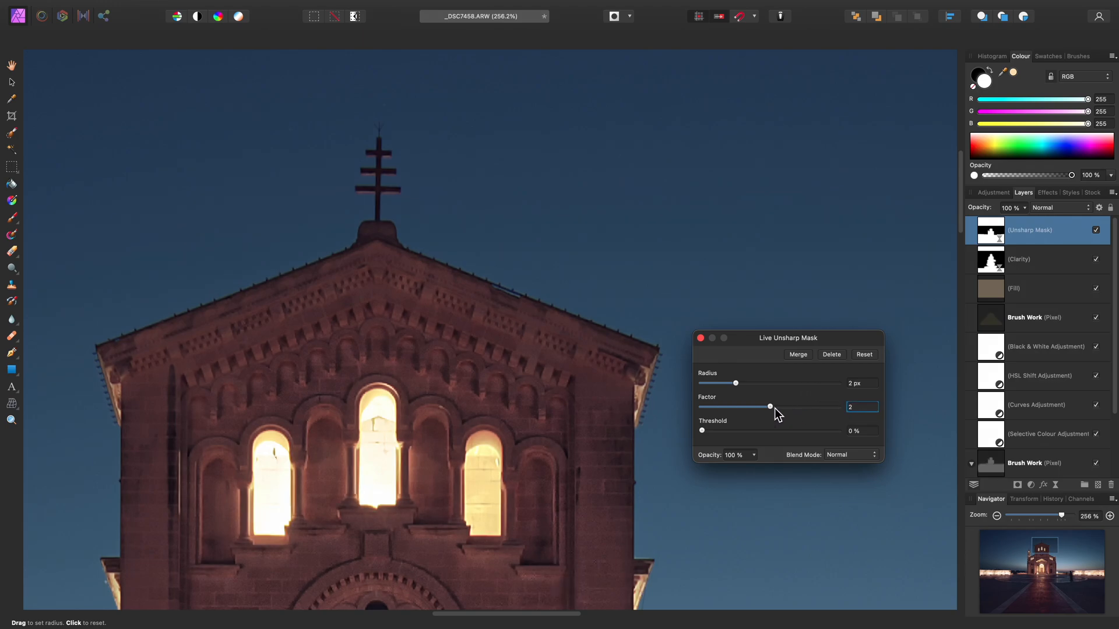
Fine-tune the Unsharp Mask to a 1.9 px radius and a factor of 2.712, closing its settings.
{"action": "left_click_drag", "start_coordinate": [775, 408], "coordinate": [802, 408]}
{"action": "mouse_move", "coordinate": [735, 383]}
{"action": "left_mouse_down"}
{"action": "mouse_move", "coordinate": [767, 387]}
{"action": "mouse_move", "coordinate": [734, 383]}
{"action": "left_mouse_up"}
{"action": "left_click_drag", "start_coordinate": [796, 407], "coordinate": [793, 407]}
{"action": "left_click", "coordinate": [701, 338]}
Inspect the sky and wall edges along the right side of the church at high magnification.
{"action": "left_click_drag", "start_coordinate": [655, 214], "coordinate": [567, 332]}
{"action": "scroll", "coordinate": [567, 332], "scroll_direction": "up", "scroll_amount": 3}
{"action": "left_click_drag", "start_coordinate": [570, 374], "coordinate": [547, 364]}
{"action": "left_click_drag", "start_coordinate": [618, 415], "coordinate": [447, 224]}
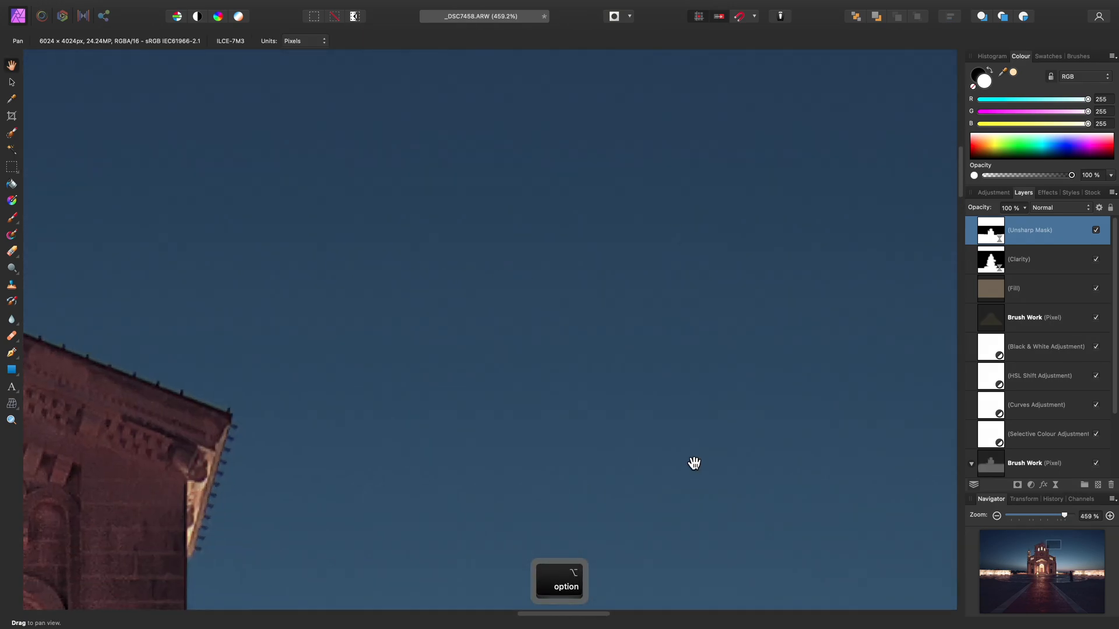
{"action": "left_click_drag", "start_coordinate": [694, 462], "coordinate": [584, 355]}
{"action": "left_click_drag", "start_coordinate": [635, 432], "coordinate": [530, 312]}
{"action": "left_click_drag", "start_coordinate": [646, 480], "coordinate": [475, 339]}
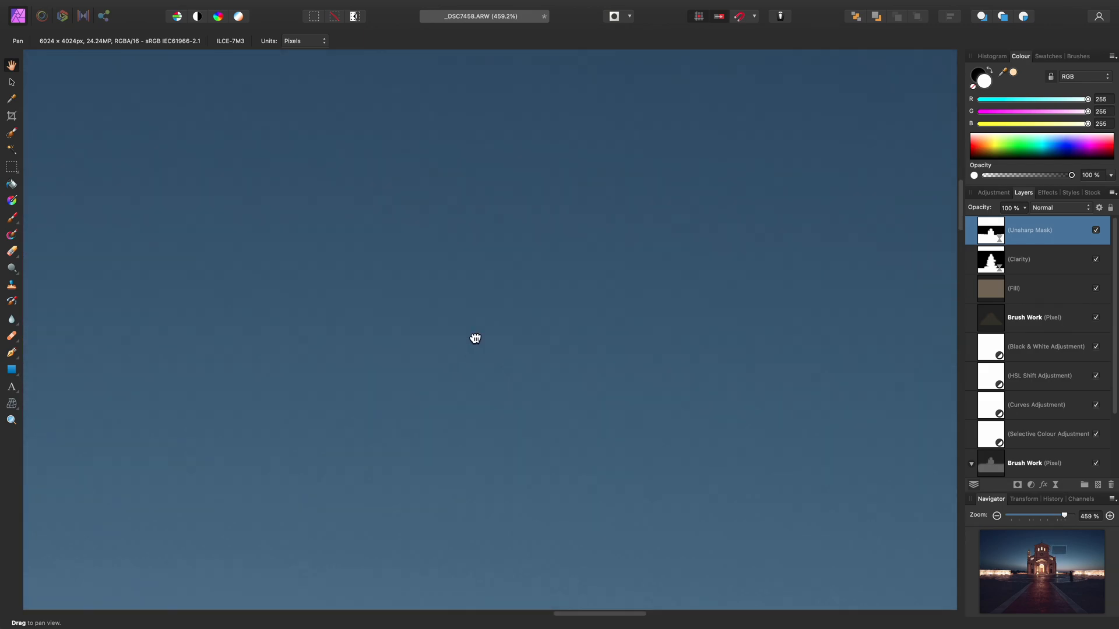
{"action": "left_click_drag", "start_coordinate": [497, 492], "coordinate": [875, 295]}
{"action": "left_click_drag", "start_coordinate": [608, 412], "coordinate": [678, 493]}
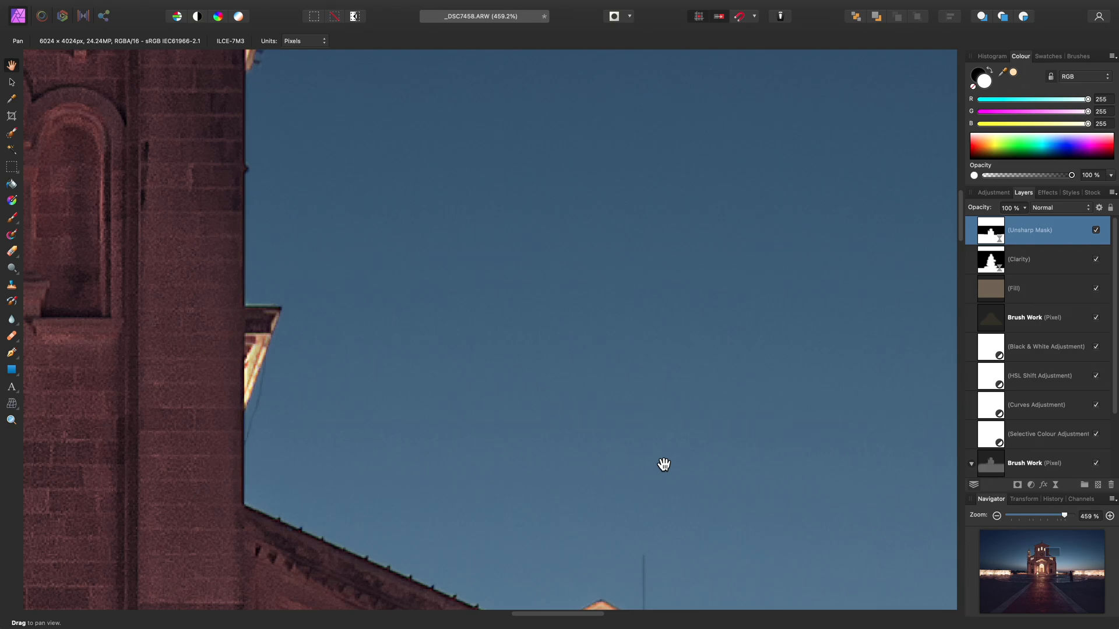
Inspect the sharpening along the church's right roofline and around the cross at its peak.
{"action": "left_click_drag", "start_coordinate": [524, 327], "coordinate": [641, 518]}
{"action": "left_click_drag", "start_coordinate": [513, 291], "coordinate": [541, 412]}
{"action": "left_click_drag", "start_coordinate": [497, 281], "coordinate": [631, 474]}
{"action": "left_click_drag", "start_coordinate": [519, 308], "coordinate": [617, 369]}
{"action": "left_click_drag", "start_coordinate": [470, 351], "coordinate": [613, 376]}
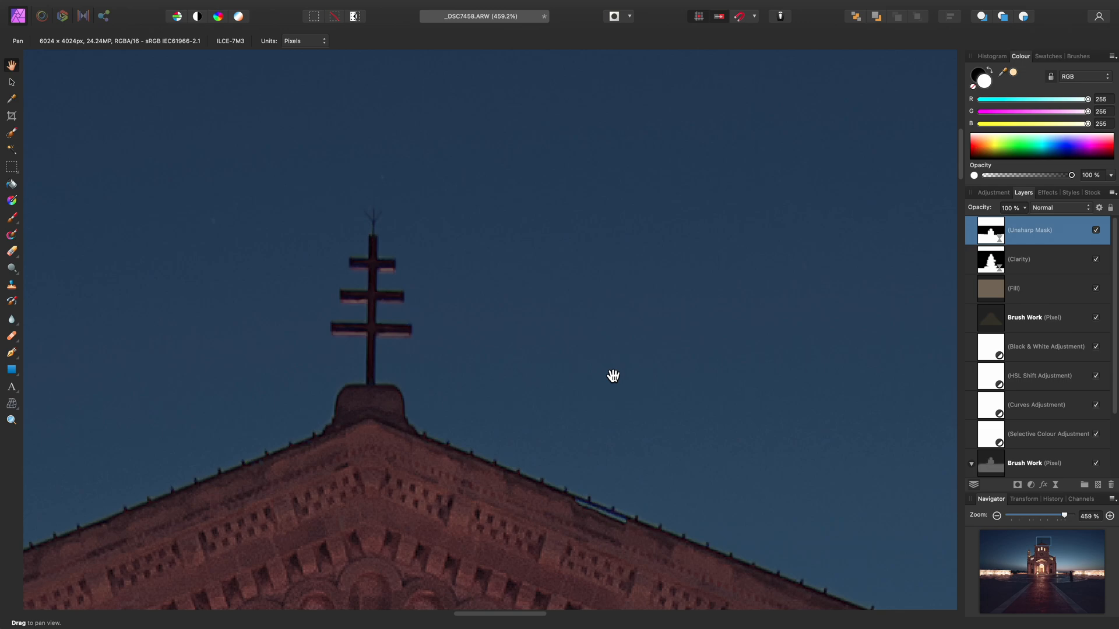
{"action": "left_click_drag", "start_coordinate": [613, 376], "coordinate": [747, 452]}
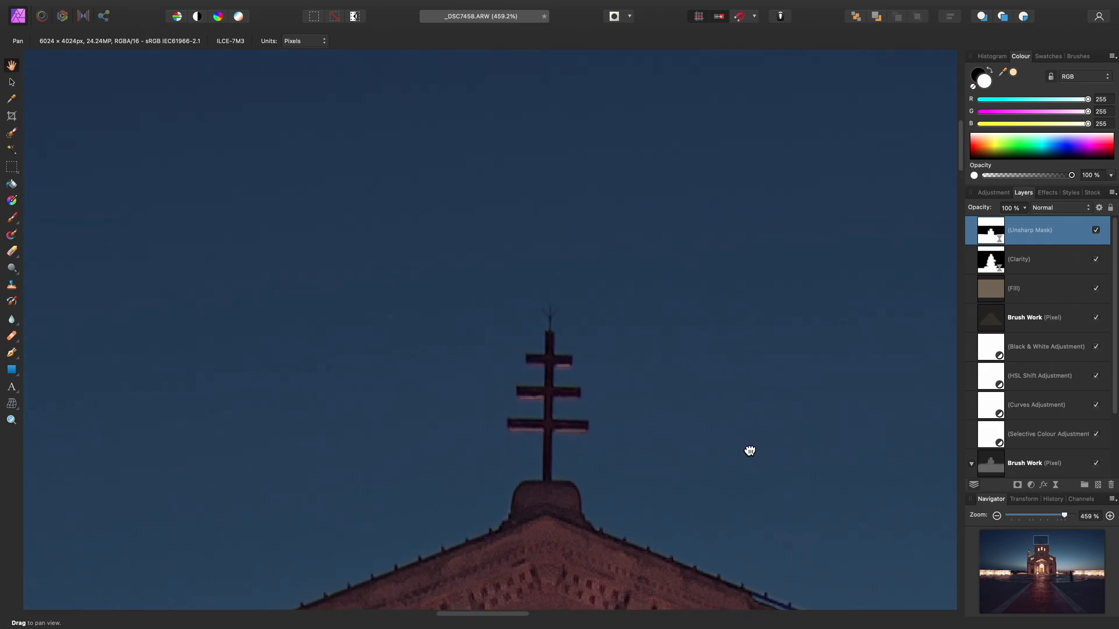
{"action": "left_click_drag", "start_coordinate": [499, 473], "coordinate": [693, 449]}
Examine the left roof edge and the bell tower up close, returning to the full image.
{"action": "scroll", "coordinate": [693, 449], "scroll_direction": "down", "scroll_amount": 10}
{"action": "scroll", "coordinate": [694, 449], "scroll_direction": "left", "scroll_amount": 8}
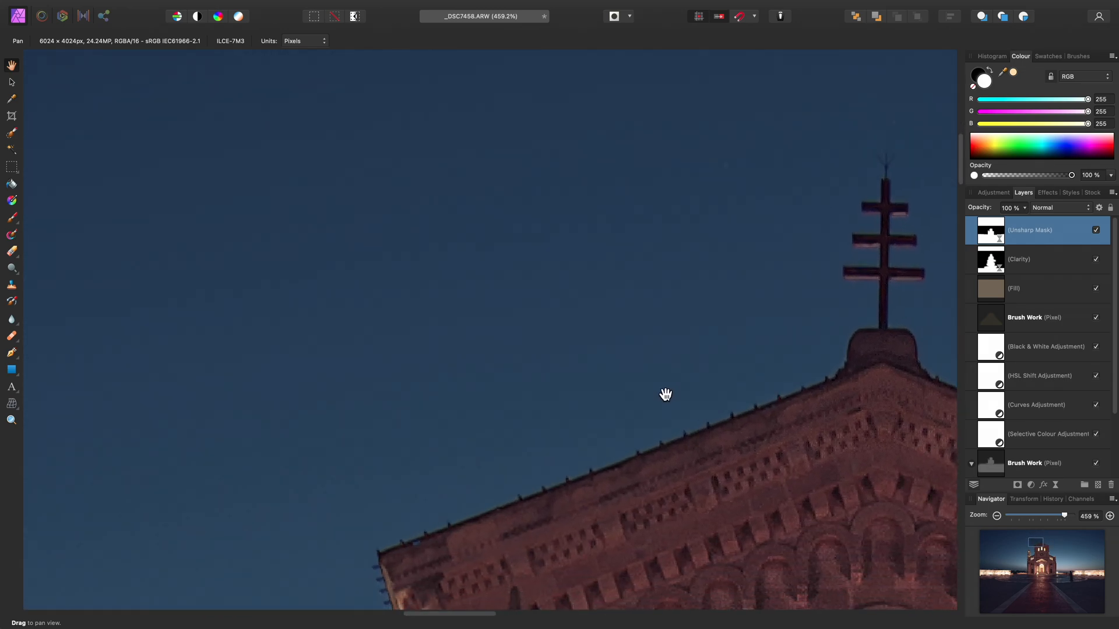
{"action": "left_click_drag", "start_coordinate": [578, 488], "coordinate": [665, 334]}
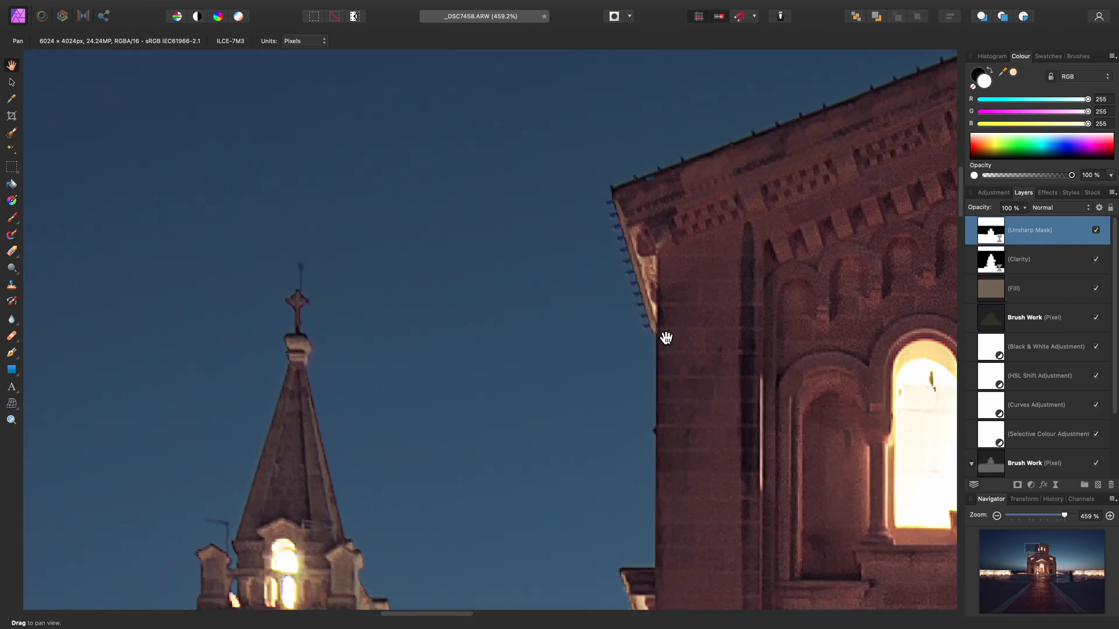
{"action": "scroll", "coordinate": [612, 395], "scroll_direction": "down", "scroll_amount": 5}
{"action": "scroll", "coordinate": [612, 394], "scroll_direction": "left", "scroll_amount": 3}
{"action": "left_click_drag", "start_coordinate": [591, 429], "coordinate": [627, 233]}
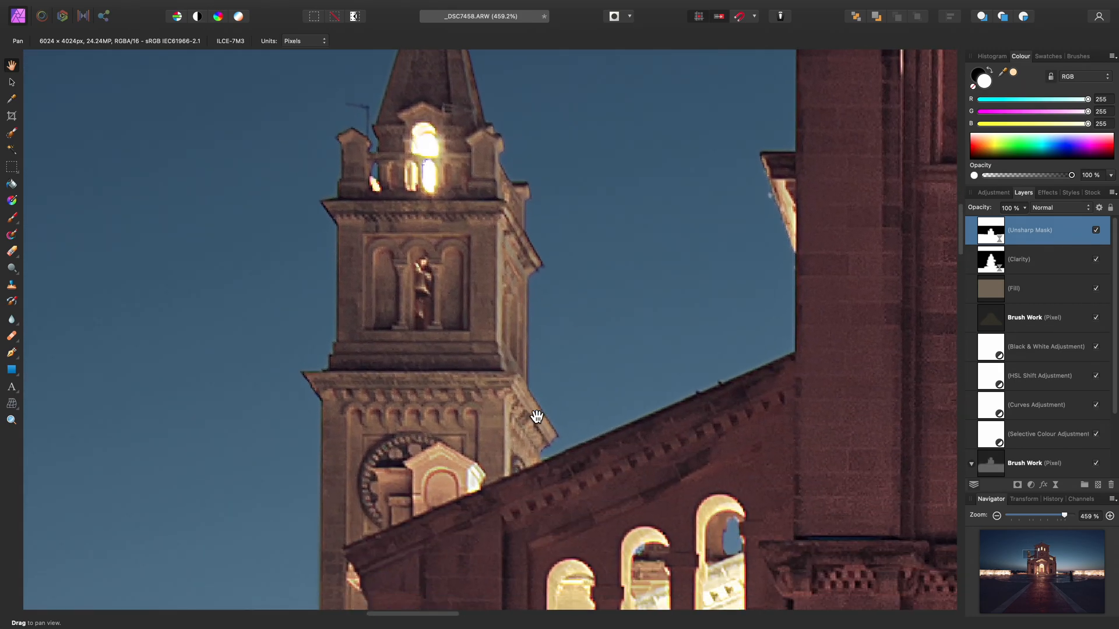
{"action": "left_click_drag", "start_coordinate": [536, 417], "coordinate": [570, 312]}
{"action": "key", "text": "super+0"}
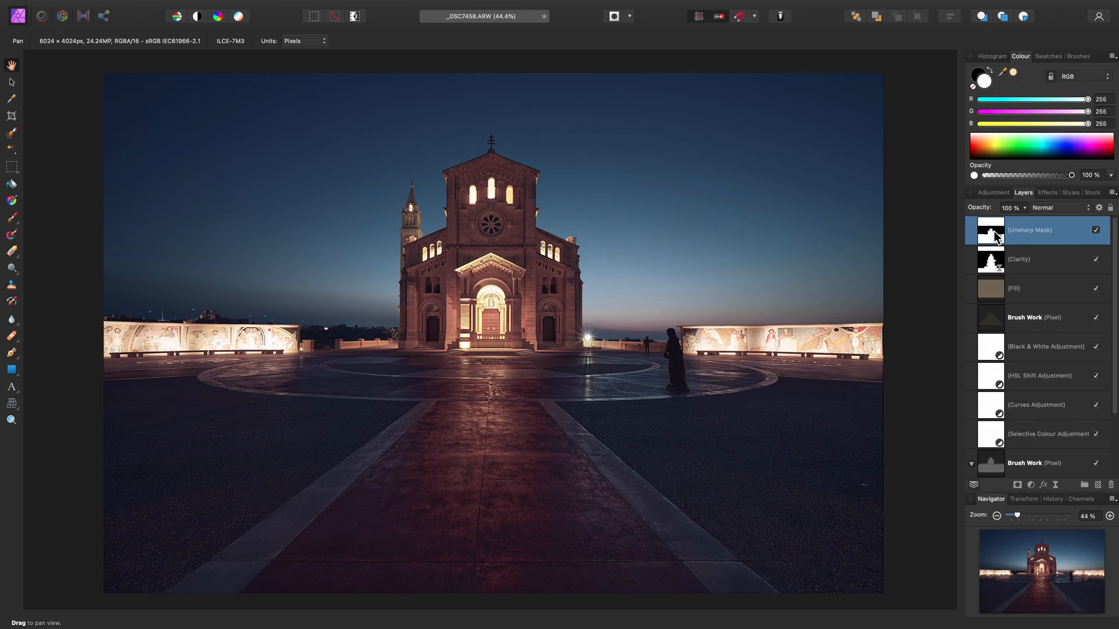
Set the Unsharp Mask layer's radius to 1 px and its factor to 1.5, closing its settings.
{"action": "double_click", "coordinate": [998, 236]}
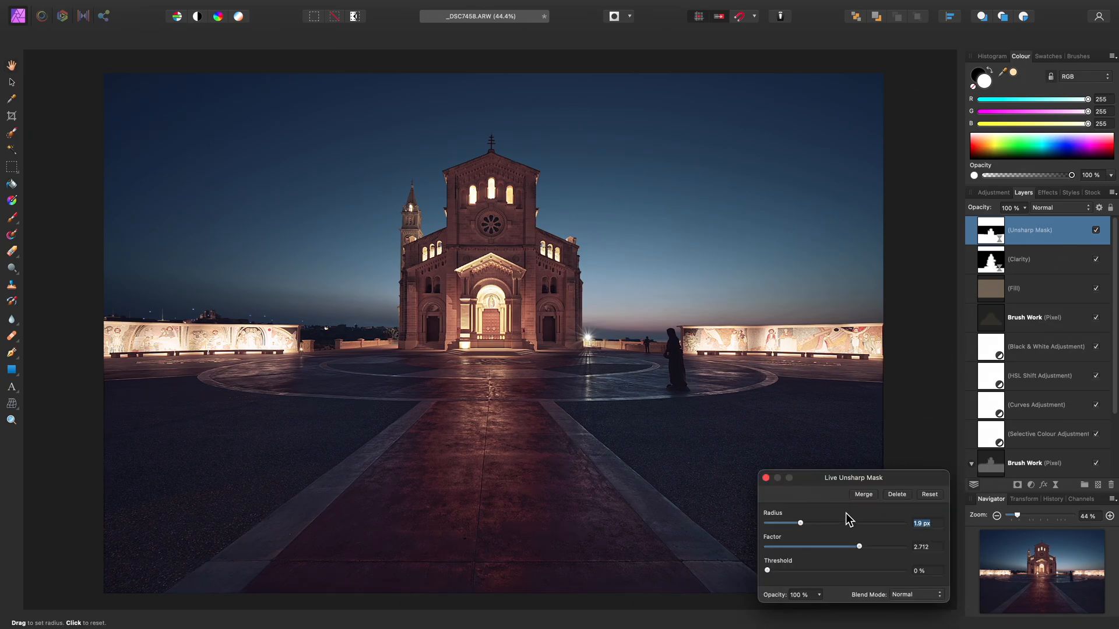
{"action": "type", "text": "1"}
{"action": "key", "text": "Tab"}
{"action": "type", "text": "1"}
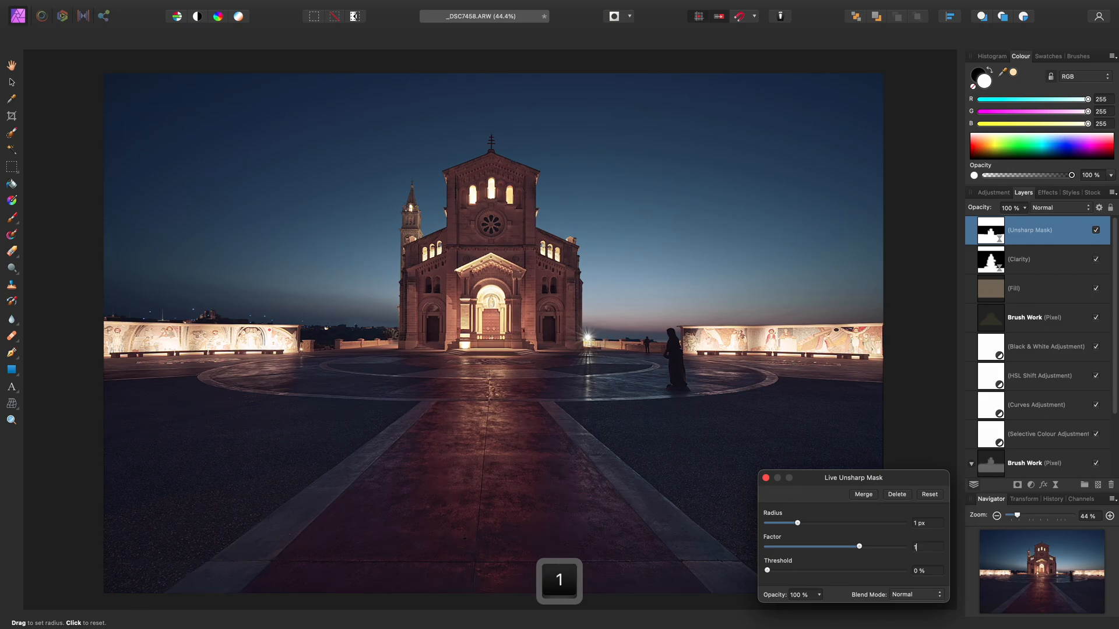
{"action": "type", "text": ".5"}
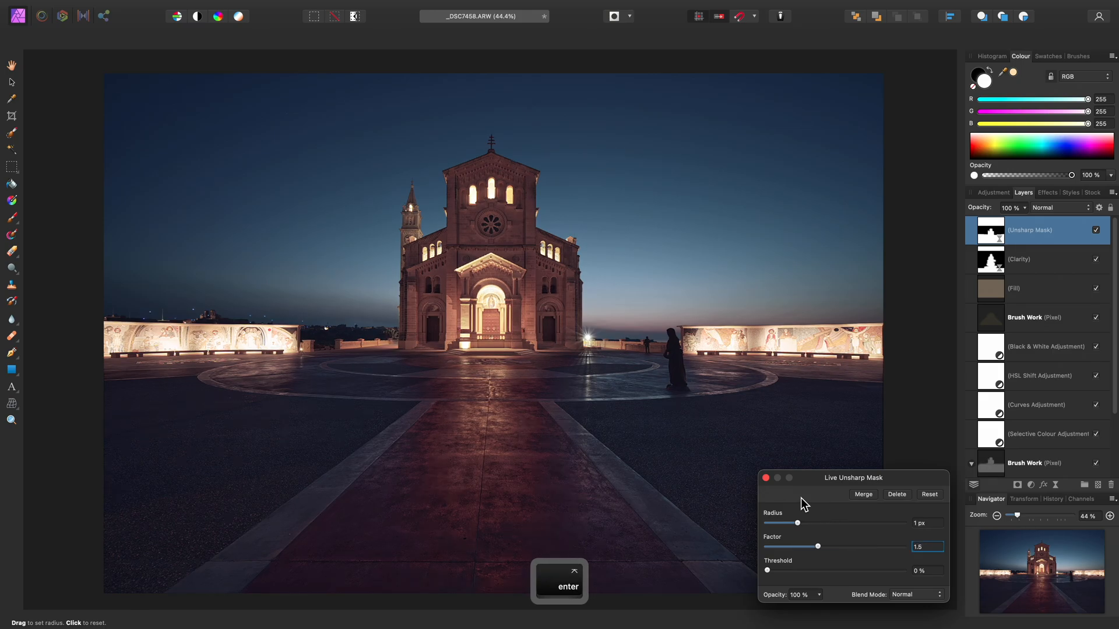
{"action": "left_click", "coordinate": [766, 478]}
Adjust the opacity of the Brush Work layer directly beneath the Fill layer.
{"action": "scroll", "coordinate": [524, 343], "scroll_direction": "up", "scroll_amount": 3}
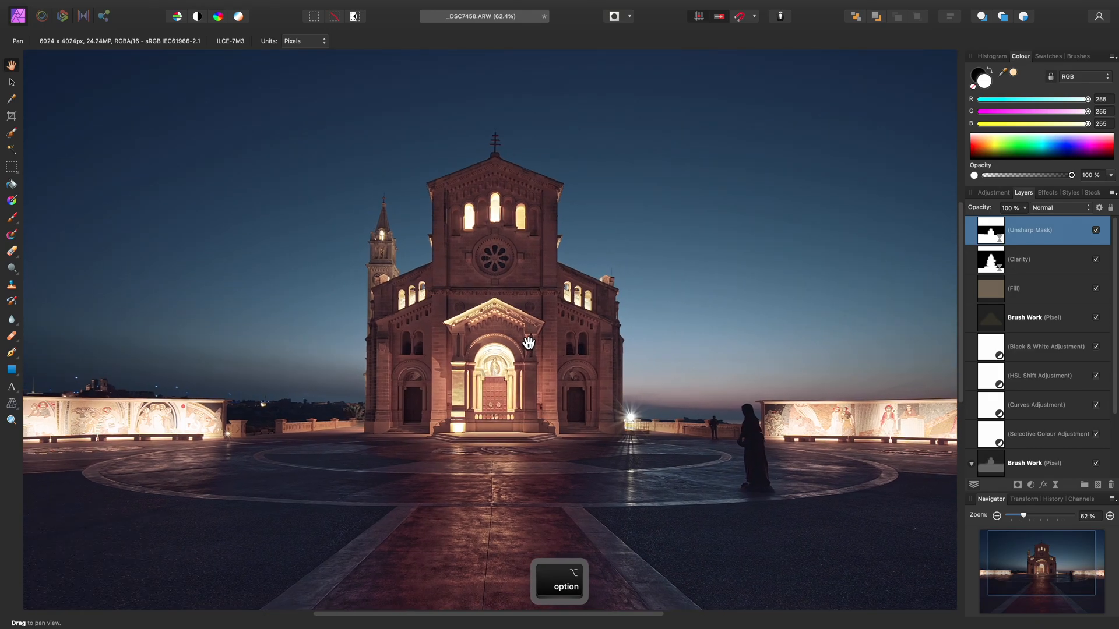
{"action": "left_click", "coordinate": [1024, 330]}
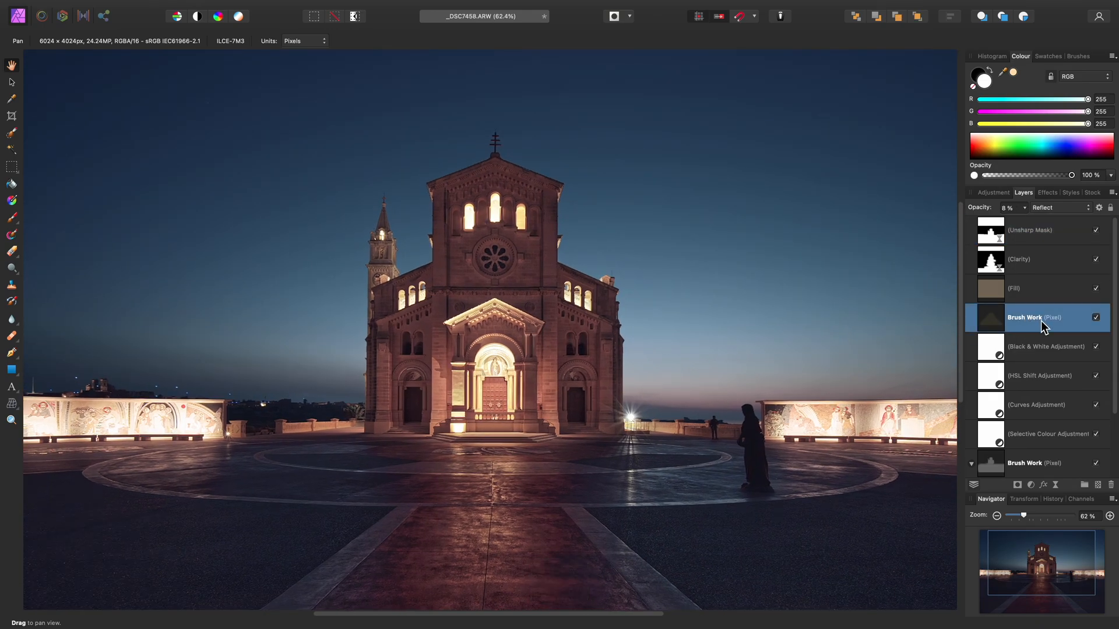
{"action": "left_click", "coordinate": [1024, 209]}
{"action": "mouse_move", "coordinate": [1032, 219]}
{"action": "left_mouse_down"}
{"action": "mouse_move", "coordinate": [1061, 225]}
{"action": "mouse_move", "coordinate": [1016, 223]}
{"action": "left_mouse_up"}
Raise the opacity of the Fill layer that uses the Divide blend mode.
{"action": "left_click", "coordinate": [1031, 285]}
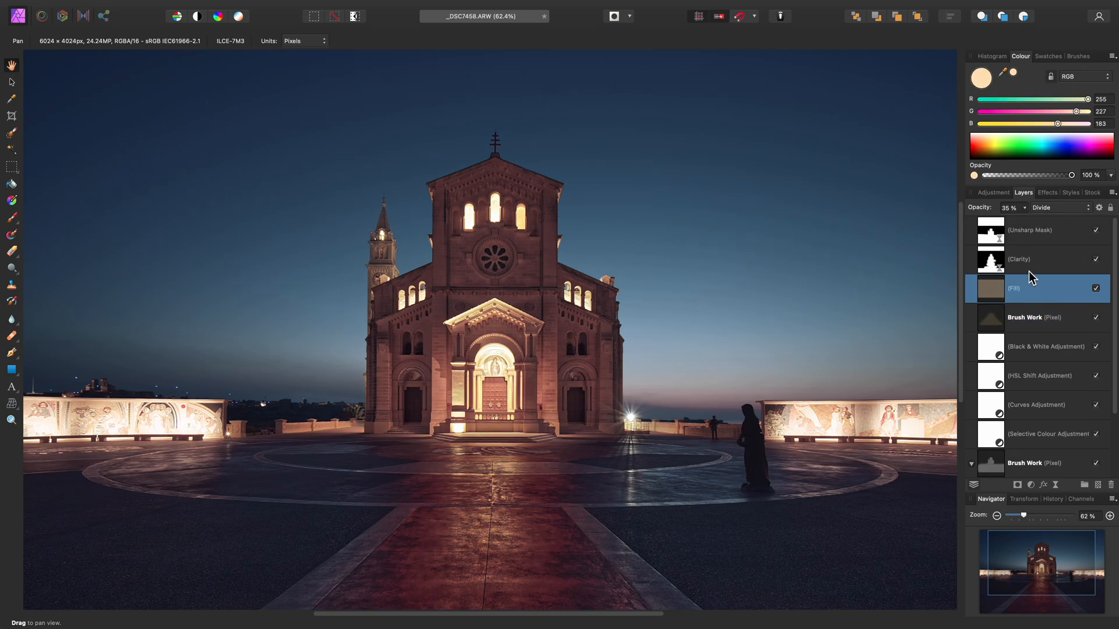
{"action": "left_click", "coordinate": [1024, 208]}
{"action": "left_click_drag", "start_coordinate": [1024, 221], "coordinate": [1049, 227]}
Add a Brightness / Contrast adjustment layer above the Unsharp Mask layer.
{"action": "left_click", "coordinate": [1031, 224]}
{"action": "scroll", "coordinate": [627, 367], "scroll_direction": "down", "scroll_amount": 3}
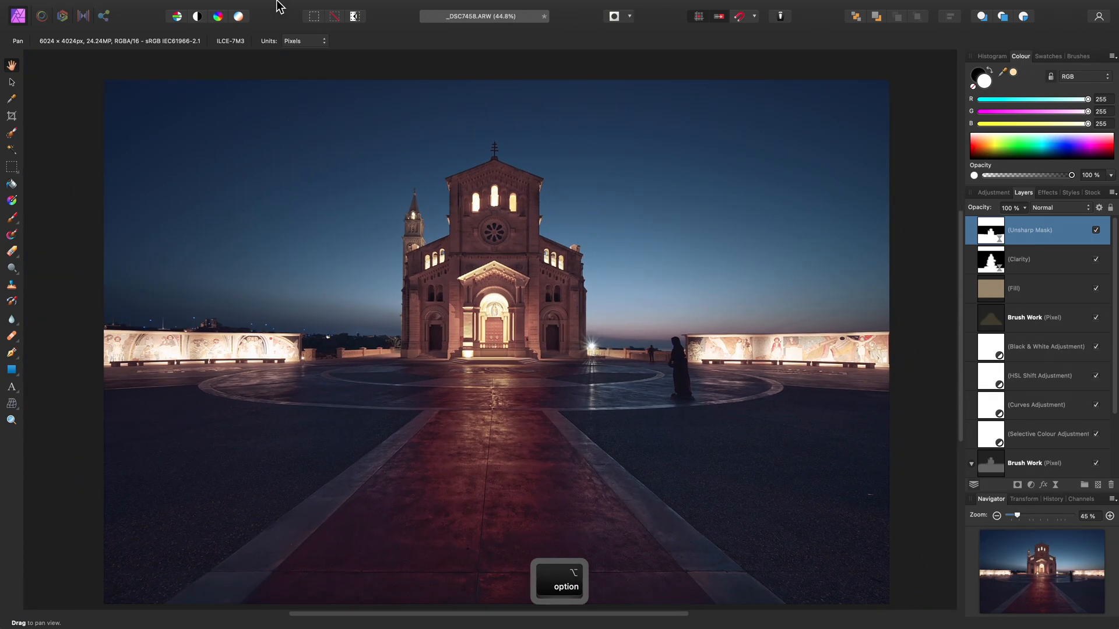
{"action": "left_click", "coordinate": [239, 7]}
{"action": "mouse_move", "coordinate": [361, 171]}
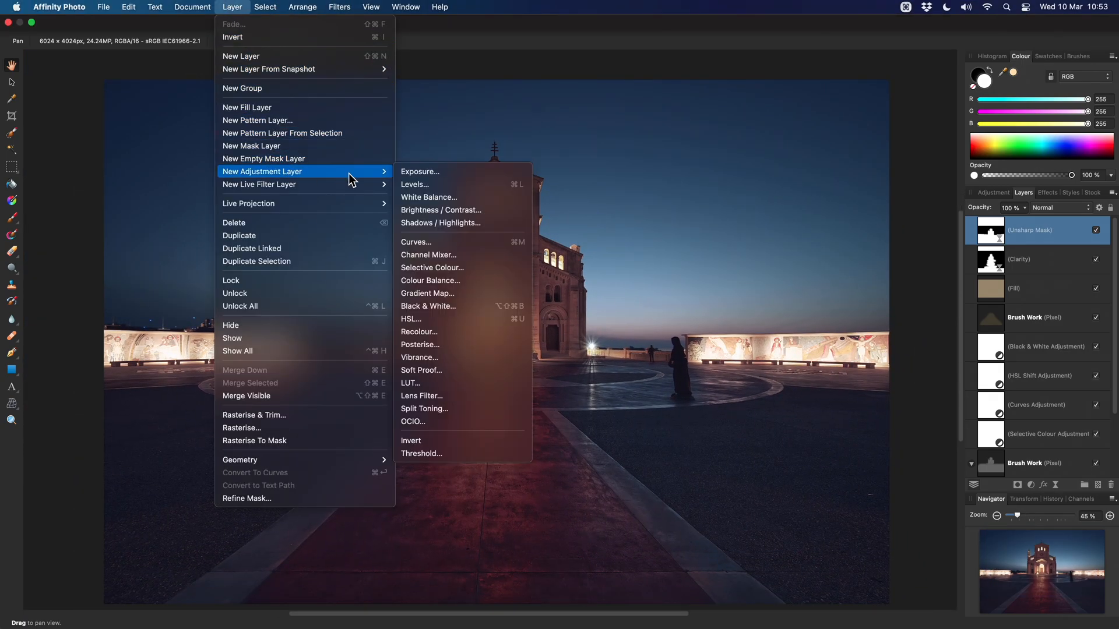
{"action": "left_click", "coordinate": [498, 211]}
With the photo at thumbnail size, set the adjustment's brightness to 14% and contrast to 11%.
{"action": "left_click_drag", "start_coordinate": [531, 296], "coordinate": [525, 380]}
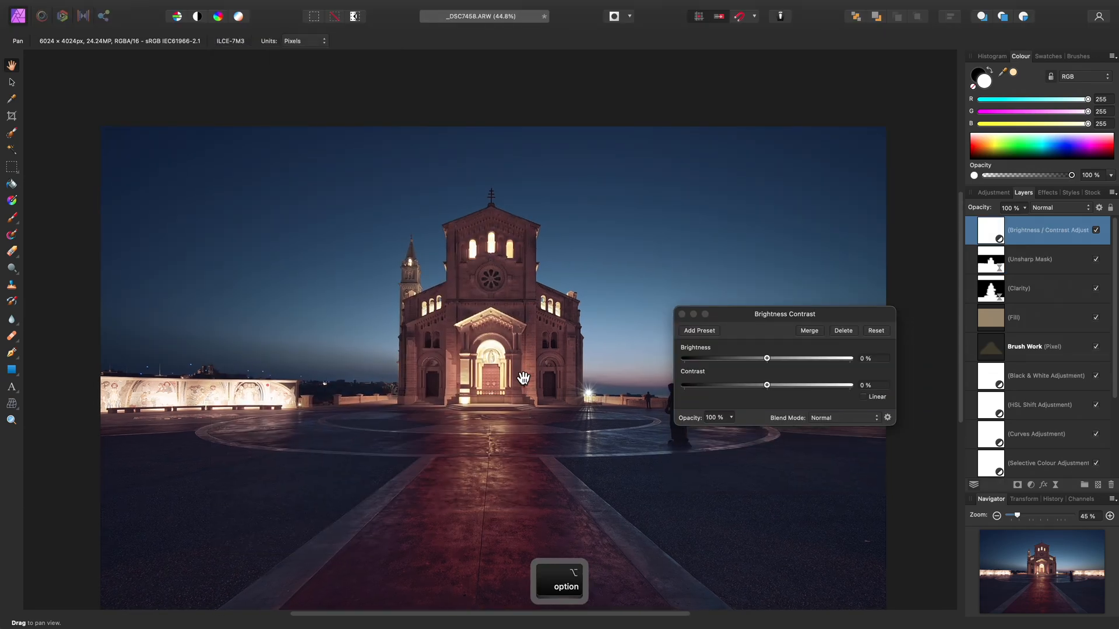
{"action": "scroll", "coordinate": [540, 400], "scroll_direction": "down", "scroll_amount": 5}
{"action": "scroll", "coordinate": [515, 354], "scroll_direction": "right", "scroll_amount": 1}
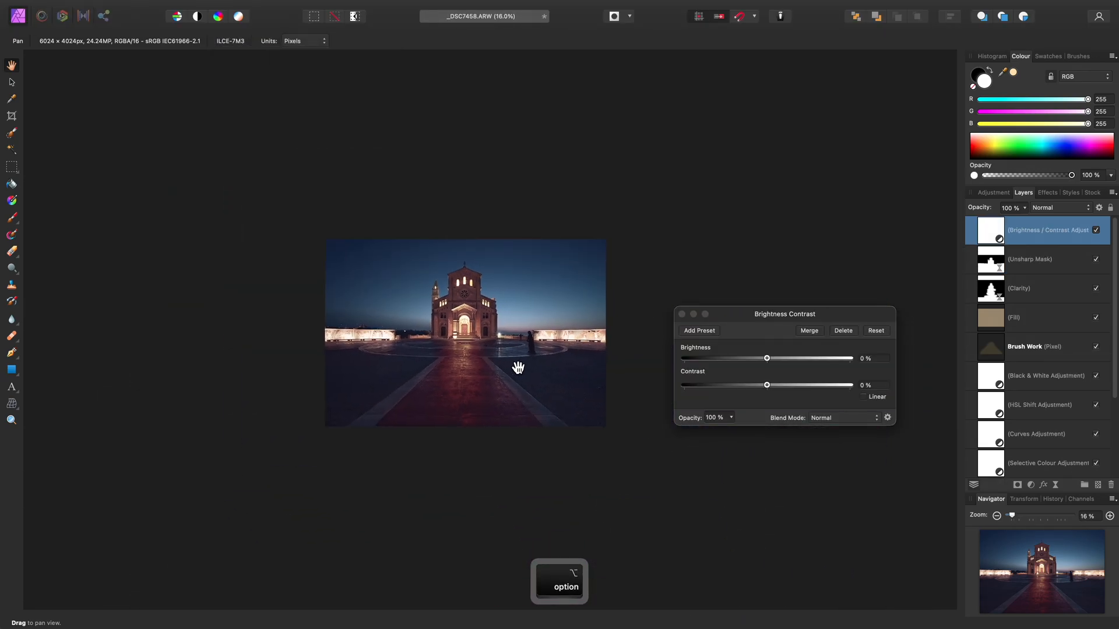
{"action": "scroll", "coordinate": [517, 362], "scroll_direction": "down", "scroll_amount": 1}
{"action": "left_click_drag", "start_coordinate": [767, 358], "coordinate": [775, 386]}
{"action": "scroll", "coordinate": [531, 368], "scroll_direction": "down", "scroll_amount": 1}
{"action": "scroll", "coordinate": [531, 368], "scroll_direction": "down", "scroll_amount": 3}
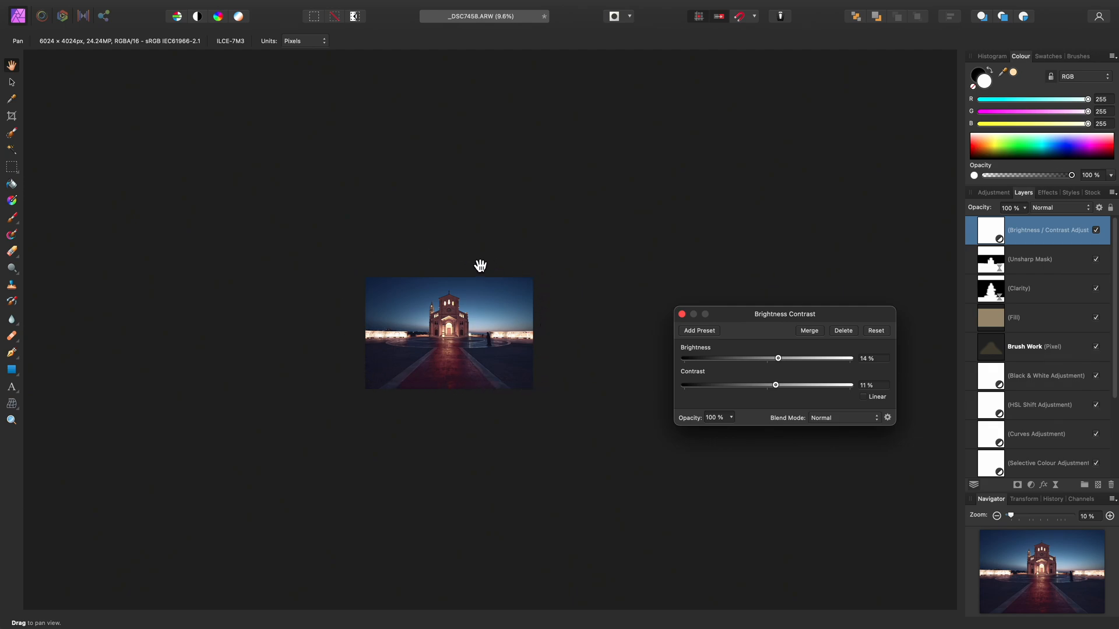
Increase the brightness to 19%, check the photo at thumbnail size, and close the adjustment's settings.
{"action": "mouse_move", "coordinate": [779, 359]}
{"action": "left_mouse_down"}
{"action": "mouse_move", "coordinate": [767, 386]}
{"action": "mouse_move", "coordinate": [776, 385]}
{"action": "mouse_move", "coordinate": [772, 359]}
{"action": "mouse_move", "coordinate": [782, 359]}
{"action": "left_mouse_up"}
{"action": "scroll", "coordinate": [420, 353], "scroll_direction": "down", "scroll_amount": 5}
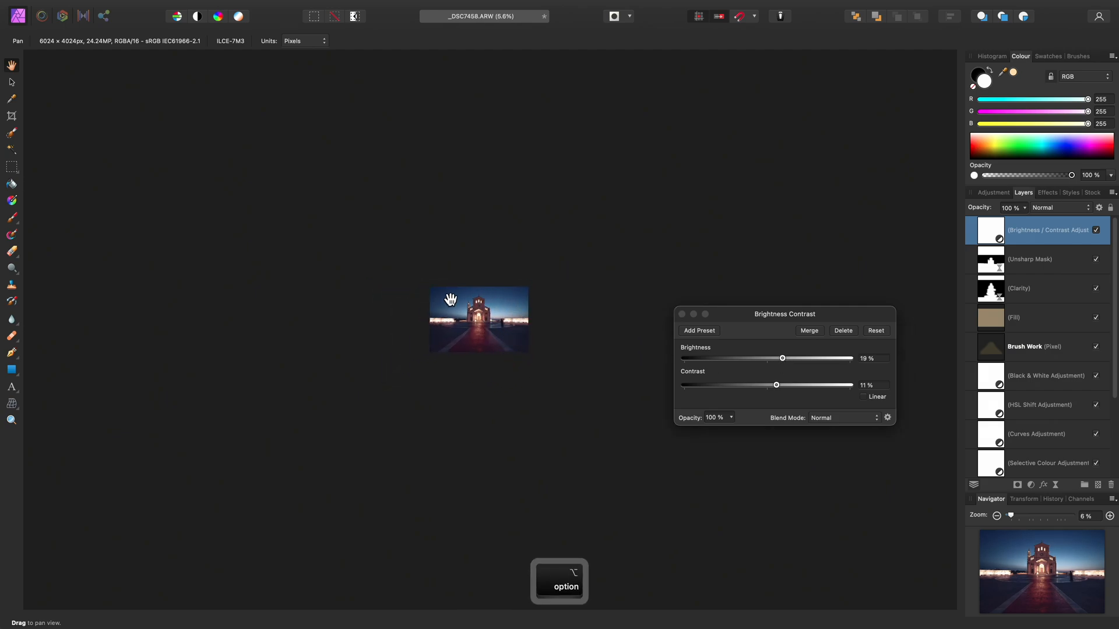
{"action": "scroll", "coordinate": [466, 318], "scroll_direction": "up", "scroll_amount": 2}
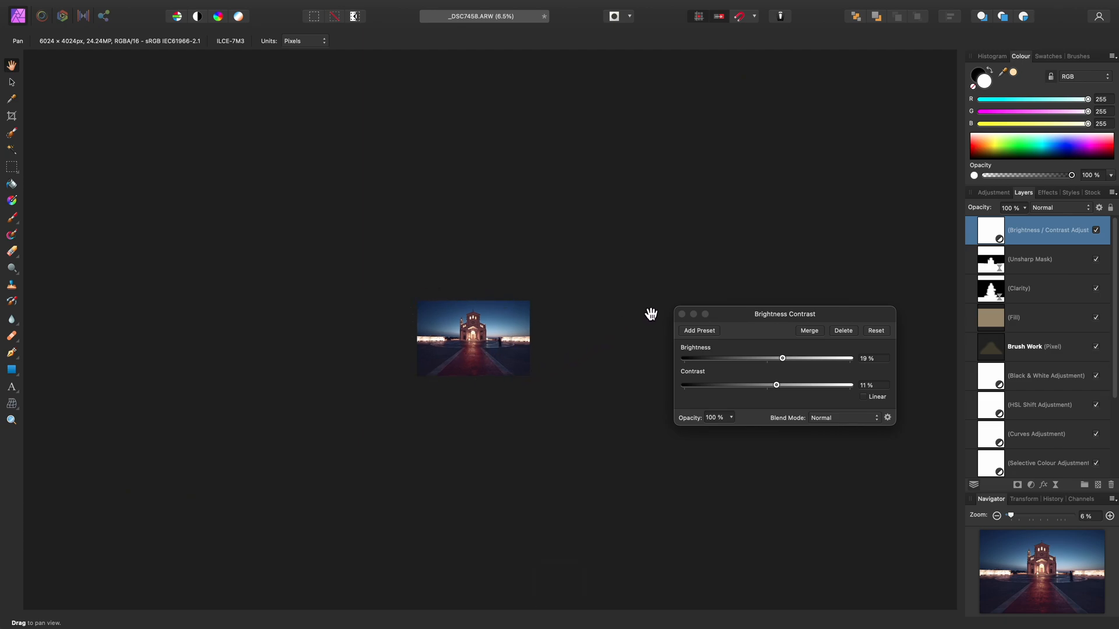
{"action": "left_click", "coordinate": [682, 314]}
{"action": "left_click_drag", "start_coordinate": [623, 328], "coordinate": [629, 317]}
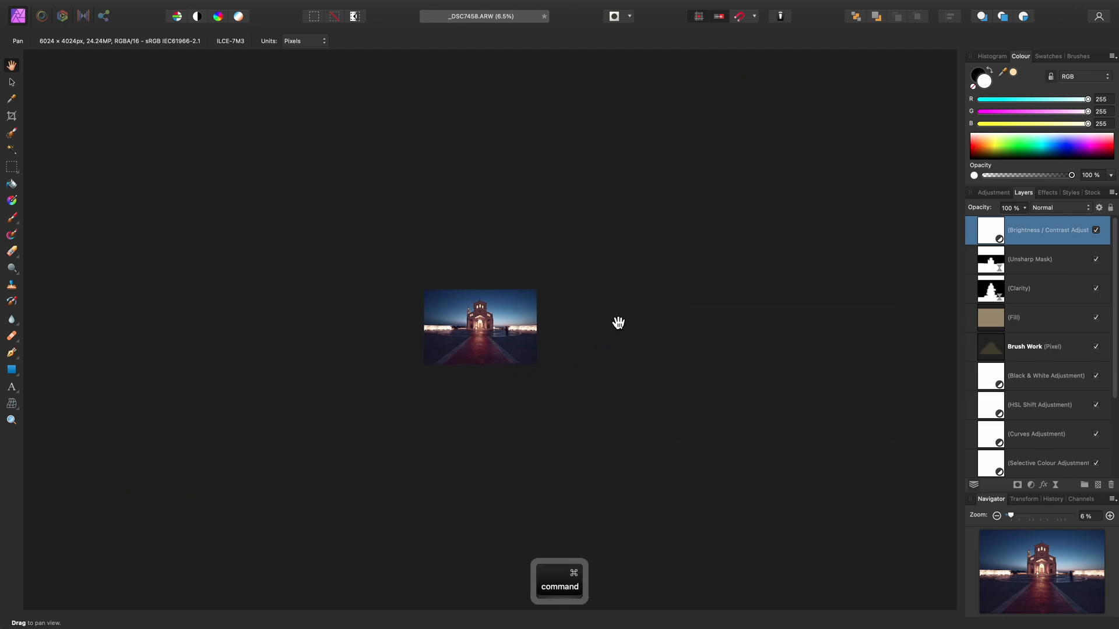
At full-image view, set the Brightness / Contrast adjustment to 13% brightness and 8% contrast, closing its settings.
{"action": "key", "text": "super+0"}
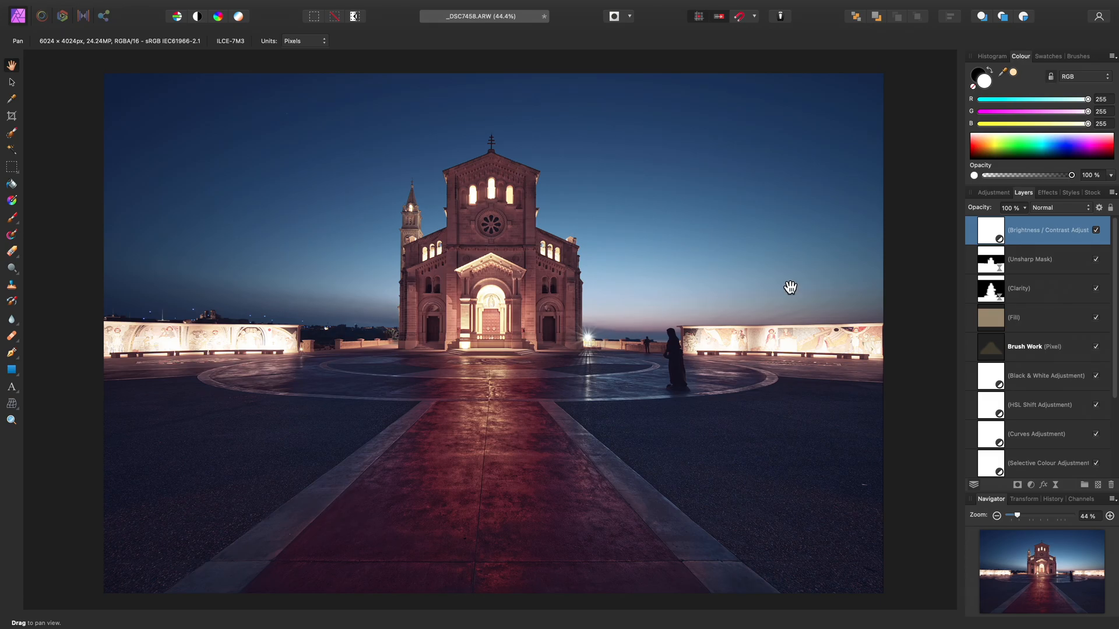
{"action": "double_click", "coordinate": [984, 231]}
{"action": "mouse_move", "coordinate": [782, 362]}
{"action": "left_mouse_down"}
{"action": "mouse_move", "coordinate": [774, 386]}
{"action": "mouse_move", "coordinate": [777, 359]}
{"action": "left_mouse_up"}
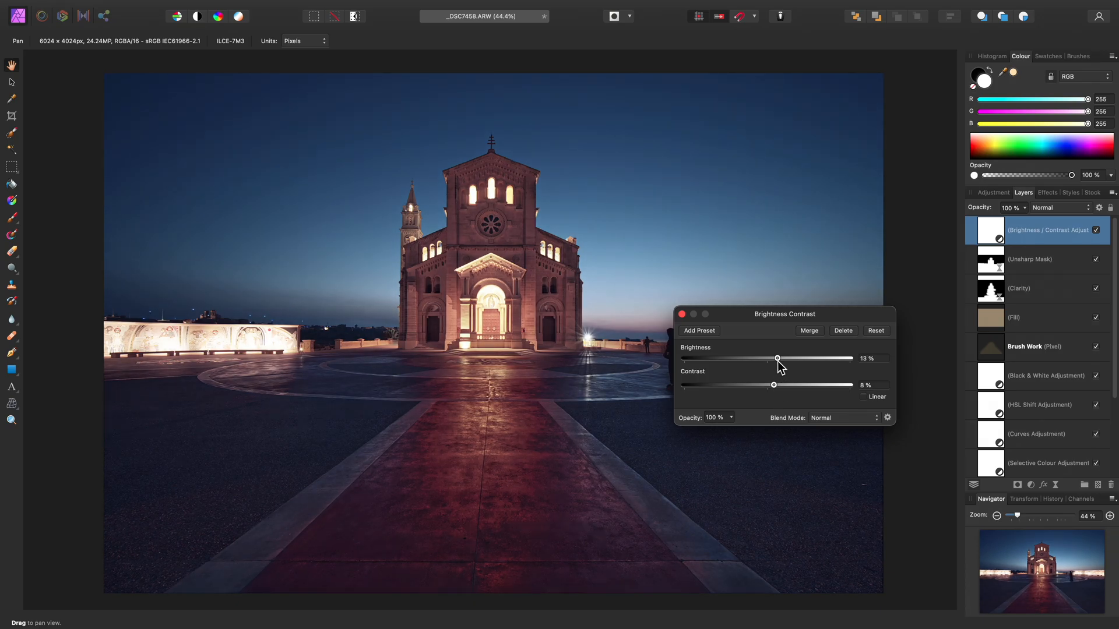
{"action": "left_click", "coordinate": [682, 314]}
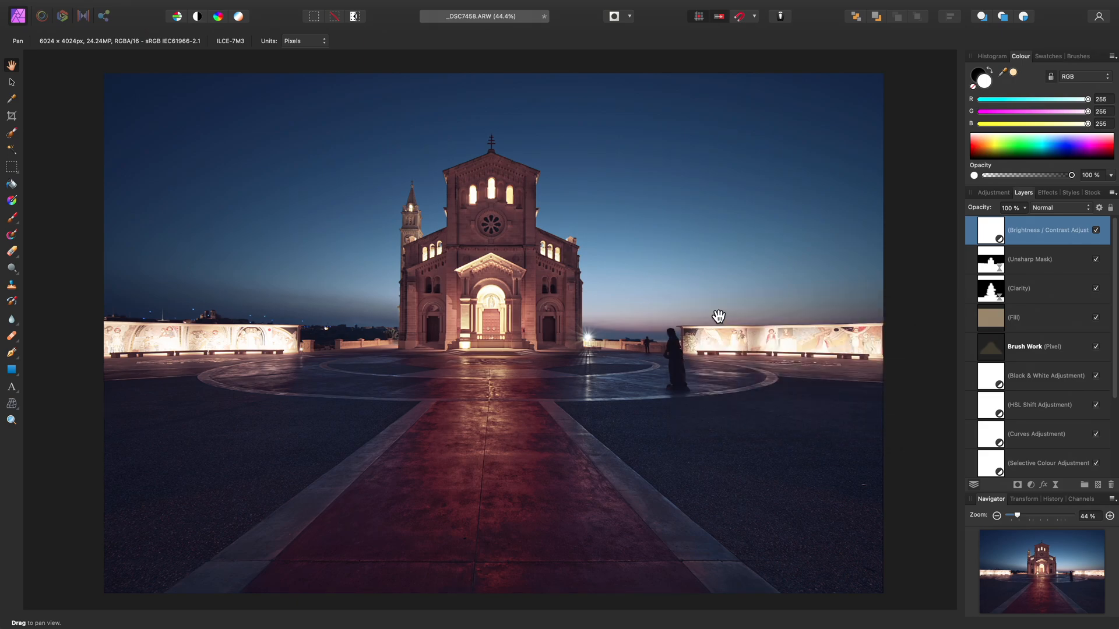
Switch to Finder and open the RAW file _DSC8326.ARW in Affinity Photo.
{"action": "key", "text": "super+Tab"}
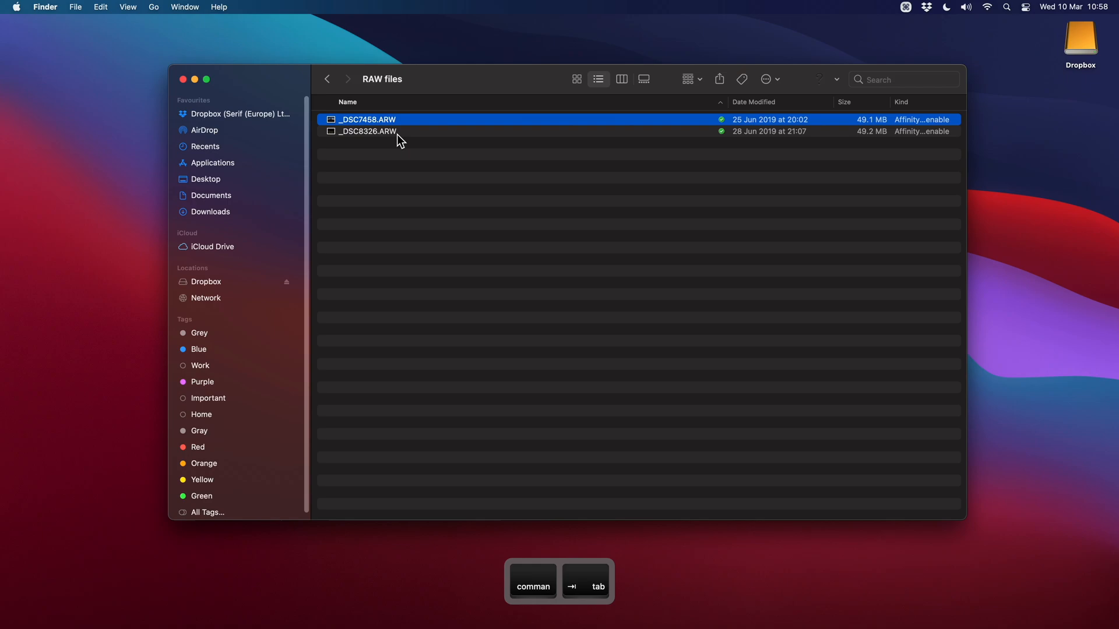
{"action": "left_click_drag", "start_coordinate": [399, 135], "coordinate": [827, 35]}
{"action": "key", "text": "super+Tab"}
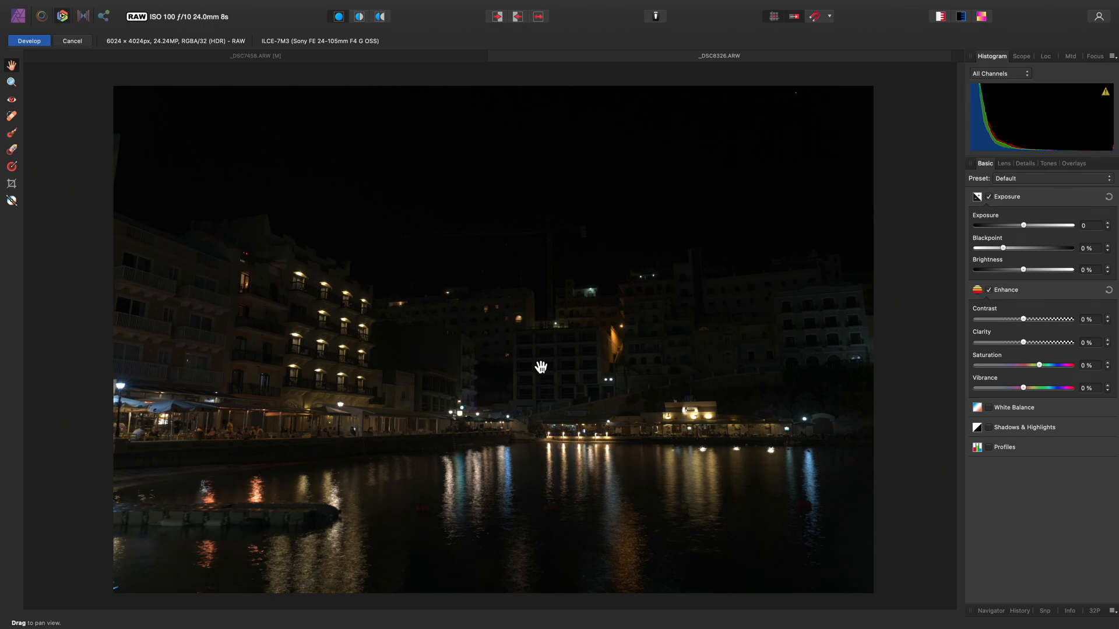
Set the Develop Assistant's tone curve option to Apply tone curve.
{"action": "left_click", "coordinate": [657, 17]}
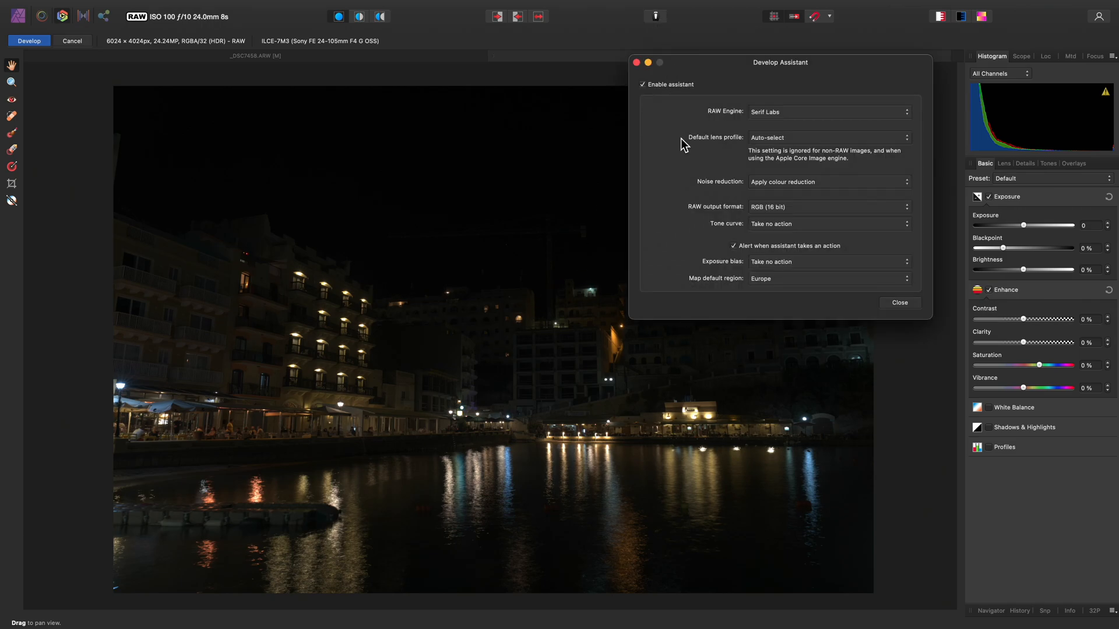
{"action": "left_click", "coordinate": [829, 225]}
{"action": "left_click", "coordinate": [825, 213]}
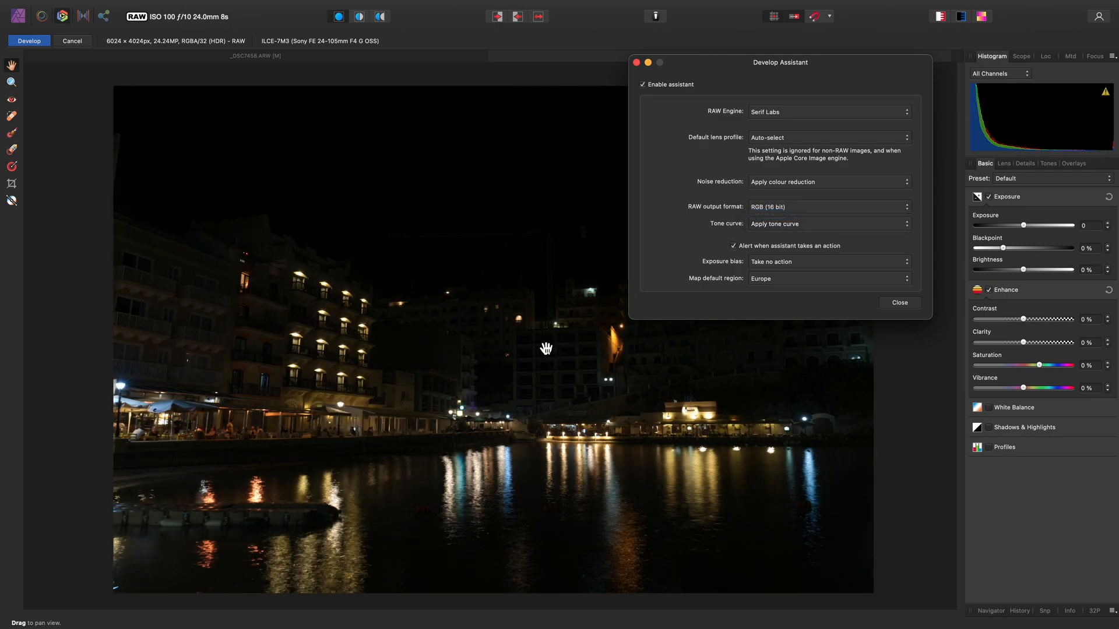
Set the Develop Assistant's tone curve option to Take no action and close the assistant.
{"action": "scroll", "coordinate": [527, 317], "scroll_direction": "up", "scroll_amount": 4}
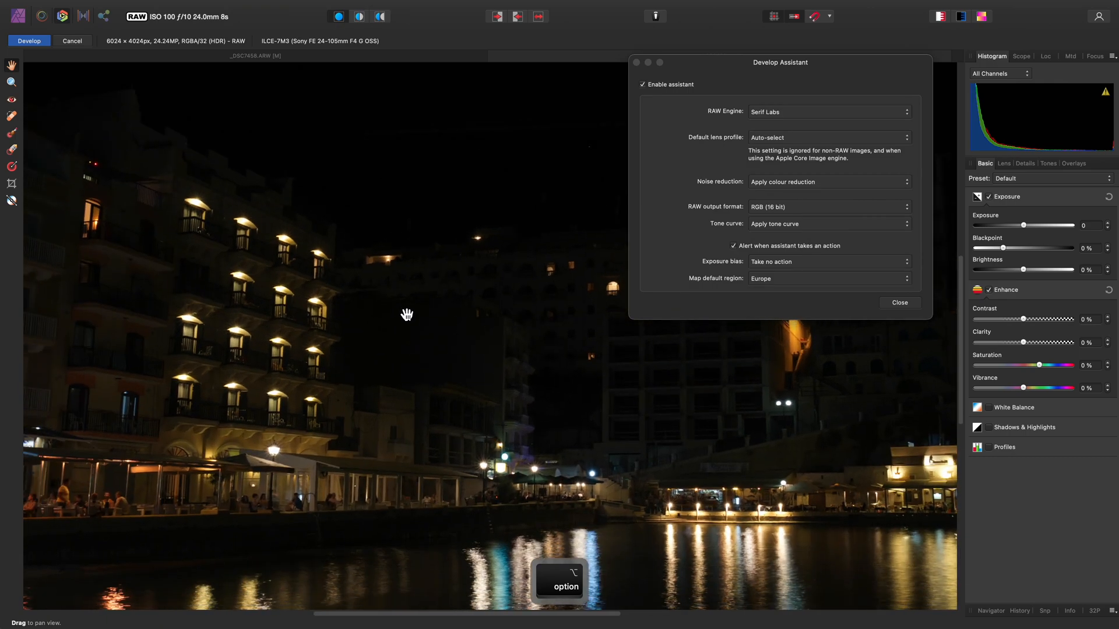
{"action": "left_click", "coordinate": [794, 224]}
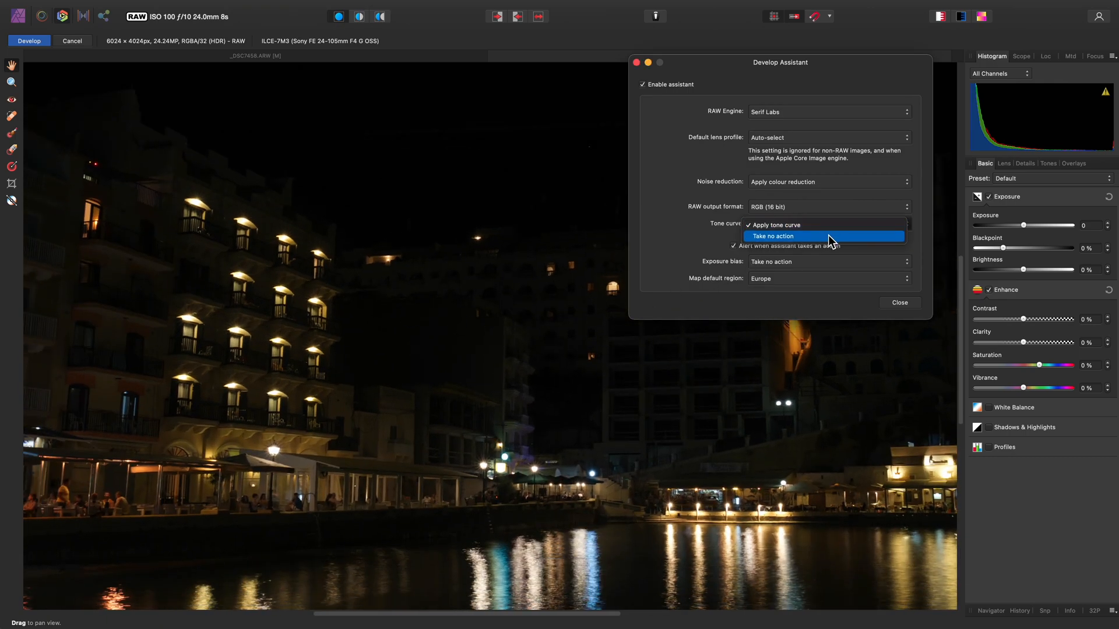
{"action": "left_click", "coordinate": [827, 236]}
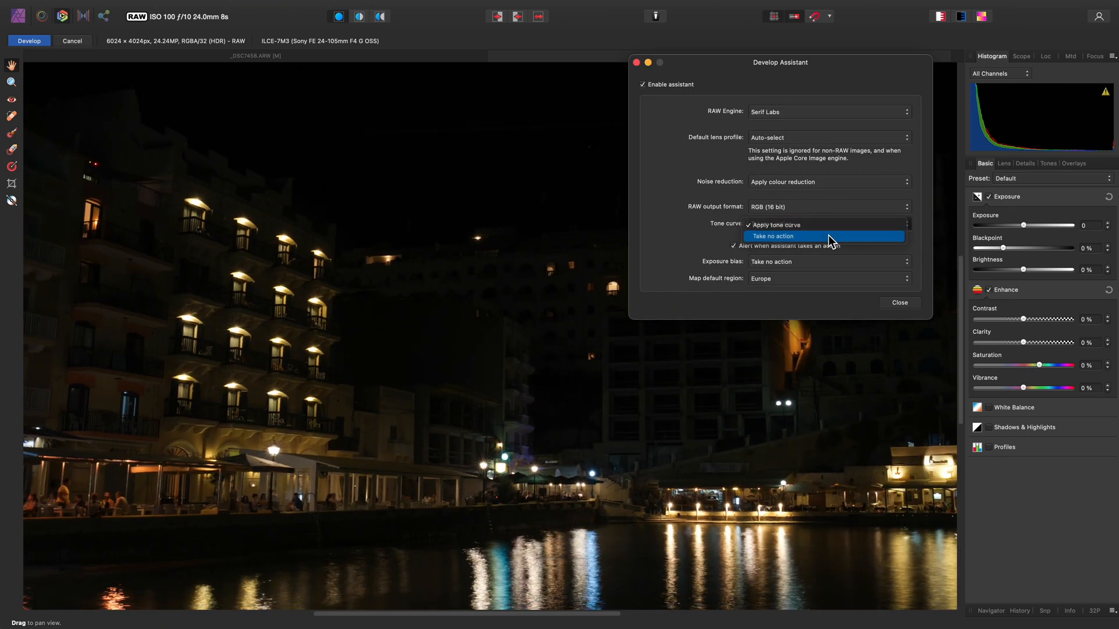
{"action": "left_click", "coordinate": [901, 306]}
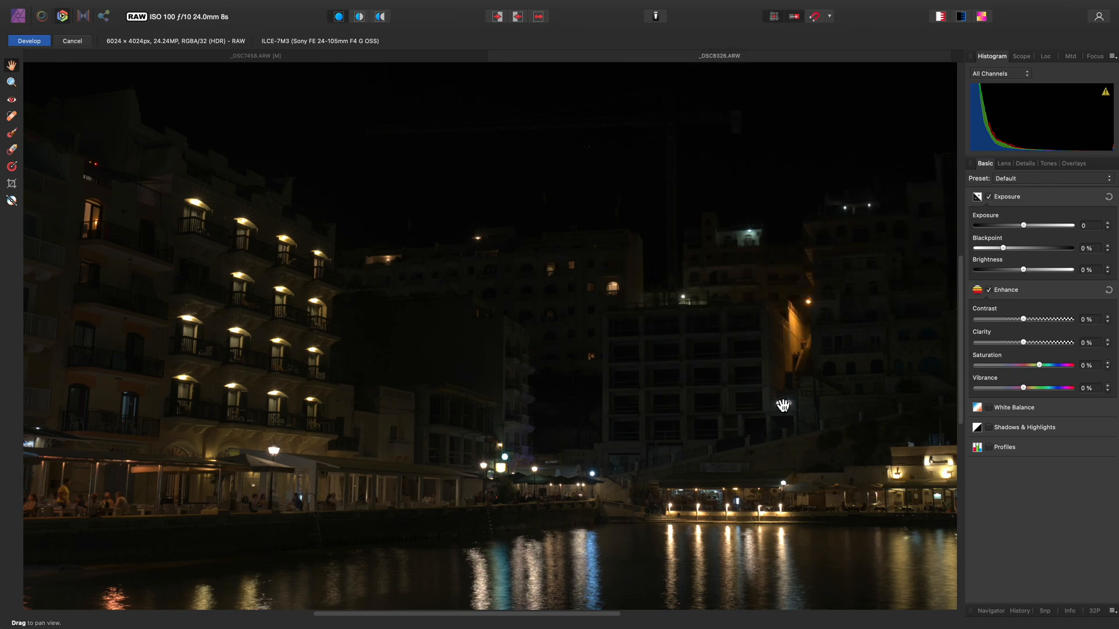
Enable Shadows & Highlights and lower Highlights to -63% while viewing the waterfront lamps up close.
{"action": "left_click", "coordinate": [989, 427]}
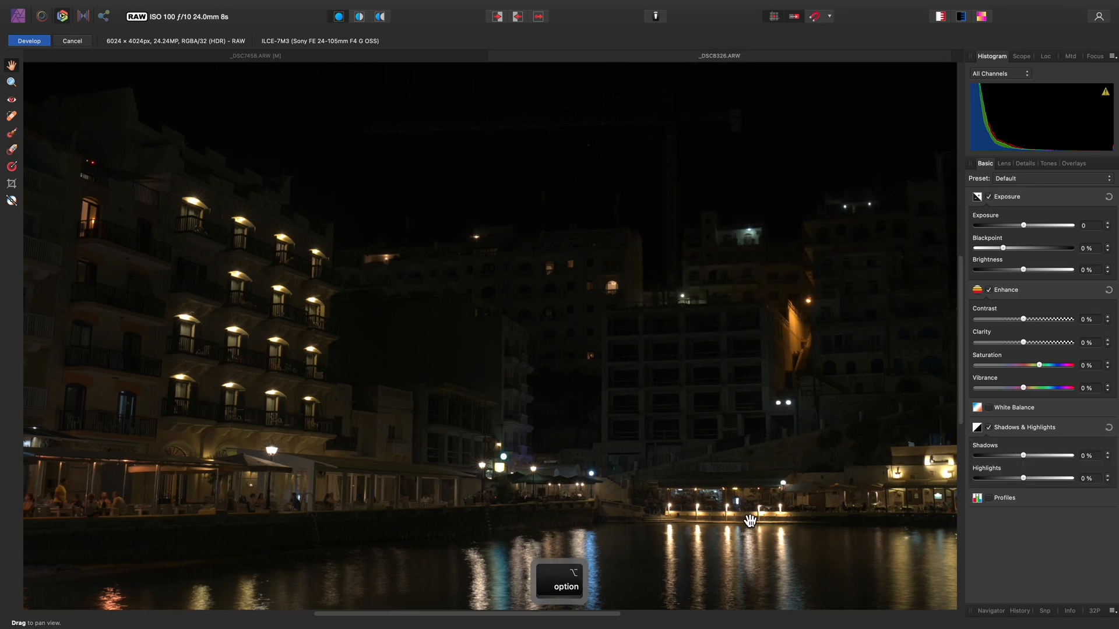
{"action": "scroll", "coordinate": [750, 520], "scroll_direction": "up", "scroll_amount": 5}
{"action": "scroll", "coordinate": [750, 521], "scroll_direction": "up", "scroll_amount": 3}
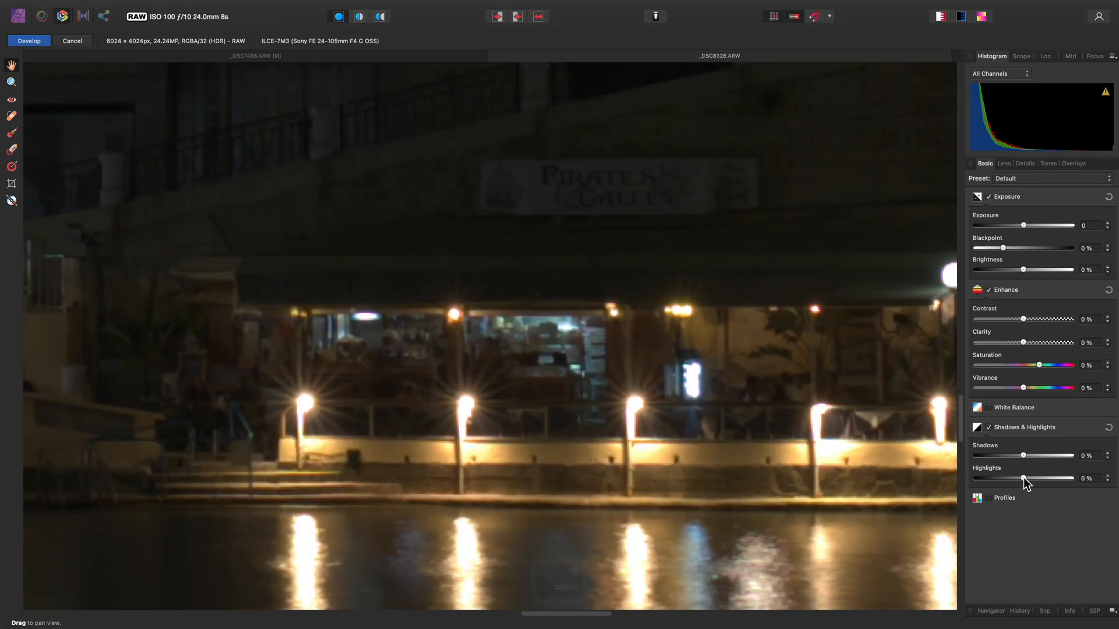
{"action": "left_click_drag", "start_coordinate": [1023, 478], "coordinate": [993, 479]}
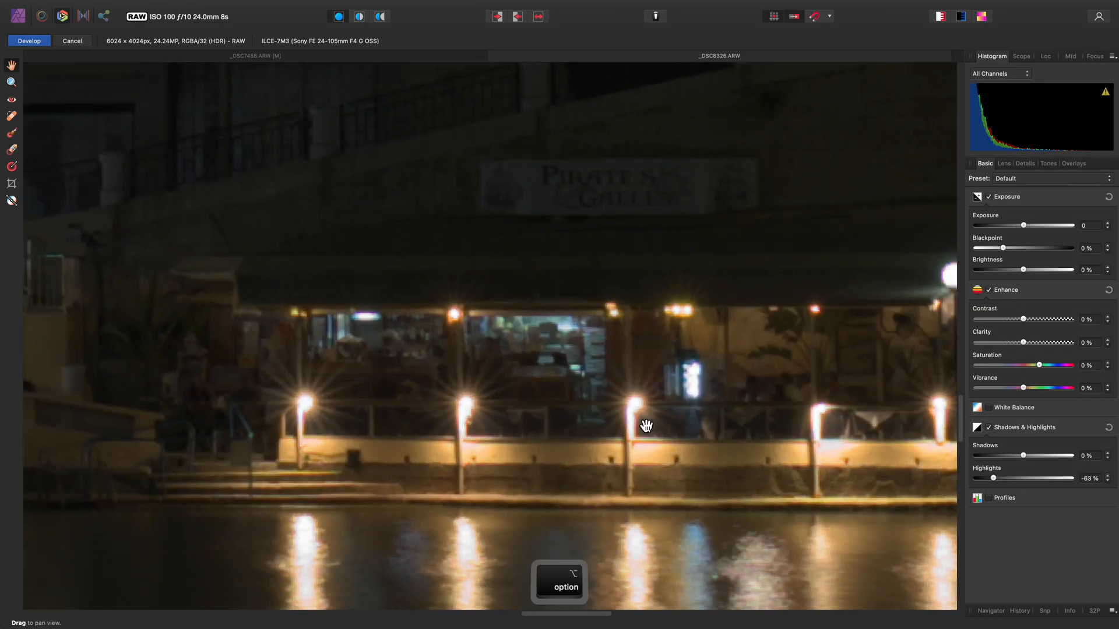
Try Highlights at -81% and inspect the lamp posts along the waterfront terrace.
{"action": "scroll", "coordinate": [655, 426], "scroll_direction": "up", "scroll_amount": 4}
{"action": "mouse_move", "coordinate": [993, 479]}
{"action": "left_mouse_down"}
{"action": "mouse_move", "coordinate": [975, 478]}
{"action": "mouse_move", "coordinate": [984, 479]}
{"action": "left_mouse_up"}
{"action": "left_click_drag", "start_coordinate": [761, 420], "coordinate": [574, 411]}
{"action": "left_click_drag", "start_coordinate": [720, 413], "coordinate": [542, 380]}
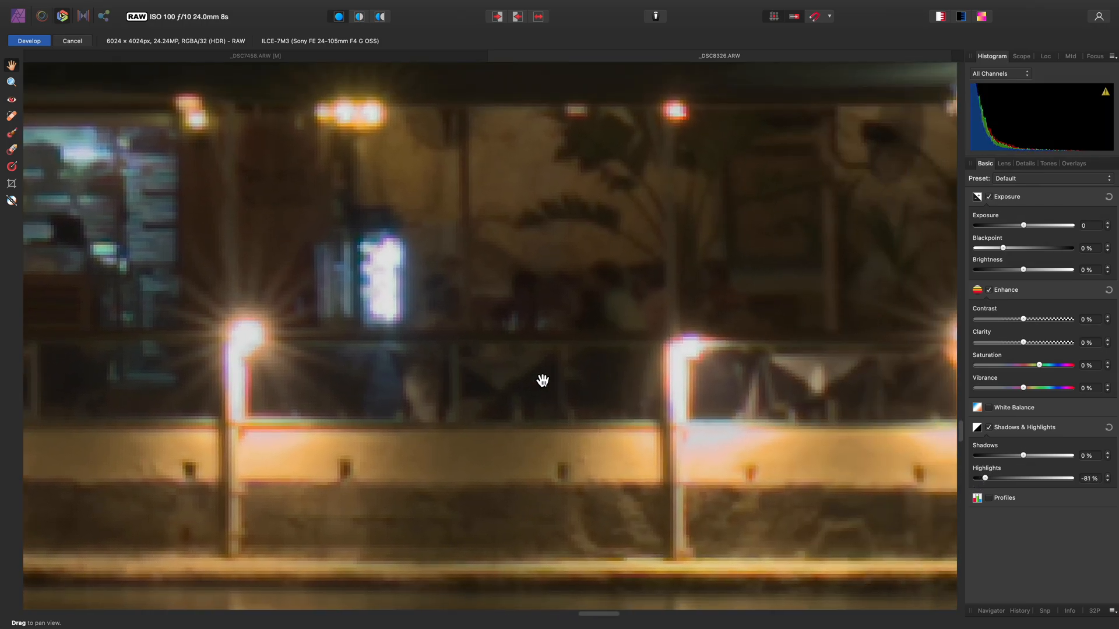
{"action": "left_click_drag", "start_coordinate": [754, 399], "coordinate": [530, 370]}
{"action": "left_click_drag", "start_coordinate": [697, 363], "coordinate": [489, 327]}
{"action": "scroll", "coordinate": [490, 328], "scroll_direction": "up", "scroll_amount": 3}
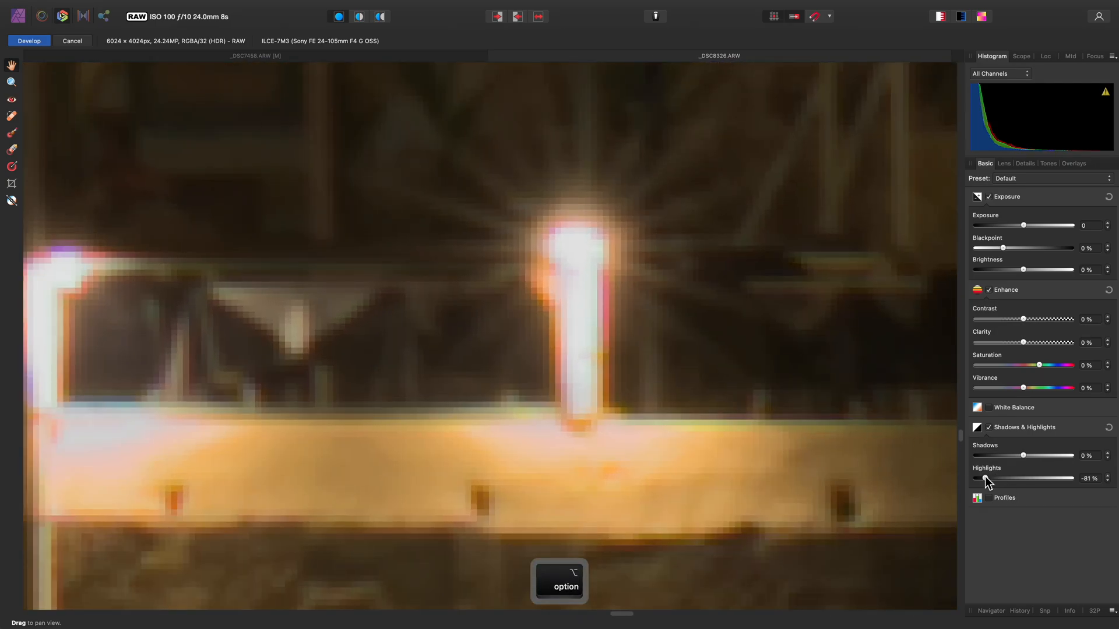
Try Highlights at -100% and inspect the bright lights on the restaurant facade.
{"action": "left_click_drag", "start_coordinate": [985, 479], "coordinate": [975, 479]}
{"action": "scroll", "coordinate": [589, 354], "scroll_direction": "down", "scroll_amount": 10}
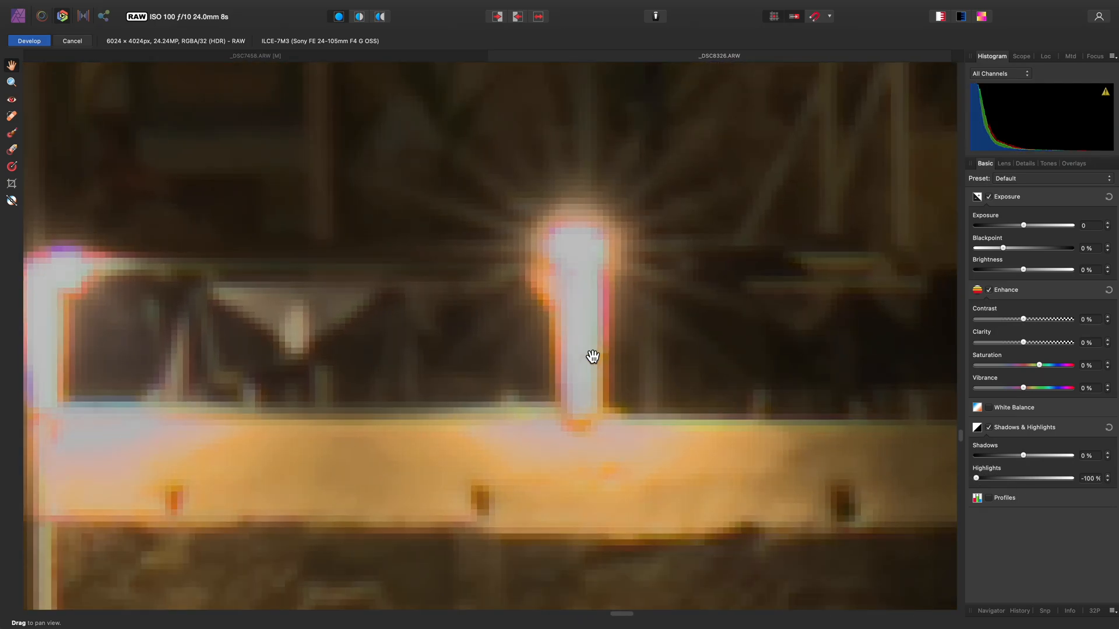
{"action": "scroll", "coordinate": [372, 377], "scroll_direction": "down", "scroll_amount": 3}
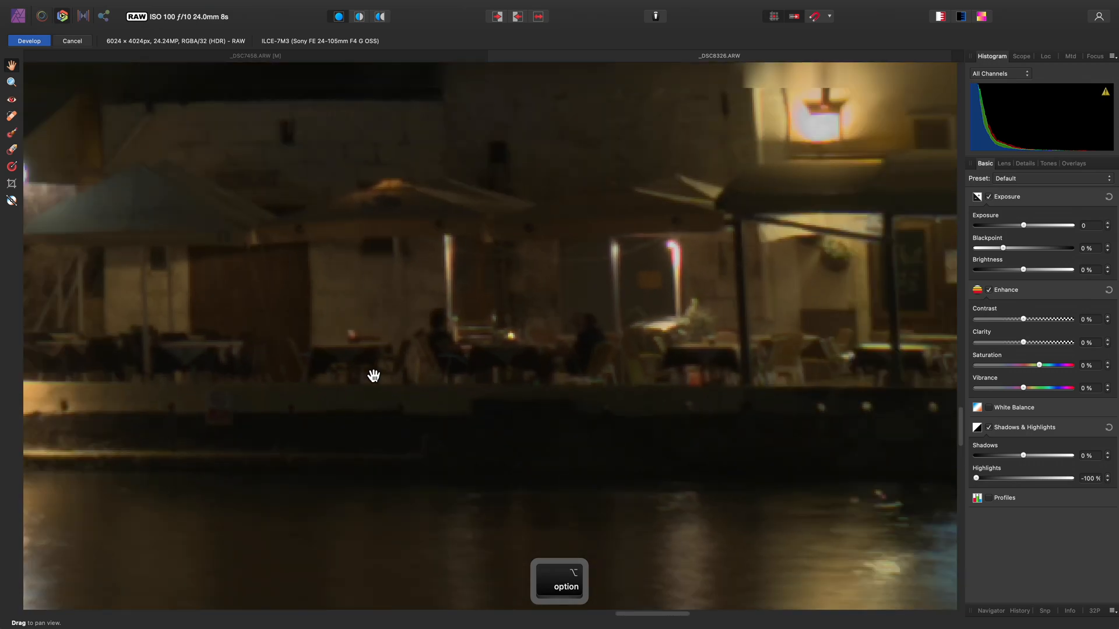
{"action": "scroll", "coordinate": [618, 377], "scroll_direction": "up", "scroll_amount": 8}
{"action": "scroll", "coordinate": [733, 354], "scroll_direction": "up", "scroll_amount": 5}
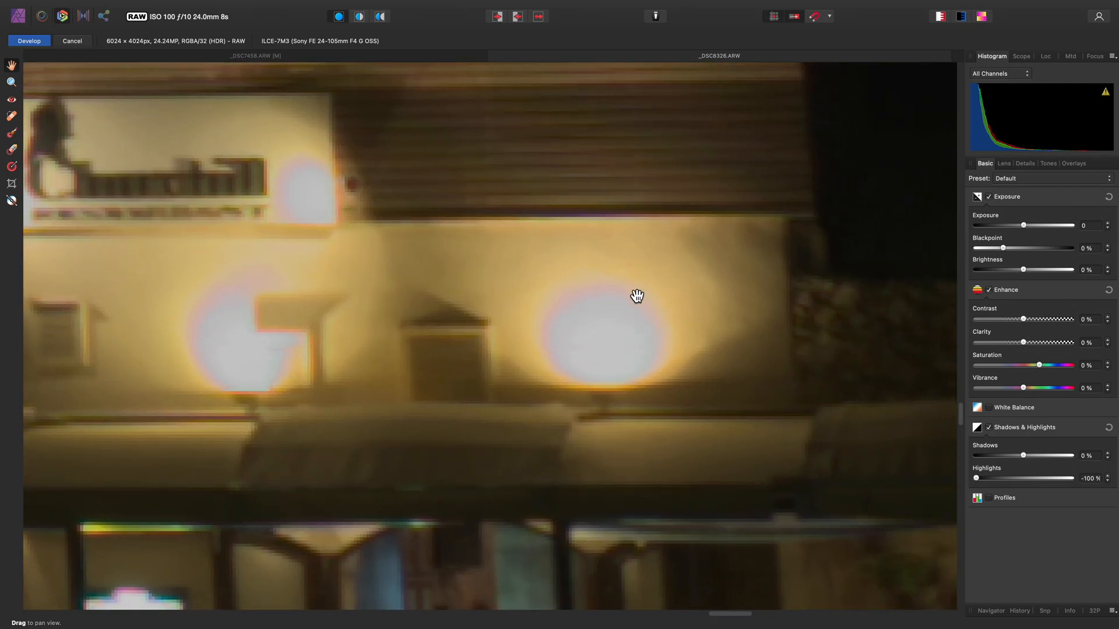
Set Highlights to -52% and Shadows to 19%, checking the full image, and develop the photo.
{"action": "left_click_drag", "start_coordinate": [984, 480], "coordinate": [998, 480]}
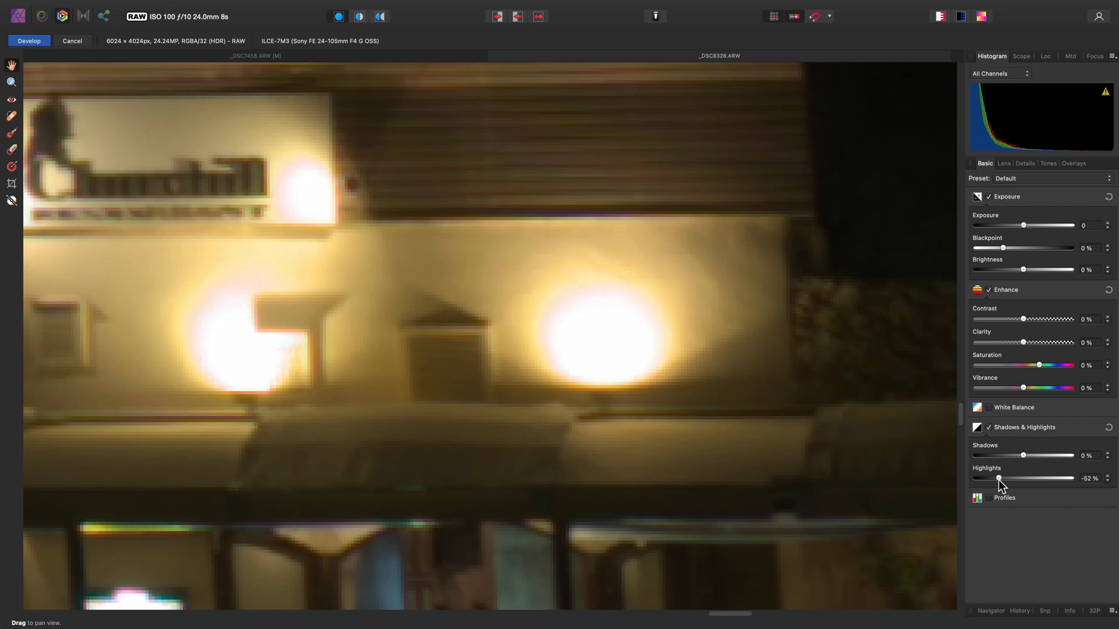
{"action": "key", "text": "super+0"}
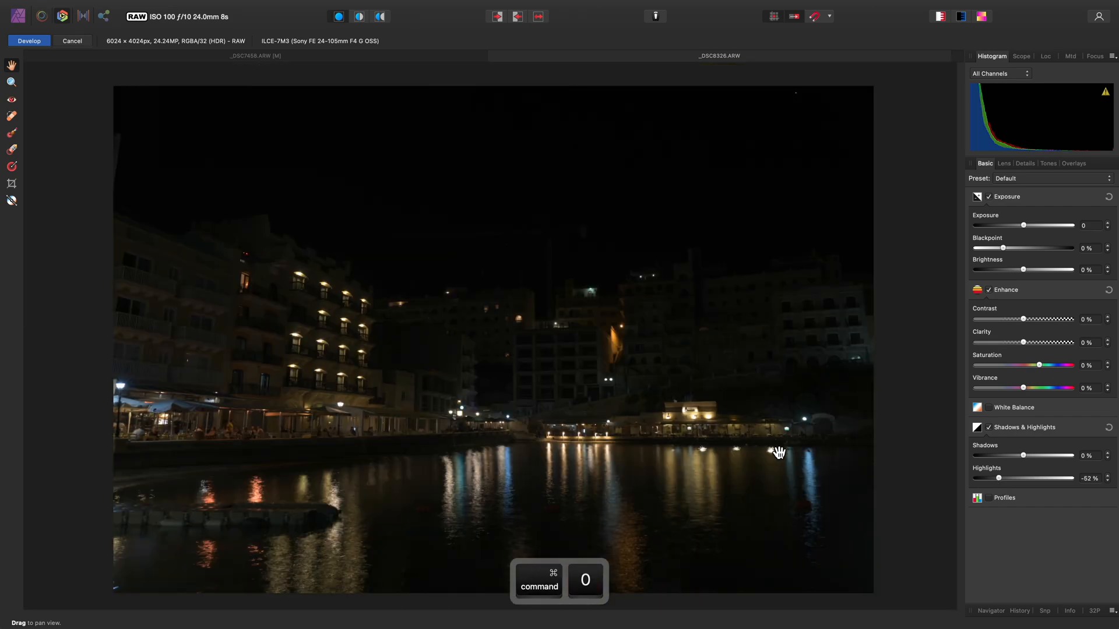
{"action": "left_click_drag", "start_coordinate": [1023, 456], "coordinate": [1033, 456]}
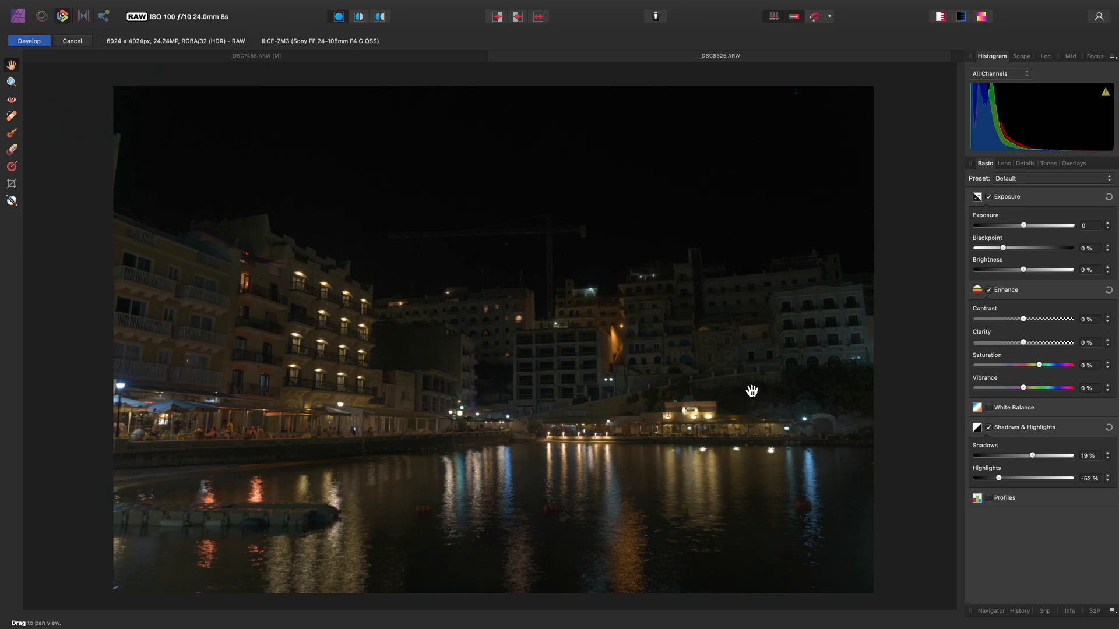
{"action": "left_click", "coordinate": [38, 41]}
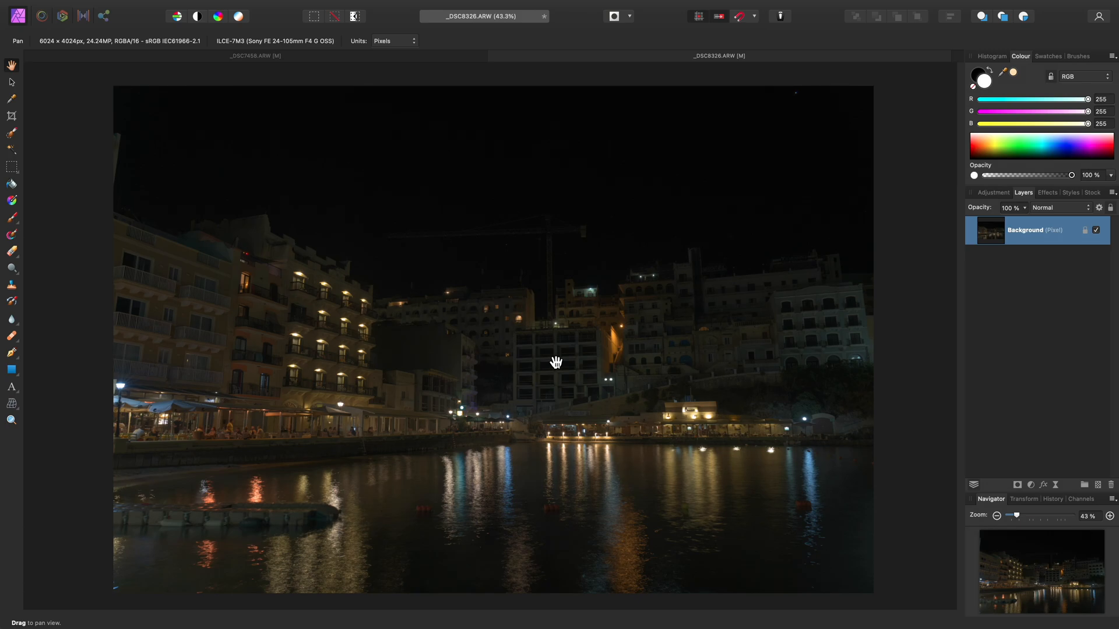
Examine the developed photo's sky, crane, rooftops and left edge up close for distracting elements.
{"action": "scroll", "coordinate": [245, 233], "scroll_direction": "up", "scroll_amount": 10}
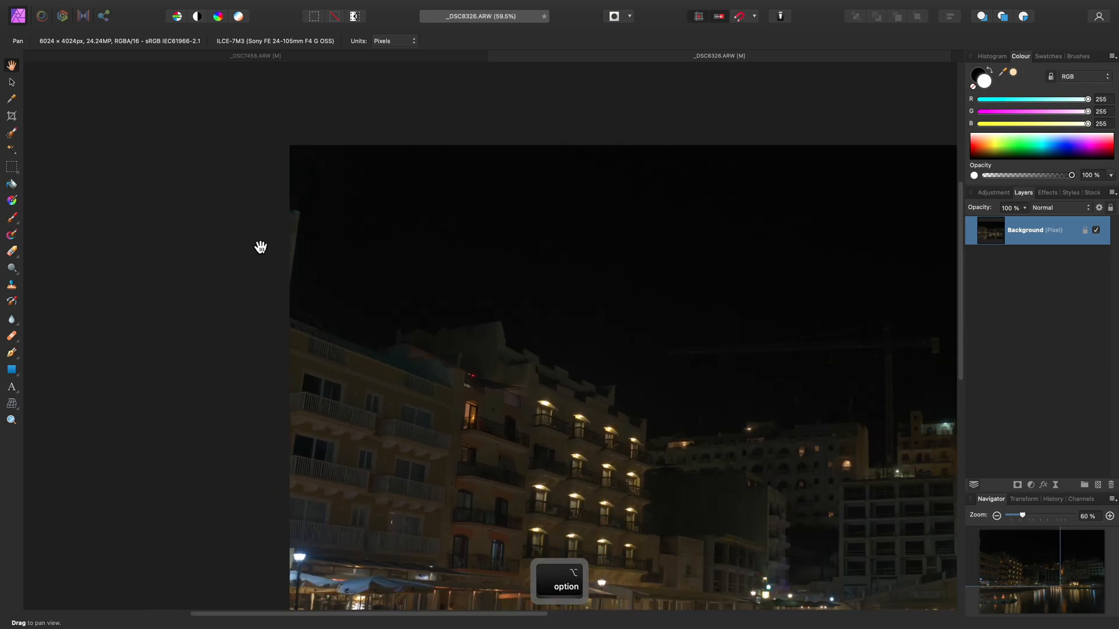
{"action": "scroll", "coordinate": [406, 272], "scroll_direction": "up", "scroll_amount": 2}
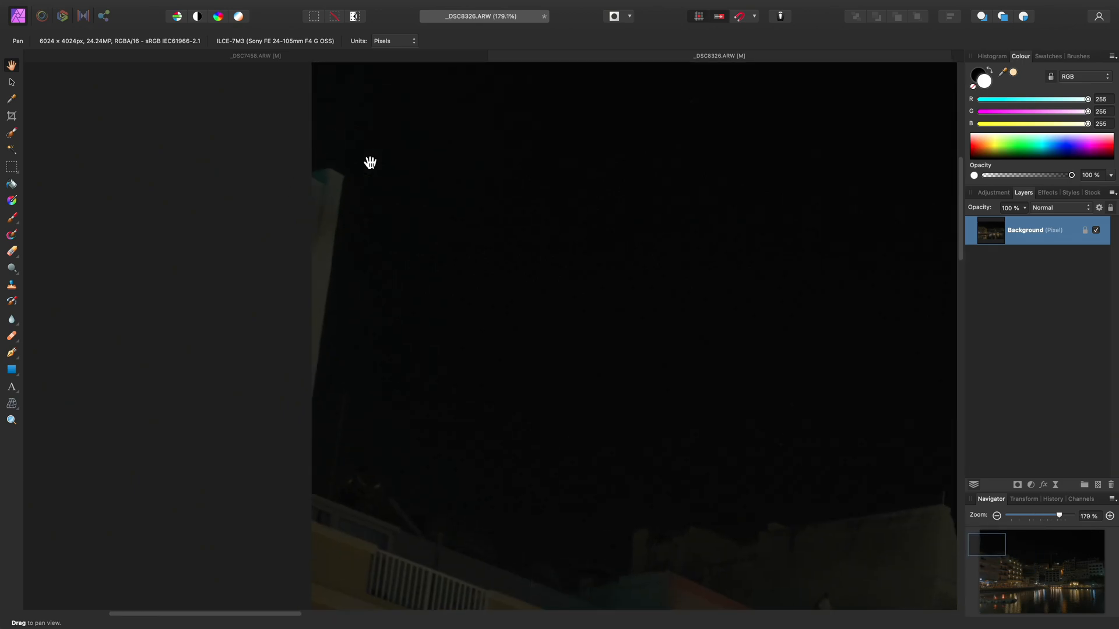
{"action": "scroll", "coordinate": [442, 440], "scroll_direction": "down", "scroll_amount": 1}
{"action": "left_click_drag", "start_coordinate": [540, 482], "coordinate": [370, 406]}
{"action": "left_click_drag", "start_coordinate": [697, 402], "coordinate": [140, 373]}
{"action": "left_click_drag", "start_coordinate": [592, 503], "coordinate": [540, 378]}
{"action": "scroll", "coordinate": [540, 378], "scroll_direction": "down", "scroll_amount": 2}
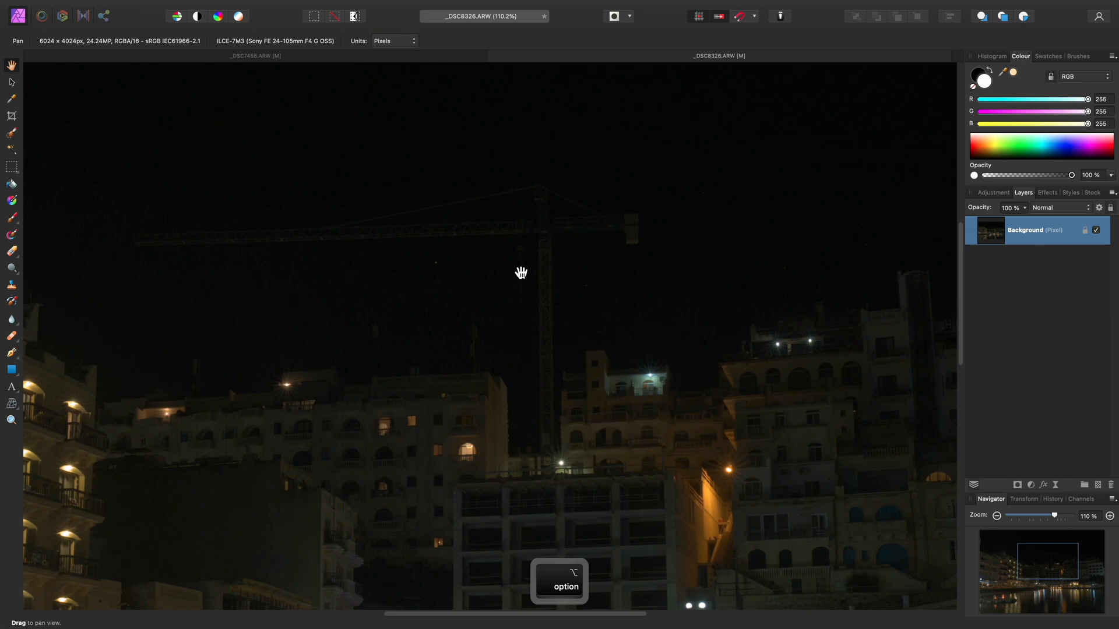
{"action": "left_click_drag", "start_coordinate": [483, 341], "coordinate": [717, 376]}
{"action": "left_click_drag", "start_coordinate": [193, 309], "coordinate": [711, 409]}
{"action": "mouse_move", "coordinate": [414, 286]}
{"action": "left_mouse_down"}
{"action": "mouse_move", "coordinate": [591, 360]}
{"action": "mouse_move", "coordinate": [403, 304]}
{"action": "left_mouse_up"}
{"action": "scroll", "coordinate": [414, 278], "scroll_direction": "up", "scroll_amount": 2}
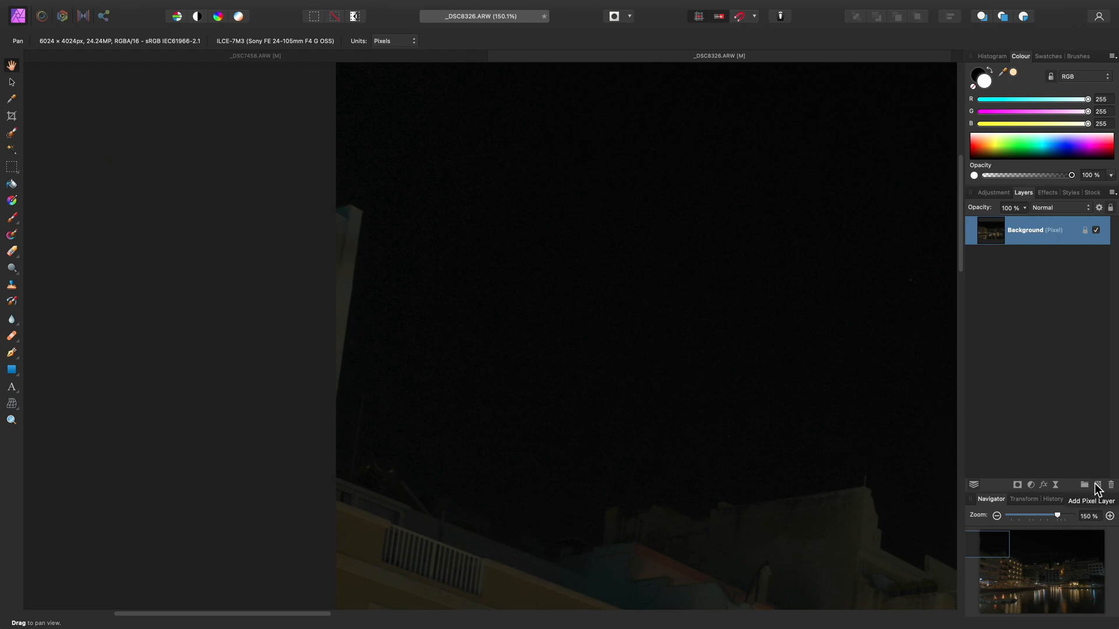
Add a new pixel layer above the background and name it Inpainting.
{"action": "key", "text": "shift"}
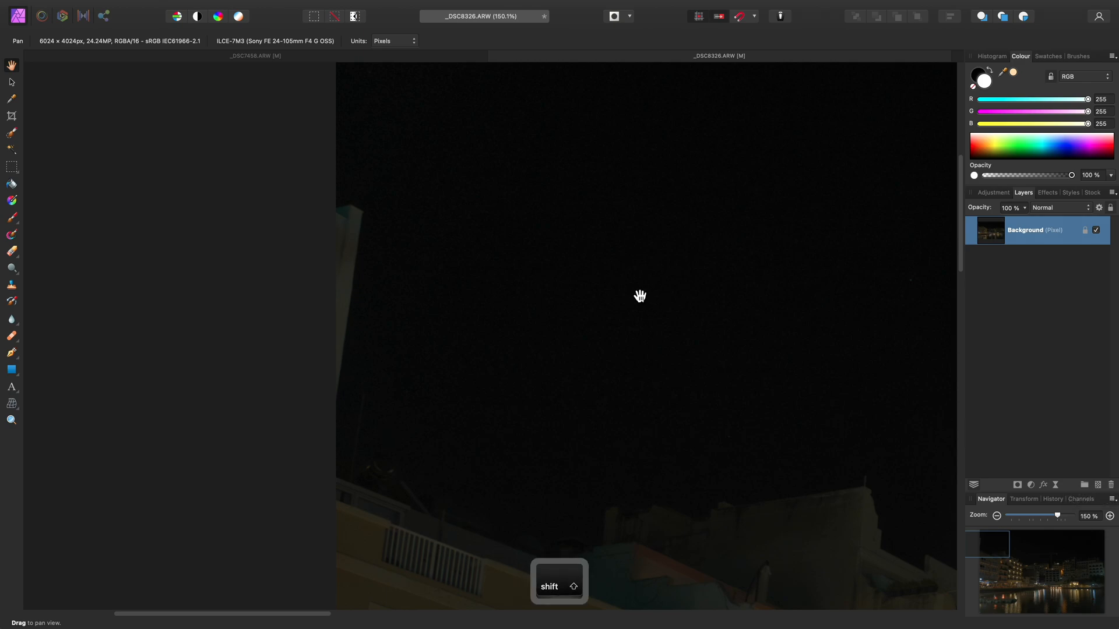
{"action": "key", "text": "super+shift+n"}
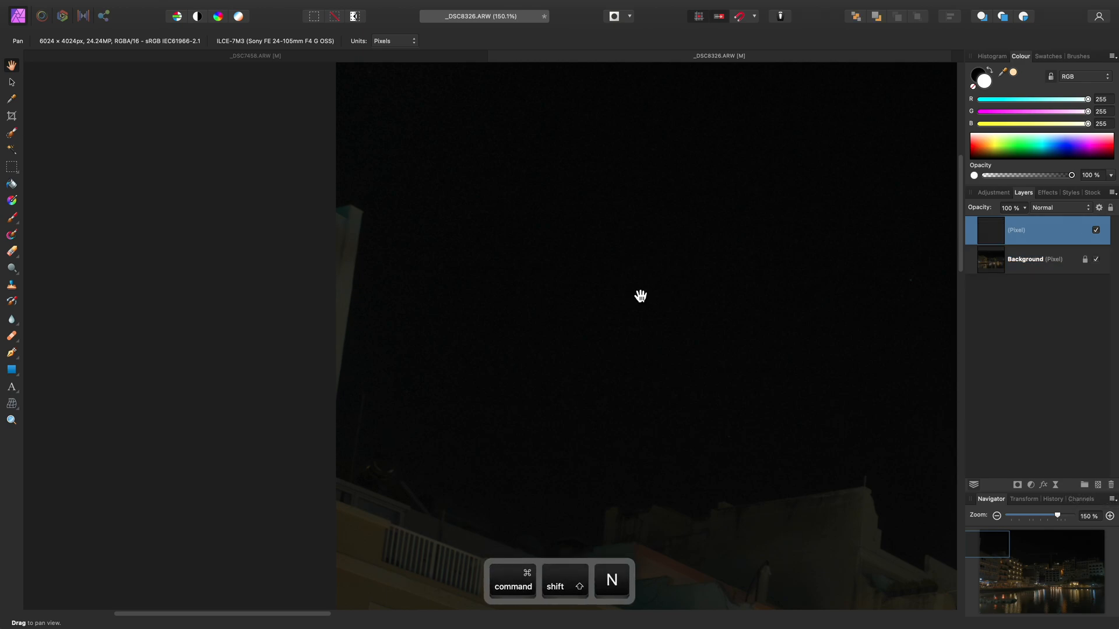
{"action": "left_click", "coordinate": [1021, 233]}
{"action": "type", "text": "Inpainting"}
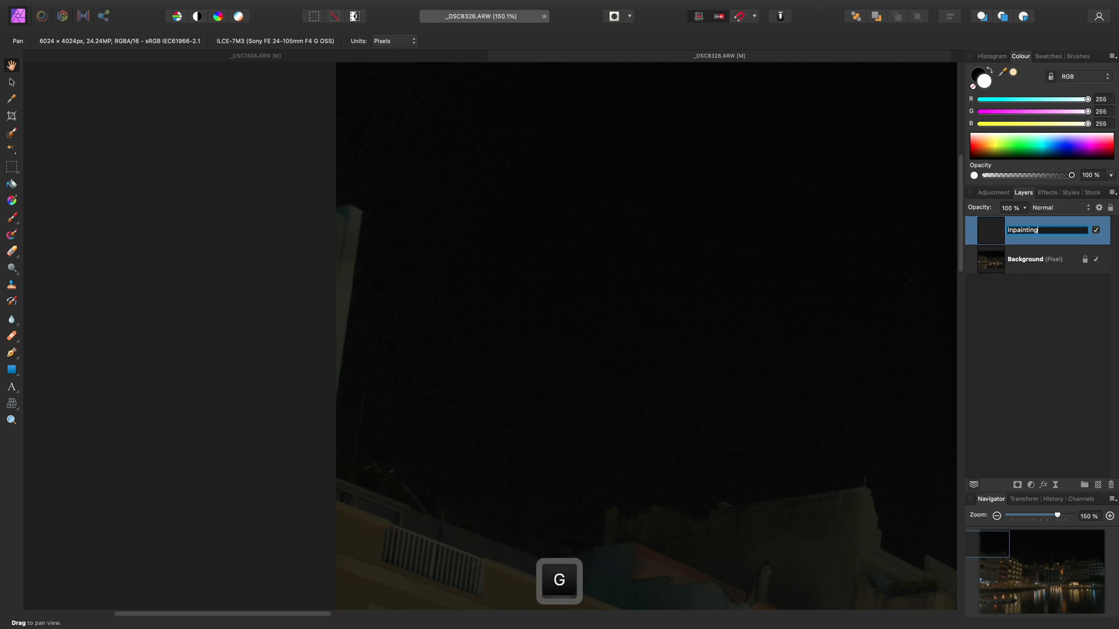
{"action": "key", "text": "Return"}
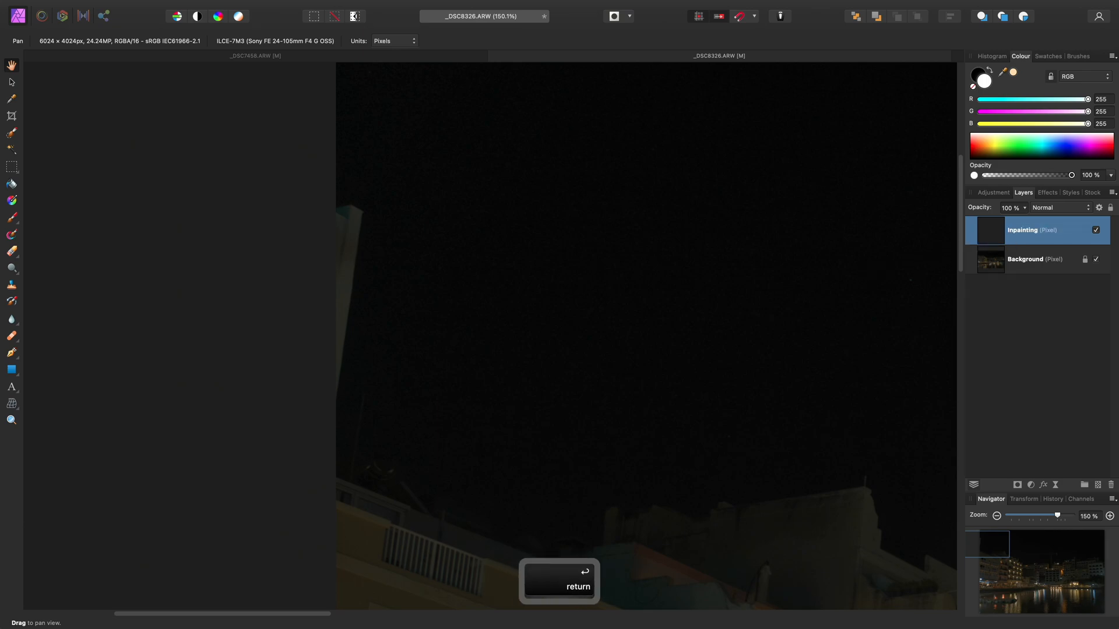
Activate the Inpainting Brush Tool and set it to sample from Current Layer & Below.
{"action": "left_click", "coordinate": [11, 336]}
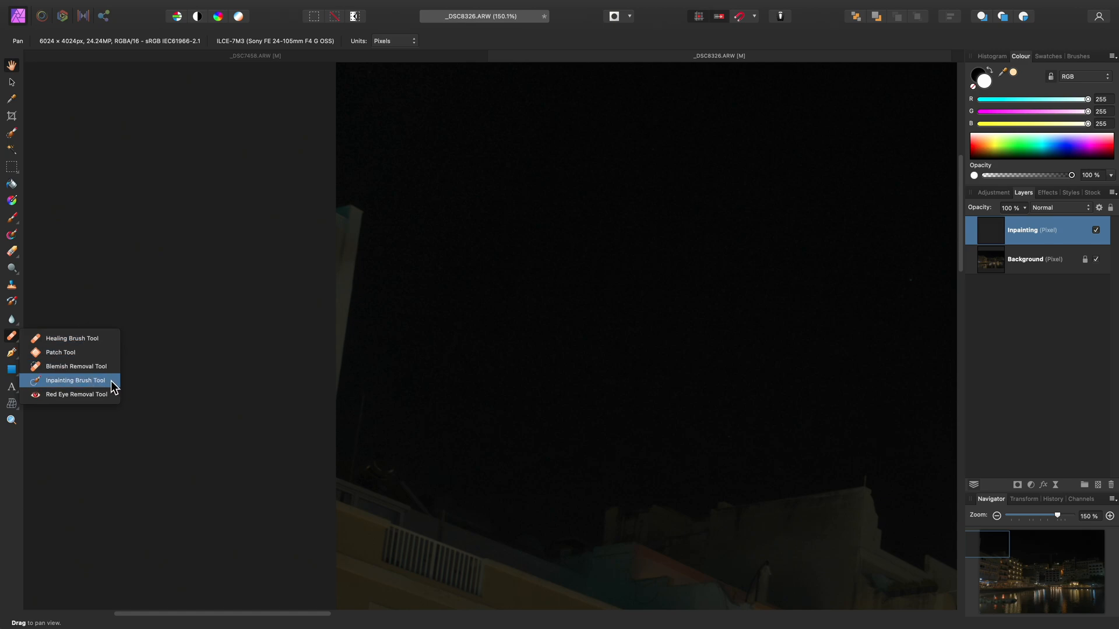
{"action": "left_click", "coordinate": [111, 380]}
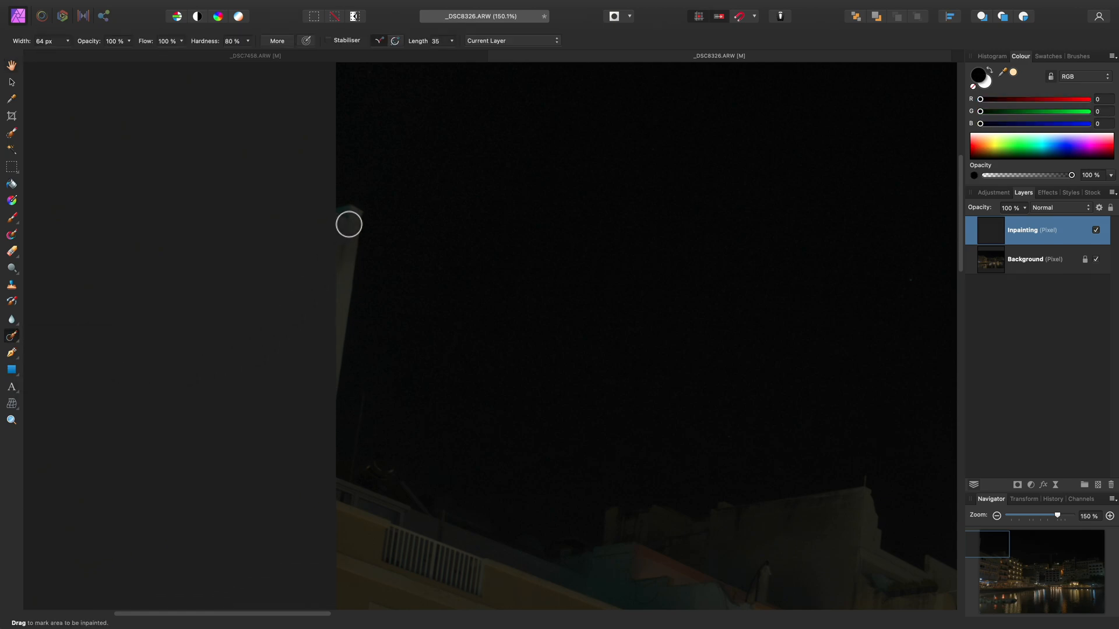
{"action": "left_click", "coordinate": [538, 41]}
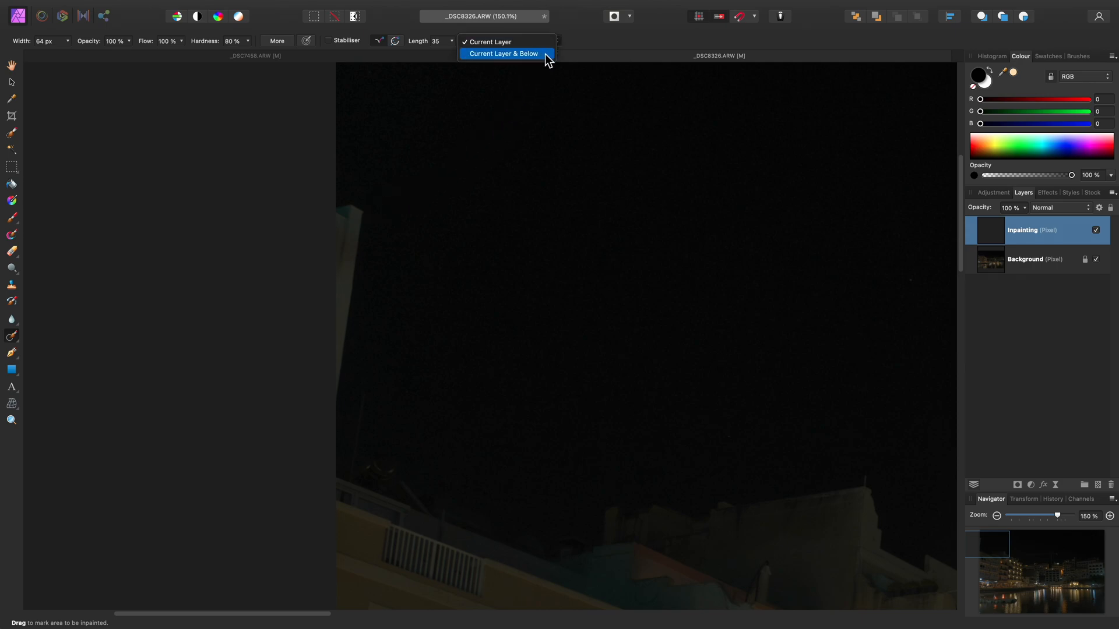
{"action": "left_click", "coordinate": [545, 54]}
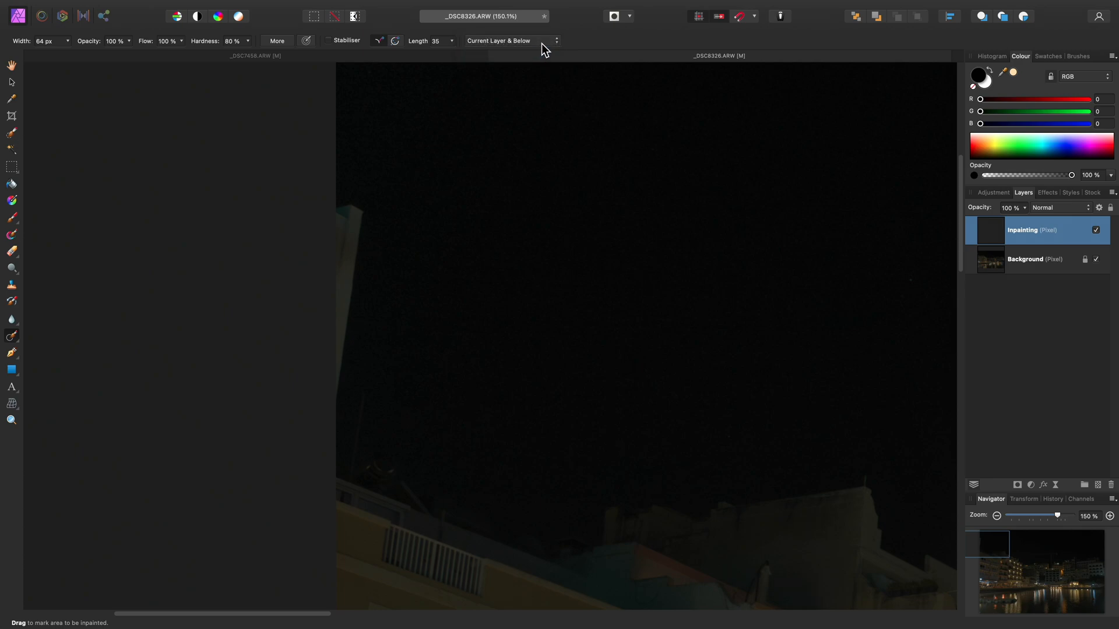
Inpaint the pale pillar at the sky's left edge, using a reduced brush size.
{"action": "scroll", "coordinate": [366, 204], "scroll_direction": "up", "scroll_amount": 5}
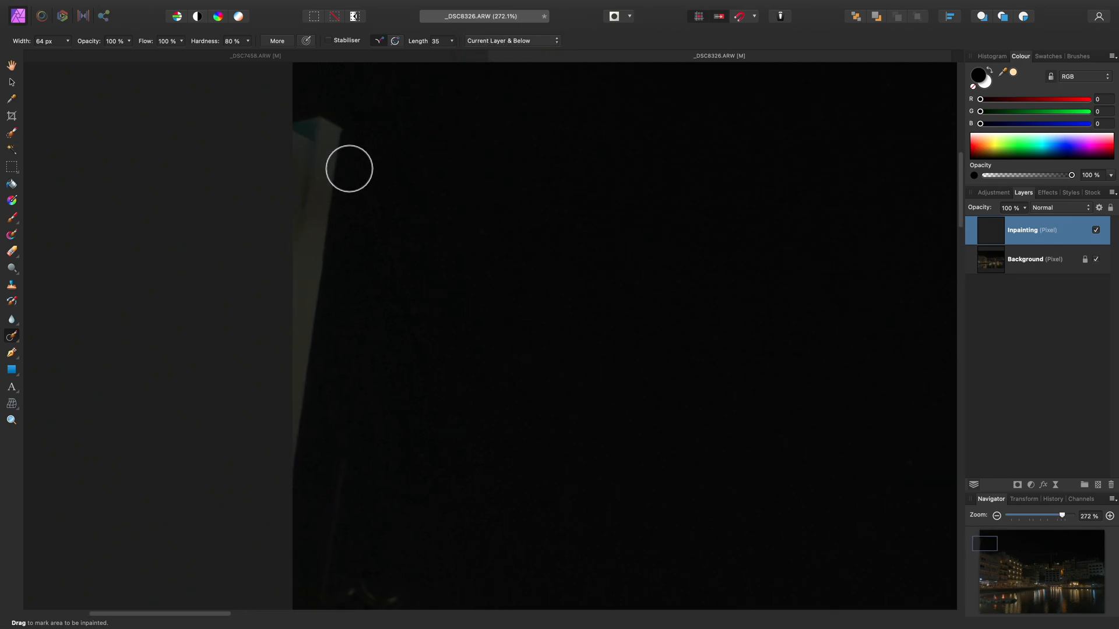
{"action": "key", "text": "bracketleft"}
{"action": "mouse_move", "coordinate": [299, 121]}
{"action": "left_mouse_down"}
{"action": "mouse_move", "coordinate": [334, 127]}
{"action": "mouse_move", "coordinate": [304, 131]}
{"action": "mouse_move", "coordinate": [339, 146]}
{"action": "mouse_move", "coordinate": [290, 461]}
{"action": "mouse_move", "coordinate": [306, 156]}
{"action": "mouse_move", "coordinate": [298, 167]}
{"action": "mouse_move", "coordinate": [308, 183]}
{"action": "mouse_move", "coordinate": [298, 177]}
{"action": "mouse_move", "coordinate": [320, 159]}
{"action": "mouse_move", "coordinate": [287, 156]}
{"action": "mouse_move", "coordinate": [298, 153]}
{"action": "mouse_move", "coordinate": [326, 239]}
{"action": "left_mouse_up"}
Inpaint the thin pole rising above the left rooftop with a 20.5 px brush.
{"action": "scroll", "coordinate": [438, 367], "scroll_direction": "down", "scroll_amount": 5}
{"action": "key", "text": "bracketleft"}
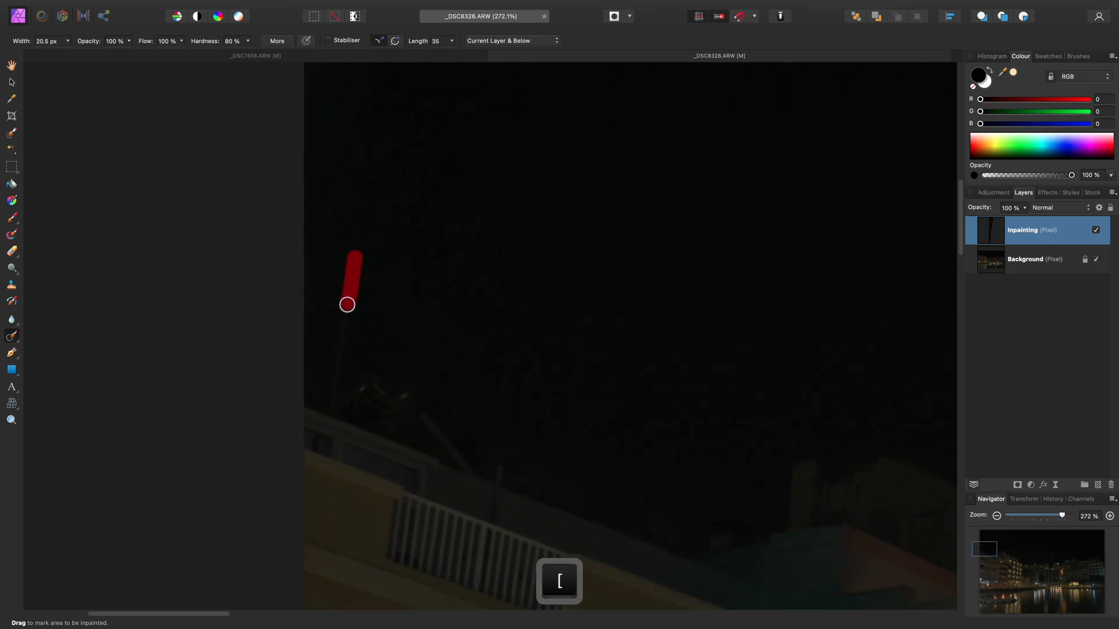
{"action": "left_click_drag", "start_coordinate": [341, 337], "coordinate": [339, 356]}
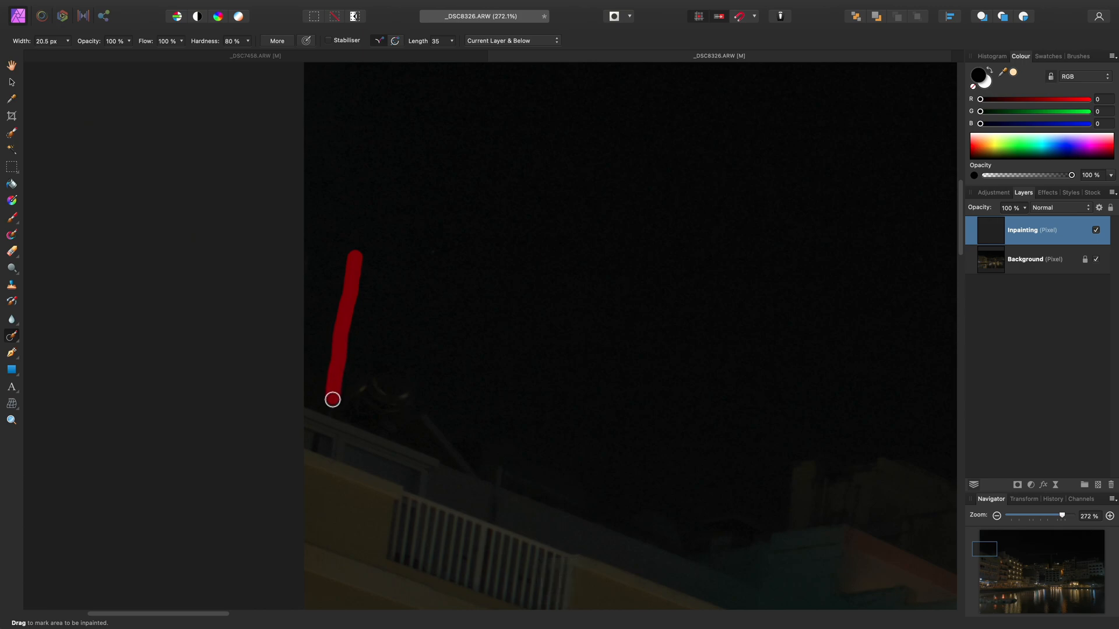
{"action": "left_click_drag", "start_coordinate": [331, 407], "coordinate": [331, 406]}
{"action": "scroll", "coordinate": [535, 280], "scroll_direction": "up", "scroll_amount": 2}
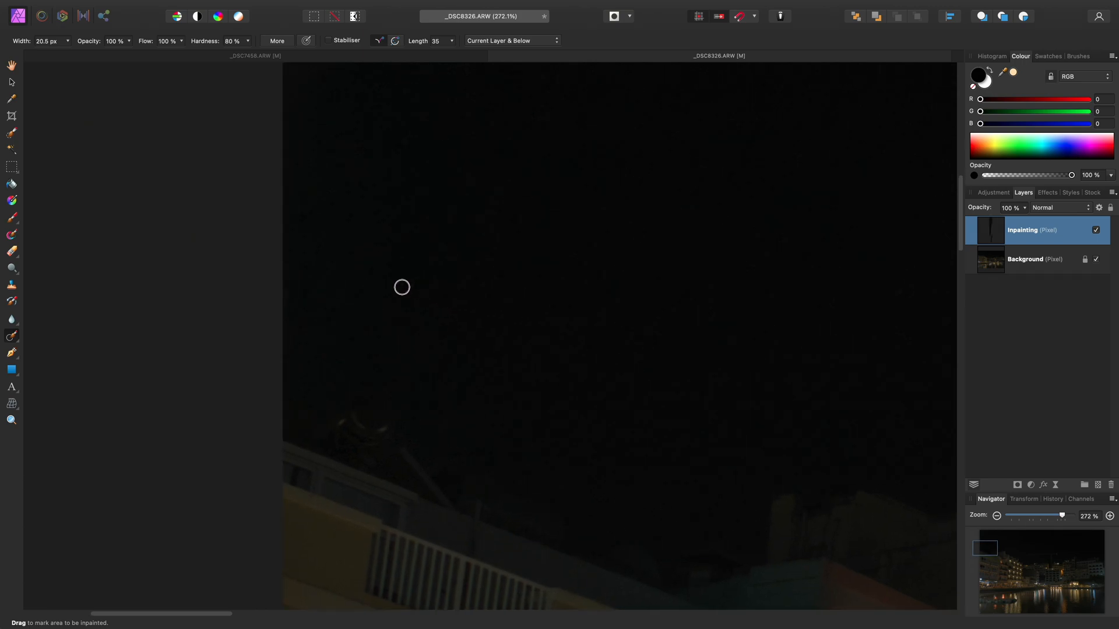
{"action": "left_click_drag", "start_coordinate": [410, 288], "coordinate": [411, 289]}
Compare the sky's left edge with the Inpainting layer hidden and shown again.
{"action": "scroll", "coordinate": [490, 322], "scroll_direction": "down", "scroll_amount": 3}
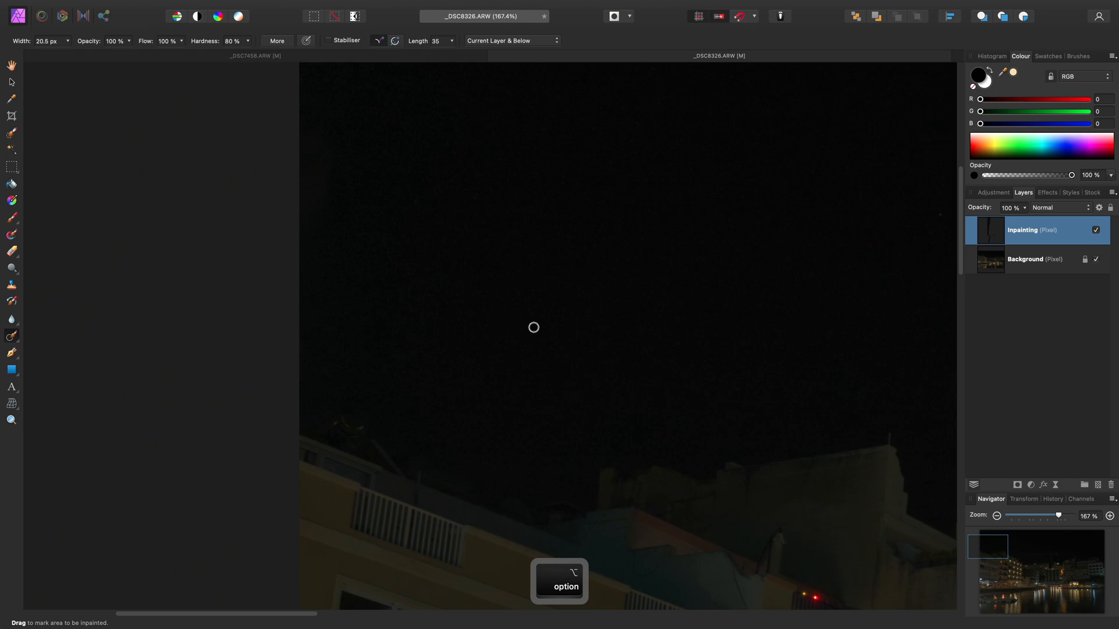
{"action": "left_click", "coordinate": [1096, 231]}
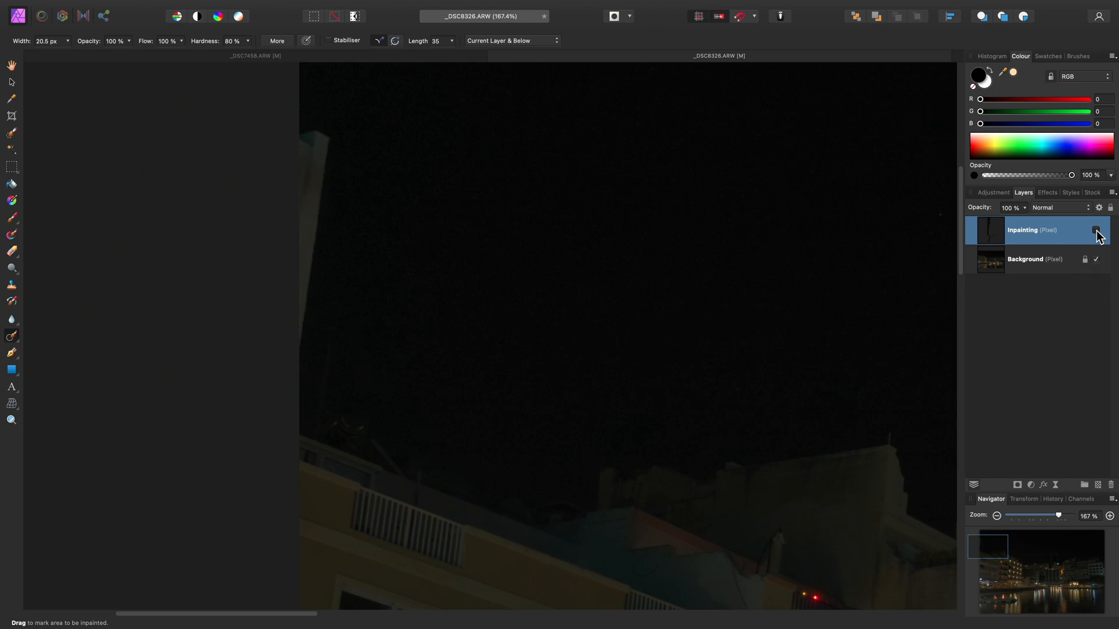
{"action": "left_click", "coordinate": [1096, 231]}
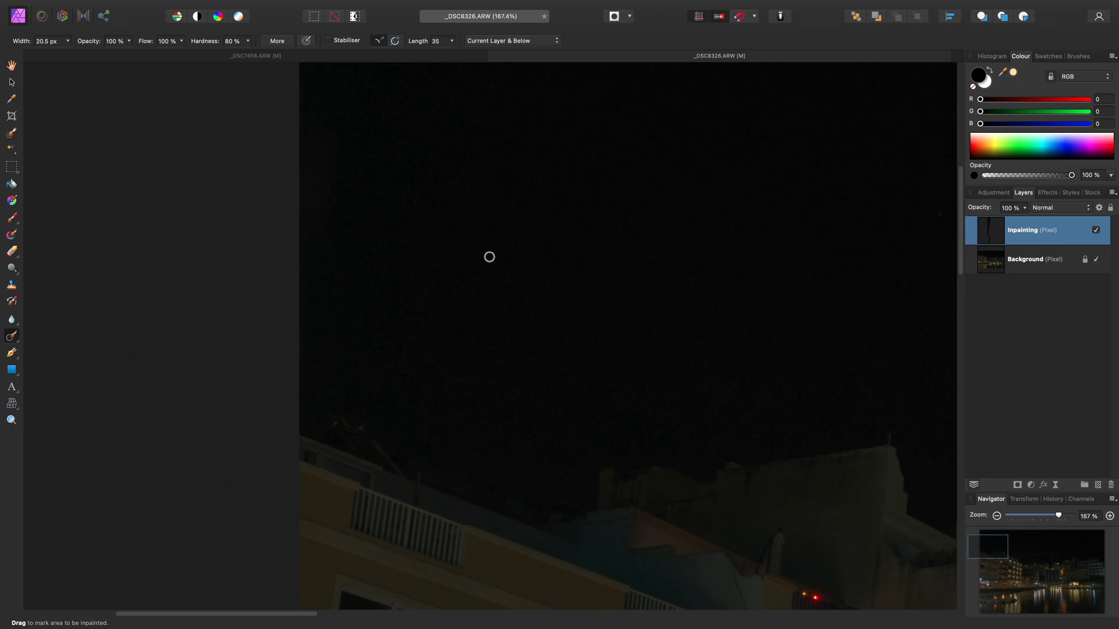
Inpaint the remaining pale patch along the sky's upper left edge with an 83 px brush.
{"action": "key", "text": "]"}
{"action": "key", "text": "]"}
{"action": "key", "text": "]"}
{"action": "key", "text": "]"}
{"action": "key", "text": "]"}
{"action": "key", "text": "]"}
{"action": "key", "text": "]"}
{"action": "key", "text": "]"}
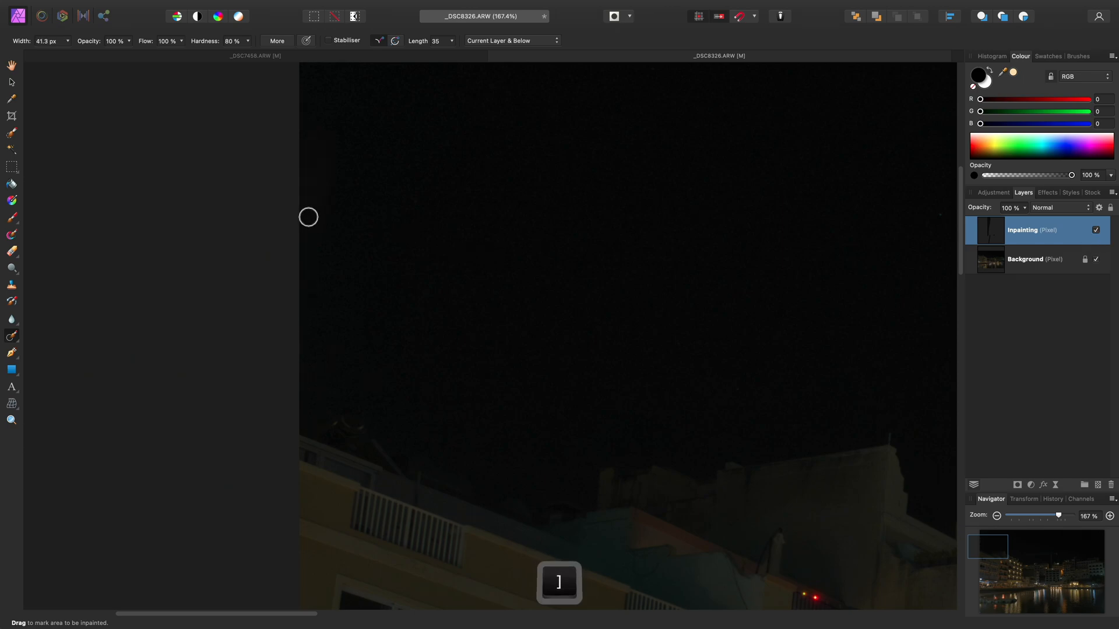
{"action": "mouse_move", "coordinate": [304, 212]}
{"action": "left_mouse_down"}
{"action": "mouse_move", "coordinate": [325, 131]}
{"action": "mouse_move", "coordinate": [307, 117]}
{"action": "mouse_move", "coordinate": [300, 204]}
{"action": "left_mouse_up"}
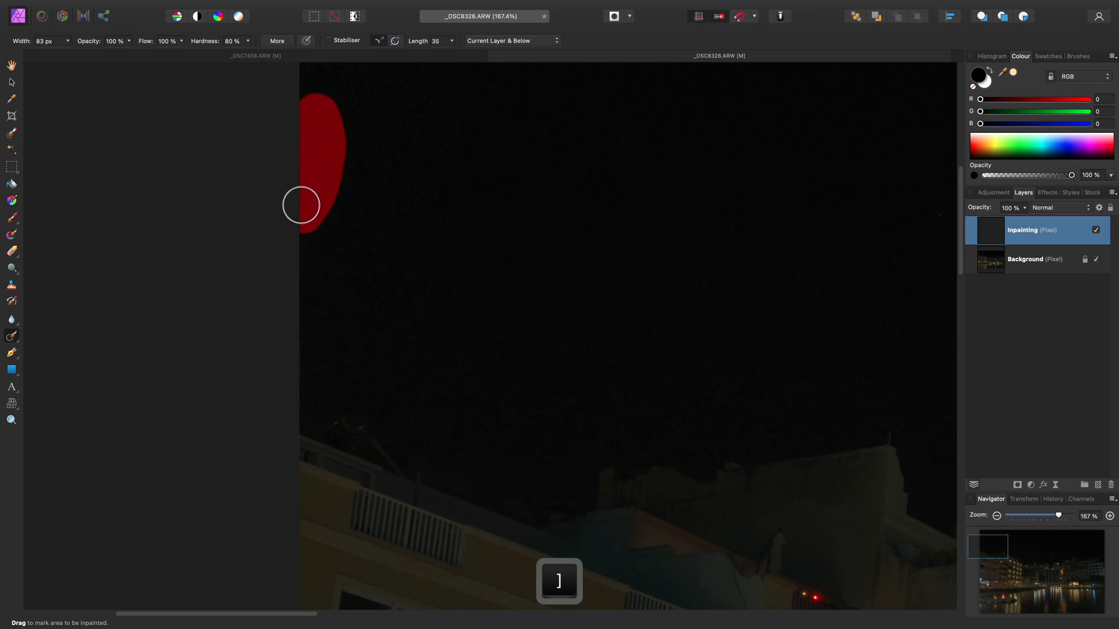
Inpaint the crane's horizontal jib in the sky above the central buildings.
{"action": "scroll", "coordinate": [523, 336], "scroll_direction": "right", "scroll_amount": 3}
{"action": "scroll", "coordinate": [523, 337], "scroll_direction": "down", "scroll_amount": 5}
{"action": "scroll", "coordinate": [472, 324], "scroll_direction": "right", "scroll_amount": 5}
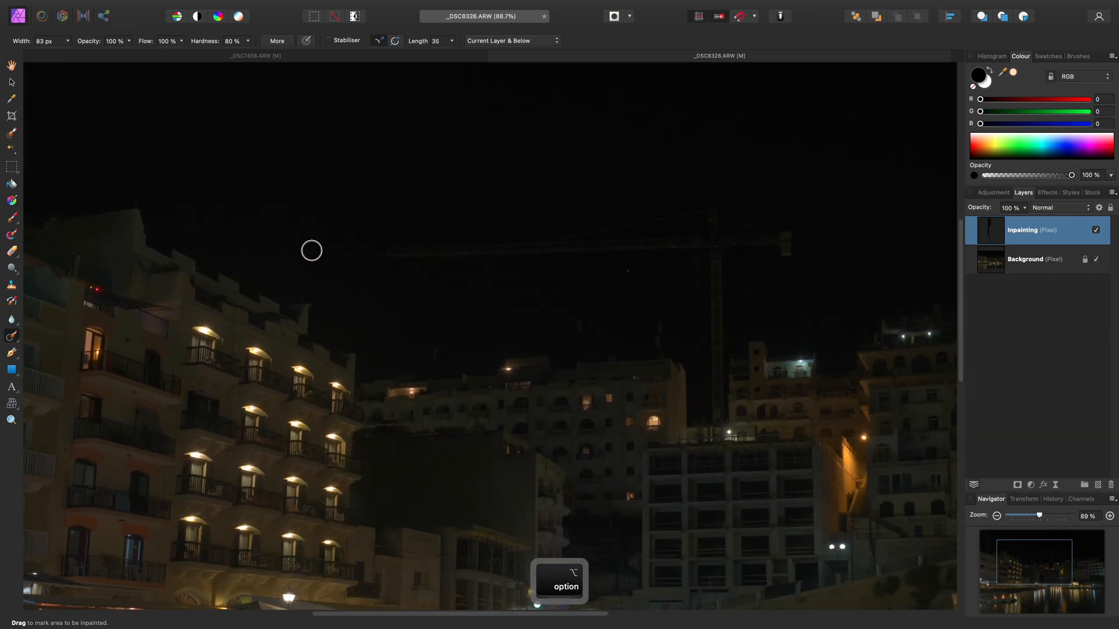
{"action": "scroll", "coordinate": [455, 281], "scroll_direction": "up", "scroll_amount": 3}
{"action": "scroll", "coordinate": [456, 281], "scroll_direction": "up", "scroll_amount": 2}
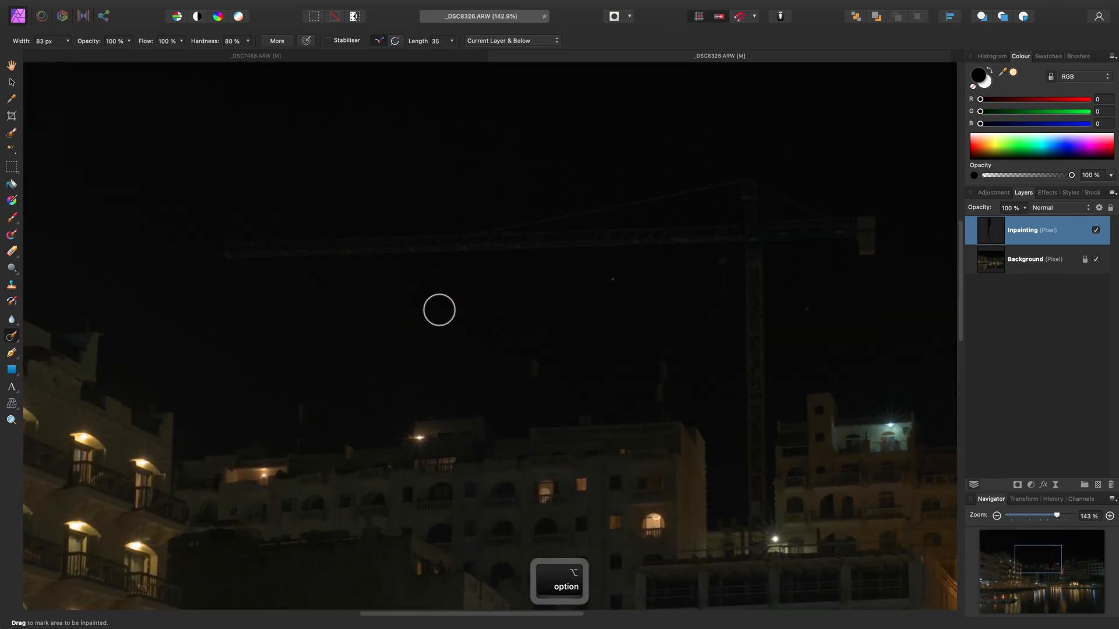
{"action": "key", "text": "["}
{"action": "key", "text": "["}
{"action": "mouse_move", "coordinate": [240, 248]}
{"action": "left_mouse_down"}
{"action": "mouse_move", "coordinate": [454, 240]}
{"action": "mouse_move", "coordinate": [731, 183]}
{"action": "mouse_move", "coordinate": [859, 212]}
{"action": "mouse_move", "coordinate": [872, 244]}
{"action": "mouse_move", "coordinate": [856, 226]}
{"action": "mouse_move", "coordinate": [726, 231]}
{"action": "mouse_move", "coordinate": [794, 221]}
{"action": "mouse_move", "coordinate": [757, 222]}
{"action": "mouse_move", "coordinate": [748, 195]}
{"action": "mouse_move", "coordinate": [745, 225]}
{"action": "mouse_move", "coordinate": [687, 231]}
{"action": "mouse_move", "coordinate": [719, 234]}
{"action": "mouse_move", "coordinate": [497, 244]}
{"action": "left_mouse_up"}
{"action": "key", "text": "bracketright"}
Inpaint the crane's hanging hook and cable beside the mast with a 40.5 px brush.
{"action": "scroll", "coordinate": [568, 246], "scroll_direction": "up", "scroll_amount": 2}
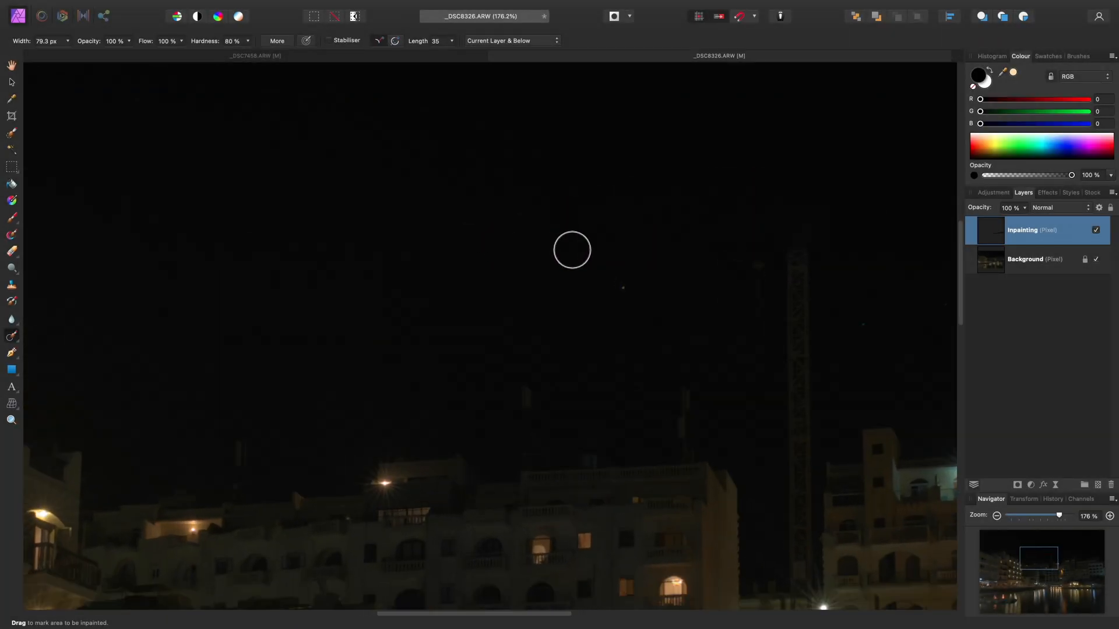
{"action": "scroll", "coordinate": [557, 245], "scroll_direction": "up", "scroll_amount": 2}
{"action": "key", "text": "bracketleft"}
{"action": "key", "text": "bracketleft"}
{"action": "key", "text": "bracketleft"}
{"action": "key", "text": "bracketleft"}
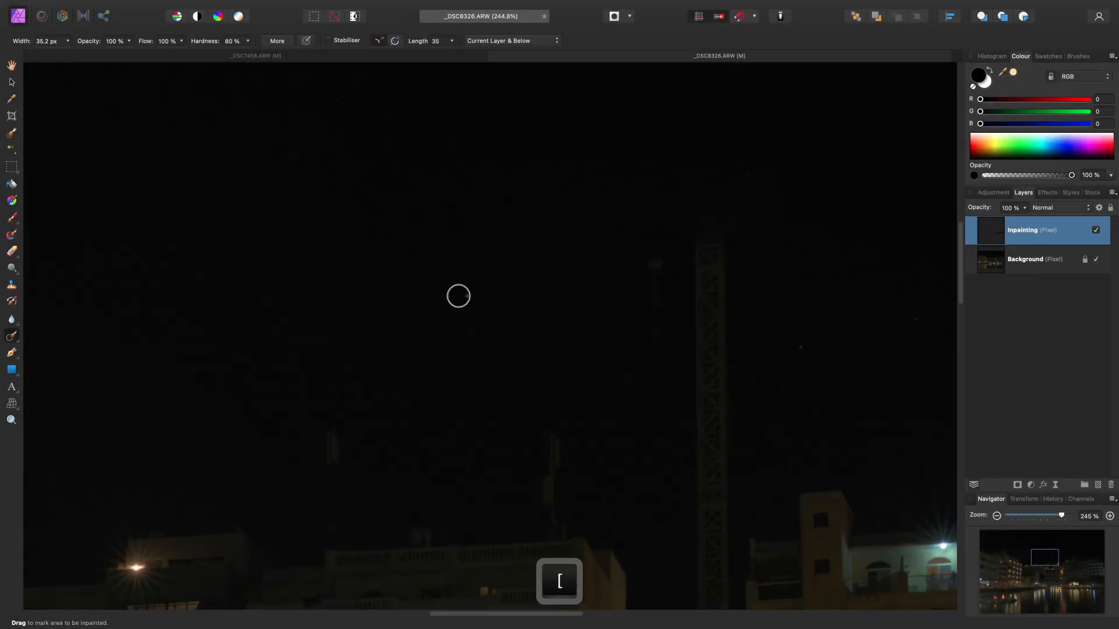
{"action": "scroll", "coordinate": [501, 295], "scroll_direction": "down", "scroll_amount": 3}
{"action": "scroll", "coordinate": [501, 295], "scroll_direction": "right", "scroll_amount": 5}
{"action": "key", "text": "bracketright"}
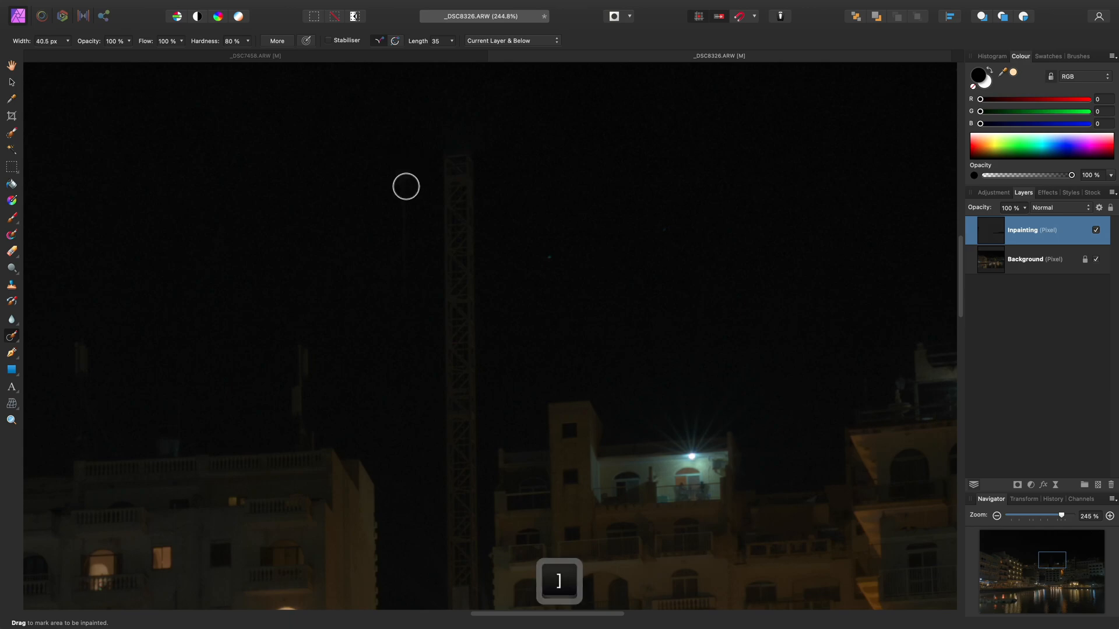
{"action": "left_click_drag", "start_coordinate": [411, 174], "coordinate": [407, 281]}
Inpaint the upper part of the crane mast standing against the sky.
{"action": "key", "text": "bracketleft"}
{"action": "key", "text": "bracketright"}
{"action": "key", "text": "bracketright"}
{"action": "left_click_drag", "start_coordinate": [385, 159], "coordinate": [397, 167]}
{"action": "mouse_move", "coordinate": [464, 174]}
{"action": "left_mouse_down"}
{"action": "mouse_move", "coordinate": [463, 229]}
{"action": "mouse_move", "coordinate": [467, 208]}
{"action": "mouse_move", "coordinate": [455, 270]}
{"action": "mouse_move", "coordinate": [456, 258]}
{"action": "mouse_move", "coordinate": [465, 374]}
{"action": "mouse_move", "coordinate": [449, 302]}
{"action": "mouse_move", "coordinate": [453, 416]}
{"action": "mouse_move", "coordinate": [470, 382]}
{"action": "mouse_move", "coordinate": [472, 427]}
{"action": "left_mouse_up"}
{"action": "key", "text": "bracketleft"}
Inpaint the exposed top of the mast section between the two buildings with a 26.7 px brush.
{"action": "scroll", "coordinate": [550, 232], "scroll_direction": "up", "scroll_amount": 3}
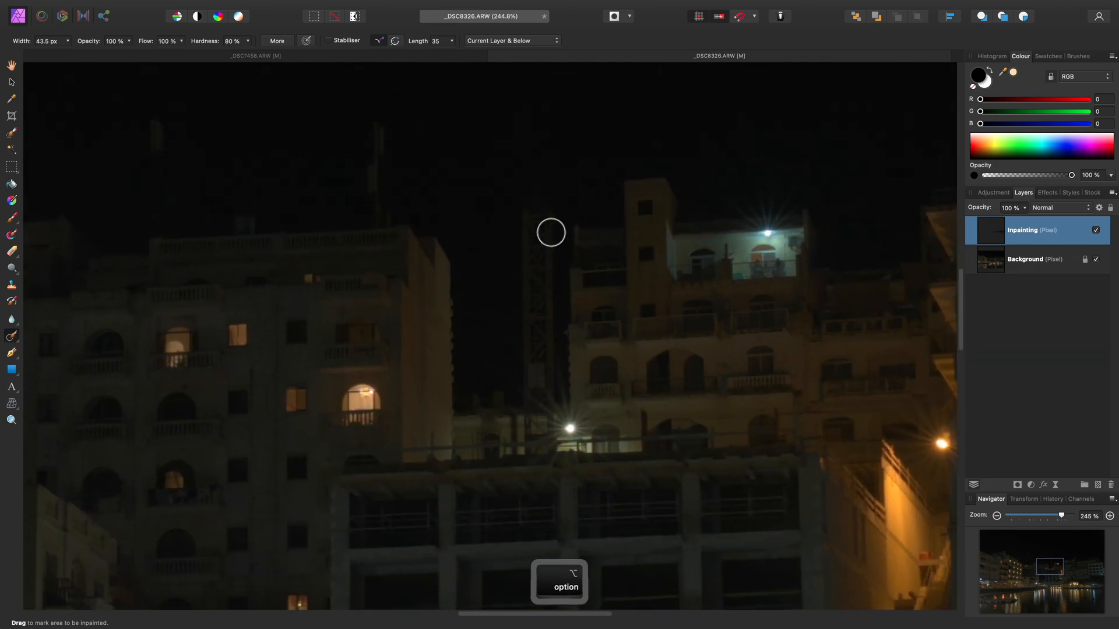
{"action": "scroll", "coordinate": [547, 252], "scroll_direction": "up", "scroll_amount": 2}
{"action": "key", "text": "bracketleft"}
{"action": "key", "text": "bracketleft"}
{"action": "key", "text": "bracketleft"}
{"action": "key", "text": "bracketleft"}
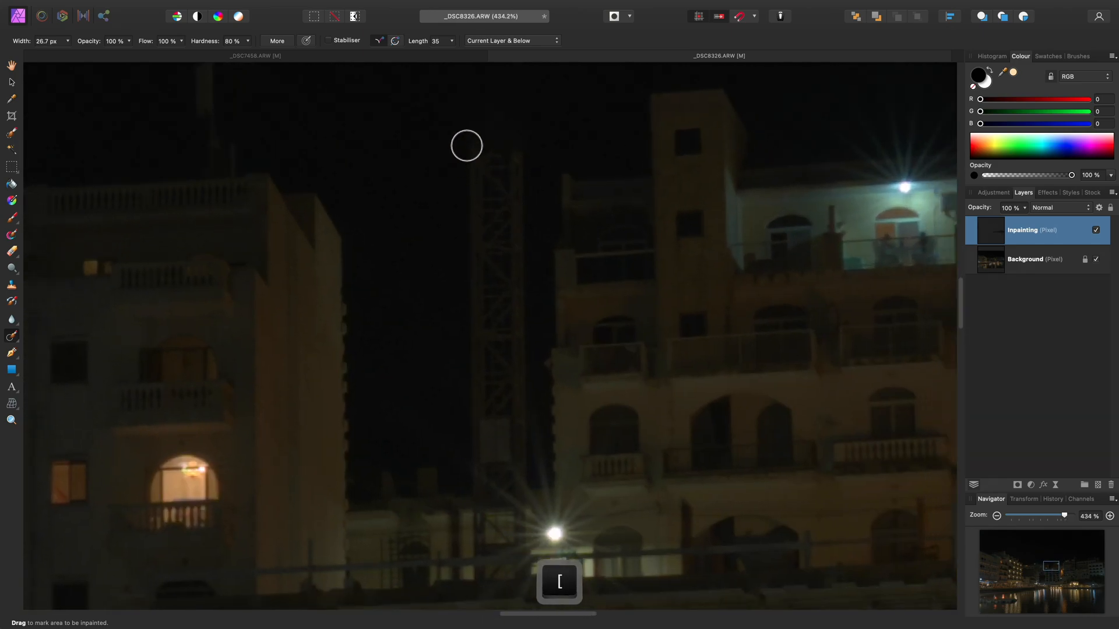
{"action": "mouse_move", "coordinate": [469, 140]}
{"action": "left_mouse_down"}
{"action": "mouse_move", "coordinate": [481, 264]}
{"action": "mouse_move", "coordinate": [514, 259]}
{"action": "mouse_move", "coordinate": [520, 158]}
{"action": "mouse_move", "coordinate": [503, 147]}
{"action": "mouse_move", "coordinate": [494, 165]}
{"action": "mouse_move", "coordinate": [498, 250]}
{"action": "left_mouse_up"}
Inpaint further down the crane mast in the gap between the buildings, using a finer brush.
{"action": "scroll", "coordinate": [477, 169], "scroll_direction": "up", "scroll_amount": 3}
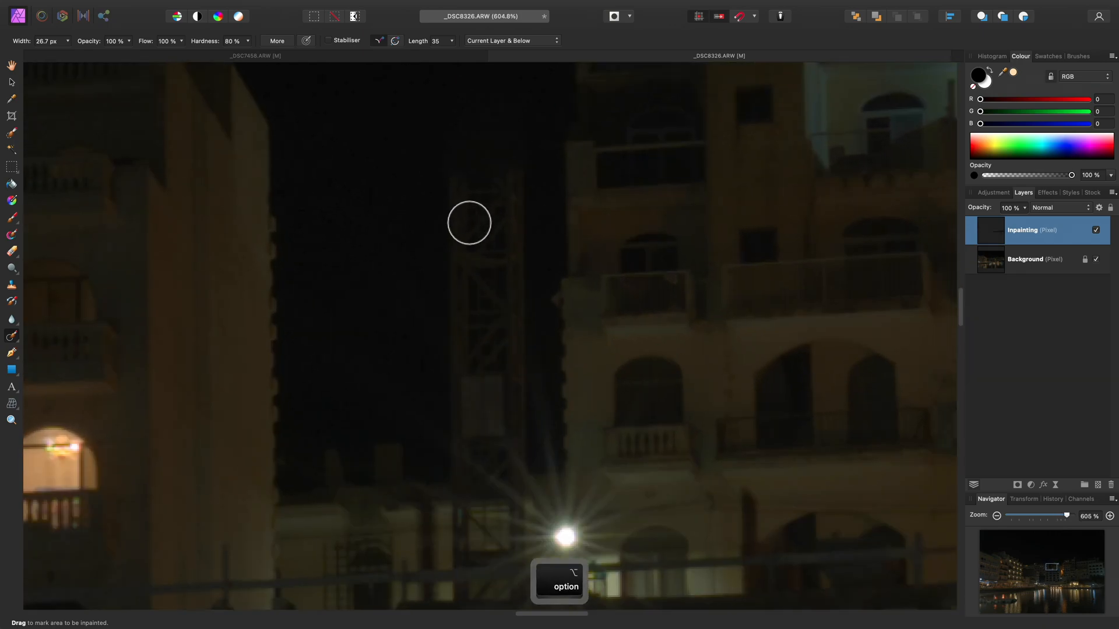
{"action": "key", "text": "bracketleft"}
{"action": "mouse_move", "coordinate": [457, 163]}
{"action": "left_mouse_down"}
{"action": "mouse_move", "coordinate": [456, 351]}
{"action": "mouse_move", "coordinate": [498, 353]}
{"action": "mouse_move", "coordinate": [512, 347]}
{"action": "mouse_move", "coordinate": [518, 307]}
{"action": "mouse_move", "coordinate": [520, 169]}
{"action": "mouse_move", "coordinate": [486, 175]}
{"action": "mouse_move", "coordinate": [495, 224]}
{"action": "mouse_move", "coordinate": [500, 196]}
{"action": "mouse_move", "coordinate": [489, 327]}
{"action": "mouse_move", "coordinate": [460, 192]}
{"action": "left_mouse_up"}
{"action": "key", "text": "bracketright"}
{"action": "key", "text": "bracketright"}
{"action": "key", "text": "bracketleft"}
{"action": "key", "text": "bracketleft"}
{"action": "mouse_move", "coordinate": [431, 230]}
{"action": "left_mouse_down"}
{"action": "mouse_move", "coordinate": [429, 333]}
{"action": "mouse_move", "coordinate": [489, 326]}
{"action": "mouse_move", "coordinate": [493, 224]}
{"action": "mouse_move", "coordinate": [486, 239]}
{"action": "mouse_move", "coordinate": [449, 249]}
{"action": "mouse_move", "coordinate": [457, 306]}
{"action": "mouse_move", "coordinate": [470, 295]}
{"action": "mouse_move", "coordinate": [473, 251]}
{"action": "left_mouse_up"}
Inpaint the lower remains of the crane mast above the bright lamp.
{"action": "key", "text": "bracketright"}
{"action": "key", "text": "bracketleft"}
{"action": "left_click_drag", "start_coordinate": [562, 226], "coordinate": [585, 340]}
{"action": "scroll", "coordinate": [584, 340], "scroll_direction": "down", "scroll_amount": 3}
{"action": "left_click_drag", "start_coordinate": [542, 303], "coordinate": [563, 384]}
Inpaint the leftover traces in the sky above the building gap with a 51.3 px brush.
{"action": "key", "text": "h"}
{"action": "left_click_drag", "start_coordinate": [552, 326], "coordinate": [557, 433]}
{"action": "scroll", "coordinate": [578, 374], "scroll_direction": "down", "scroll_amount": 3}
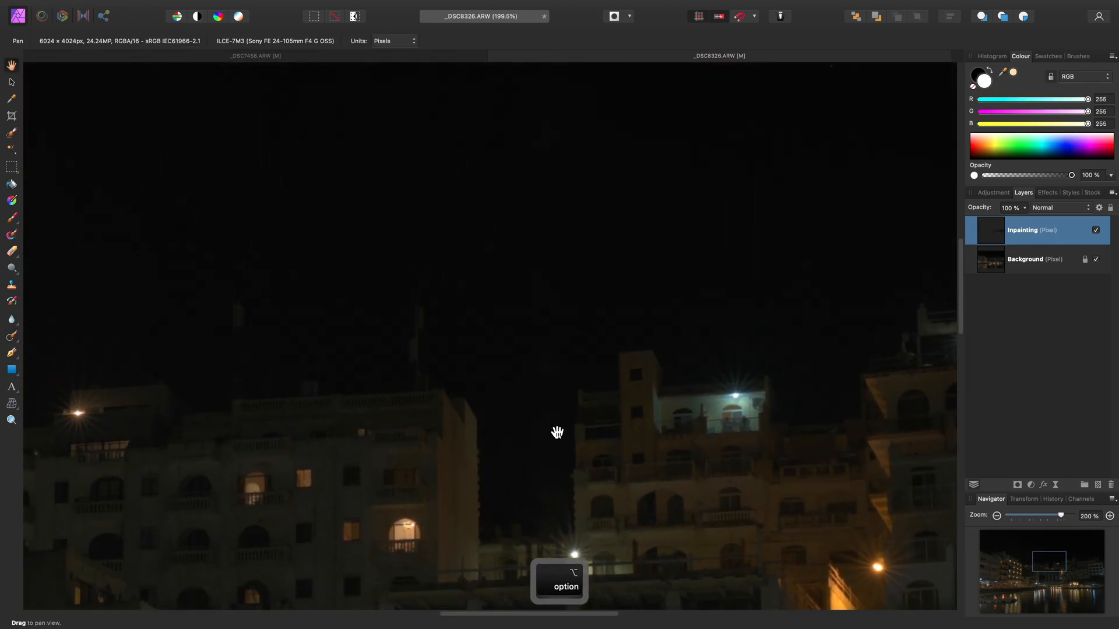
{"action": "scroll", "coordinate": [532, 387], "scroll_direction": "up", "scroll_amount": 3}
{"action": "left_click_drag", "start_coordinate": [572, 387], "coordinate": [504, 426]}
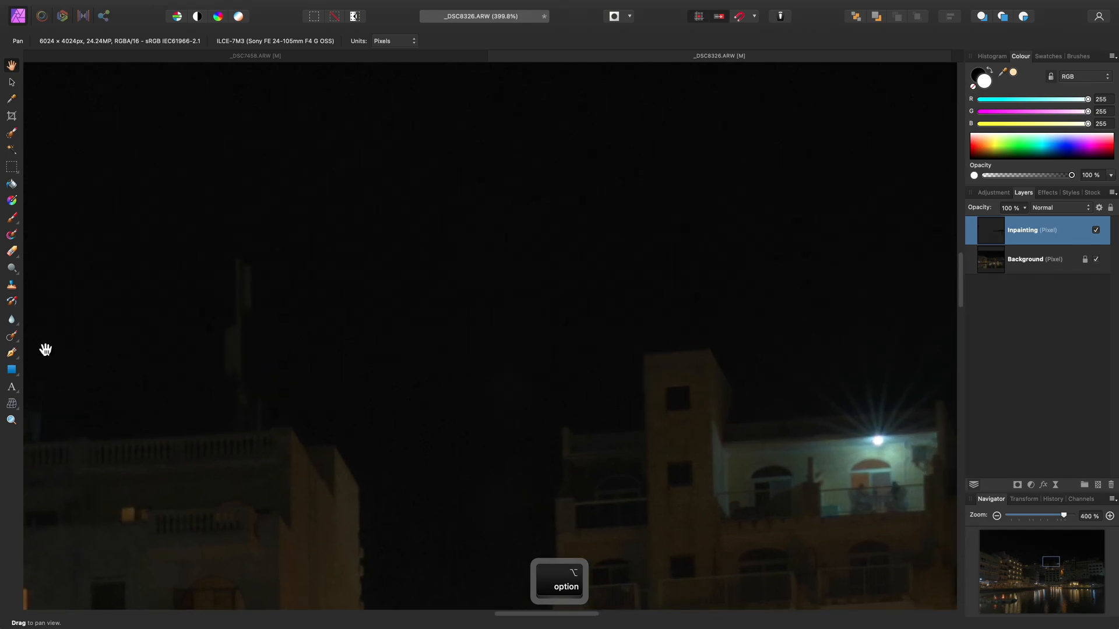
{"action": "left_click", "coordinate": [11, 336]}
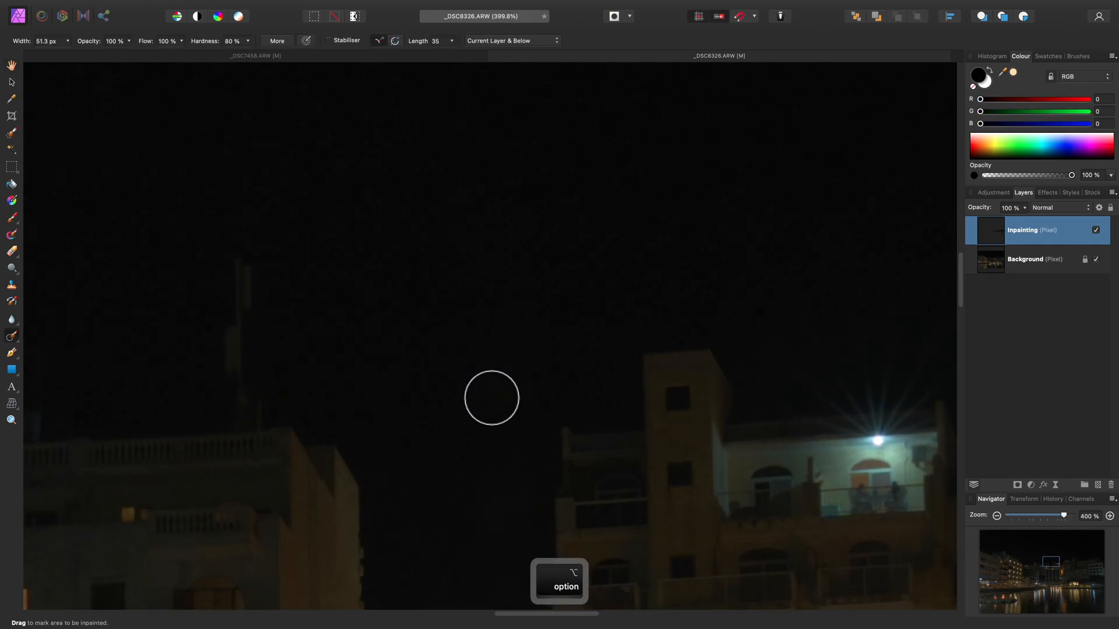
{"action": "mouse_move", "coordinate": [492, 398]}
{"action": "left_mouse_down"}
{"action": "mouse_move", "coordinate": [523, 360]}
{"action": "mouse_move", "coordinate": [495, 335]}
{"action": "mouse_move", "coordinate": [476, 371]}
{"action": "mouse_move", "coordinate": [524, 333]}
{"action": "left_mouse_up"}
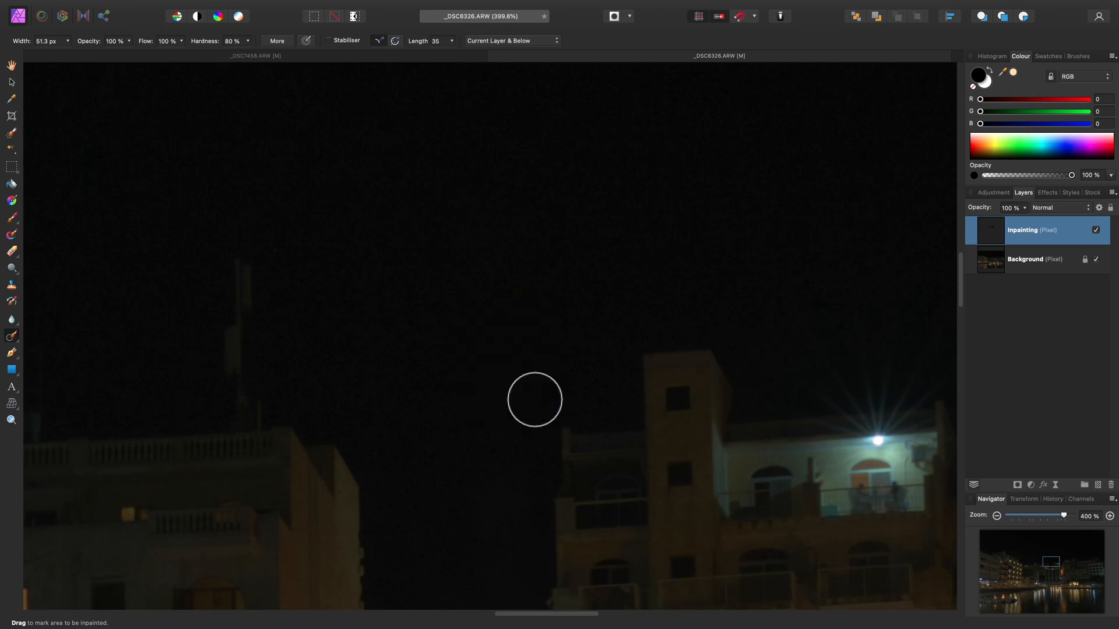
{"action": "scroll", "coordinate": [712, 410], "scroll_direction": "down", "scroll_amount": 3}
{"action": "key", "text": "h"}
{"action": "scroll", "coordinate": [628, 329], "scroll_direction": "left", "scroll_amount": 2}
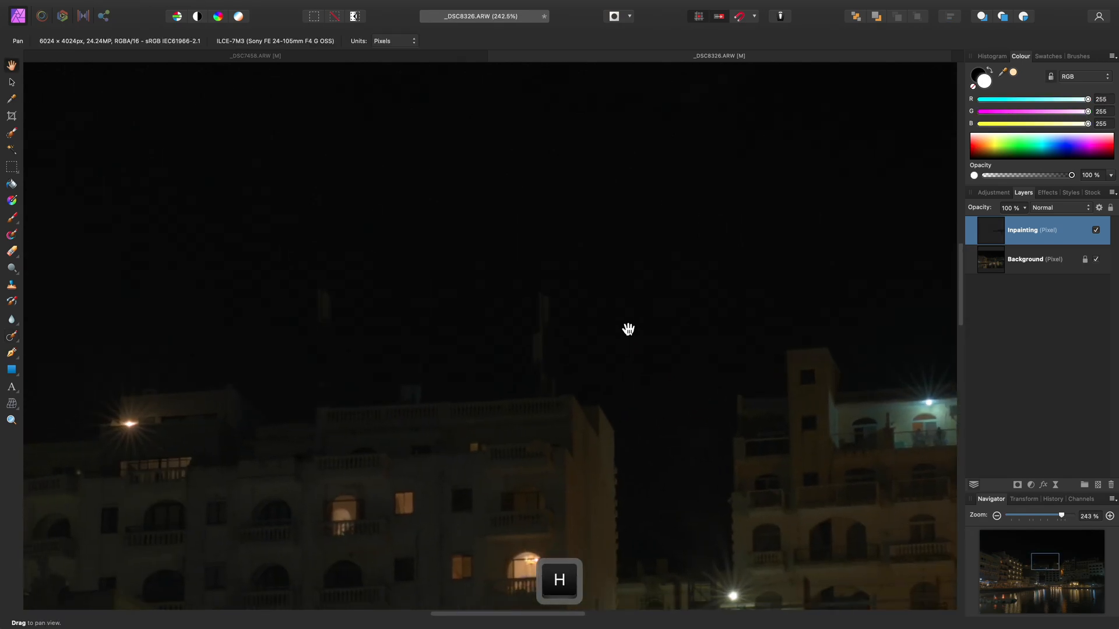
Add a Curves adjustment with a node anchoring the deep shadows and a raised node at about X 0.173, Y 0.243.
{"action": "key", "text": "super+0"}
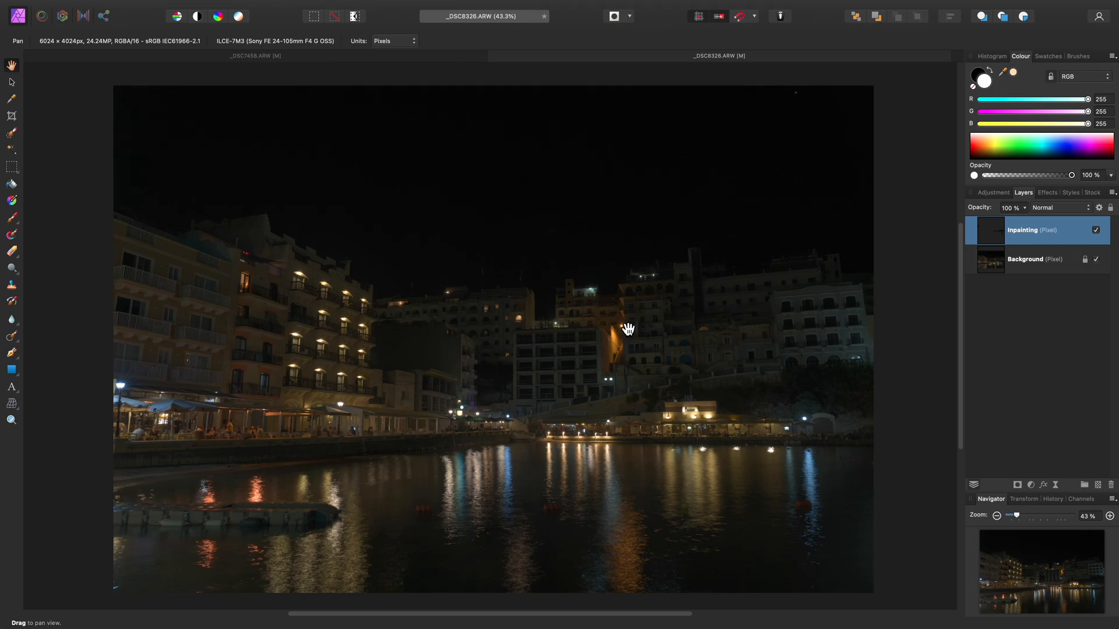
{"action": "key", "text": "super"}
{"action": "key", "text": "super+m"}
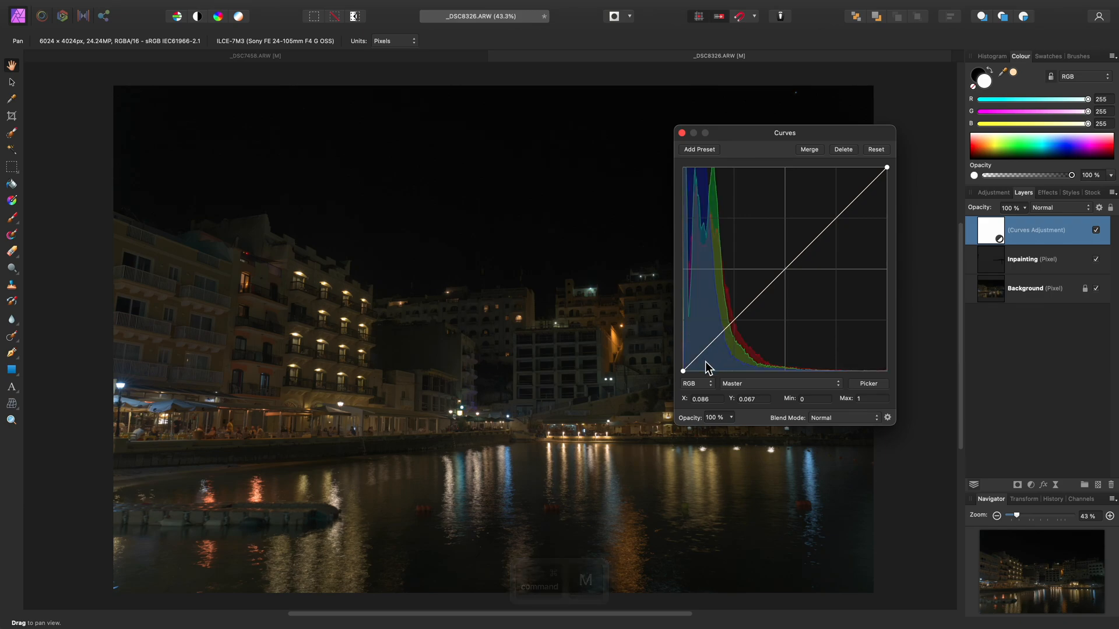
{"action": "scroll", "coordinate": [532, 381], "scroll_direction": "up", "scroll_amount": 5}
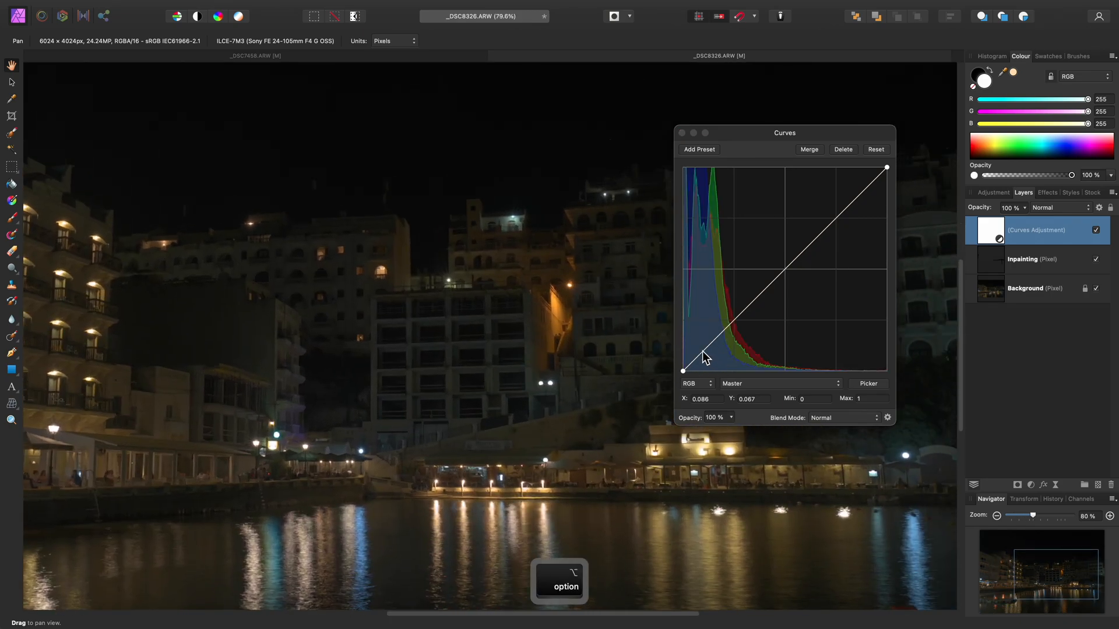
{"action": "left_click_drag", "start_coordinate": [699, 354], "coordinate": [719, 322]}
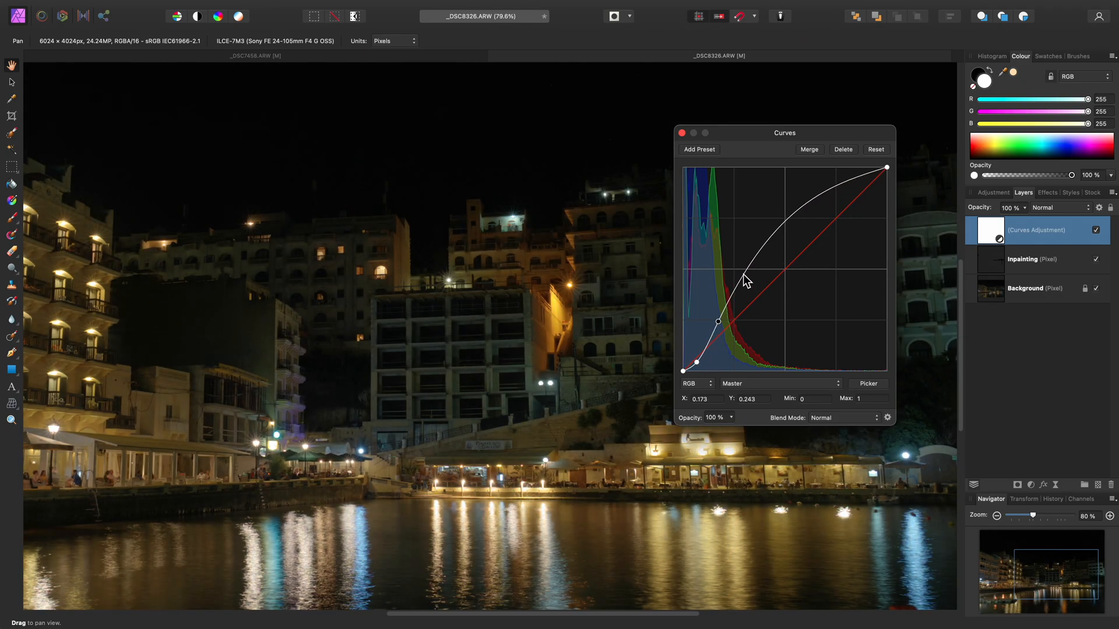
Add a midtone node to the curve at about X 0.394, Y 0.556 and close the Curves settings.
{"action": "left_click_drag", "start_coordinate": [744, 274], "coordinate": [757, 261]}
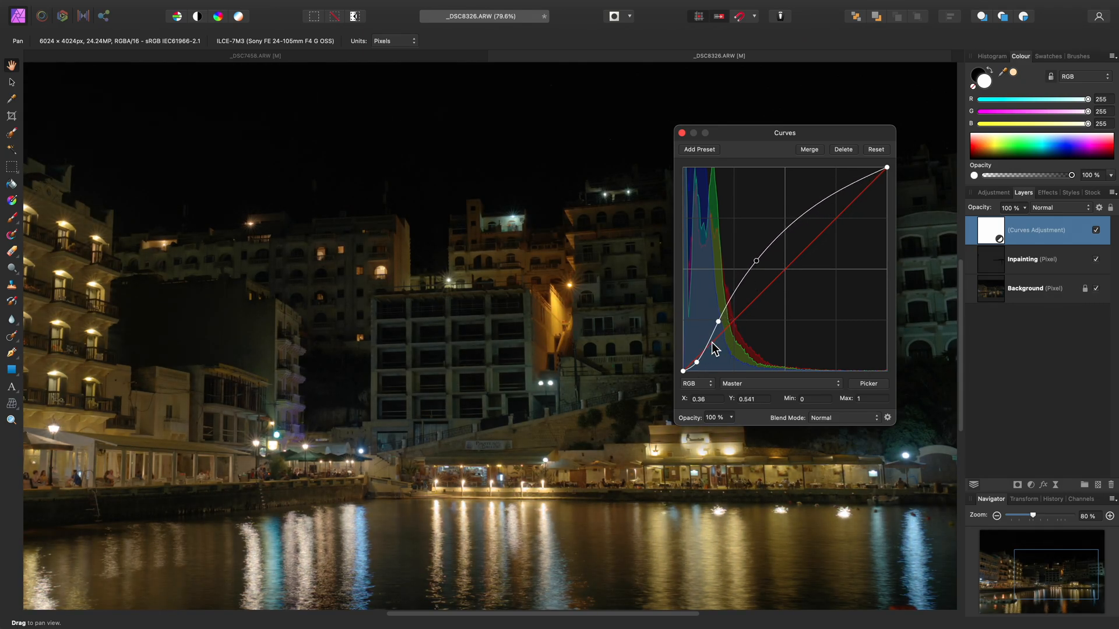
{"action": "left_click_drag", "start_coordinate": [718, 322], "coordinate": [718, 322]}
{"action": "left_click_drag", "start_coordinate": [756, 261], "coordinate": [762, 257]}
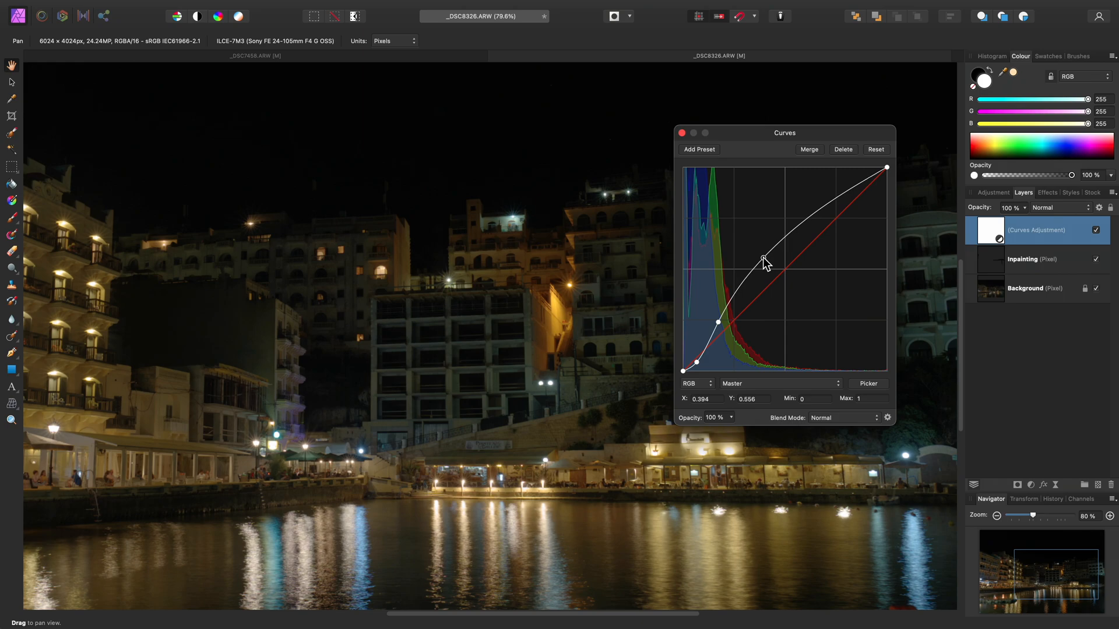
{"action": "key", "text": "super+0"}
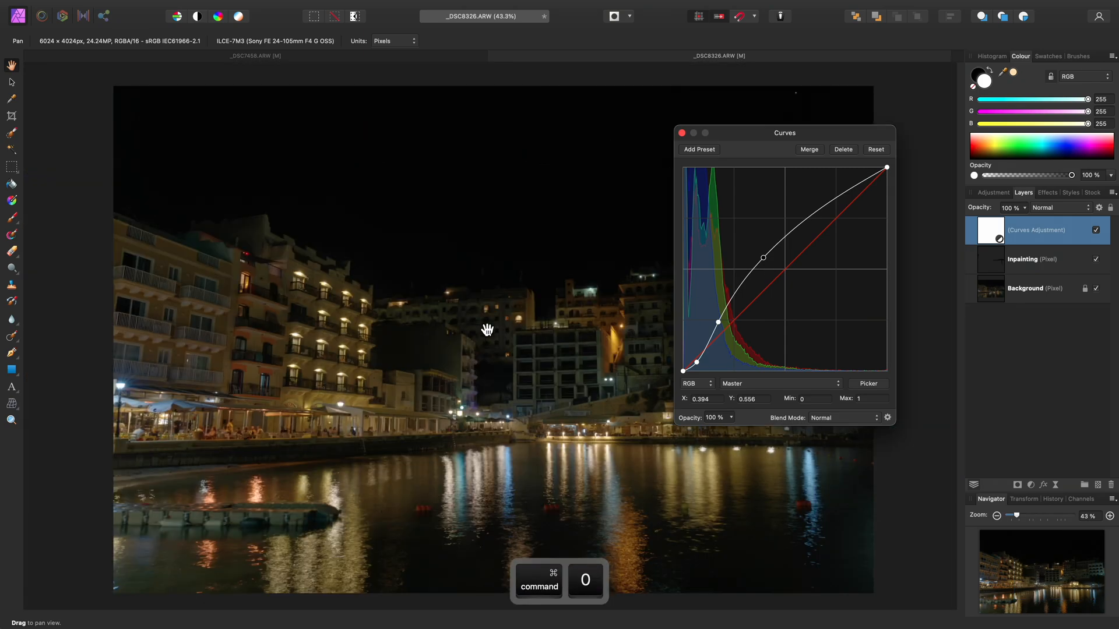
{"action": "left_click", "coordinate": [682, 133]}
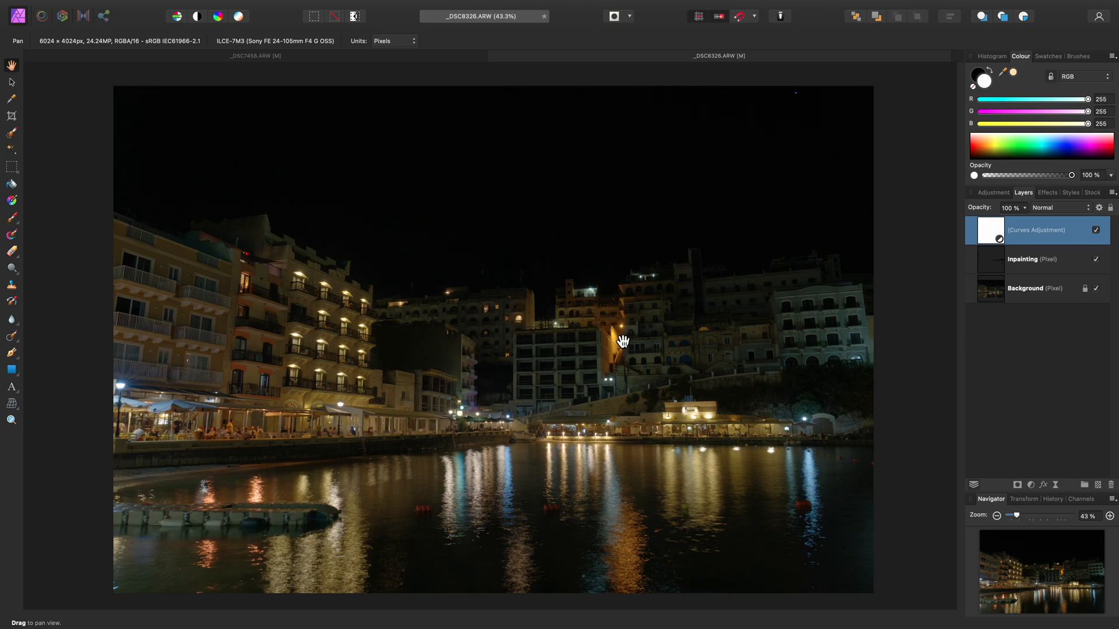
Create a new pixel layer above the Curves adjustment and name it Brush Work.
{"action": "key", "text": "super+shift+n"}
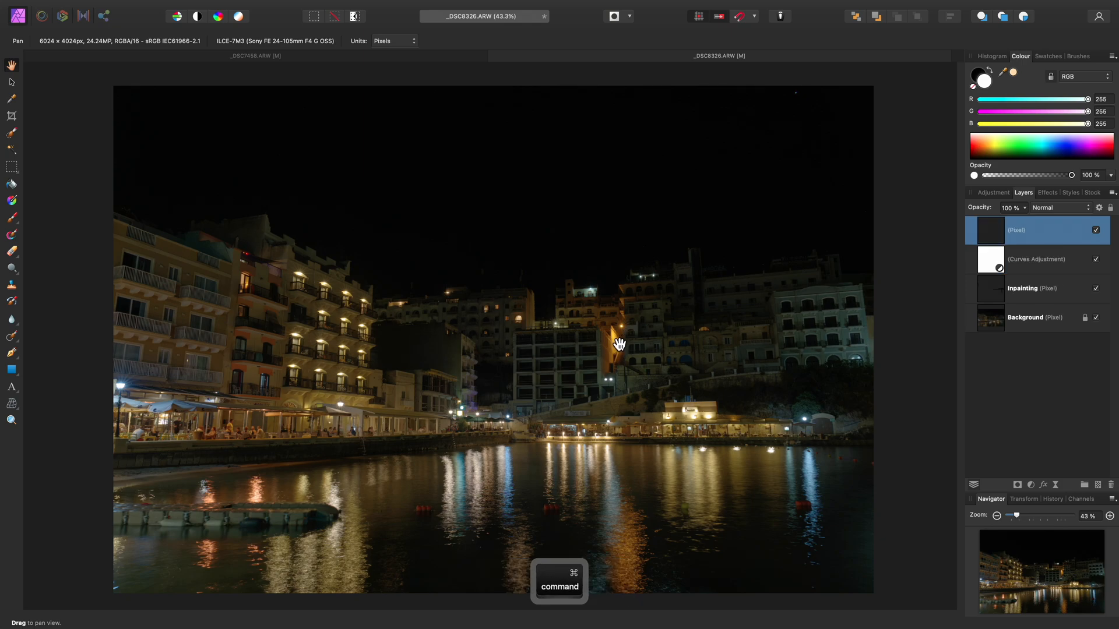
{"action": "double_click", "coordinate": [1021, 231]}
{"action": "type", "text": "Brush Work"}
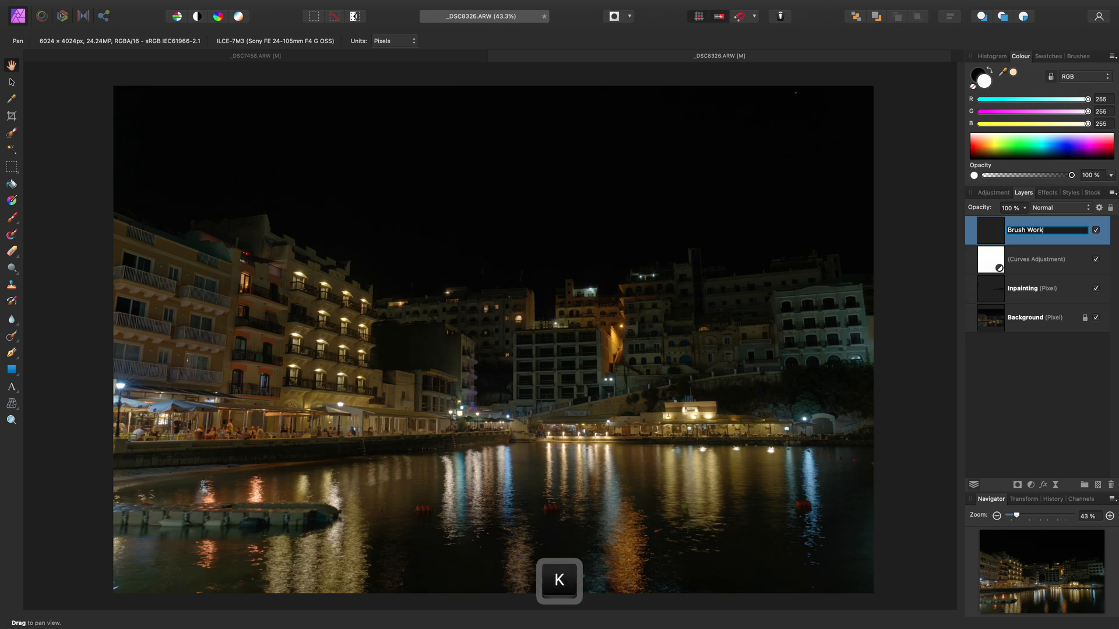
{"action": "key", "text": "Return"}
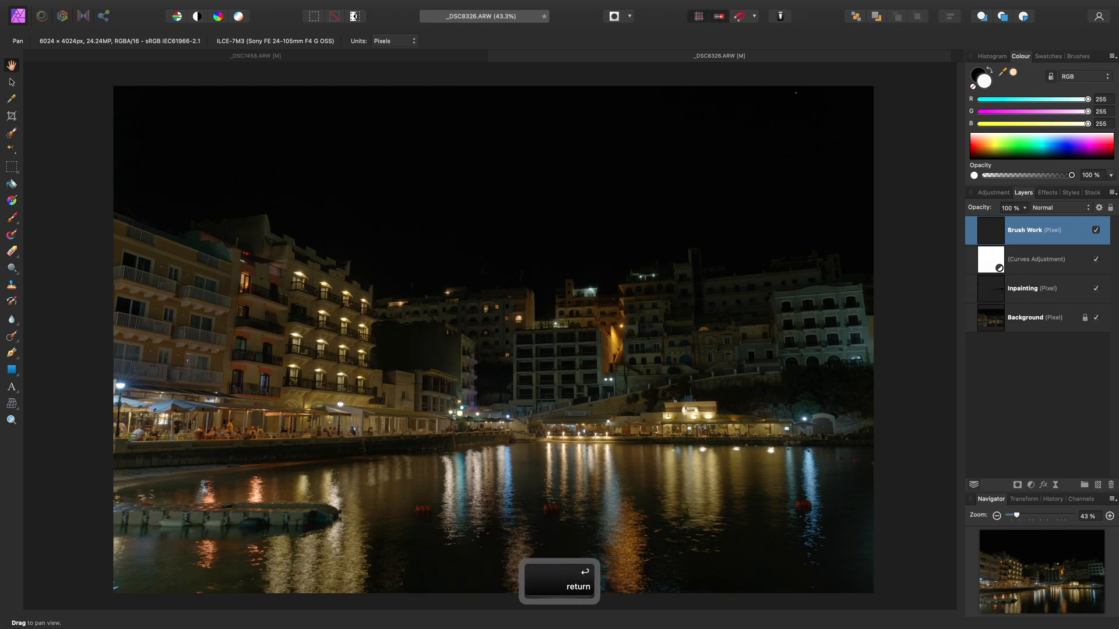
Set the Brush Work layer to the Overlay blend mode with 35% opacity.
{"action": "left_click", "coordinate": [1080, 208]}
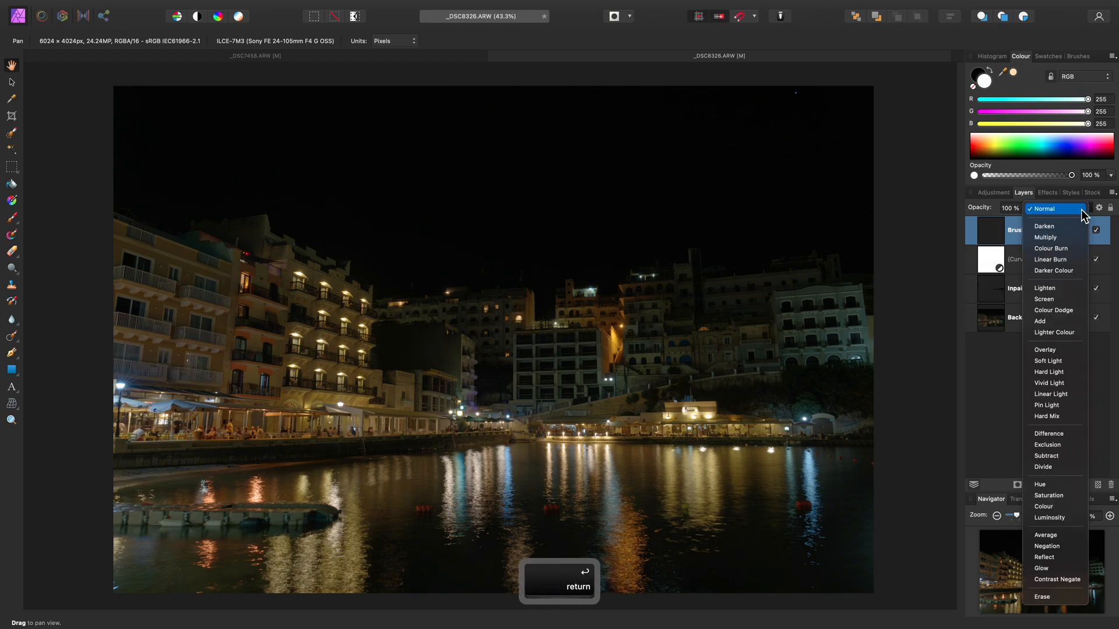
{"action": "left_click", "coordinate": [1072, 351]}
{"action": "left_click", "coordinate": [1025, 208]}
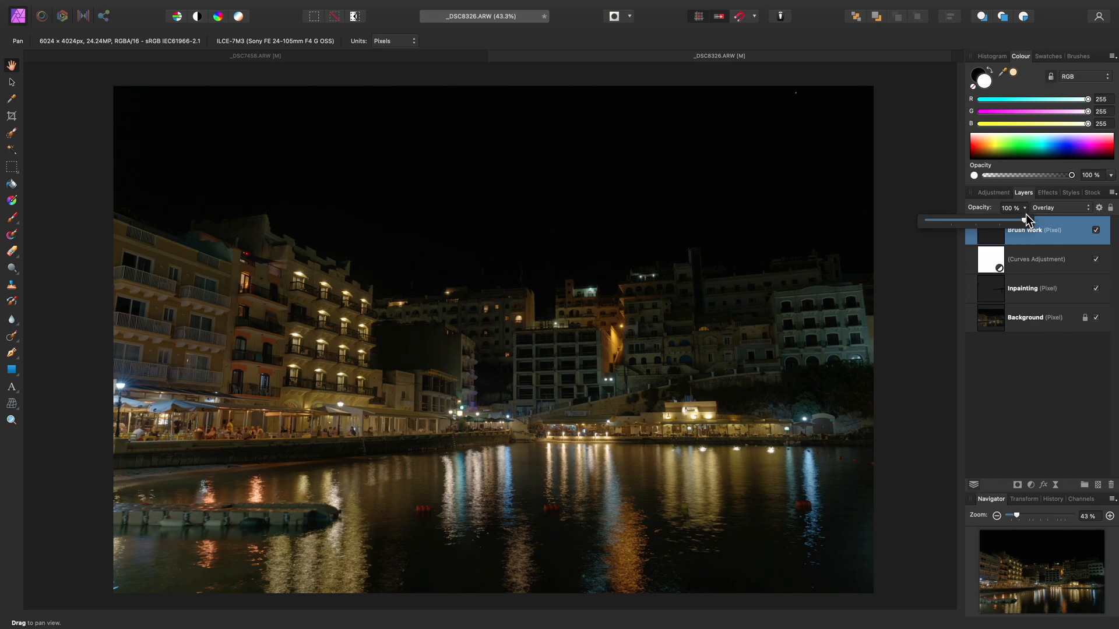
{"action": "left_click_drag", "start_coordinate": [1020, 220], "coordinate": [955, 223]}
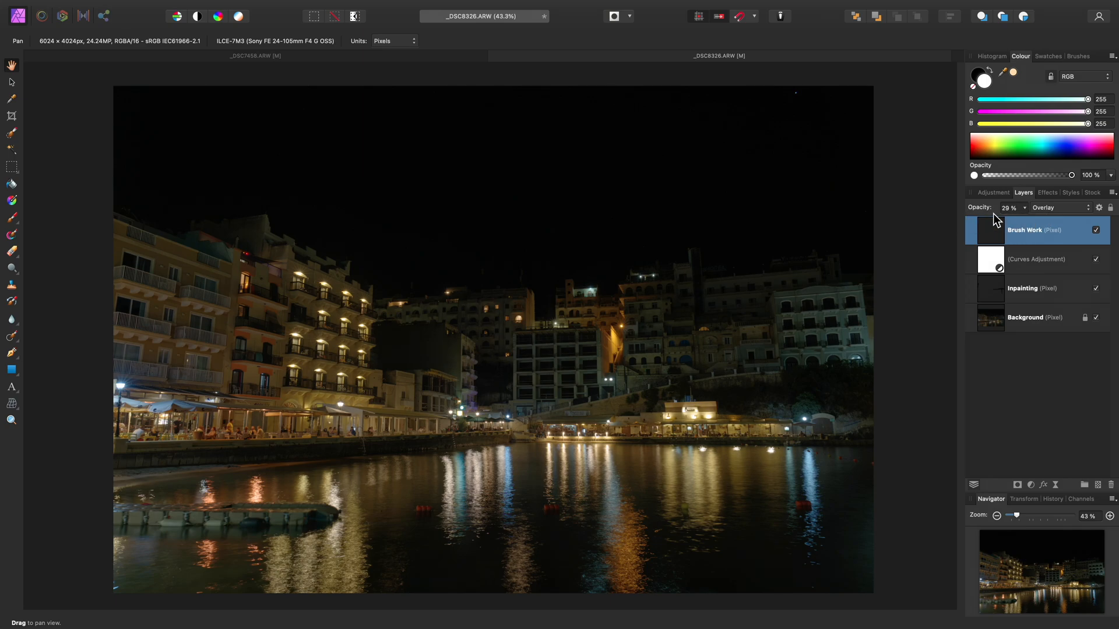
{"action": "left_click", "coordinate": [1024, 208]}
{"action": "left_click_drag", "start_coordinate": [1023, 217], "coordinate": [1044, 229]}
{"action": "key", "text": "1"}
{"action": "key", "text": "3"}
{"action": "key", "text": "5"}
Activate the Paint Brush Tool, enlarge it to about 1634 px and make white the active colour.
{"action": "key", "text": "b"}
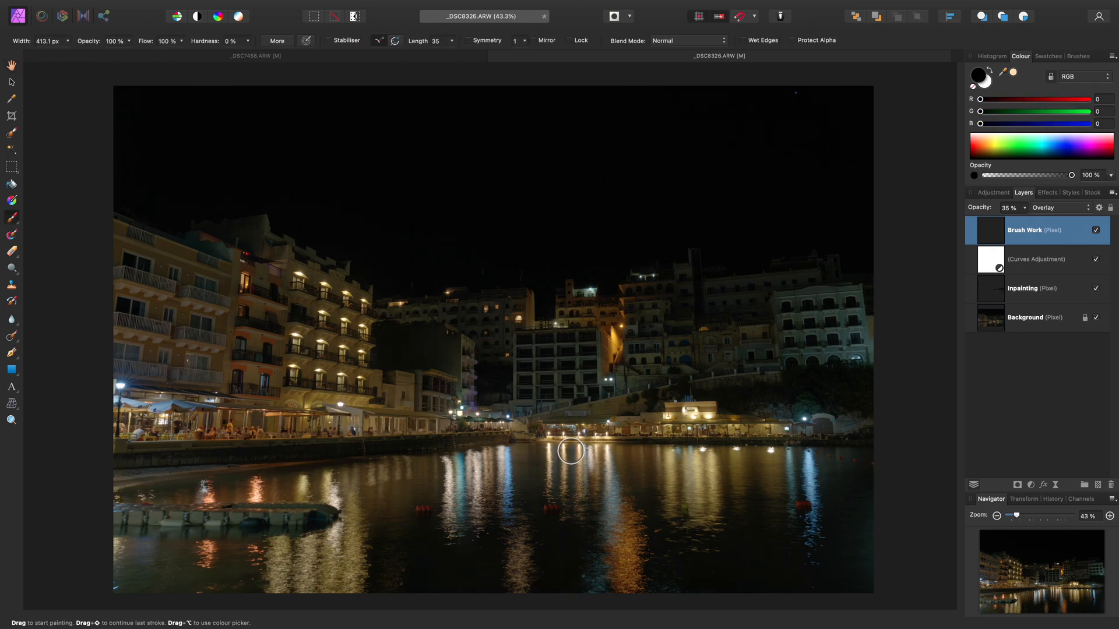
{"action": "key", "text": "bracketright"}
{"action": "key", "text": "bracketright"}
{"action": "key", "text": "bracketright"}
{"action": "key", "text": "bracketright"}
{"action": "key", "text": "bracketright"}
{"action": "key", "text": "bracketright"}
{"action": "key", "text": "bracketright"}
{"action": "key", "text": "bracketright"}
{"action": "key", "text": "bracketright"}
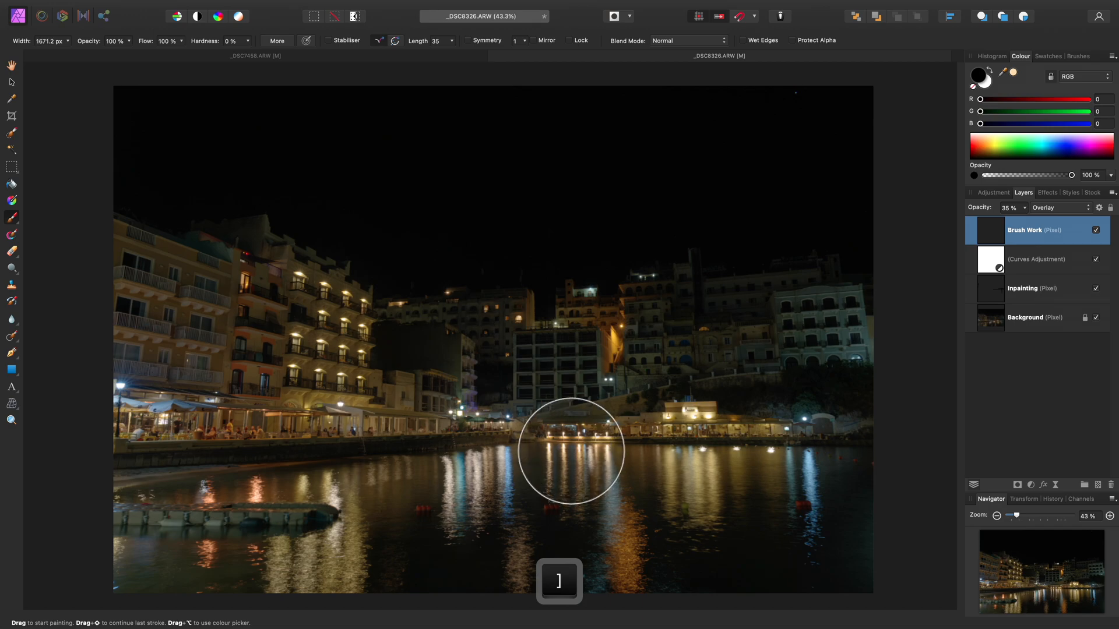
{"action": "key", "text": "bracketleft"}
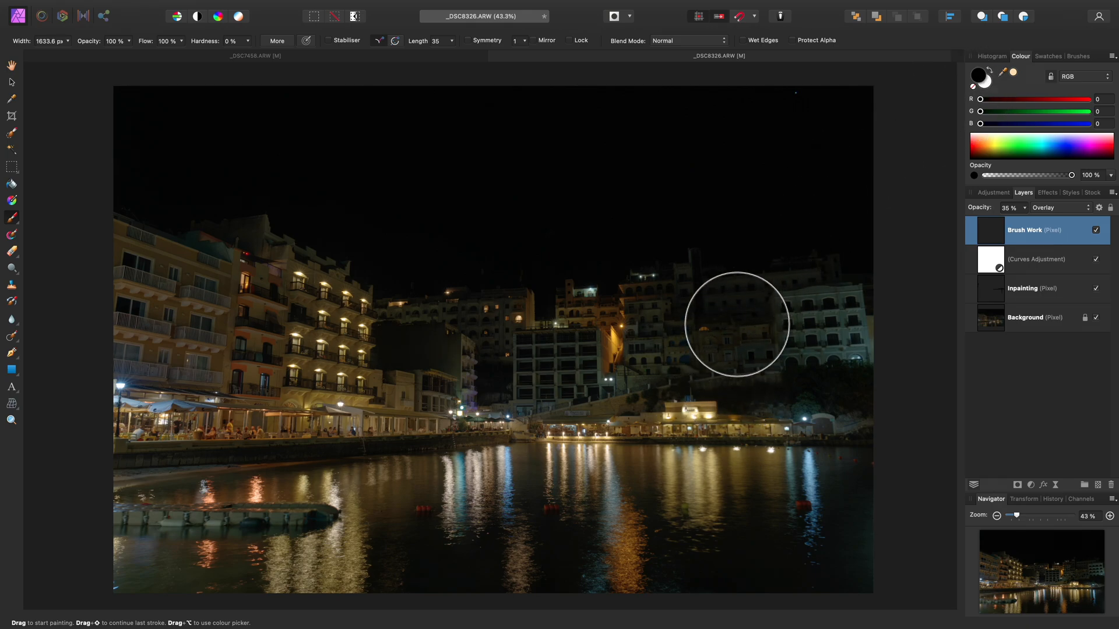
{"action": "key", "text": "x"}
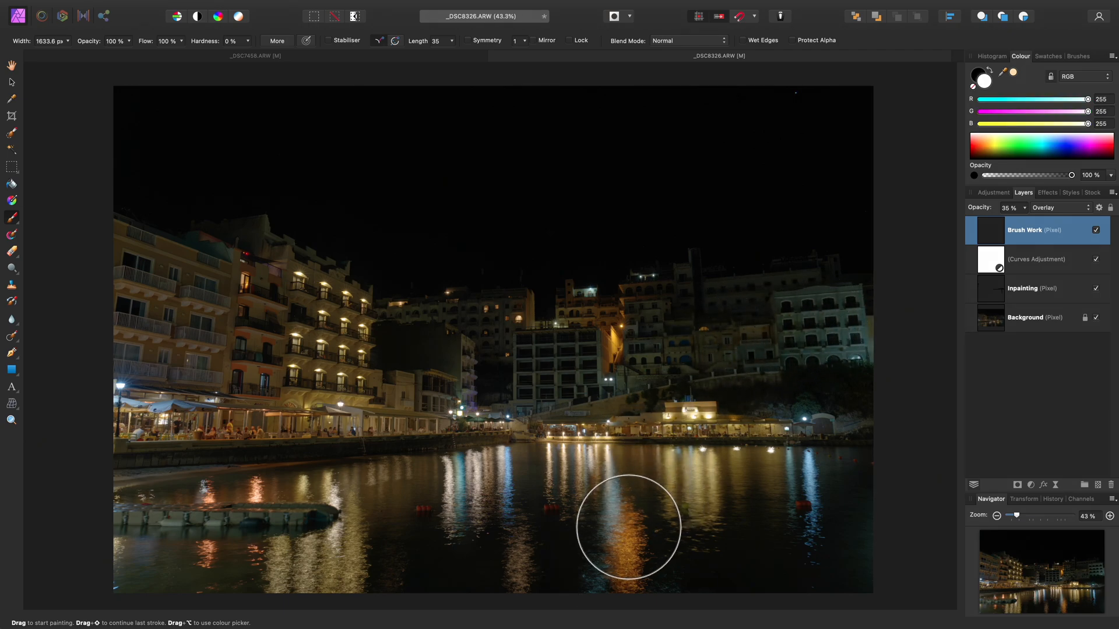
Paint white over the water reflections, waterfront restaurants and lit buildings on the Brush Work layer to brighten them.
{"action": "left_click_drag", "start_coordinate": [629, 527], "coordinate": [845, 519]}
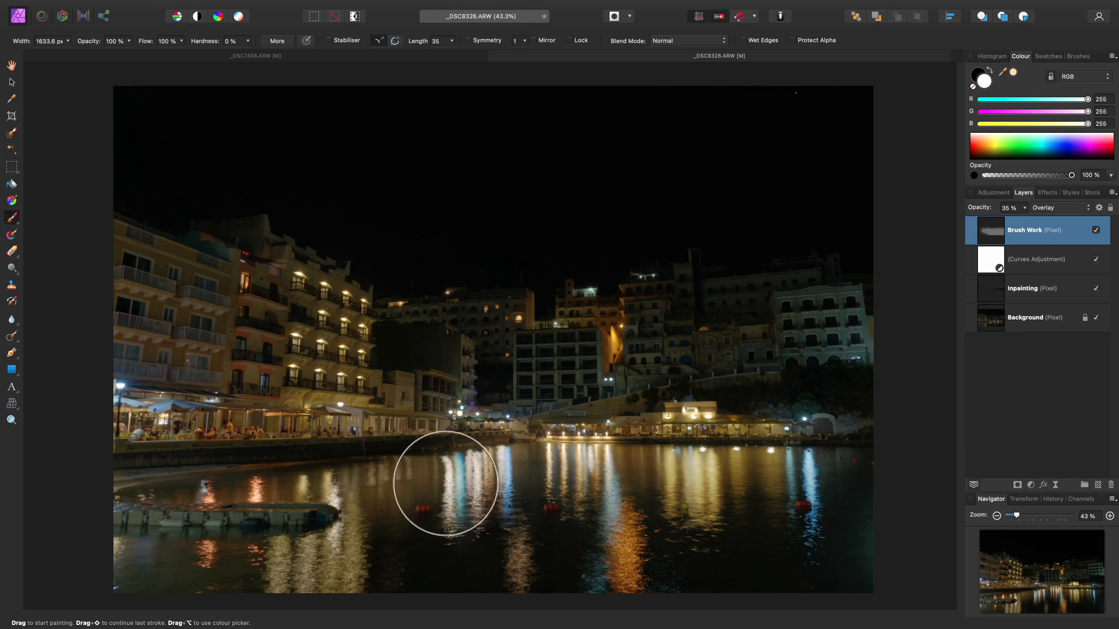
{"action": "key", "text": "space"}
{"action": "left_click_drag", "start_coordinate": [487, 536], "coordinate": [606, 450]}
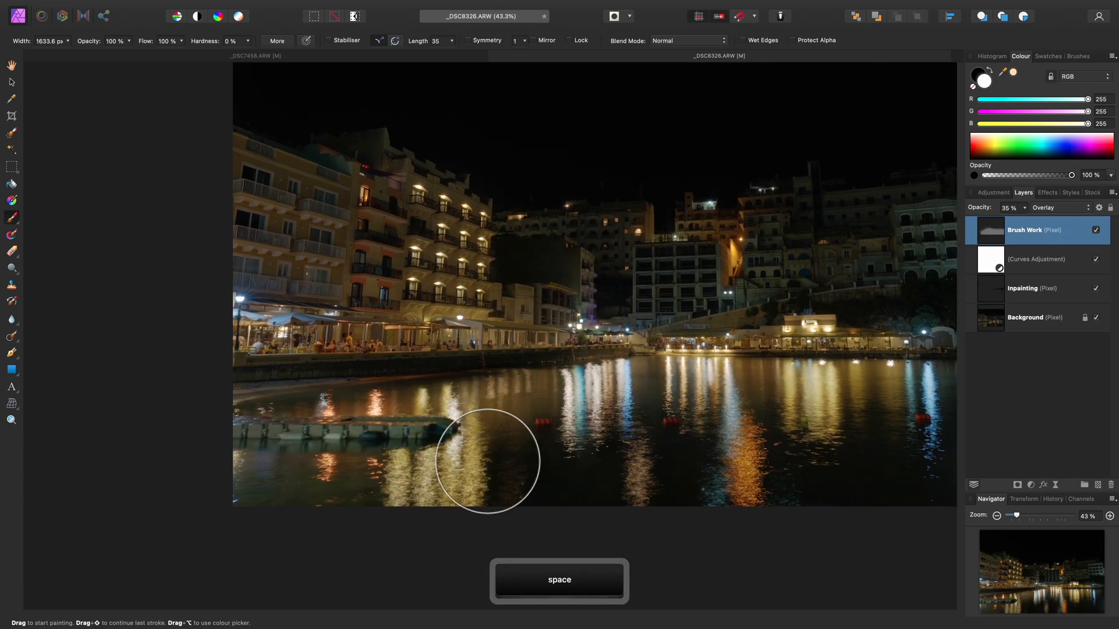
{"action": "key", "text": "space"}
{"action": "left_click_drag", "start_coordinate": [674, 436], "coordinate": [396, 458]}
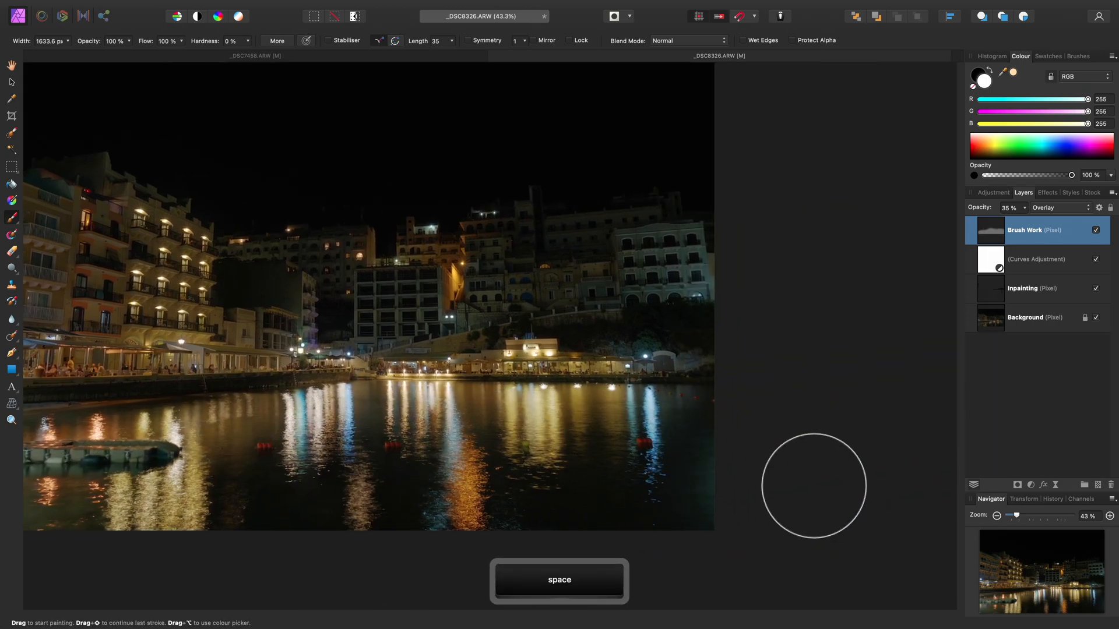
{"action": "key", "text": "space"}
{"action": "left_click_drag", "start_coordinate": [502, 329], "coordinate": [607, 375]}
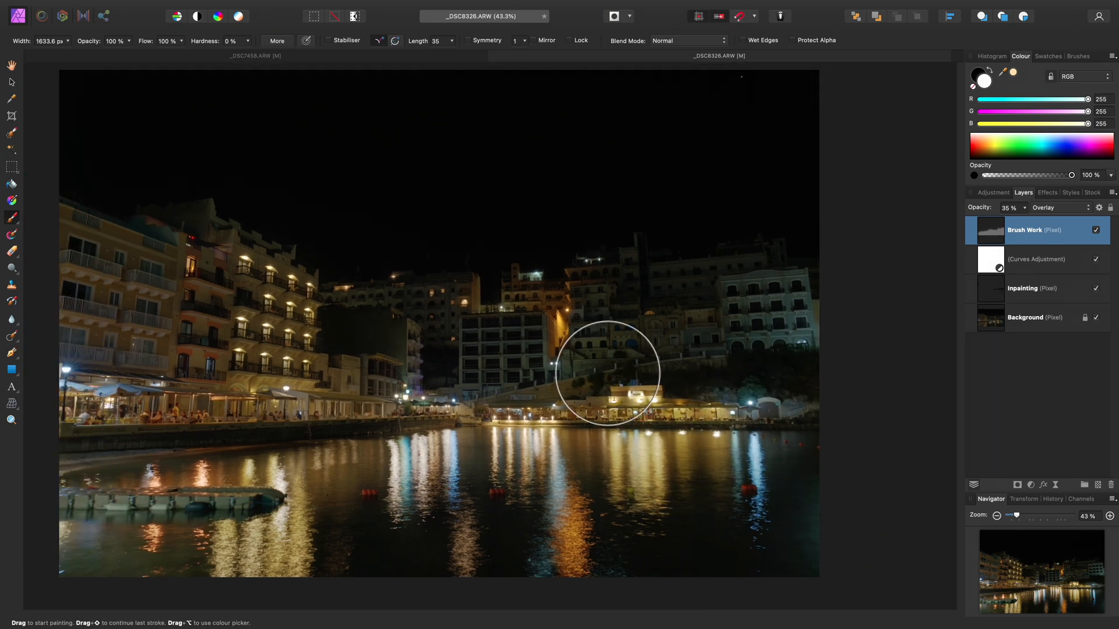
Darken the right-hand hillside buildings with black, reducing the brush to about 1003 px, and compare the image with Brush Work hidden and shown.
{"action": "key", "text": "x"}
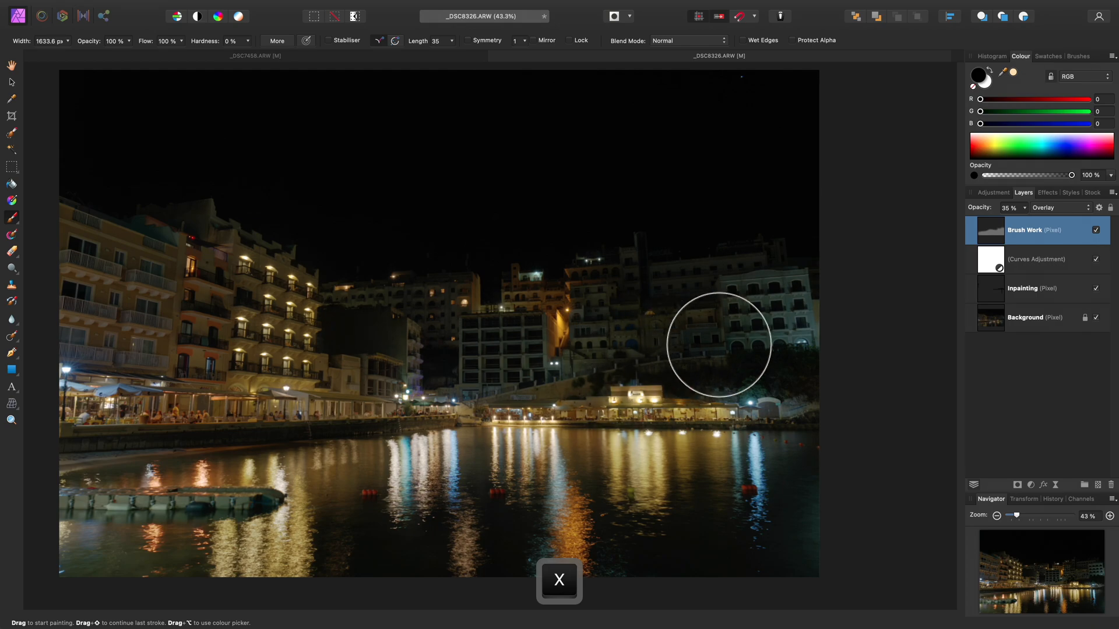
{"action": "mouse_move", "coordinate": [758, 333]}
{"action": "left_mouse_down"}
{"action": "mouse_move", "coordinate": [707, 331]}
{"action": "mouse_move", "coordinate": [717, 320]}
{"action": "mouse_move", "coordinate": [606, 329]}
{"action": "mouse_move", "coordinate": [724, 330]}
{"action": "mouse_move", "coordinate": [635, 332]}
{"action": "left_mouse_up"}
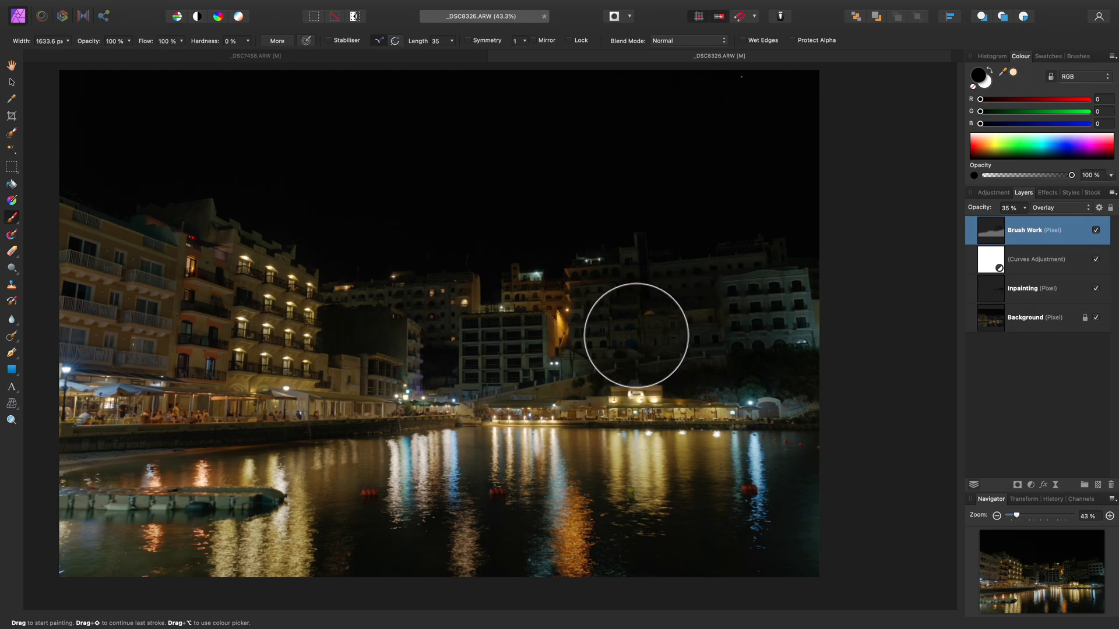
{"action": "key", "text": "bracketleft"}
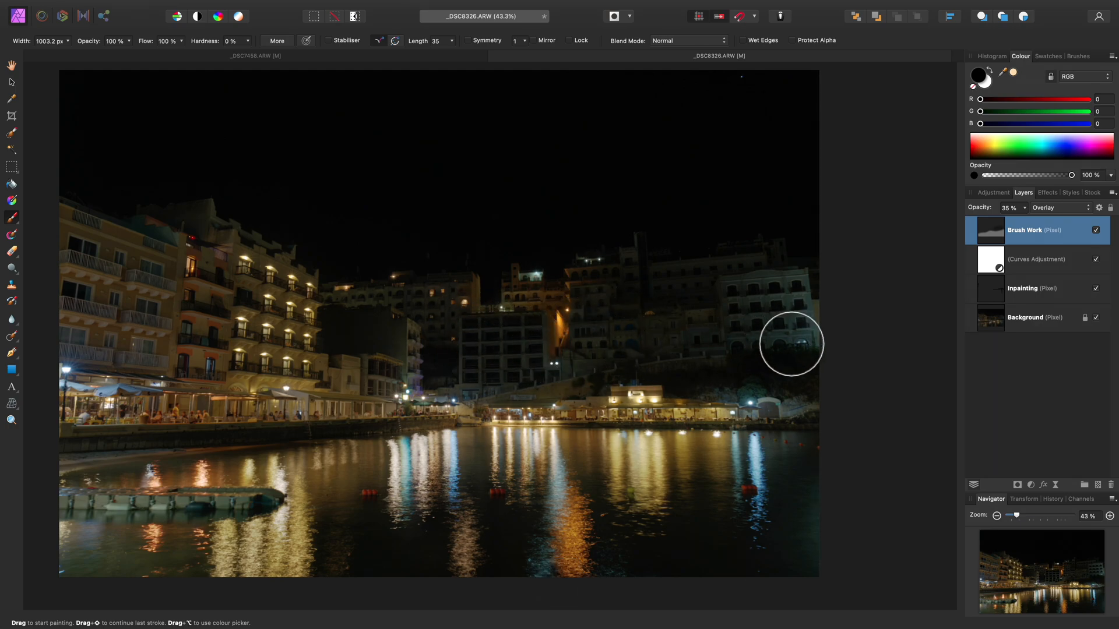
{"action": "key", "text": "h"}
{"action": "scroll", "coordinate": [744, 350], "scroll_direction": "left", "scroll_amount": 2}
{"action": "scroll", "coordinate": [722, 355], "scroll_direction": "down", "scroll_amount": 1}
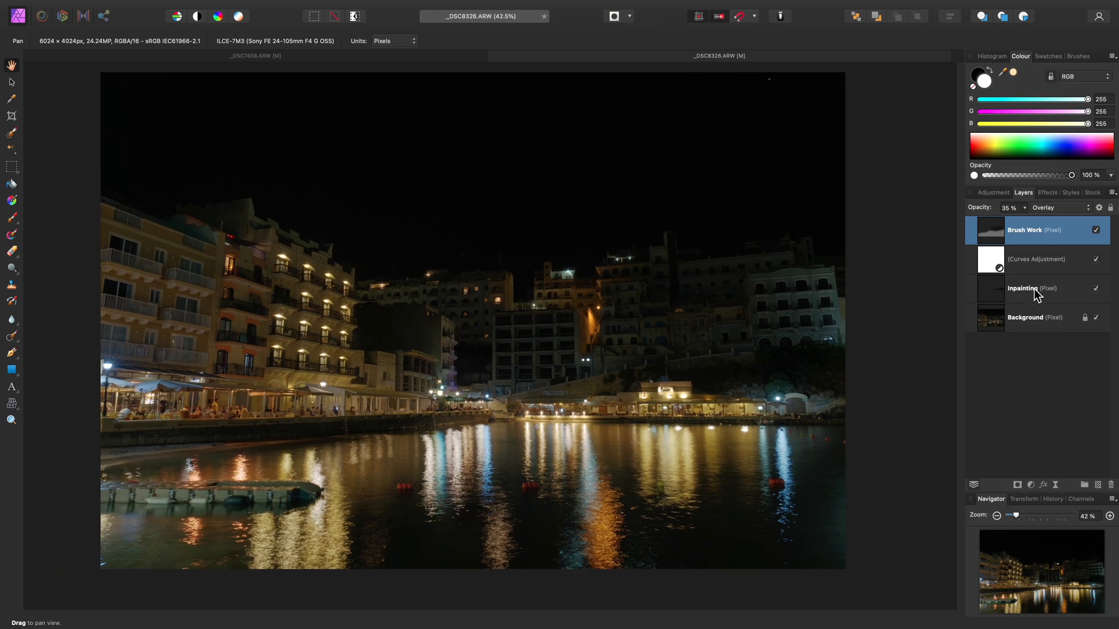
{"action": "left_click", "coordinate": [1095, 230]}
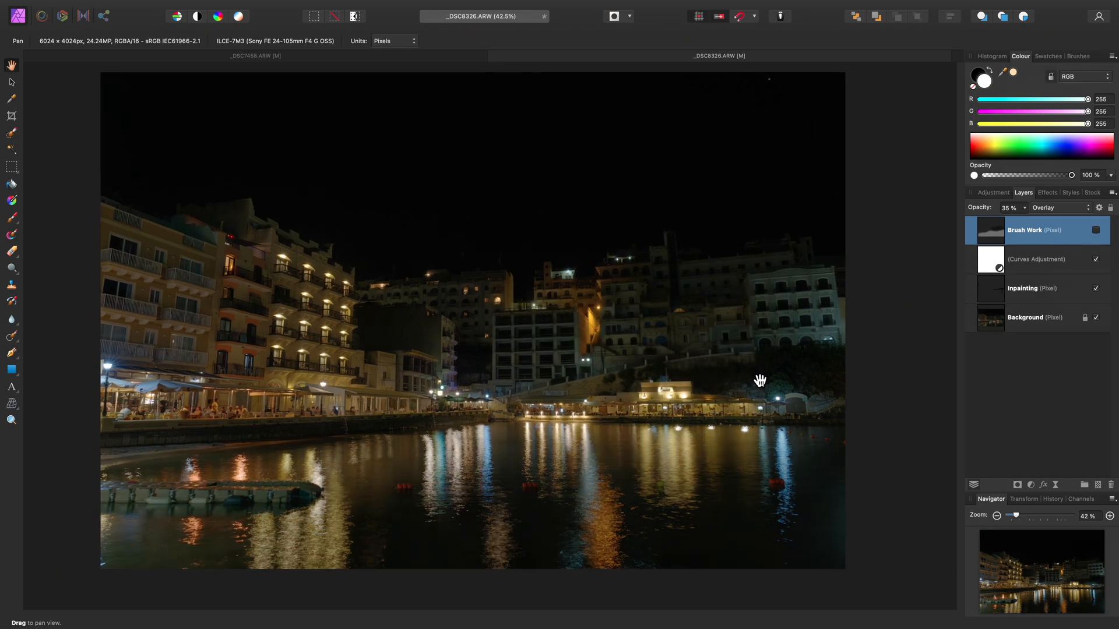
{"action": "left_click", "coordinate": [1096, 231]}
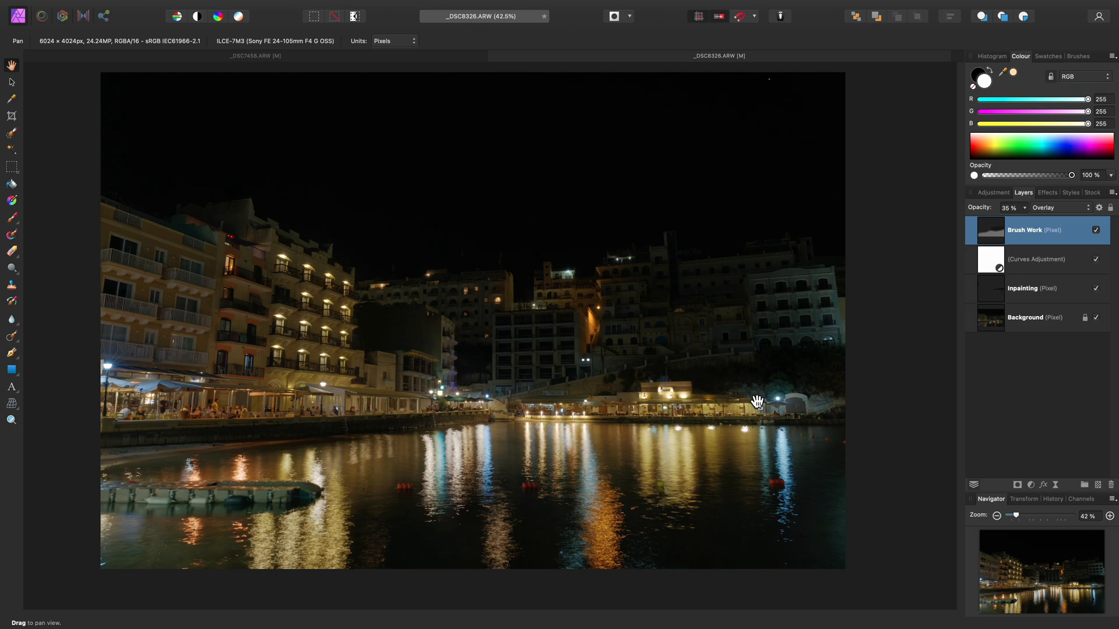
Create a pixel layer named Colour Work above Brush Work, using the Overlay blend mode and 50% opacity.
{"action": "key", "text": "super+shift+n"}
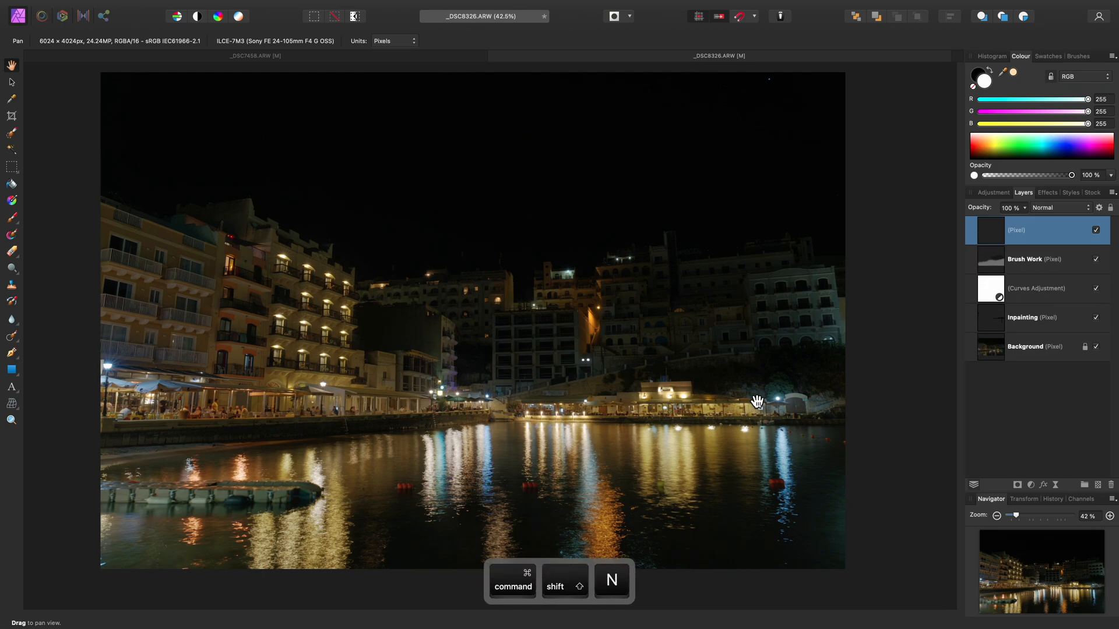
{"action": "double_click", "coordinate": [1017, 231]}
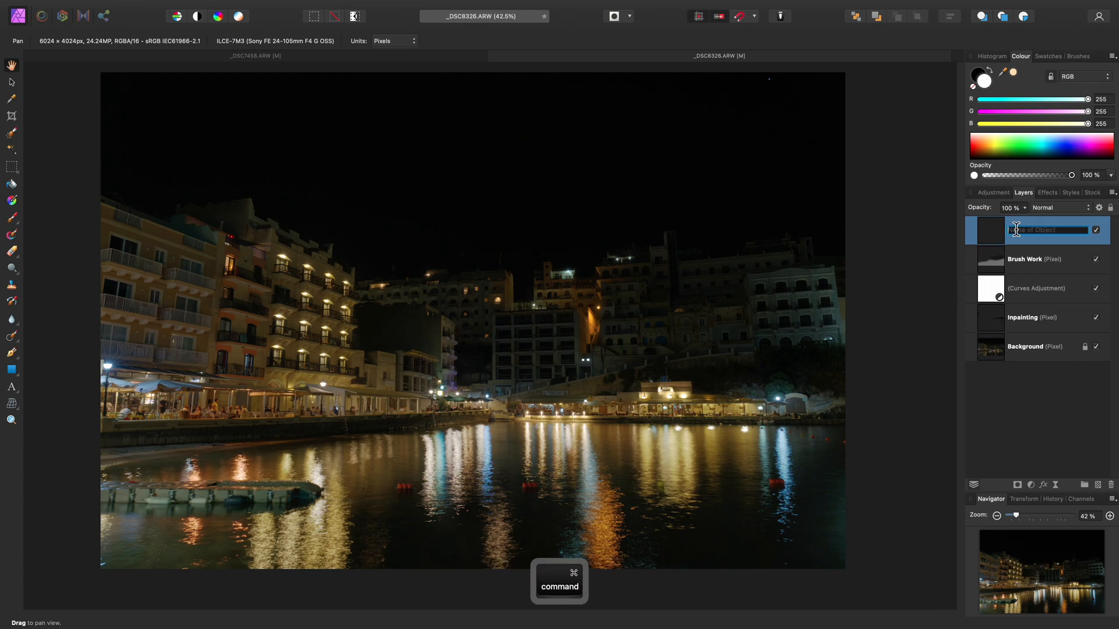
{"action": "type", "text": "Colour Work"}
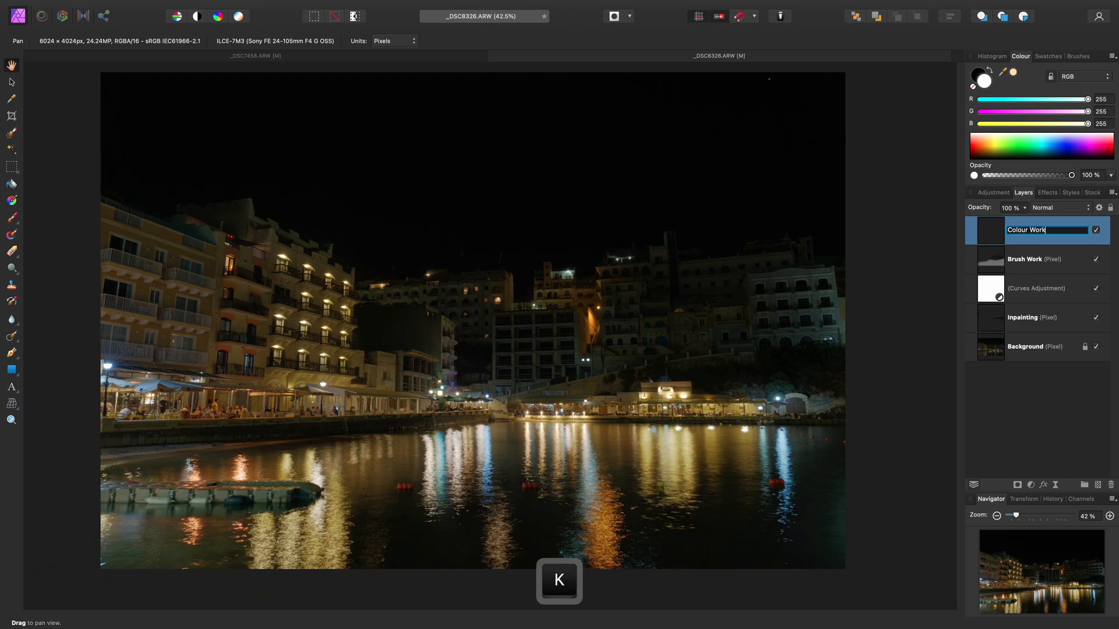
{"action": "key", "text": "Return"}
{"action": "left_click", "coordinate": [1057, 210]}
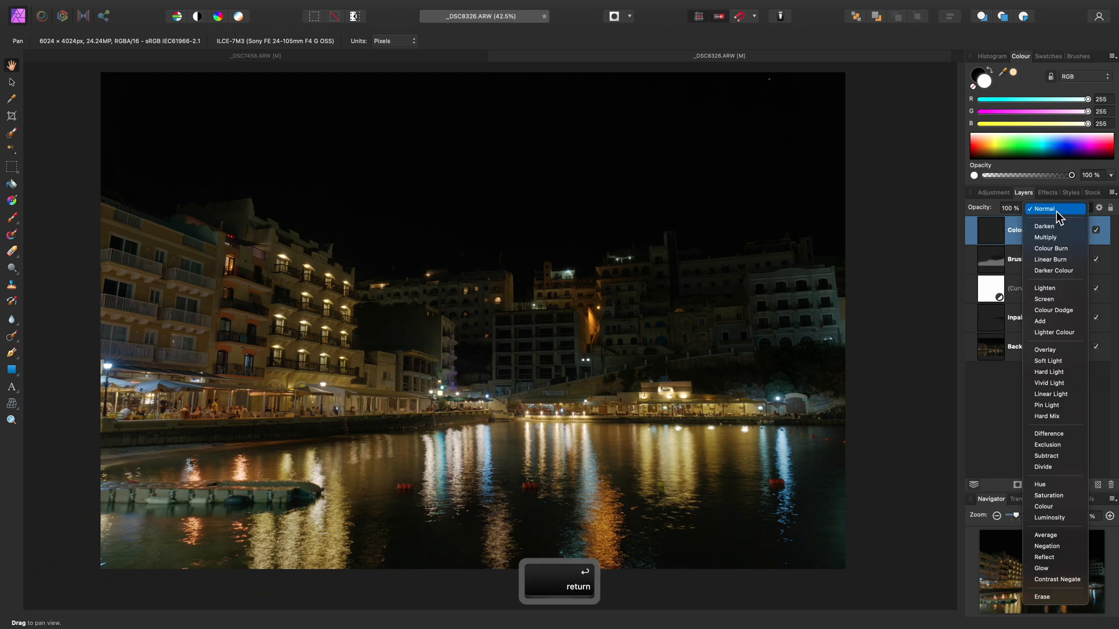
{"action": "left_click", "coordinate": [1069, 352]}
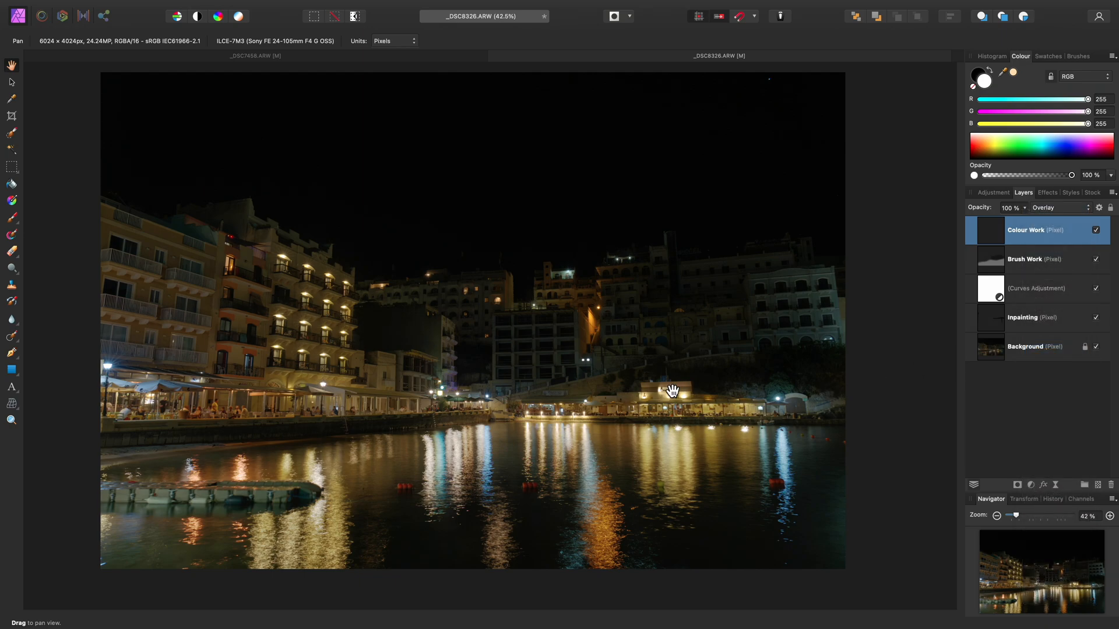
{"action": "key", "text": "5"}
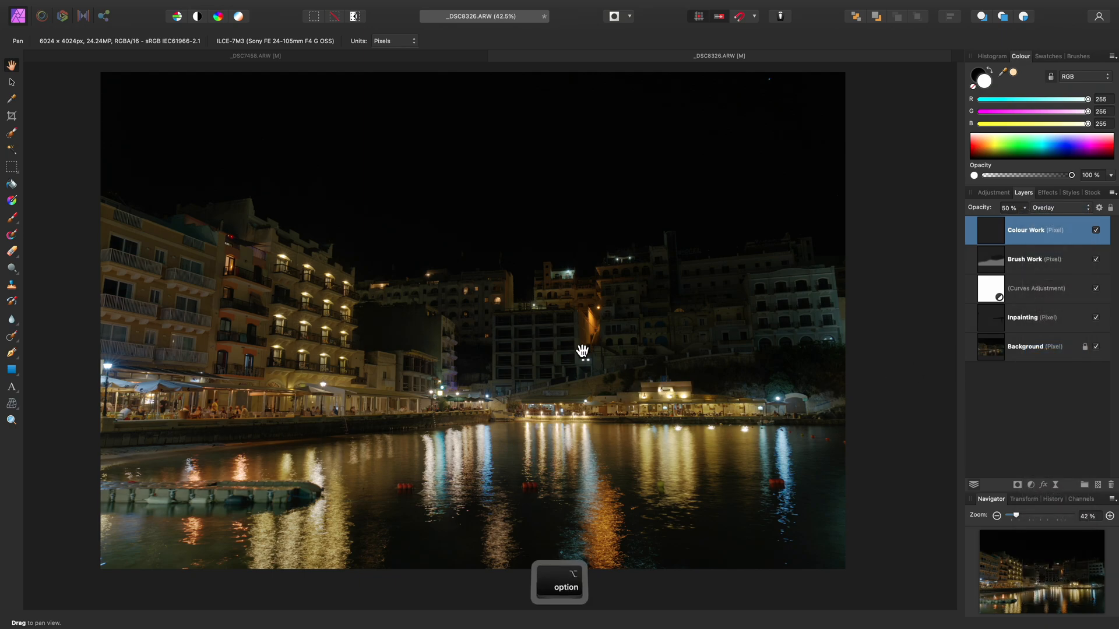
Activate the Paint Brush Tool, shrink it to about 232 px and sample orange (RGB 255, 188, 33) from the lamp glow between the buildings.
{"action": "scroll", "coordinate": [582, 352], "scroll_direction": "up", "scroll_amount": 10}
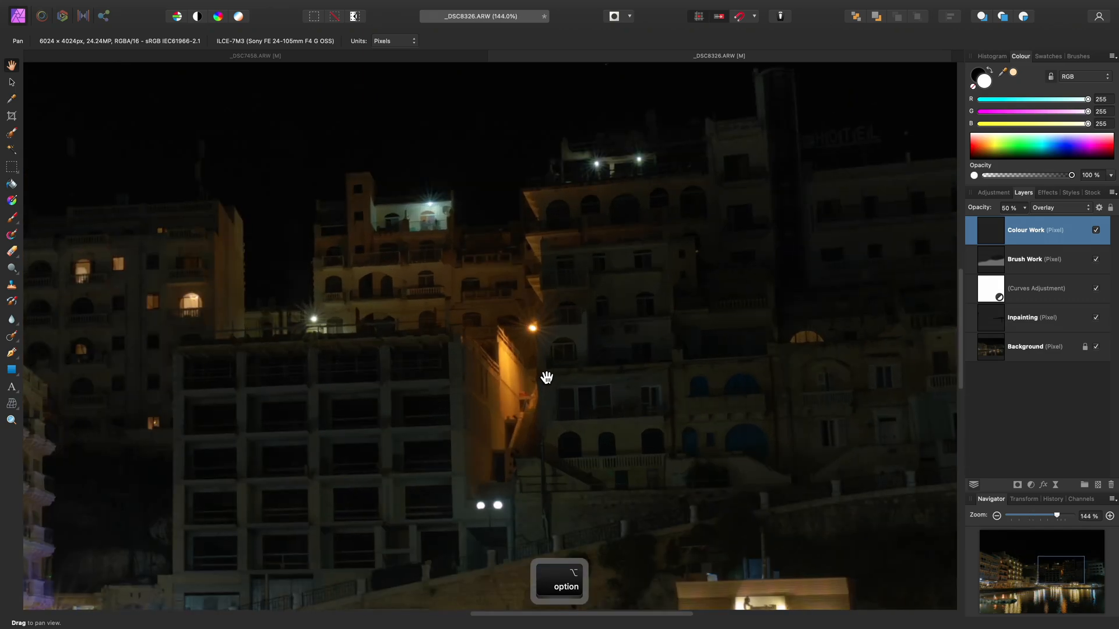
{"action": "left_click_drag", "start_coordinate": [547, 377], "coordinate": [583, 348]}
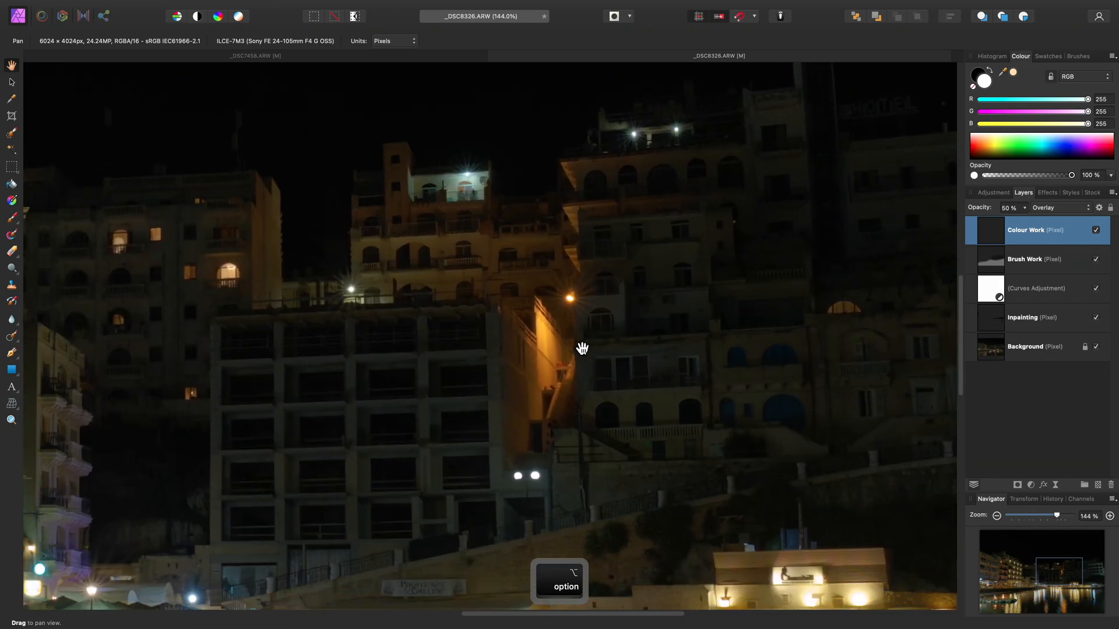
{"action": "key", "text": "b"}
{"action": "key", "text": "x"}
{"action": "key", "text": "bracketleft"}
{"action": "key", "text": "bracketleft"}
{"action": "key", "text": "bracketleft"}
{"action": "key", "text": "bracketleft"}
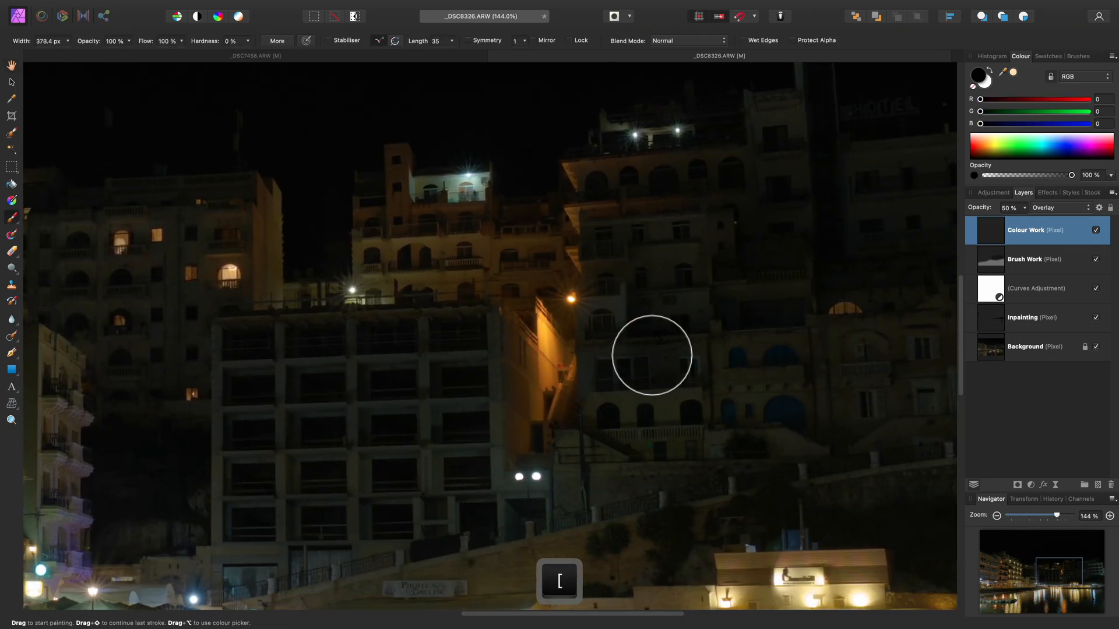
{"action": "scroll", "coordinate": [652, 352], "scroll_direction": "up", "scroll_amount": 5}
{"action": "left_click_drag", "start_coordinate": [613, 235], "coordinate": [428, 315]}
{"action": "scroll", "coordinate": [477, 387], "scroll_direction": "down", "scroll_amount": 5}
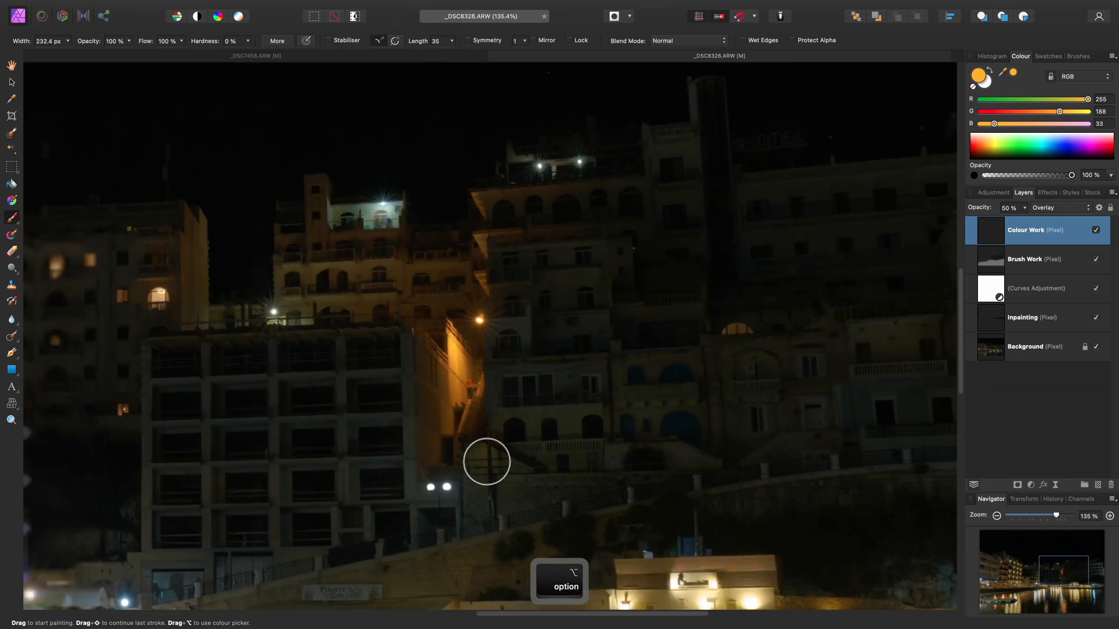
Enlarge the brush to about 495 px and paint the sampled orange over the large orange reflection in the water.
{"action": "scroll", "coordinate": [487, 461], "scroll_direction": "down", "scroll_amount": 6}
{"action": "scroll", "coordinate": [552, 332], "scroll_direction": "down", "scroll_amount": 2}
{"action": "left_click_drag", "start_coordinate": [555, 350], "coordinate": [600, 350]}
{"action": "scroll", "coordinate": [569, 245], "scroll_direction": "down", "scroll_amount": 3}
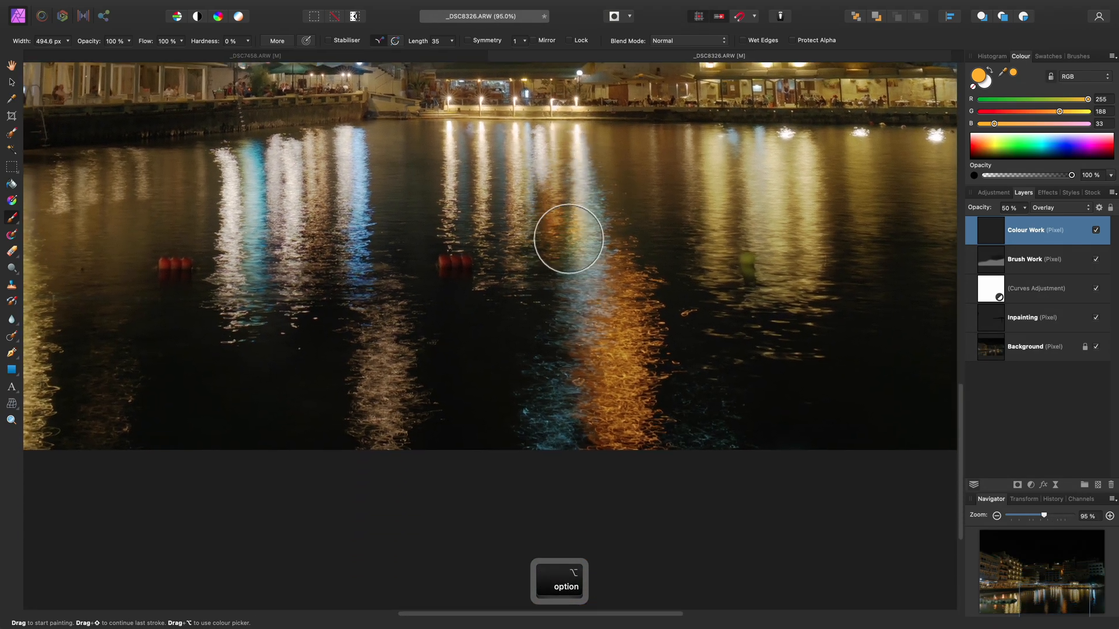
{"action": "mouse_move", "coordinate": [569, 239]}
{"action": "left_mouse_down"}
{"action": "mouse_move", "coordinate": [652, 316]}
{"action": "mouse_move", "coordinate": [620, 272]}
{"action": "mouse_move", "coordinate": [612, 378]}
{"action": "mouse_move", "coordinate": [645, 419]}
{"action": "left_mouse_up"}
{"action": "scroll", "coordinate": [557, 360], "scroll_direction": "down", "scroll_amount": 1}
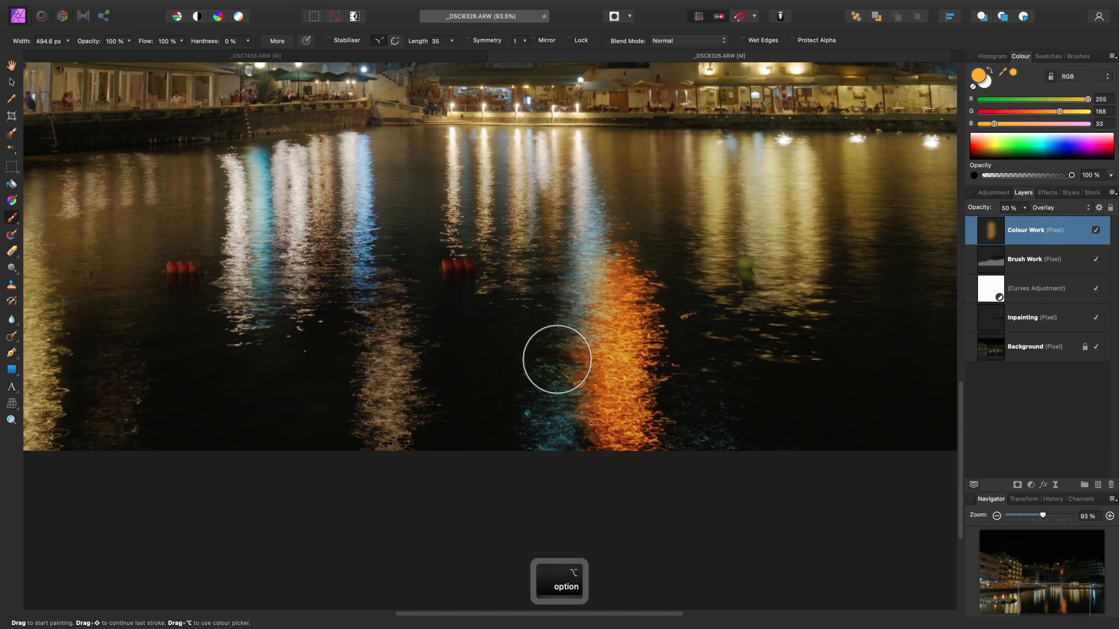
Paint the same orange over the brownish reflection left of it and the yellow reflections beside the floating pontoon.
{"action": "scroll", "coordinate": [557, 359], "scroll_direction": "left", "scroll_amount": 3}
{"action": "mouse_move", "coordinate": [478, 447]}
{"action": "left_mouse_down"}
{"action": "mouse_move", "coordinate": [488, 335]}
{"action": "mouse_move", "coordinate": [488, 352]}
{"action": "left_mouse_up"}
{"action": "scroll", "coordinate": [601, 449], "scroll_direction": "left", "scroll_amount": 4}
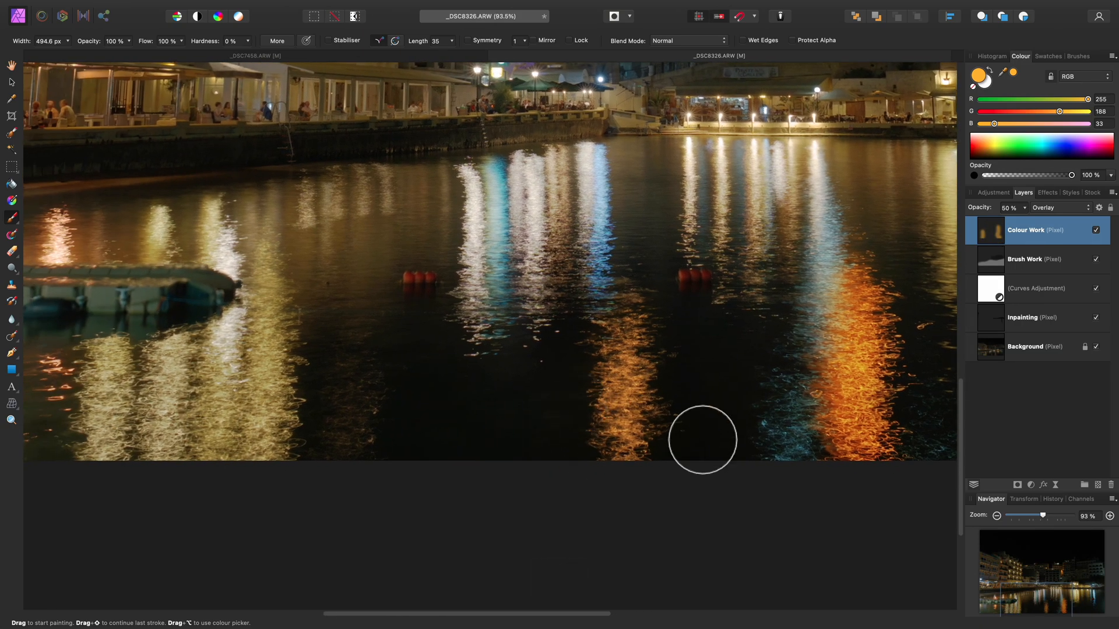
{"action": "left_click_drag", "start_coordinate": [258, 449], "coordinate": [272, 326]}
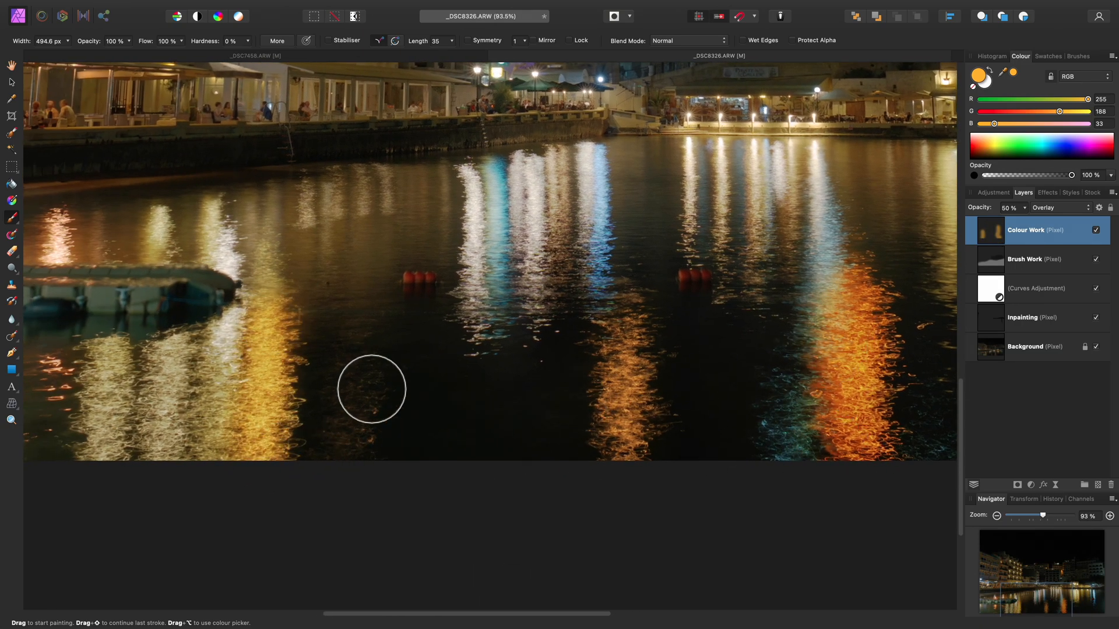
{"action": "left_click_drag", "start_coordinate": [372, 389], "coordinate": [610, 359]}
{"action": "mouse_move", "coordinate": [463, 344]}
{"action": "left_mouse_down"}
{"action": "mouse_move", "coordinate": [454, 335]}
{"action": "mouse_move", "coordinate": [410, 385]}
{"action": "mouse_move", "coordinate": [345, 410]}
{"action": "mouse_move", "coordinate": [531, 422]}
{"action": "left_mouse_up"}
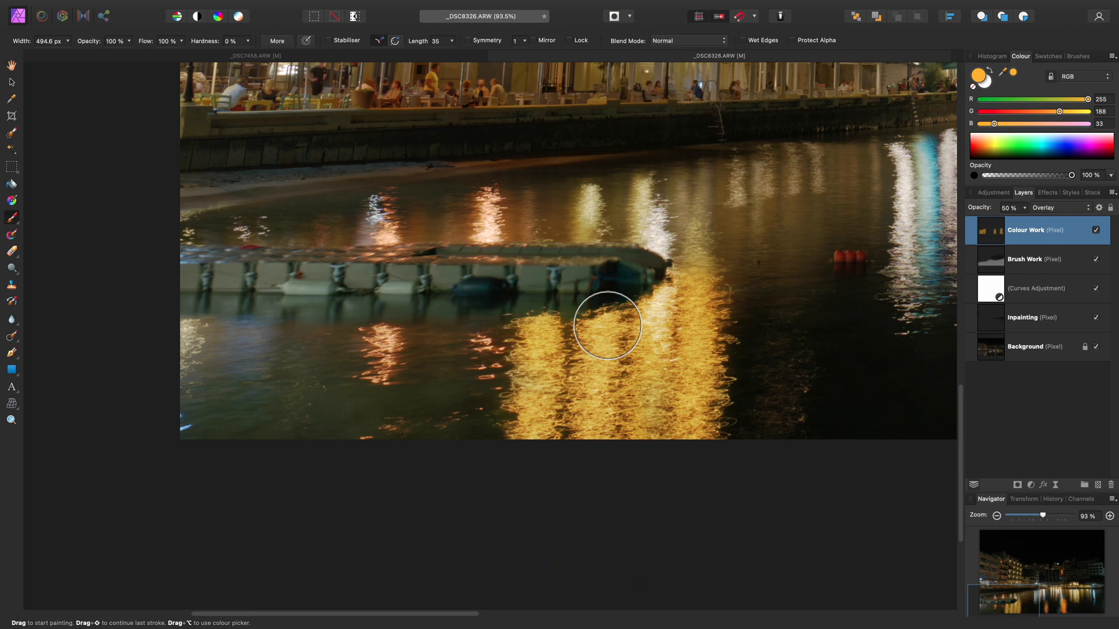
Shift the paint colour to red (RGB 255, 68, 15) and paint the red reflections around the pontoon, ending with a 556 px brush.
{"action": "left_click_drag", "start_coordinate": [1058, 112], "coordinate": [1010, 116]}
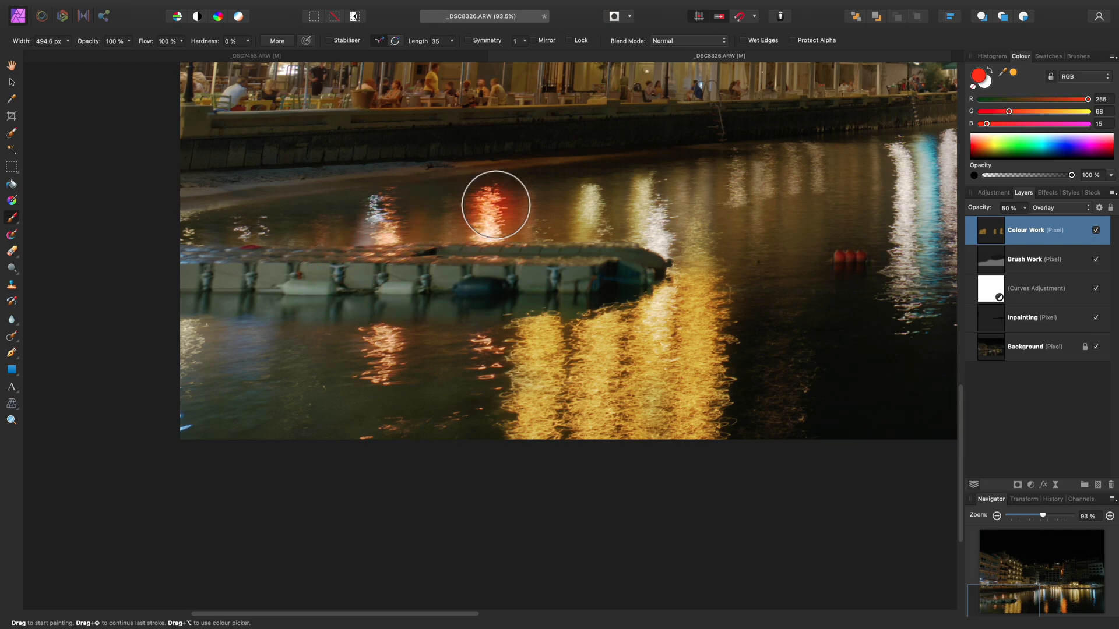
{"action": "key", "text": "]"}
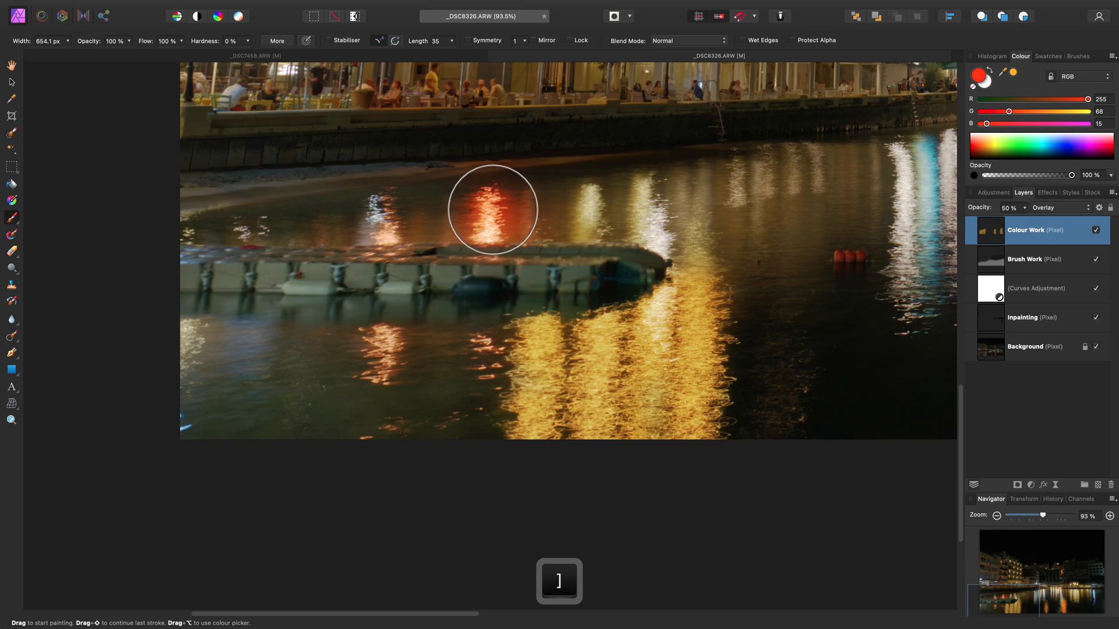
{"action": "key", "text": "bracketleft"}
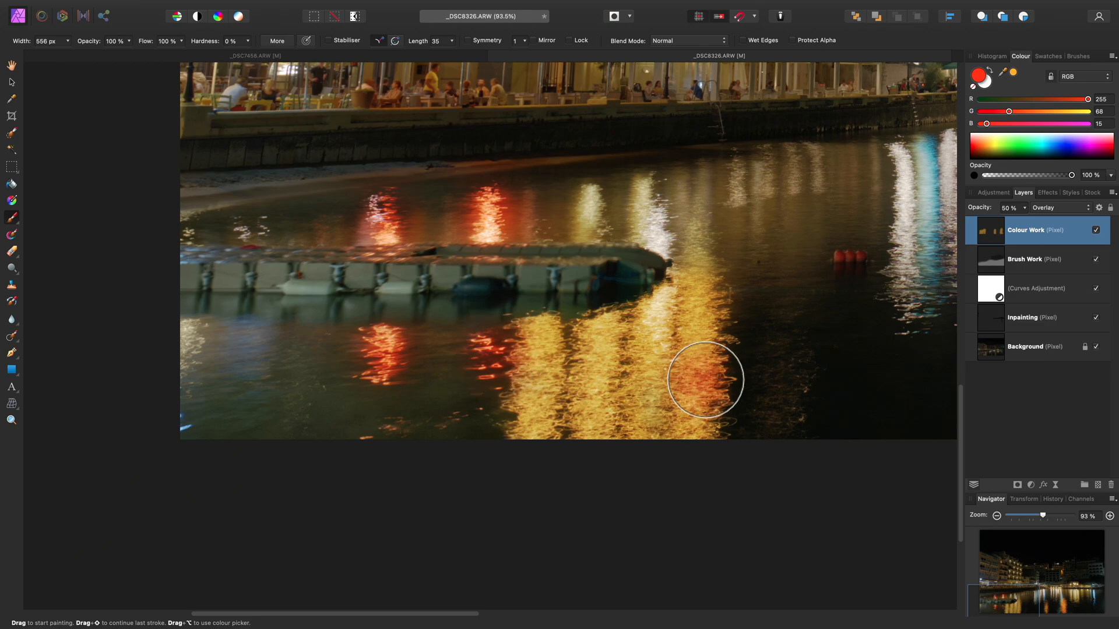
Sample a pale blue (RGB 129, 172, 189) from the blue reflections in the middle of the harbour water.
{"action": "scroll", "coordinate": [707, 379], "scroll_direction": "right", "scroll_amount": 6}
{"action": "scroll", "coordinate": [614, 383], "scroll_direction": "right", "scroll_amount": 6}
{"action": "scroll", "coordinate": [614, 383], "scroll_direction": "up", "scroll_amount": 3}
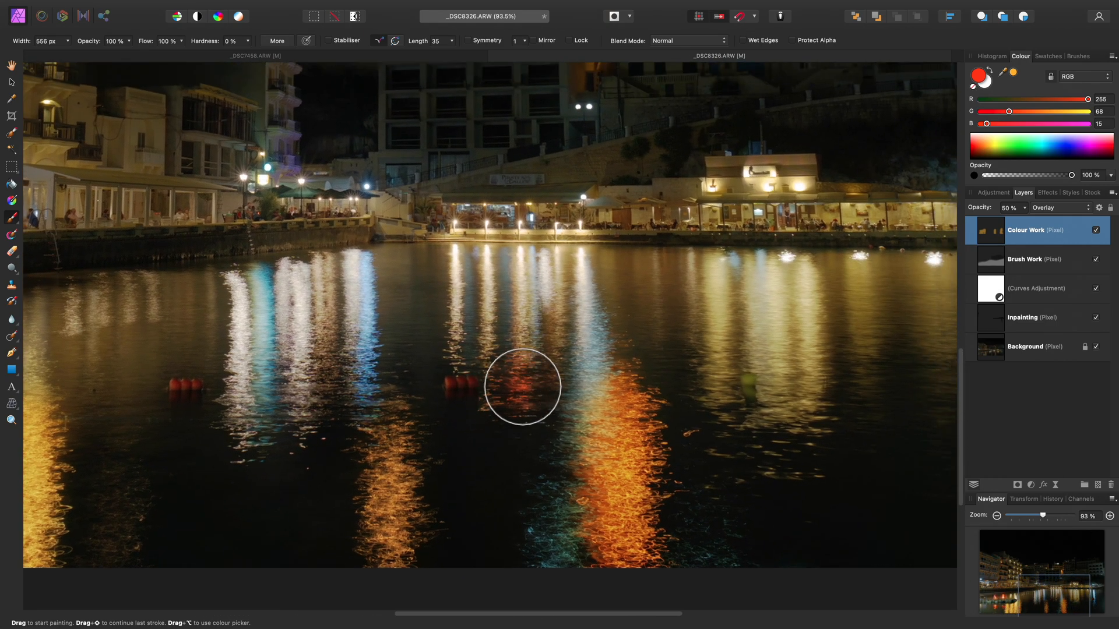
{"action": "key", "text": "alt"}
{"action": "left_click", "coordinate": [376, 288], "text": "alt"}
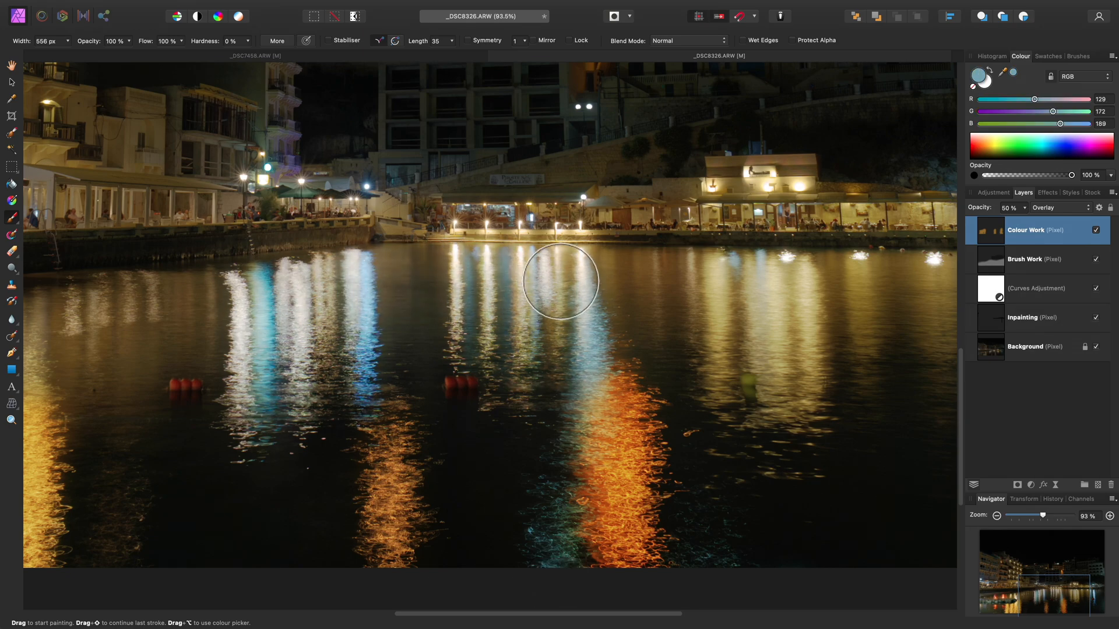
Paint the sampled blue over the blue reflections in the water, switching brush opacity to 30% and back to 100%.
{"action": "key", "text": "space"}
{"action": "left_click_drag", "start_coordinate": [748, 294], "coordinate": [498, 314]}
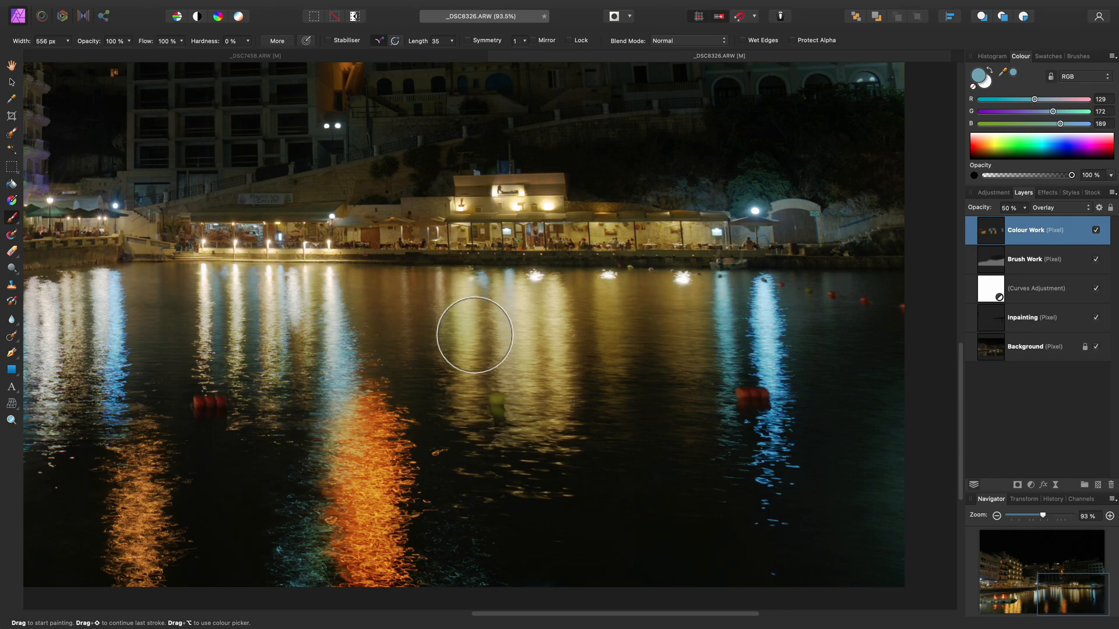
{"action": "key", "text": "3"}
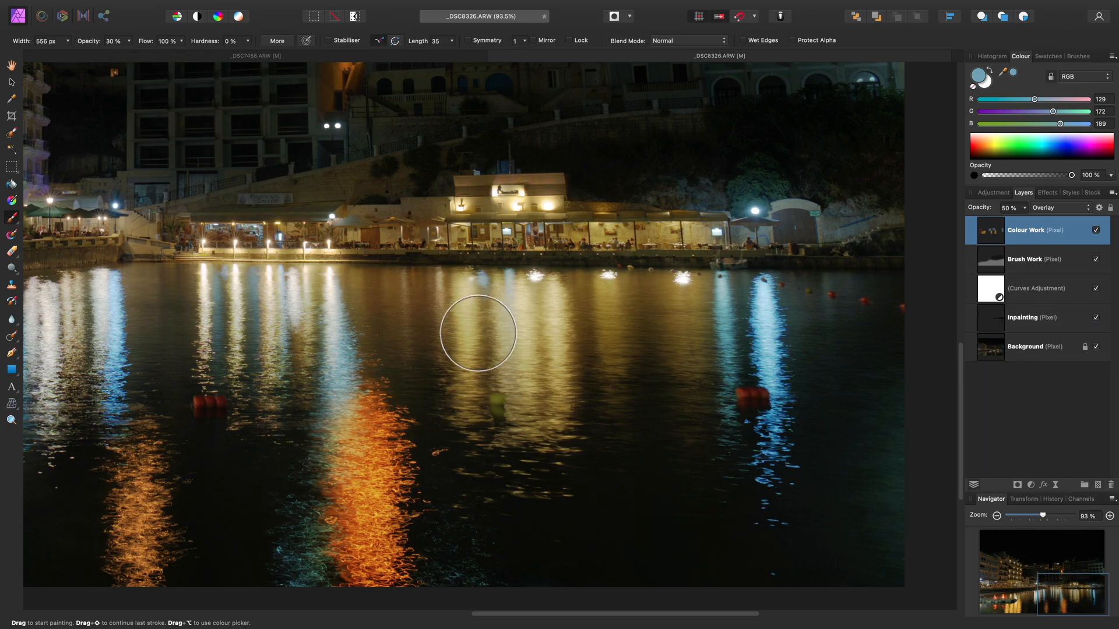
{"action": "key", "text": "0"}
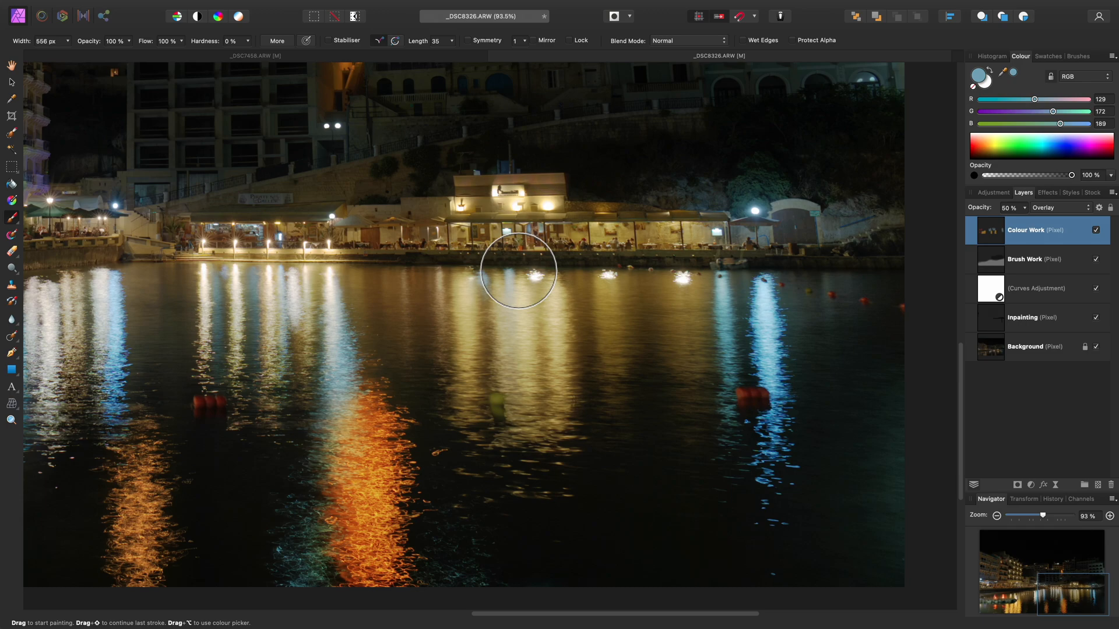
Switch to the View Tool and lower the Colour Work layer's opacity to 30%.
{"action": "key", "text": "h"}
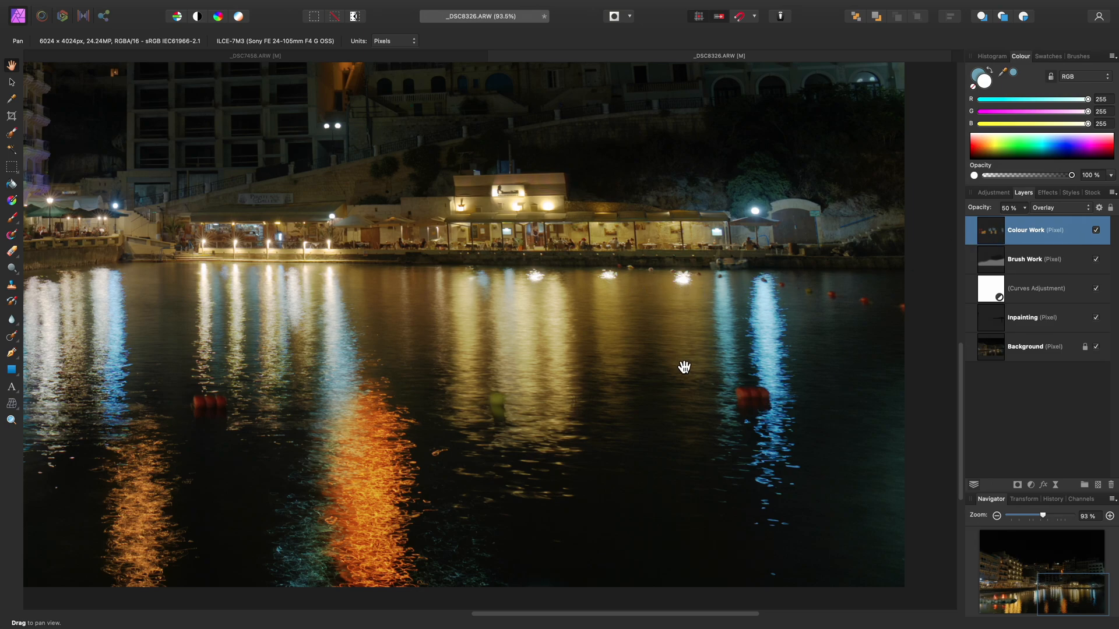
{"action": "scroll", "coordinate": [682, 367], "scroll_direction": "left", "scroll_amount": 5}
{"action": "key", "text": "3"}
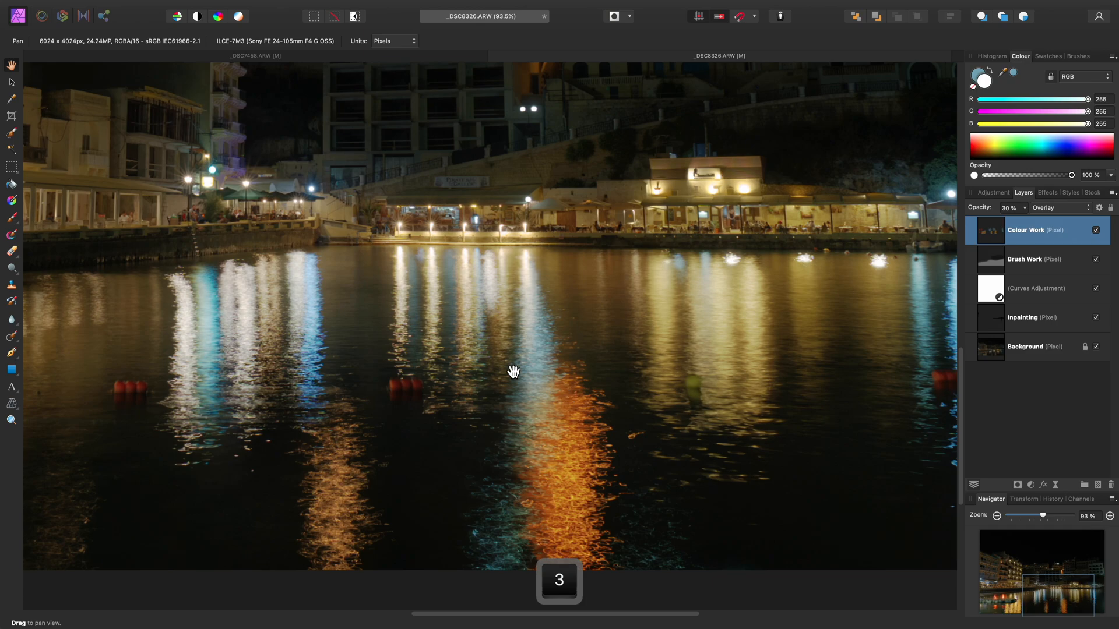
Set the Colour Work layer's opacity to 40% and add a pixel layer named Reflect Colour above it.
{"action": "left_click_drag", "start_coordinate": [513, 369], "coordinate": [580, 366]}
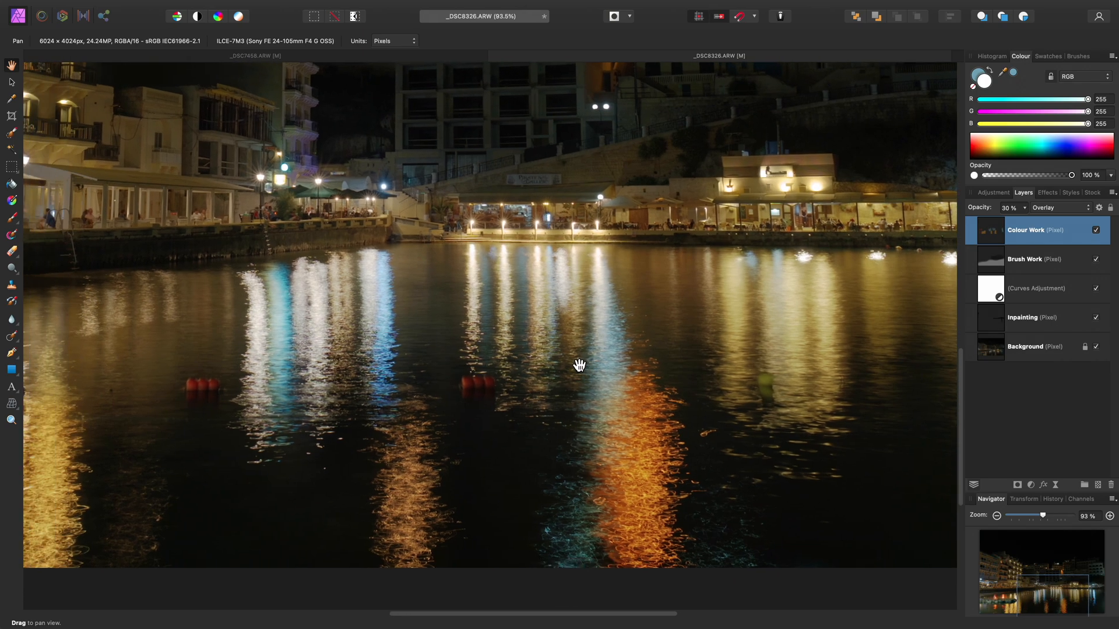
{"action": "key", "text": "4"}
{"action": "key", "text": "super+shift+n"}
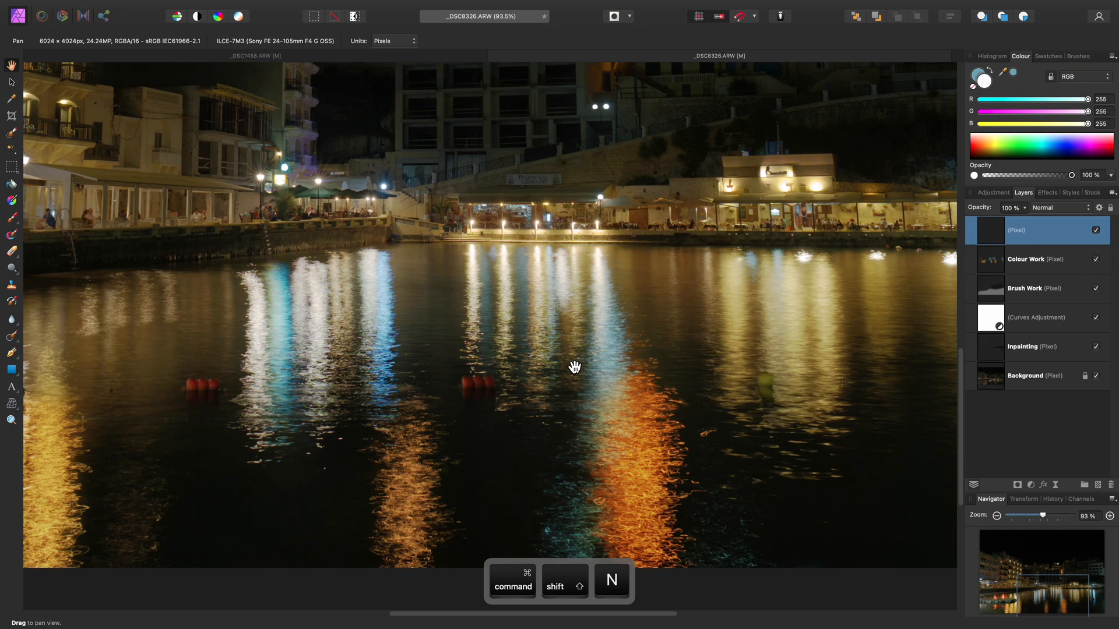
{"action": "double_click", "coordinate": [1017, 230]}
{"action": "type", "text": "R"}
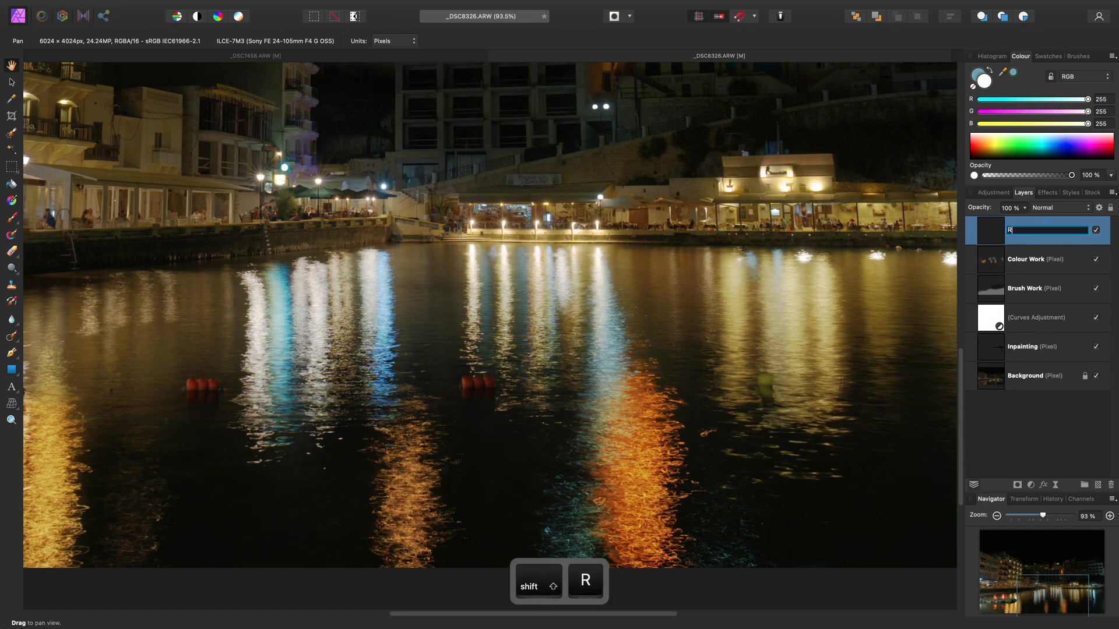
{"action": "type", "text": "eflec"}
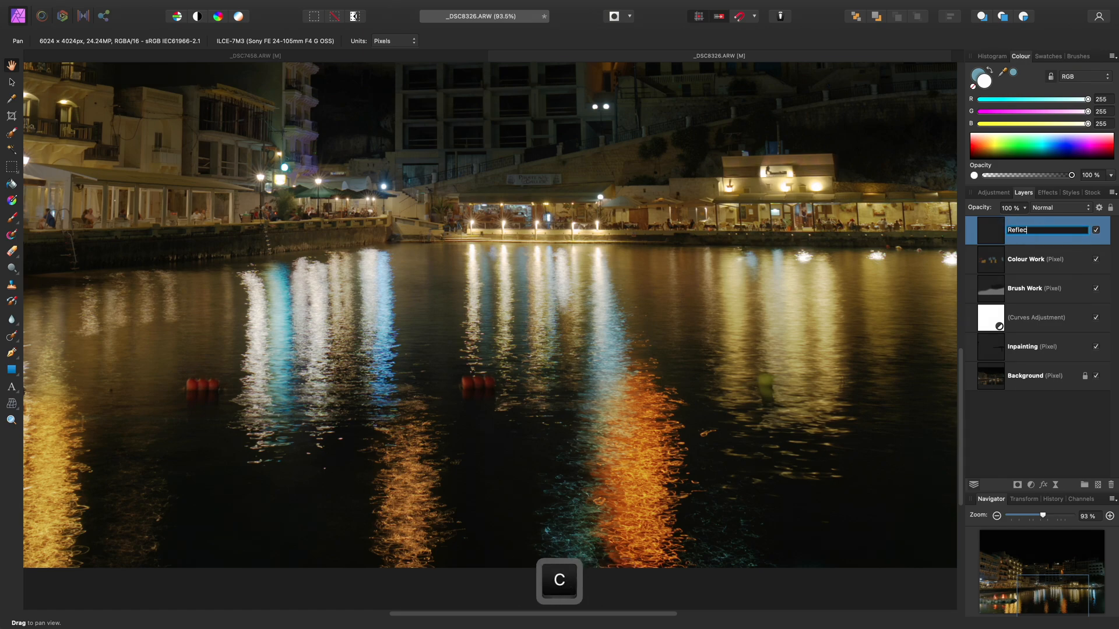
{"action": "type", "text": "t Colour"}
{"action": "key", "text": "Return"}
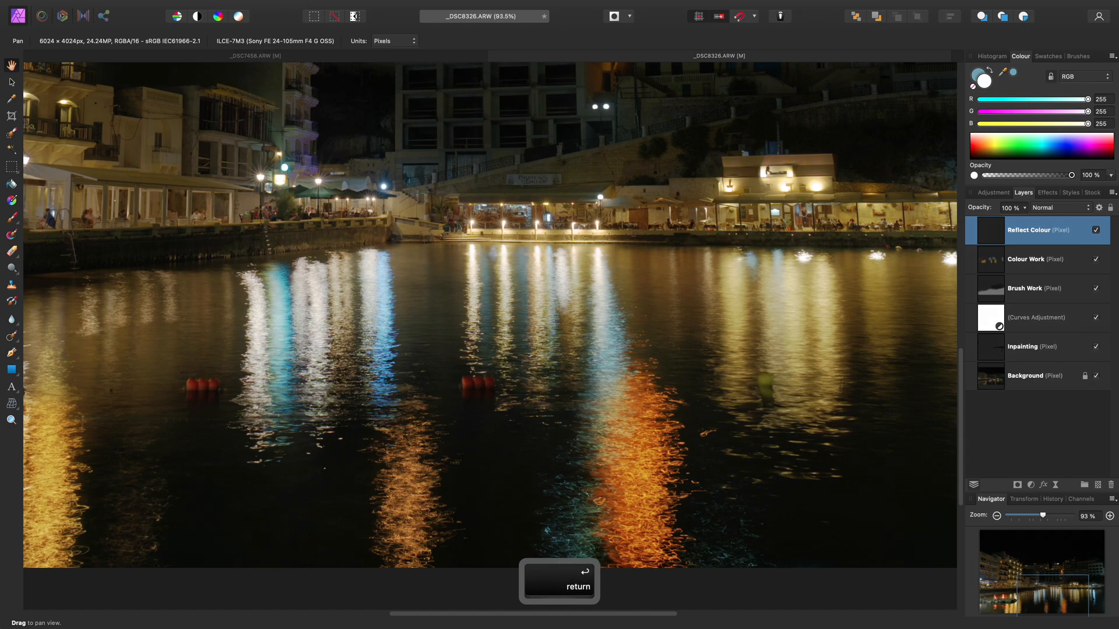
Set the Reflect Colour layer's blend mode to Reflect and its opacity to 25%.
{"action": "left_click", "coordinate": [1072, 211]}
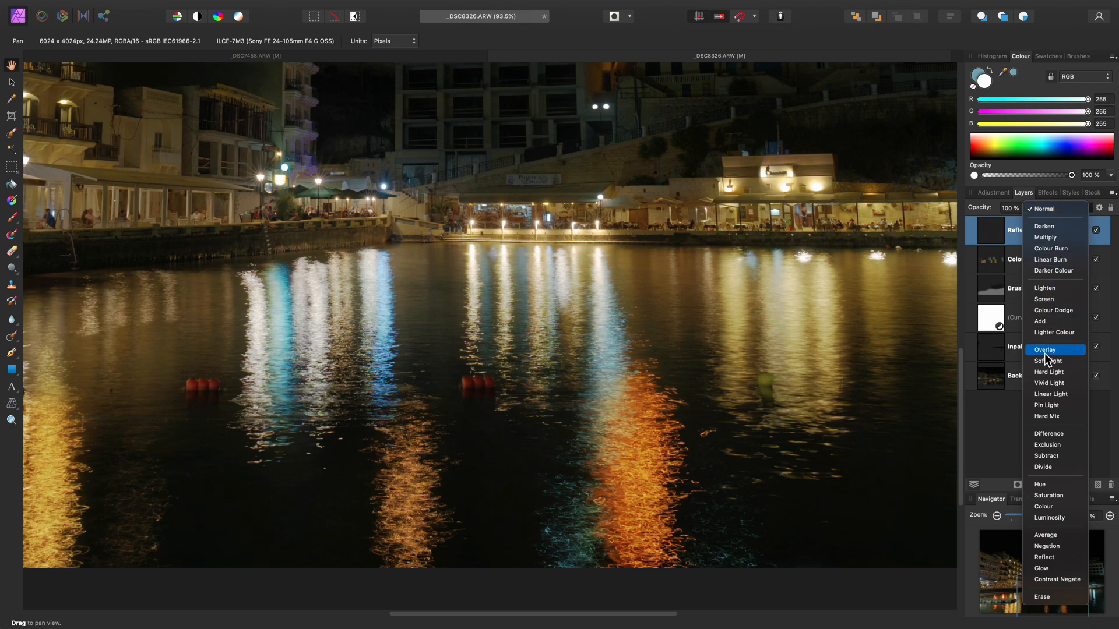
{"action": "left_click", "coordinate": [1057, 558]}
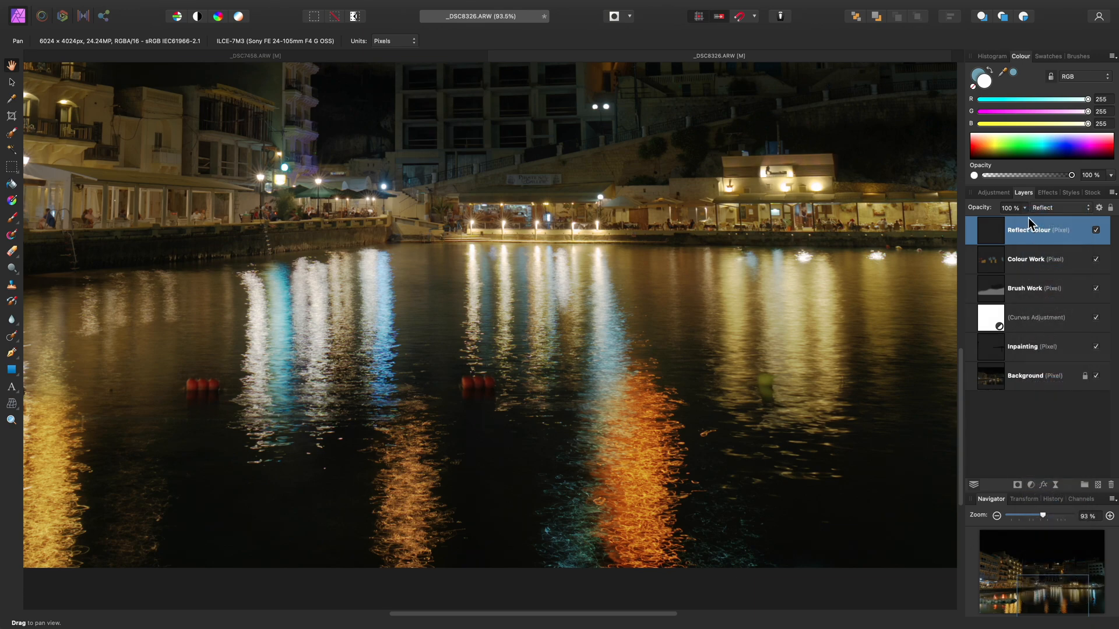
{"action": "left_click_drag", "start_coordinate": [1026, 212], "coordinate": [953, 234]}
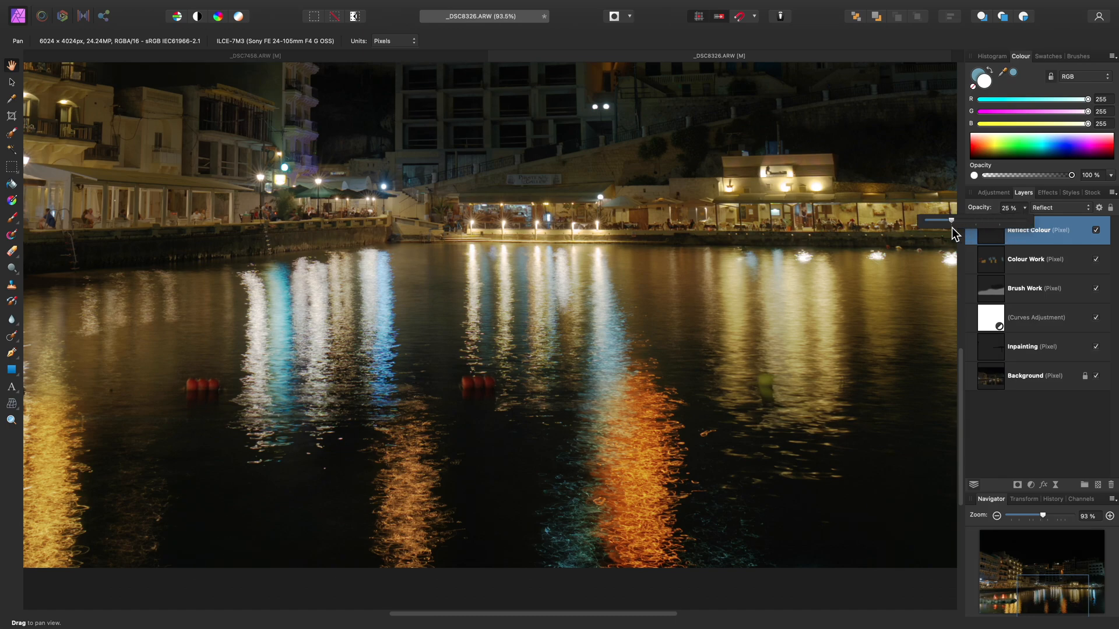
Sample orange (RGB 205, 144, 15) and paint it over the orange and golden reflections in the foreground water with the Paint Brush.
{"action": "left_click_drag", "start_coordinate": [655, 344], "coordinate": [543, 369]}
{"action": "key", "text": "b"}
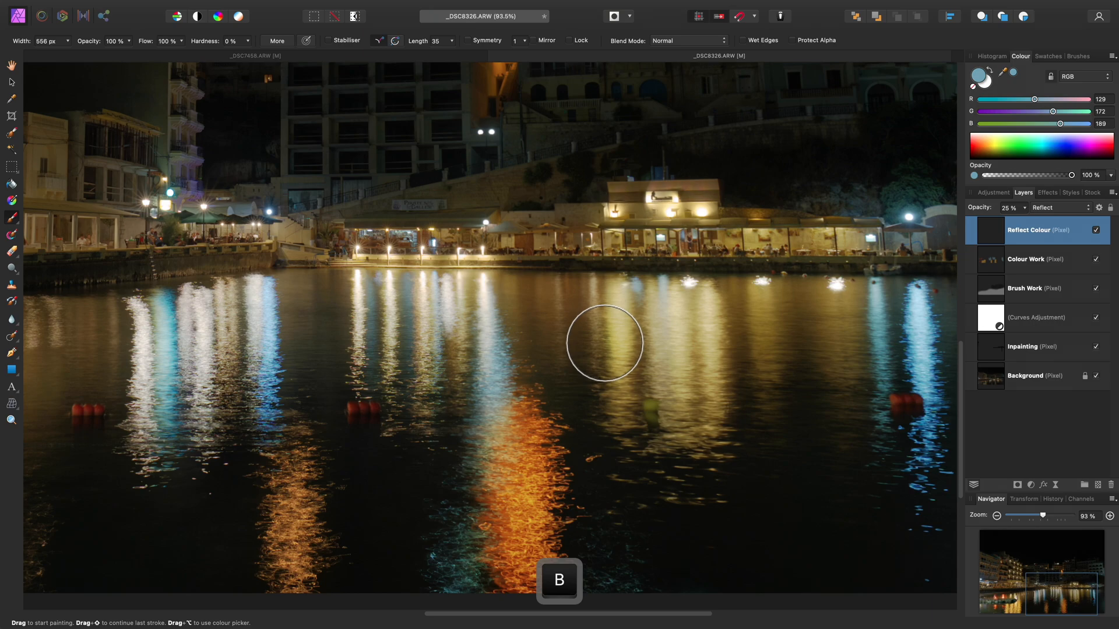
{"action": "left_click_drag", "start_coordinate": [606, 337], "coordinate": [655, 320]}
{"action": "key", "text": "alt"}
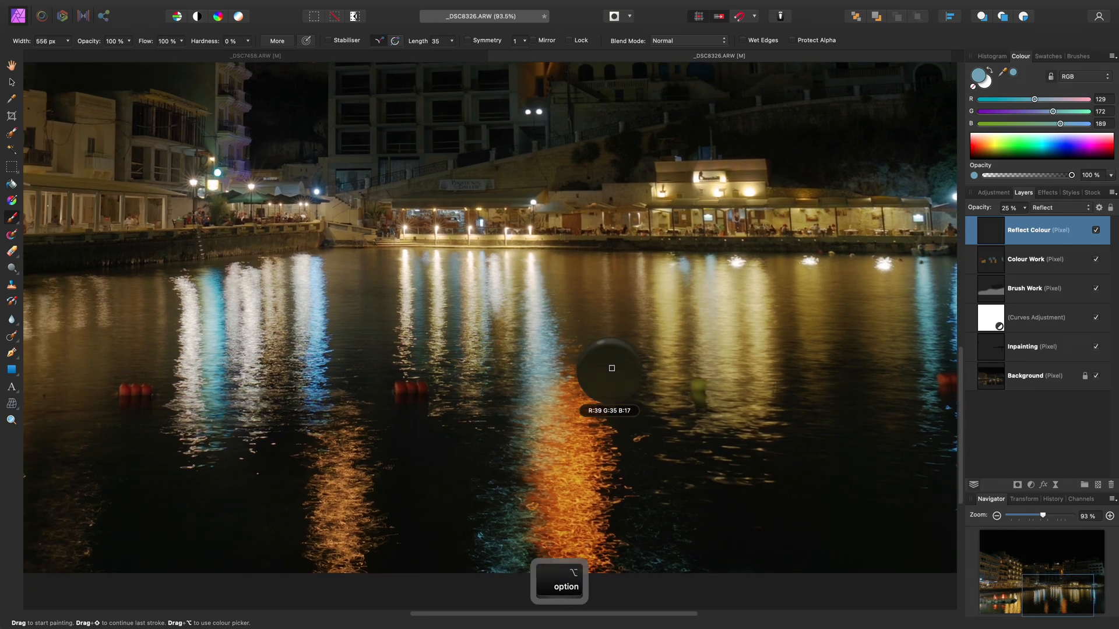
{"action": "mouse_move", "coordinate": [584, 406]}
{"action": "left_mouse_down"}
{"action": "mouse_move", "coordinate": [613, 398]}
{"action": "mouse_move", "coordinate": [554, 417]}
{"action": "mouse_move", "coordinate": [564, 414]}
{"action": "mouse_move", "coordinate": [567, 500]}
{"action": "mouse_move", "coordinate": [590, 553]}
{"action": "left_mouse_up"}
{"action": "key", "text": "space"}
{"action": "left_click_drag", "start_coordinate": [612, 446], "coordinate": [739, 383]}
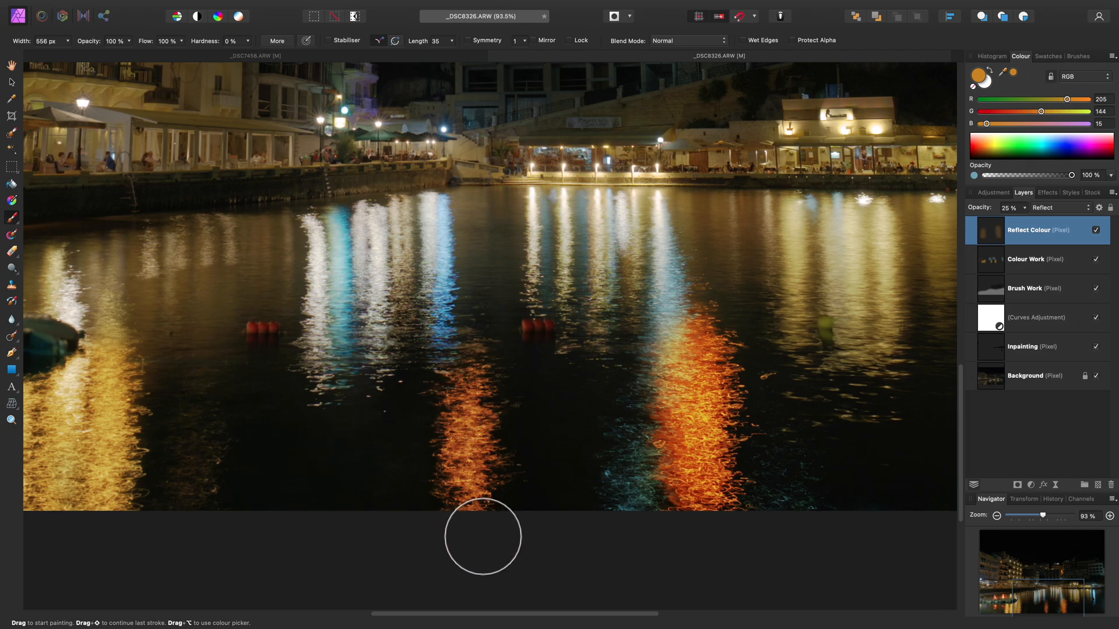
{"action": "key", "text": "space"}
{"action": "mouse_move", "coordinate": [477, 439]}
{"action": "left_mouse_down"}
{"action": "mouse_move", "coordinate": [853, 384]}
{"action": "mouse_move", "coordinate": [470, 436]}
{"action": "mouse_move", "coordinate": [468, 323]}
{"action": "mouse_move", "coordinate": [428, 422]}
{"action": "mouse_move", "coordinate": [418, 400]}
{"action": "mouse_move", "coordinate": [399, 447]}
{"action": "mouse_move", "coordinate": [382, 388]}
{"action": "mouse_move", "coordinate": [357, 387]}
{"action": "mouse_move", "coordinate": [348, 416]}
{"action": "mouse_move", "coordinate": [483, 511]}
{"action": "mouse_move", "coordinate": [414, 515]}
{"action": "left_mouse_up"}
Sample pale blue (RGB 190, 221, 239) from the blue reflection near the photo's right edge and paint it over that reflection.
{"action": "key", "text": "space"}
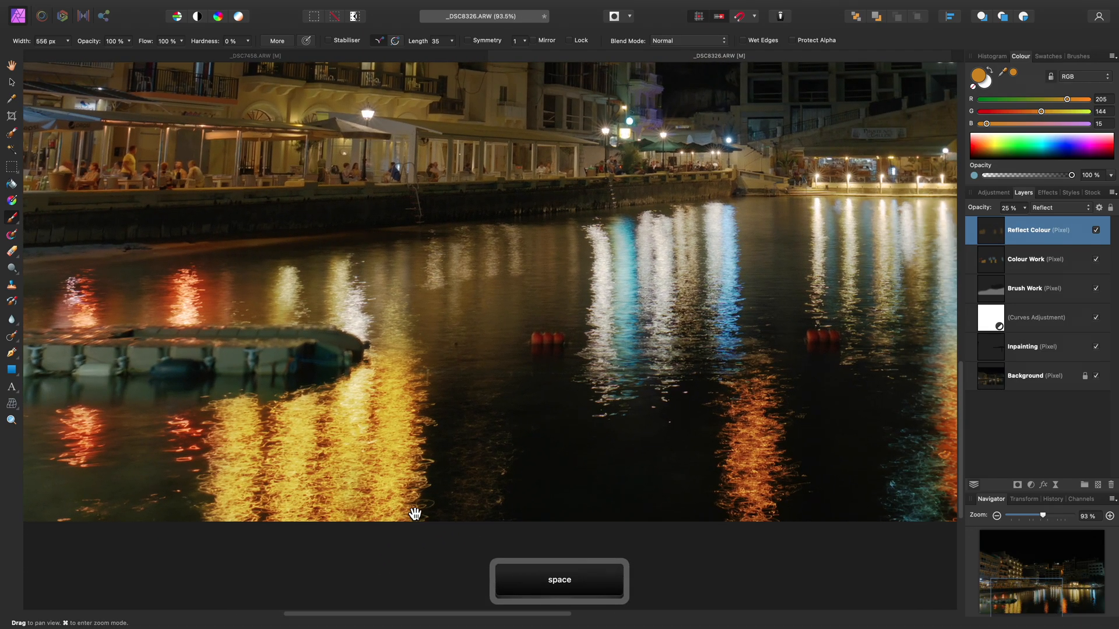
{"action": "left_click_drag", "start_coordinate": [835, 383], "coordinate": [305, 423]}
{"action": "left_click_drag", "start_coordinate": [666, 415], "coordinate": [436, 406]}
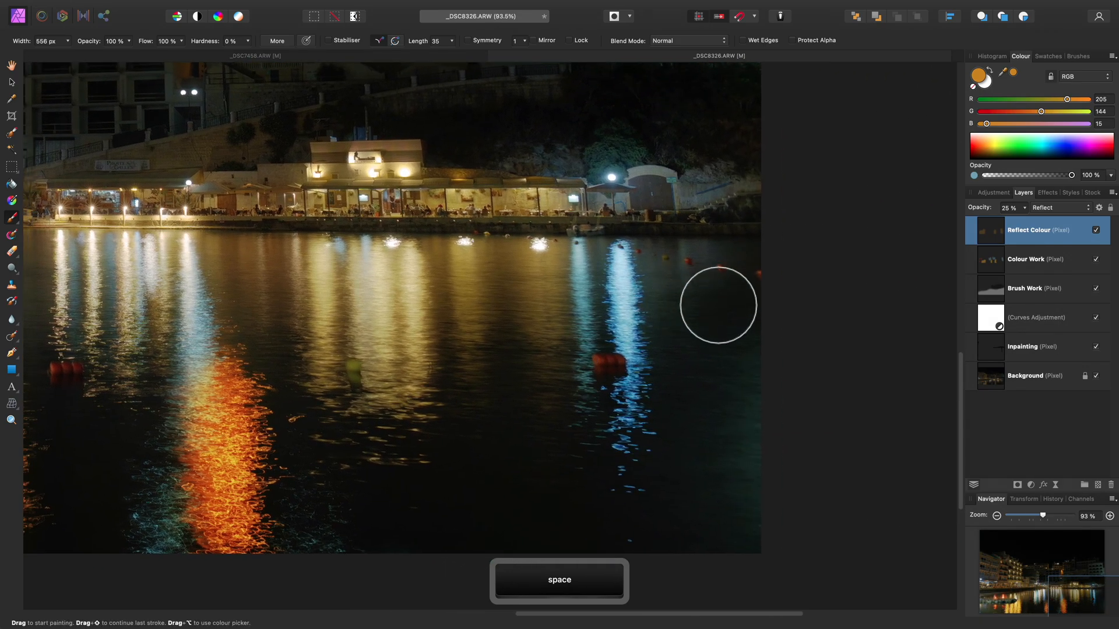
{"action": "left_click", "coordinate": [634, 243], "text": "alt"}
{"action": "mouse_move", "coordinate": [635, 243]}
{"action": "left_mouse_down"}
{"action": "mouse_move", "coordinate": [627, 268]}
{"action": "mouse_move", "coordinate": [605, 275]}
{"action": "mouse_move", "coordinate": [615, 325]}
{"action": "left_mouse_up"}
Paint the pale blue over the blue and white reflections in the middle of the harbour.
{"action": "left_click_drag", "start_coordinate": [471, 322], "coordinate": [895, 309]}
{"action": "left_click_drag", "start_coordinate": [371, 262], "coordinate": [374, 340]}
{"action": "left_click_drag", "start_coordinate": [324, 270], "coordinate": [328, 350]}
{"action": "left_click_drag", "start_coordinate": [296, 280], "coordinate": [301, 341]}
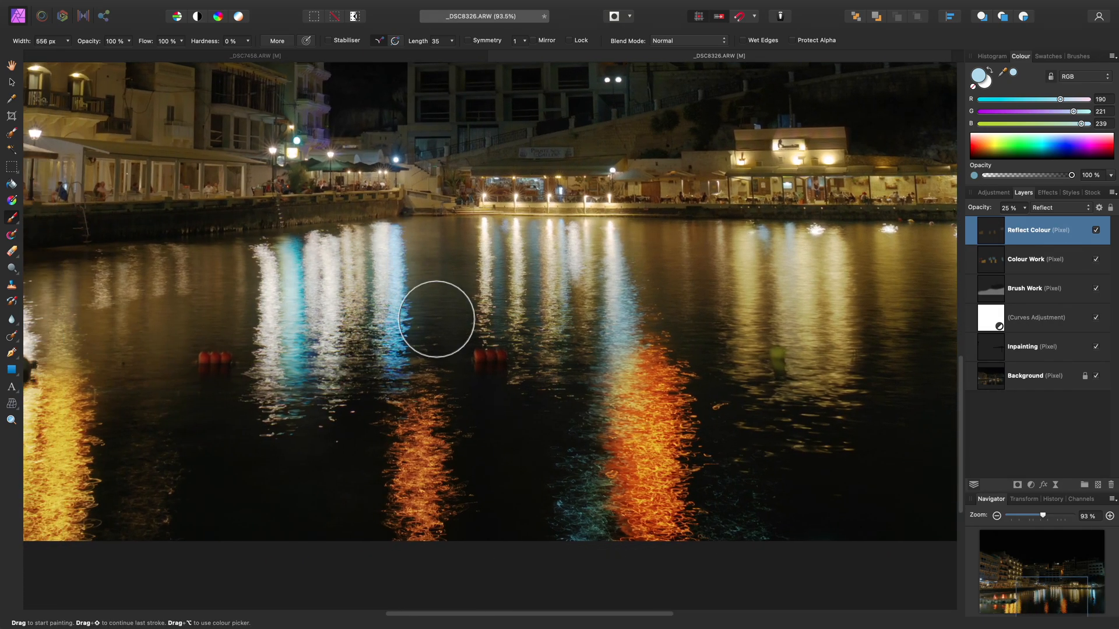
{"action": "left_click_drag", "start_coordinate": [512, 265], "coordinate": [516, 316]}
{"action": "left_click_drag", "start_coordinate": [575, 260], "coordinate": [582, 314]}
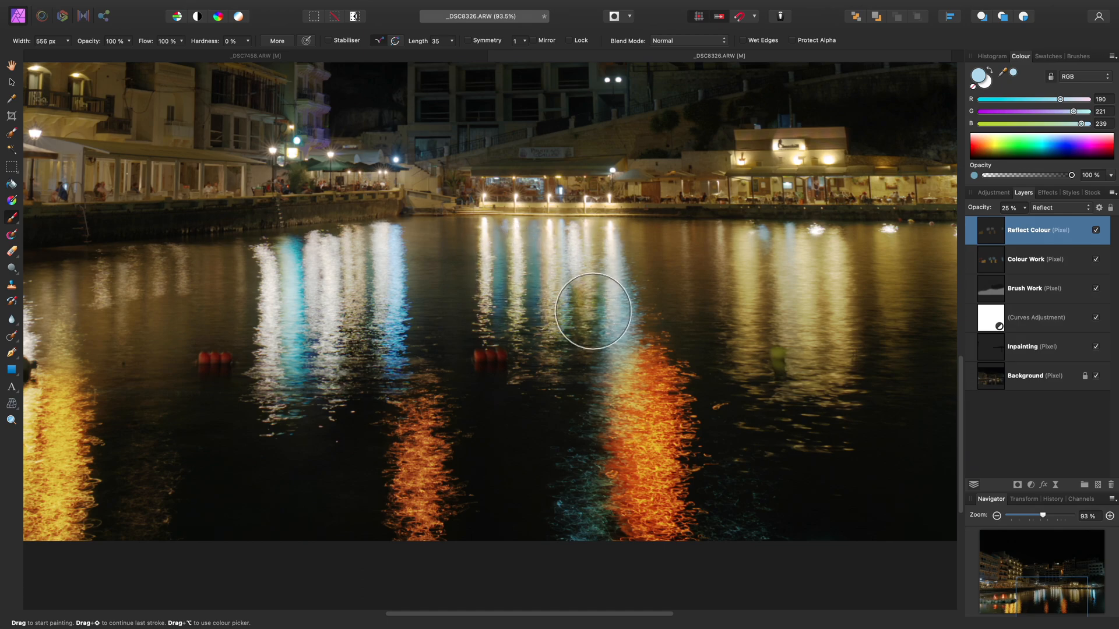
Fit the photo to the window and compare it with the Reflect Colour, Colour Work and Brush Work layers hidden and shown.
{"action": "key", "text": "h"}
{"action": "left_click_drag", "start_coordinate": [637, 269], "coordinate": [574, 355]}
{"action": "scroll", "coordinate": [576, 356], "scroll_direction": "down", "scroll_amount": 1}
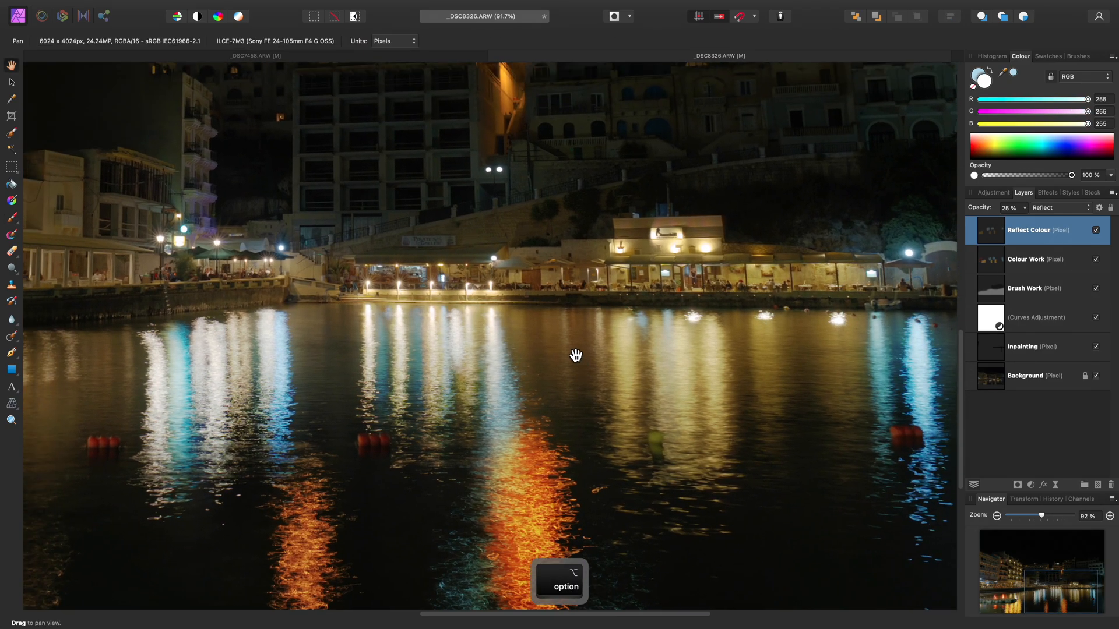
{"action": "key", "text": "super+0"}
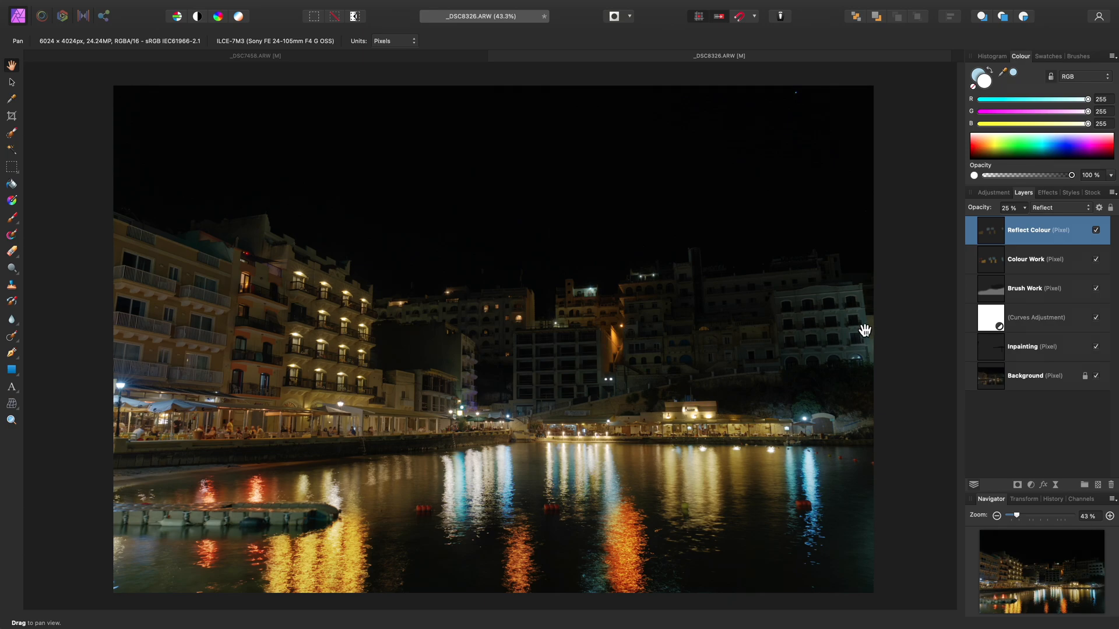
{"action": "left_click", "coordinate": [1044, 291], "text": "shift"}
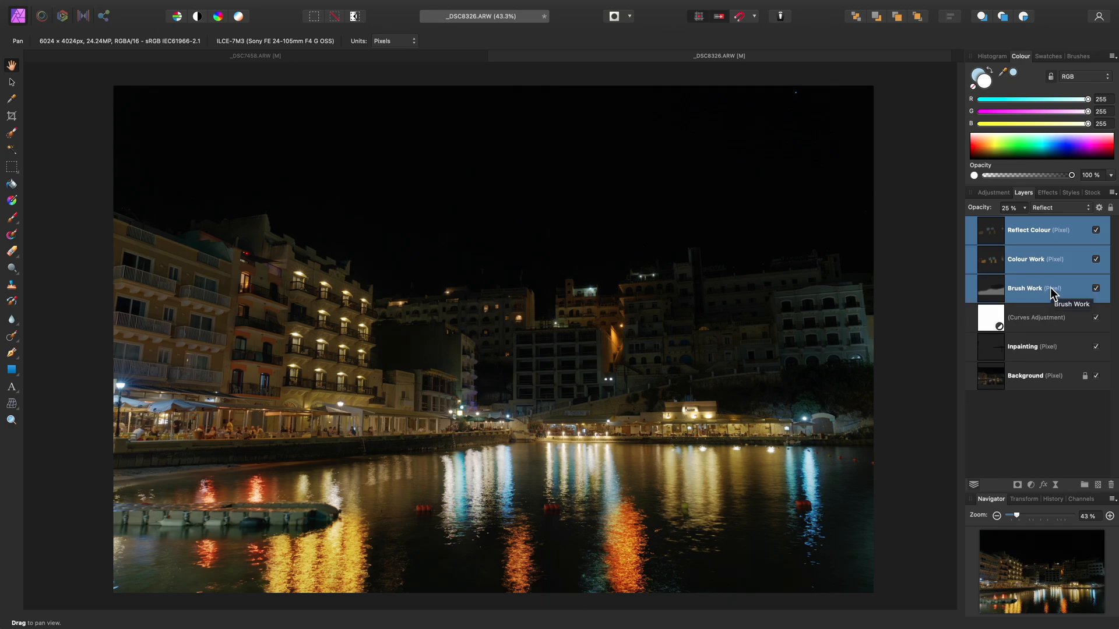
{"action": "left_click", "coordinate": [1096, 231]}
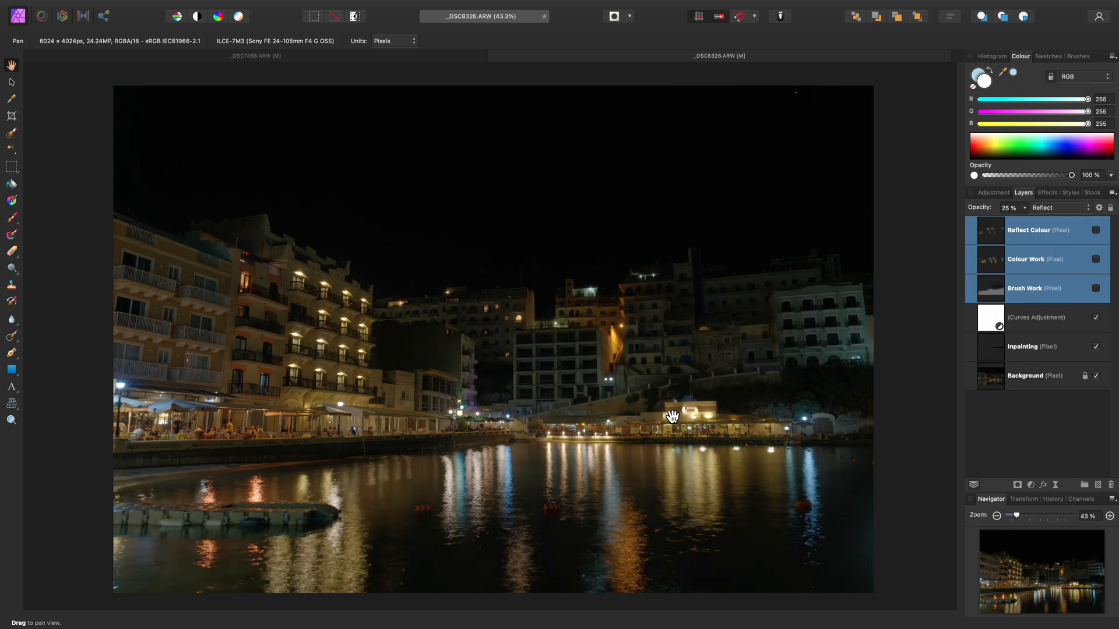
{"action": "left_click", "coordinate": [1096, 231]}
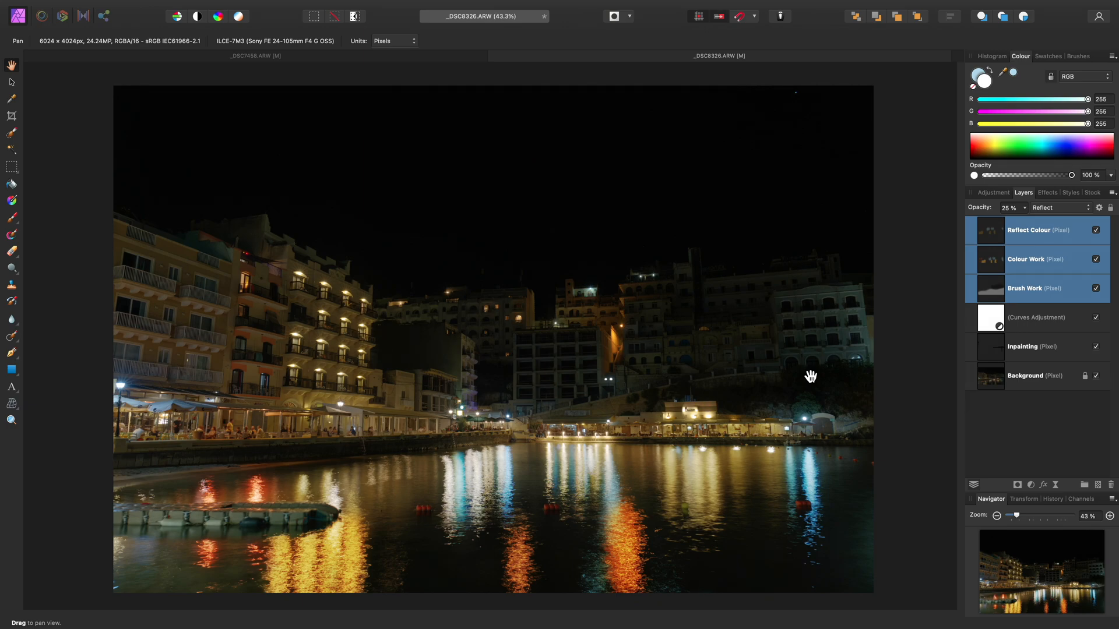
Add a Curves adjustment above the Reflect Colour layer and lift the midtones to about X 0.525, Y 0.614.
{"action": "key", "text": "super"}
{"action": "key", "text": "super+m"}
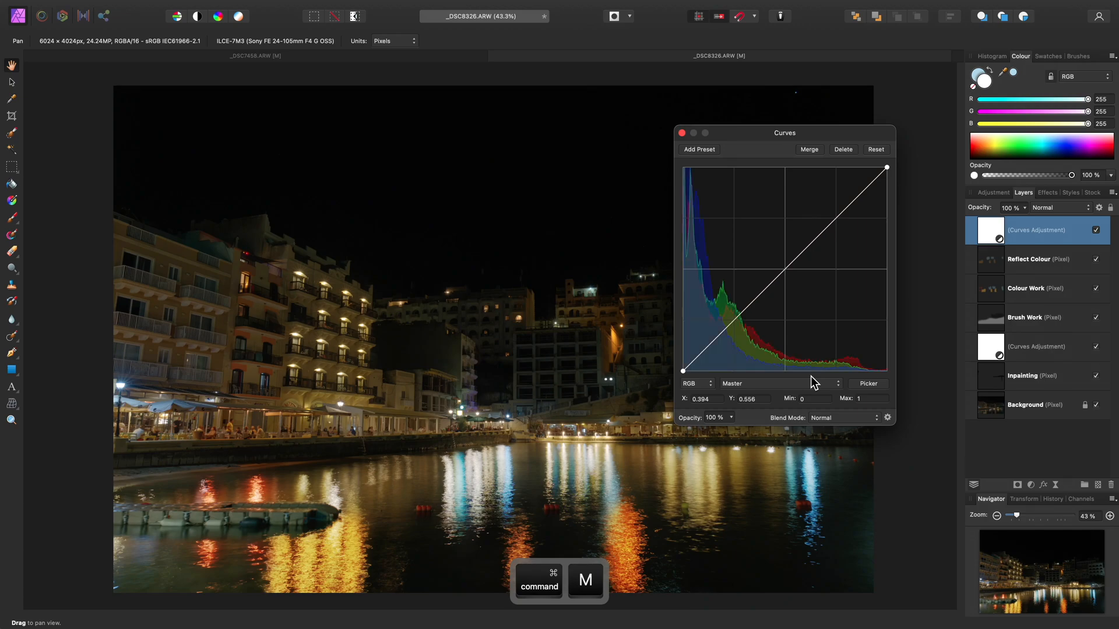
{"action": "left_click_drag", "start_coordinate": [784, 268], "coordinate": [790, 245]}
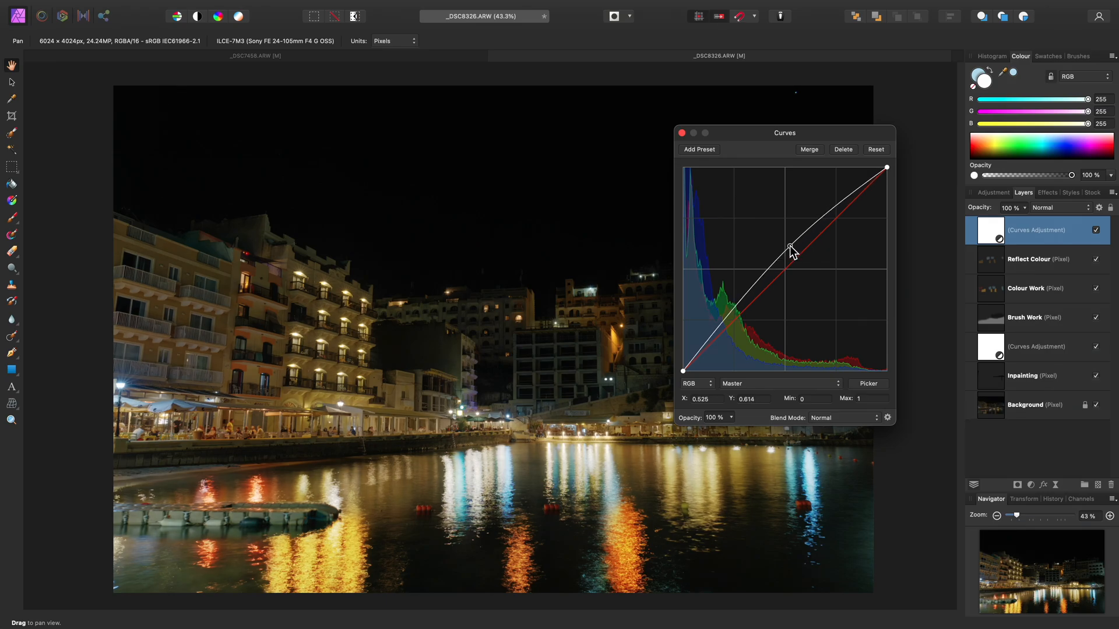
Anchor the curve's shadows at about X 0.066, Y 0.065, slightly reduce the midtone lift, and close the Curves dialog.
{"action": "scroll", "coordinate": [536, 501], "scroll_direction": "up", "scroll_amount": 3}
{"action": "scroll", "coordinate": [536, 502], "scroll_direction": "up", "scroll_amount": 2}
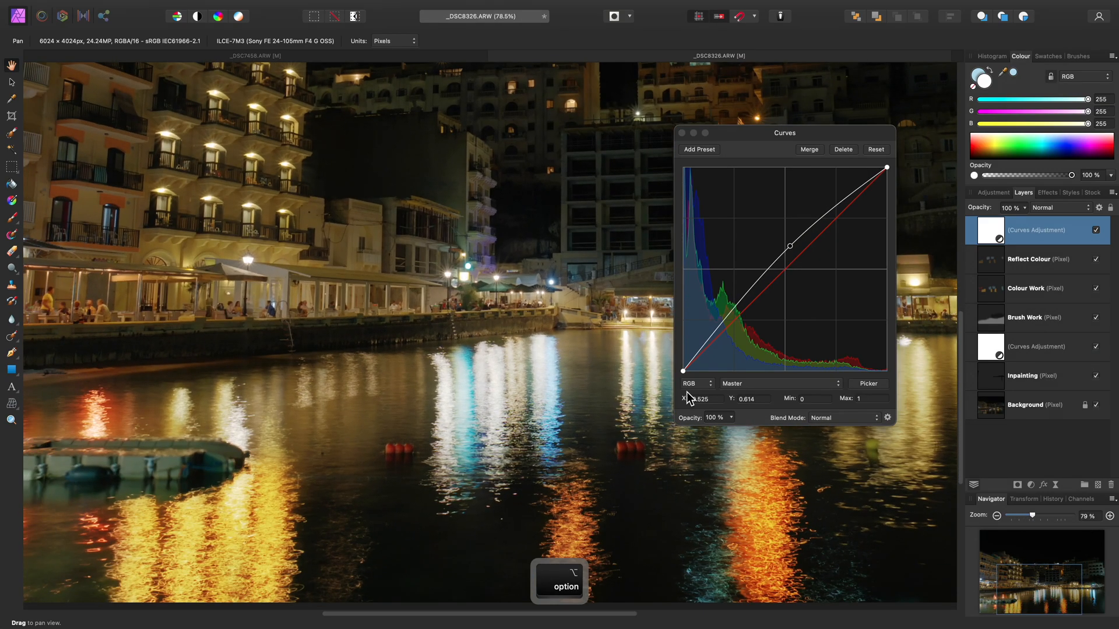
{"action": "left_click", "coordinate": [703, 353]}
{"action": "left_click_drag", "start_coordinate": [791, 250], "coordinate": [783, 256]}
{"action": "left_click_drag", "start_coordinate": [702, 354], "coordinate": [697, 357]}
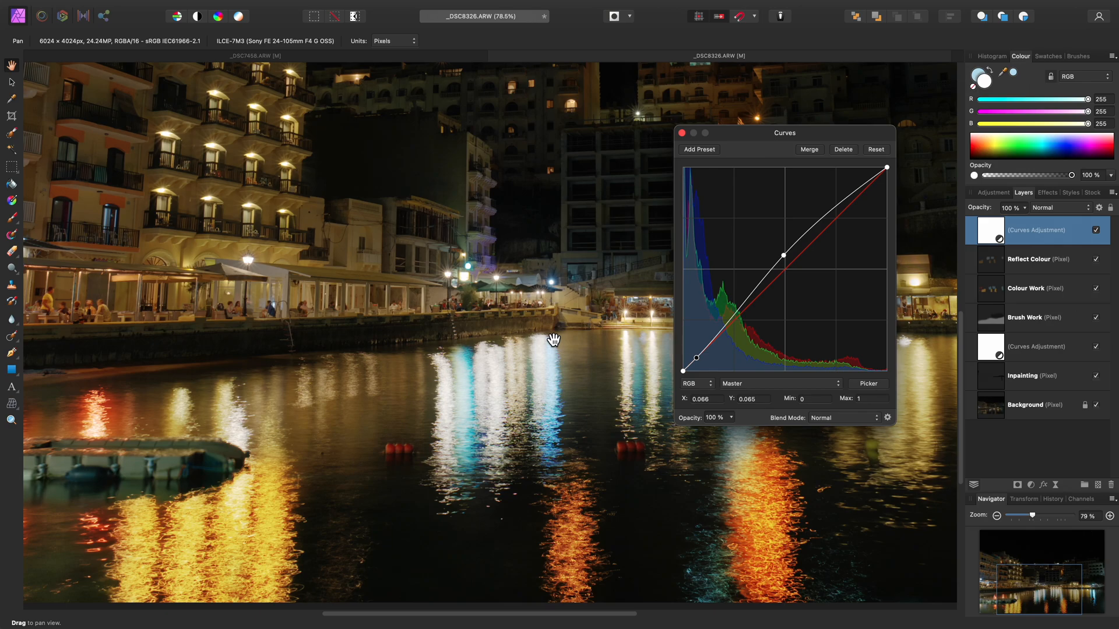
{"action": "left_click_drag", "start_coordinate": [583, 247], "coordinate": [505, 372]}
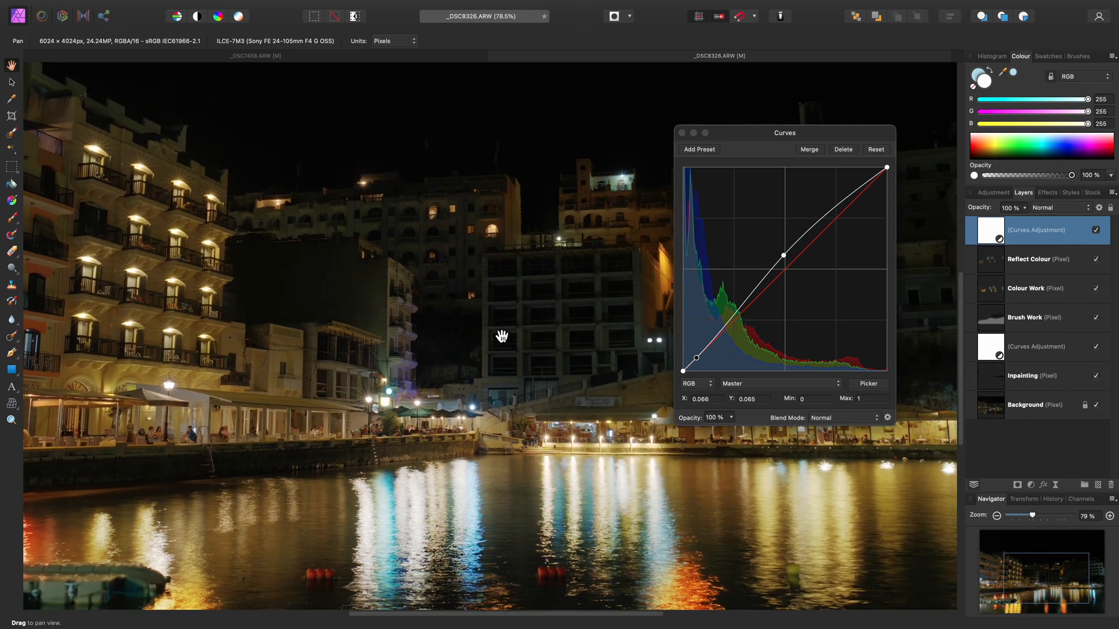
{"action": "left_click", "coordinate": [682, 133]}
Add a Selective Colour adjustment layer above the new Curves adjustment.
{"action": "scroll", "coordinate": [524, 232], "scroll_direction": "down", "scroll_amount": 8}
{"action": "scroll", "coordinate": [524, 232], "scroll_direction": "right", "scroll_amount": 5}
{"action": "left_click_drag", "start_coordinate": [534, 273], "coordinate": [639, 412]}
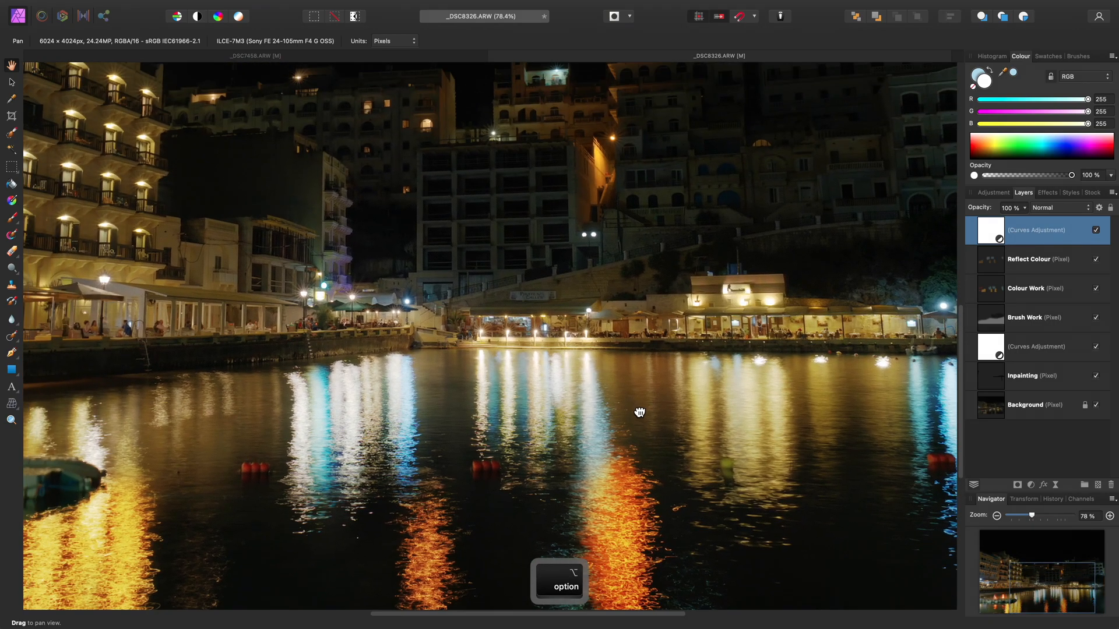
{"action": "mouse_move", "coordinate": [365, 8]}
{"action": "left_click", "coordinate": [232, 7]}
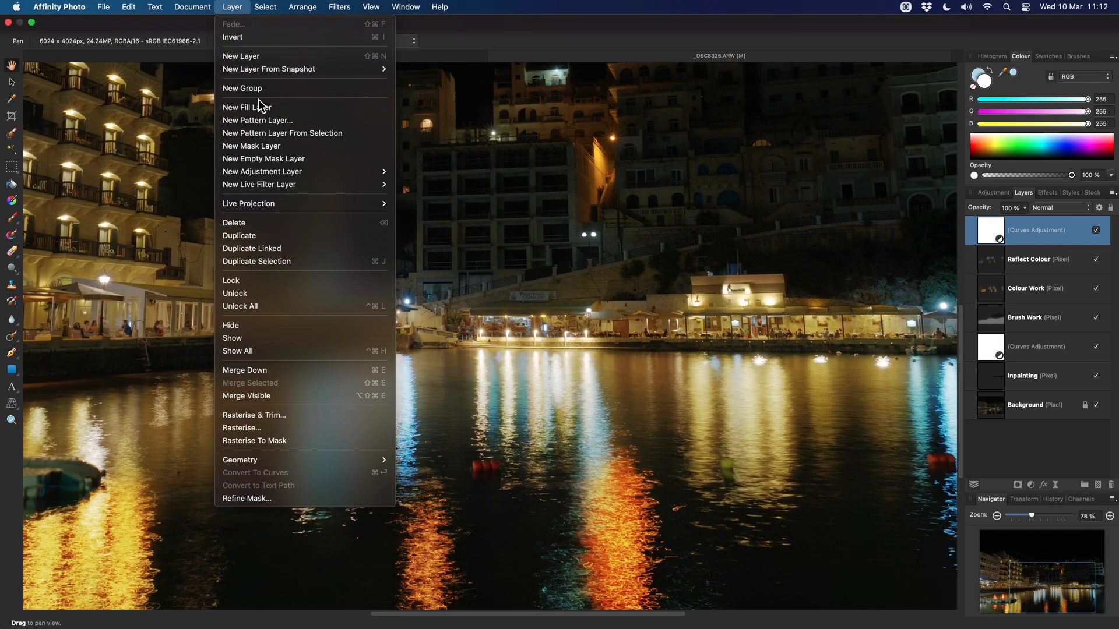
{"action": "mouse_move", "coordinate": [295, 171]}
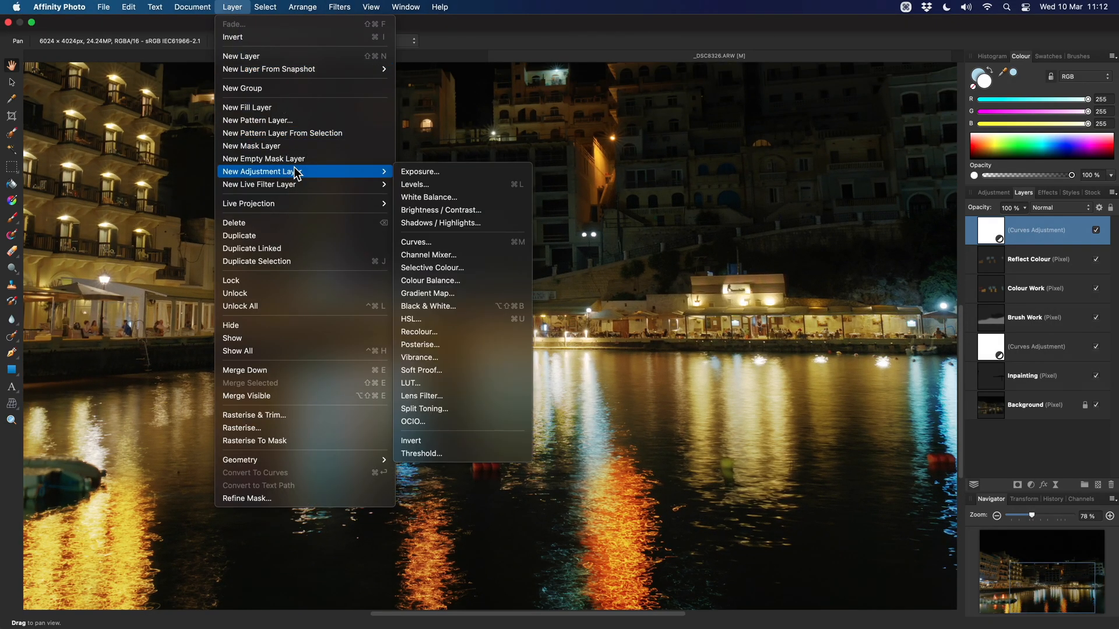
{"action": "left_click", "coordinate": [491, 268]}
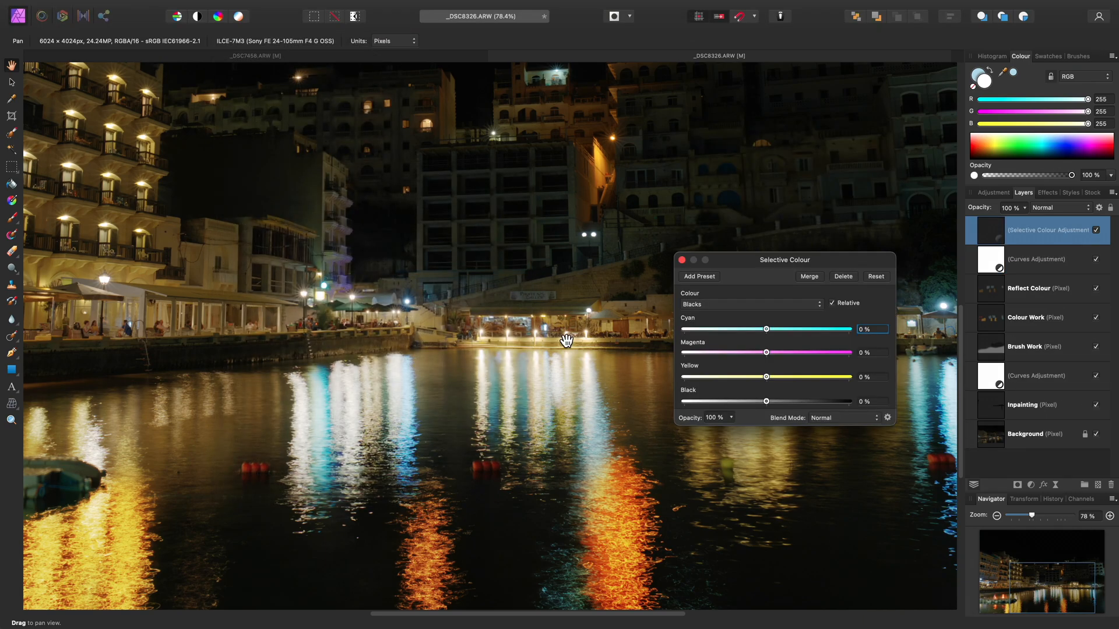
Set Cyan to -100% for the Reds in the Selective Colour adjustment.
{"action": "left_click", "coordinate": [748, 305]}
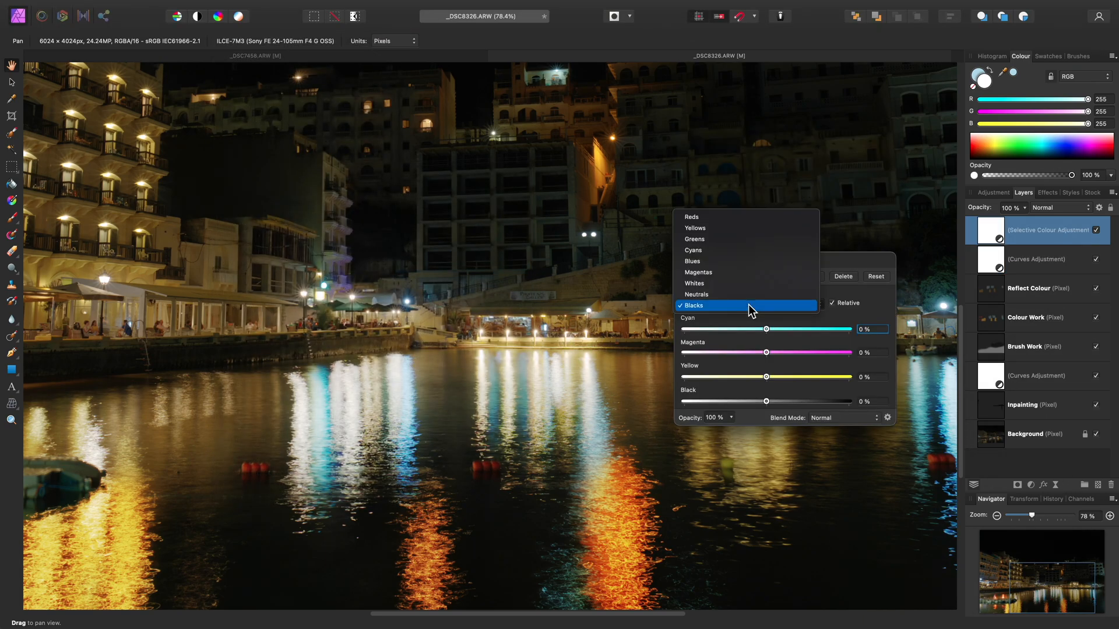
{"action": "left_click", "coordinate": [733, 219]}
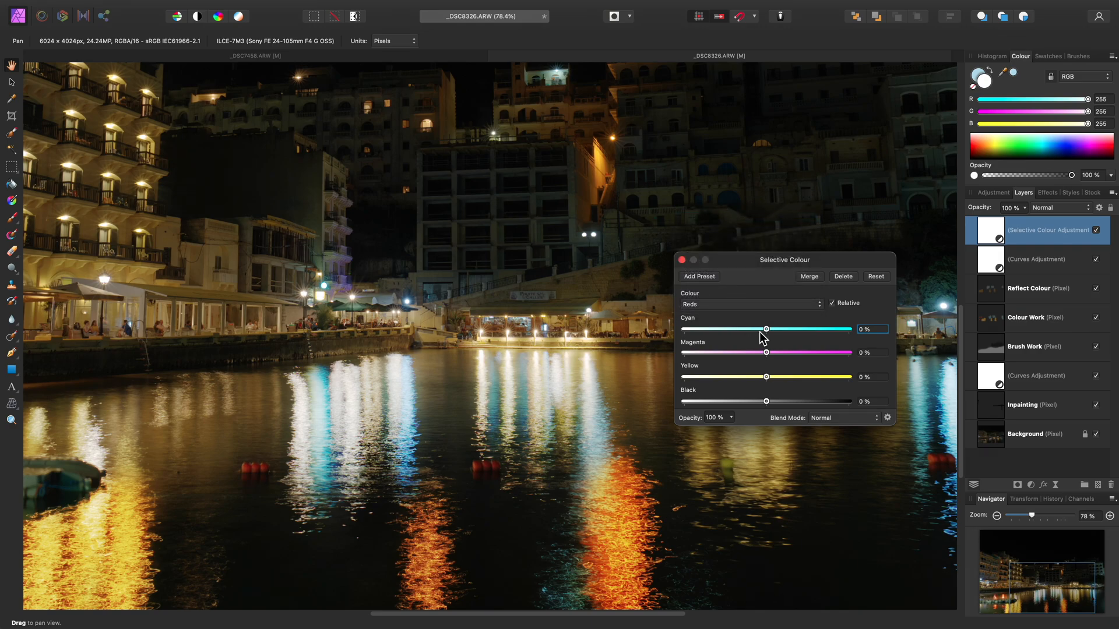
{"action": "left_click_drag", "start_coordinate": [765, 330], "coordinate": [678, 335]}
{"action": "left_click_drag", "start_coordinate": [598, 387], "coordinate": [482, 352]}
Set Yellow to -26% for the Yellows in the Selective Colour adjustment.
{"action": "left_click", "coordinate": [739, 305]}
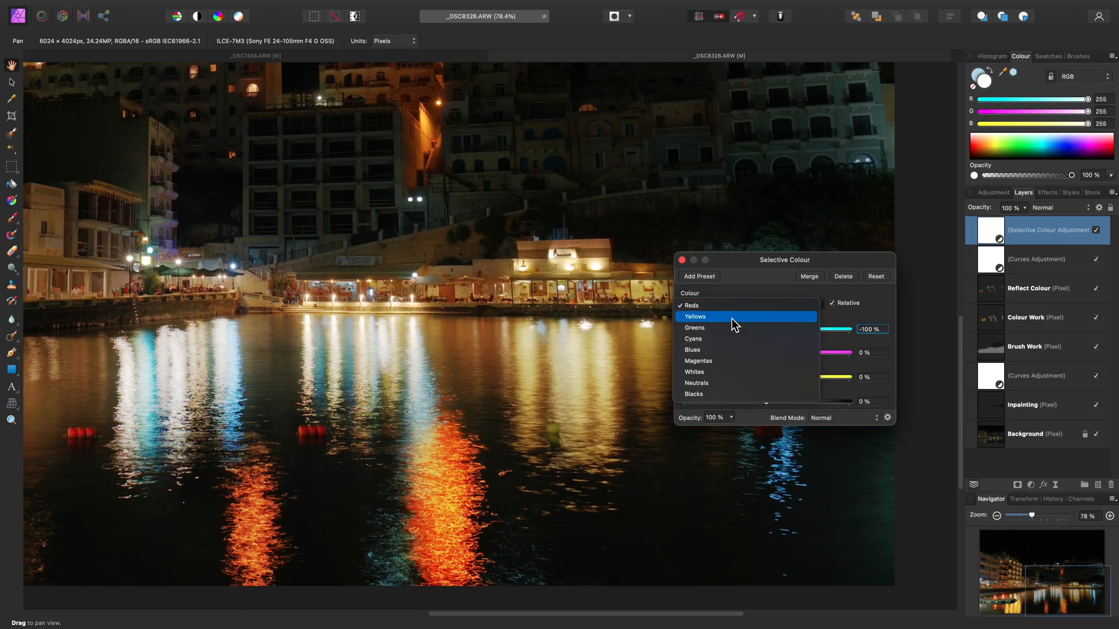
{"action": "left_click", "coordinate": [732, 317]}
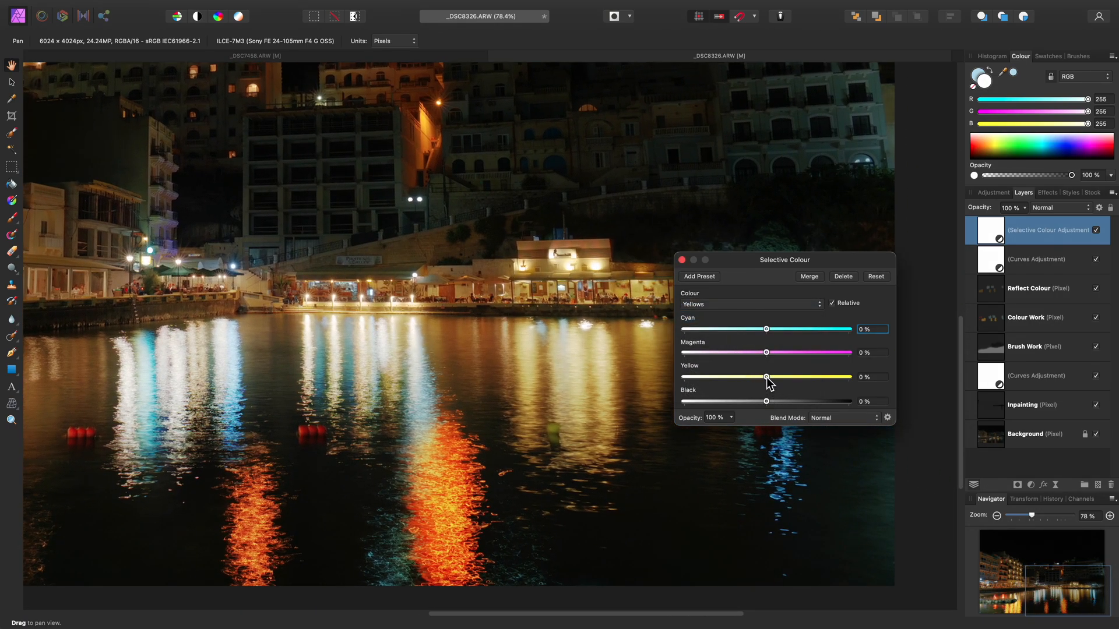
{"action": "left_click_drag", "start_coordinate": [767, 378], "coordinate": [747, 378]}
Set Cyan to 68%, Magenta to 74% and Yellow to -100% for the Cyans in the Selective Colour adjustment.
{"action": "left_click", "coordinate": [731, 303]}
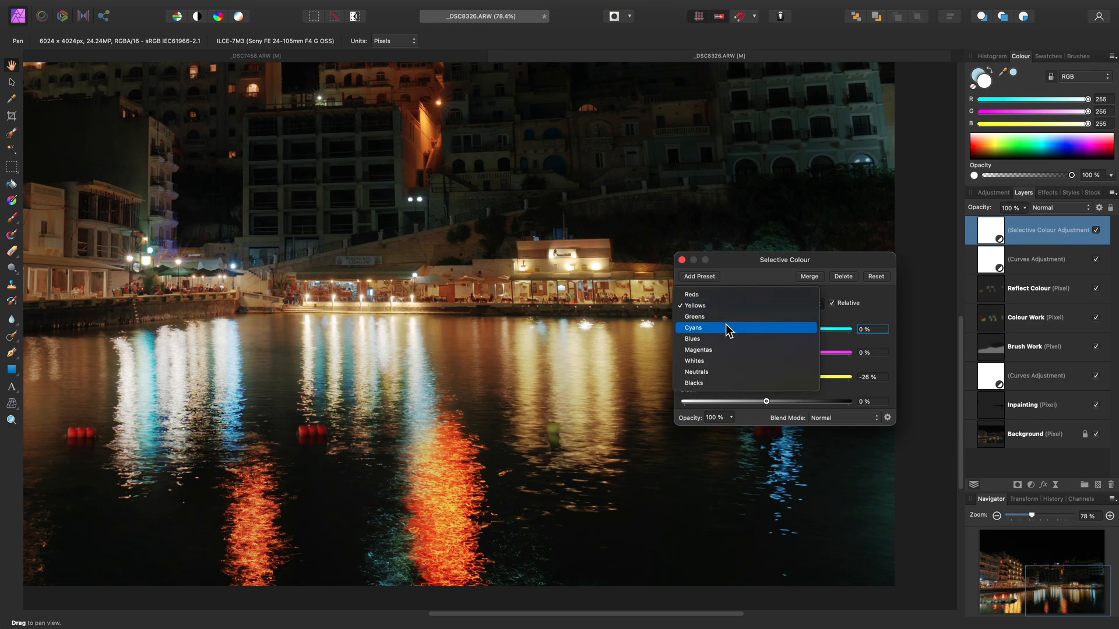
{"action": "left_click", "coordinate": [727, 330]}
{"action": "scroll", "coordinate": [452, 361], "scroll_direction": "up", "scroll_amount": 6}
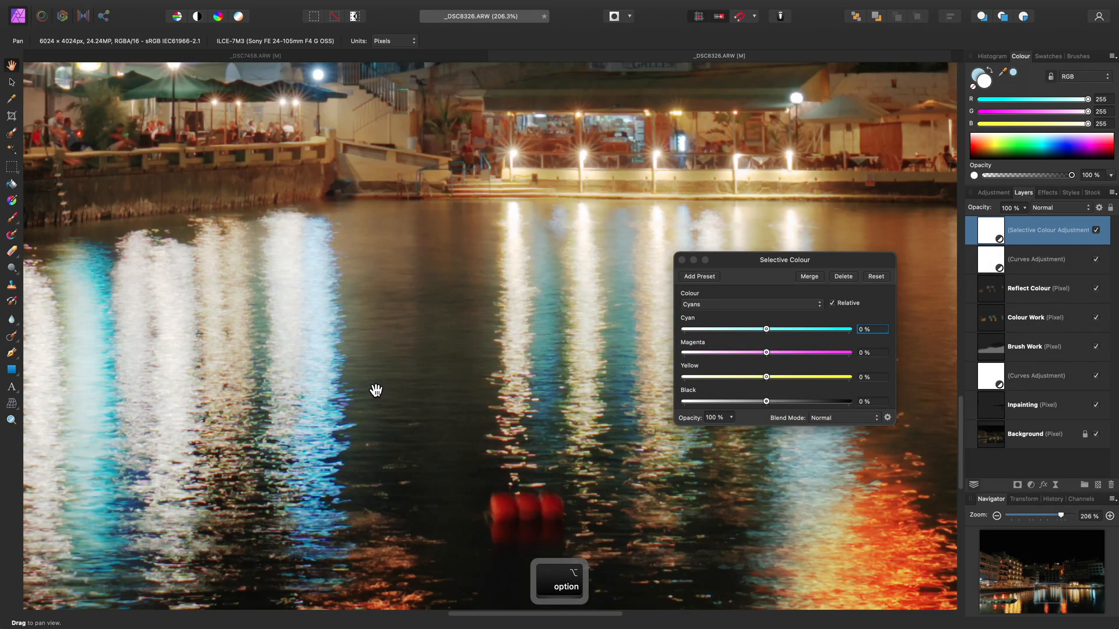
{"action": "left_click_drag", "start_coordinate": [376, 390], "coordinate": [471, 379]}
{"action": "left_click_drag", "start_coordinate": [766, 330], "coordinate": [821, 334]}
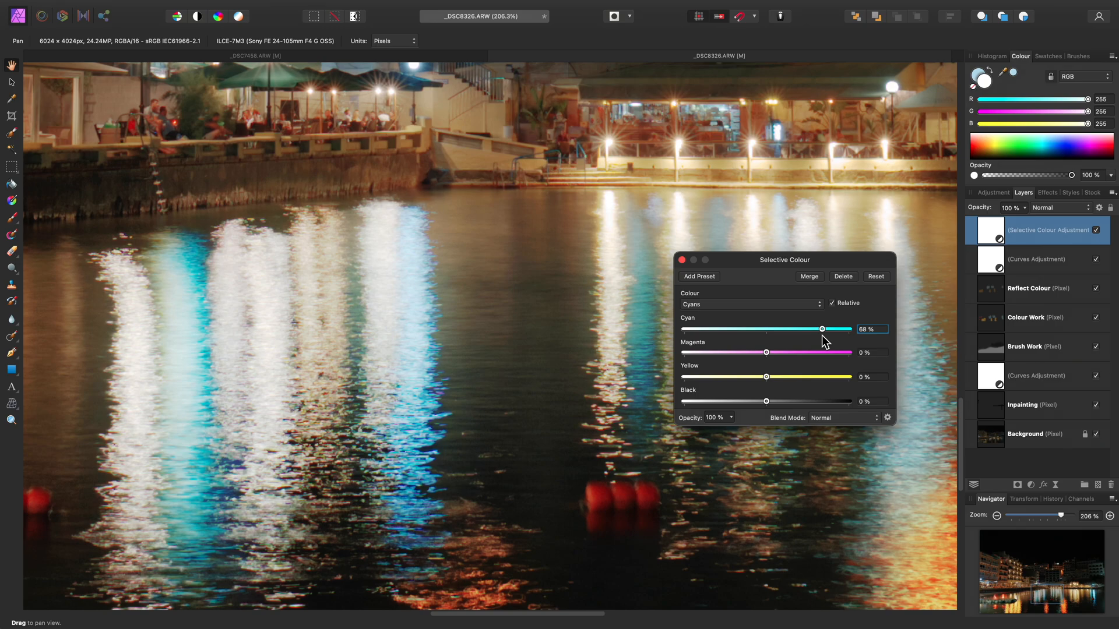
{"action": "left_click_drag", "start_coordinate": [767, 353], "coordinate": [827, 353]}
{"action": "left_click_drag", "start_coordinate": [580, 287], "coordinate": [378, 378]}
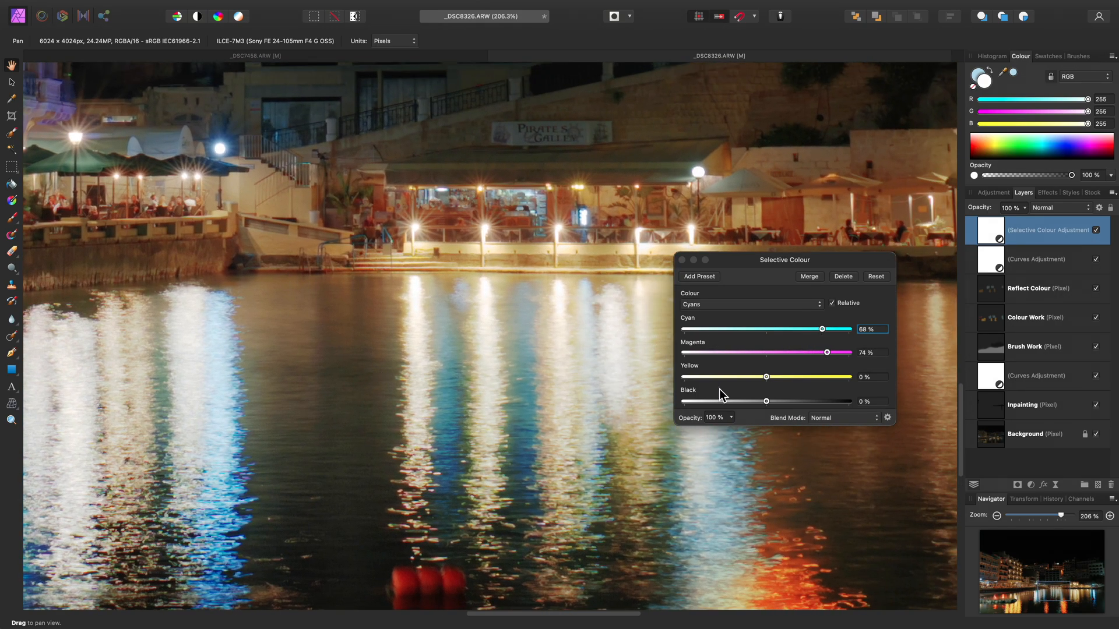
{"action": "left_click", "coordinate": [764, 377]}
{"action": "left_click_drag", "start_coordinate": [761, 377], "coordinate": [677, 379]}
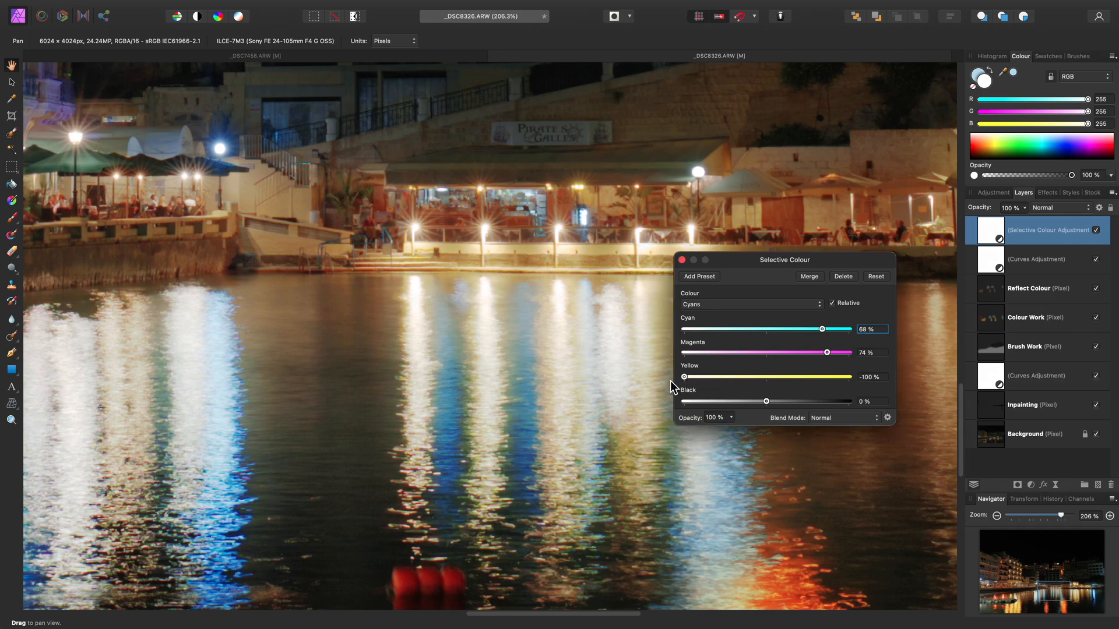
{"action": "left_click_drag", "start_coordinate": [468, 387], "coordinate": [583, 327]}
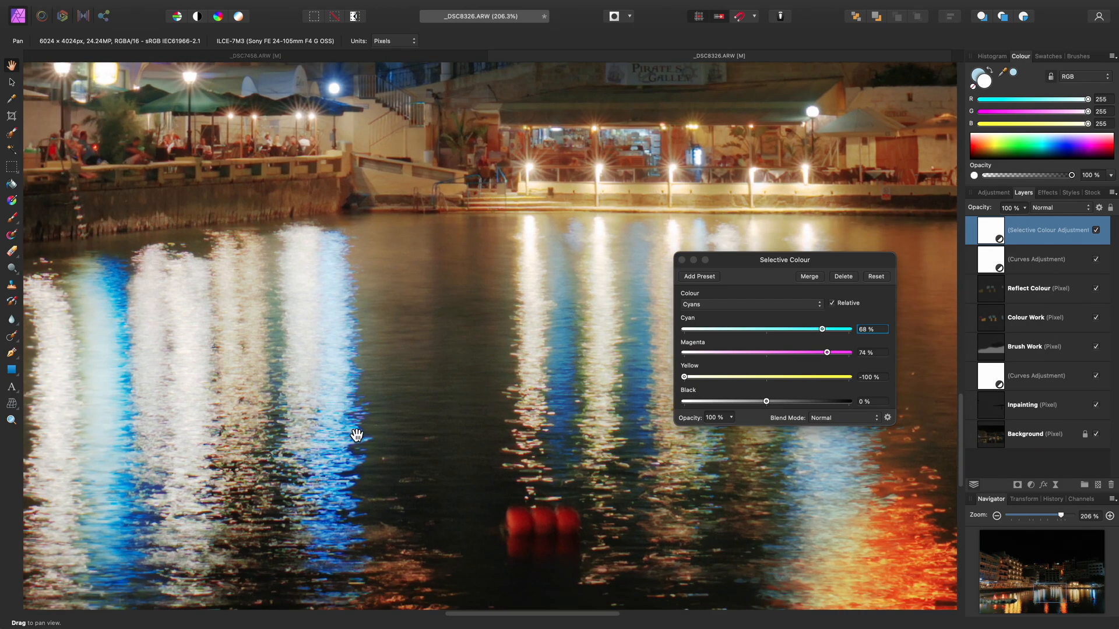
Set Cyan to 51% and Yellow to -79% for the Blues in the Selective Colour adjustment.
{"action": "left_click", "coordinate": [714, 305]}
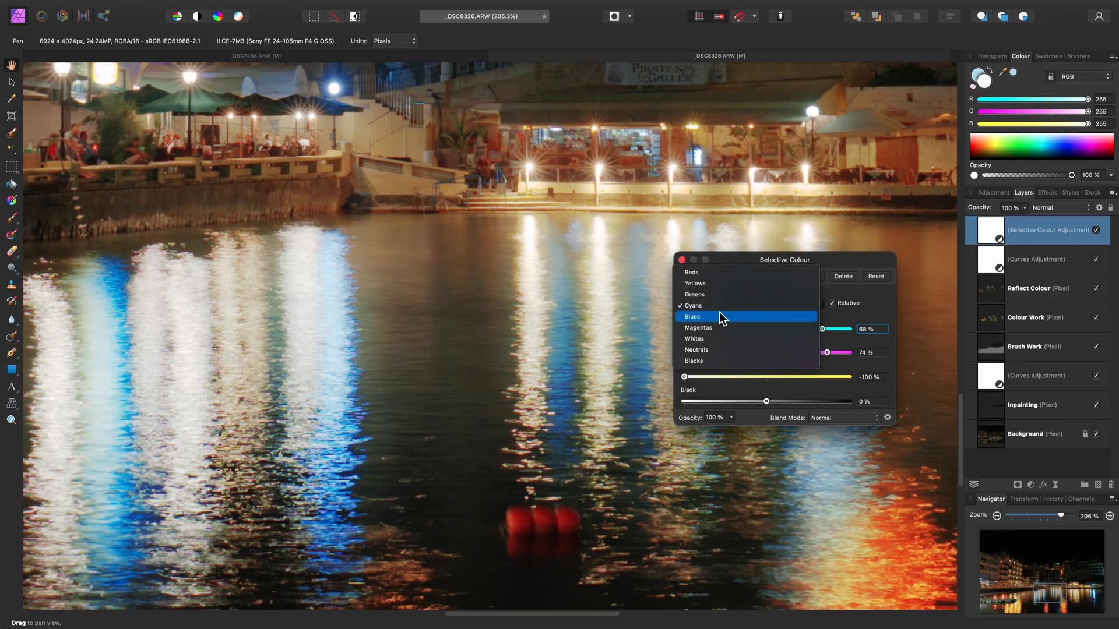
{"action": "left_click", "coordinate": [719, 316]}
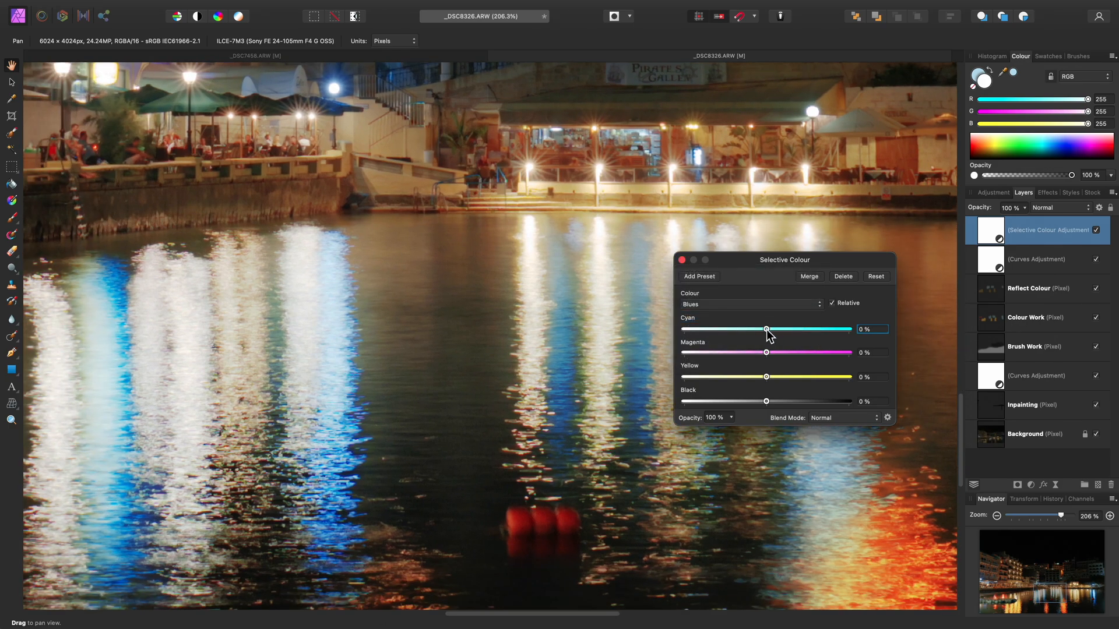
{"action": "left_click_drag", "start_coordinate": [766, 331], "coordinate": [809, 331]}
{"action": "left_click_drag", "start_coordinate": [766, 377], "coordinate": [700, 380]}
{"action": "left_click_drag", "start_coordinate": [469, 167], "coordinate": [495, 321]}
{"action": "left_click_drag", "start_coordinate": [608, 245], "coordinate": [704, 353]}
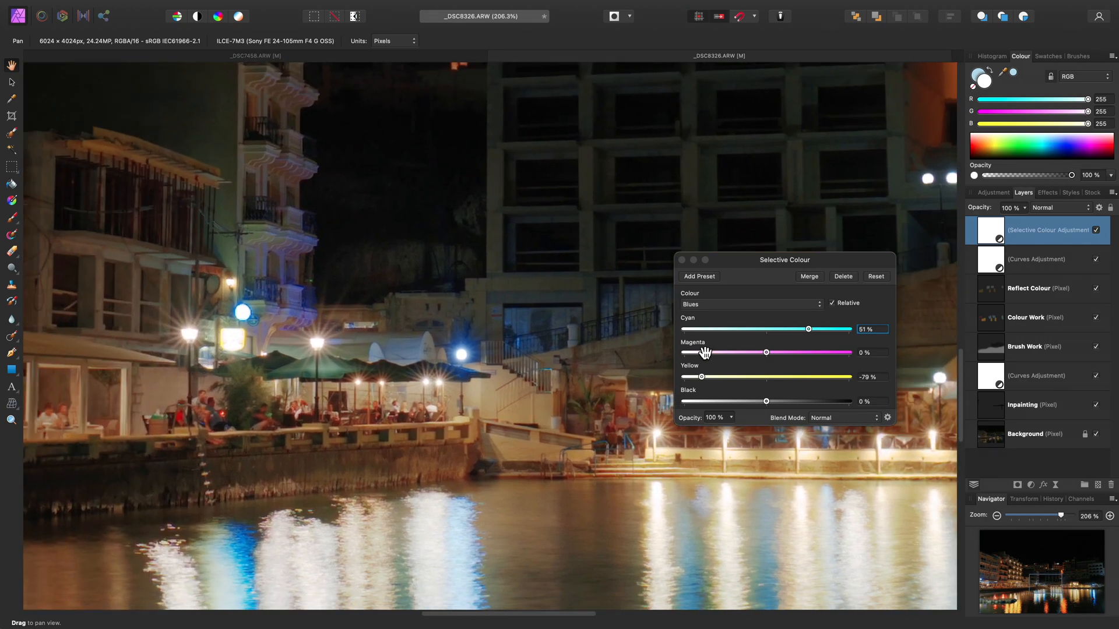
{"action": "left_click_drag", "start_coordinate": [423, 444], "coordinate": [549, 270]}
{"action": "key", "text": "super+0"}
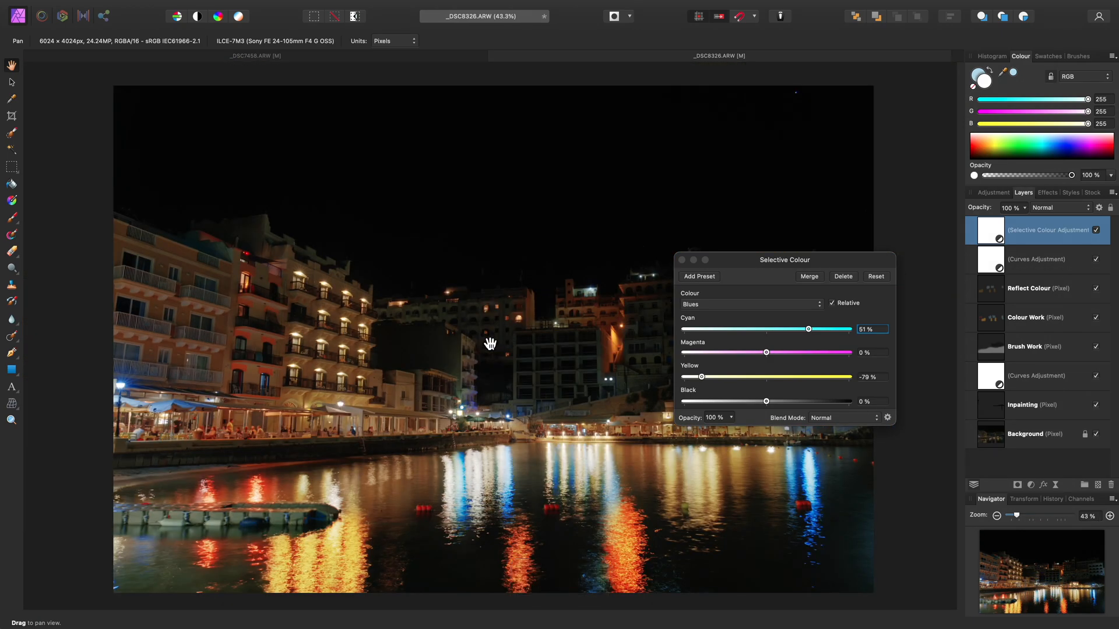
Set Yellow to -71% for the Whites in the Selective Colour adjustment.
{"action": "left_click", "coordinate": [723, 304]}
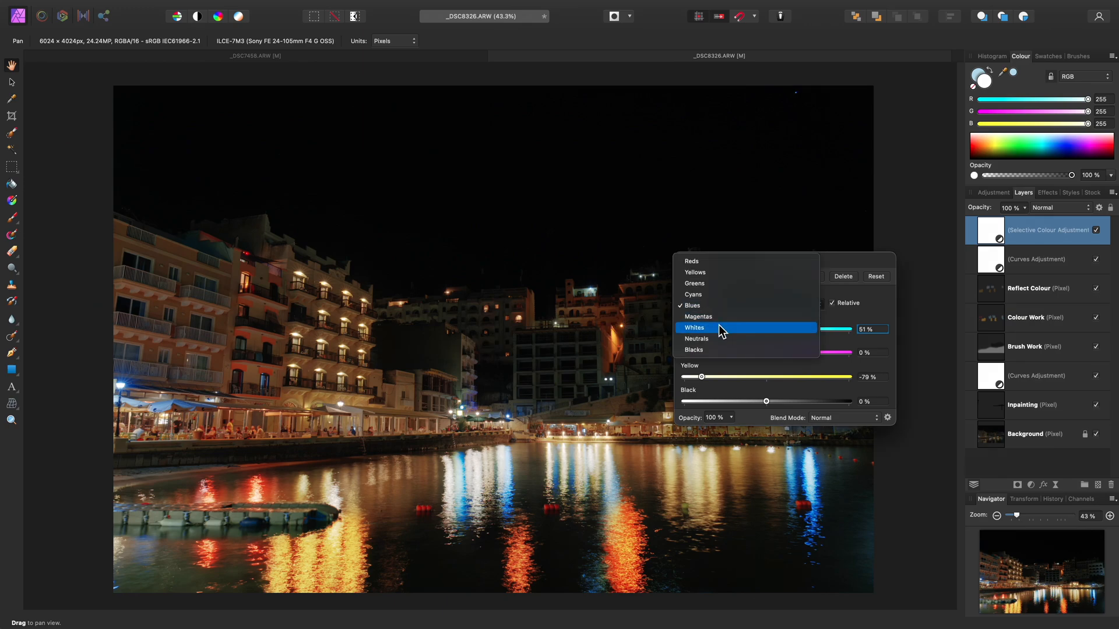
{"action": "left_click", "coordinate": [719, 328]}
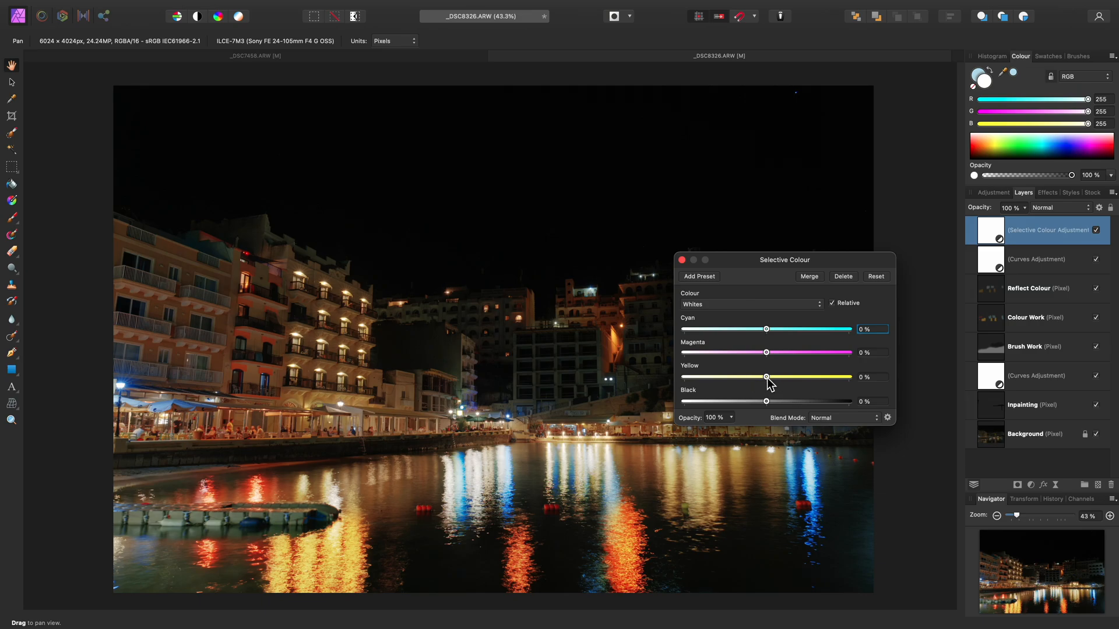
{"action": "left_click_drag", "start_coordinate": [765, 382], "coordinate": [653, 379]}
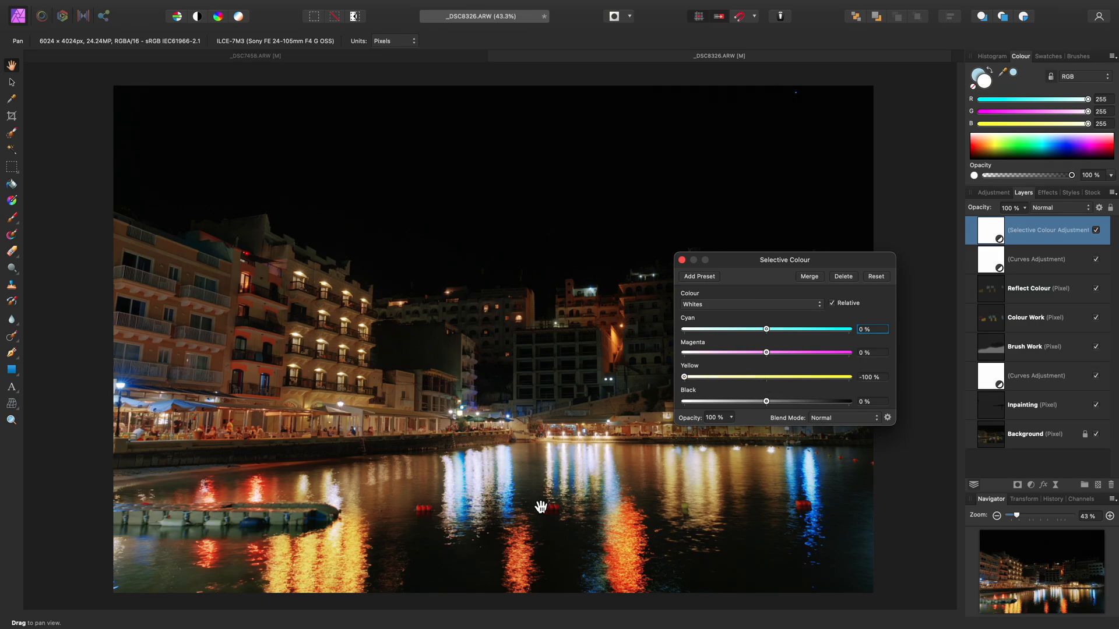
{"action": "scroll", "coordinate": [477, 394], "scroll_direction": "up", "scroll_amount": 2}
{"action": "scroll", "coordinate": [477, 393], "scroll_direction": "up", "scroll_amount": 8}
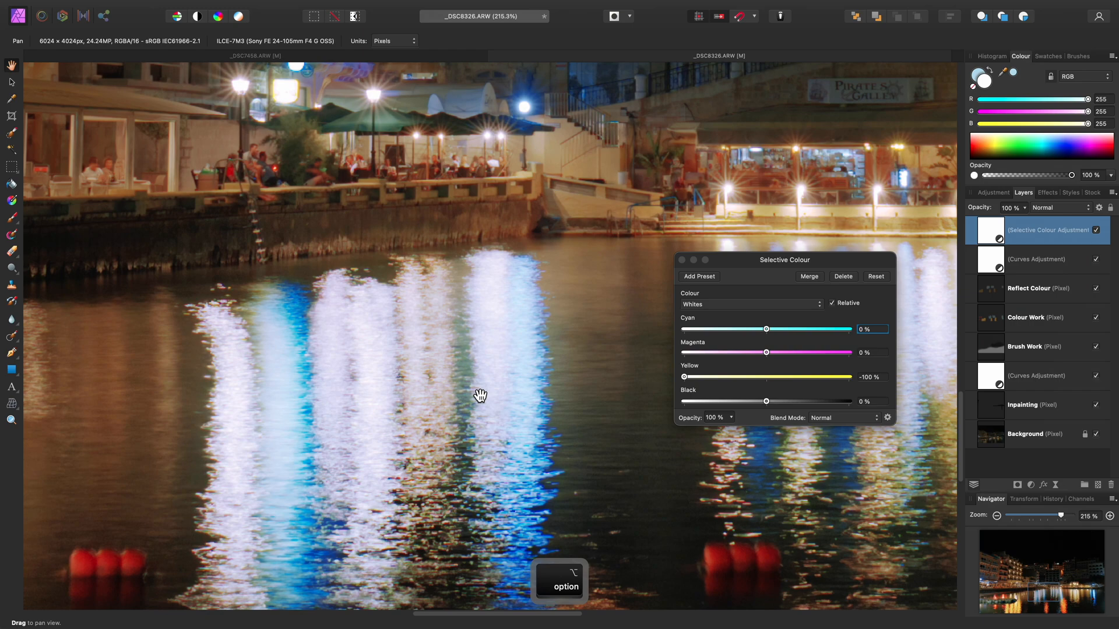
{"action": "mouse_move", "coordinate": [736, 377]}
{"action": "left_mouse_down"}
{"action": "mouse_move", "coordinate": [885, 370]}
{"action": "mouse_move", "coordinate": [683, 376]}
{"action": "mouse_move", "coordinate": [819, 370]}
{"action": "mouse_move", "coordinate": [725, 390]}
{"action": "left_mouse_up"}
{"action": "mouse_move", "coordinate": [728, 383]}
{"action": "left_mouse_down"}
{"action": "mouse_move", "coordinate": [761, 384]}
{"action": "mouse_move", "coordinate": [712, 386]}
{"action": "mouse_move", "coordinate": [776, 383]}
{"action": "mouse_move", "coordinate": [708, 380]}
{"action": "left_mouse_up"}
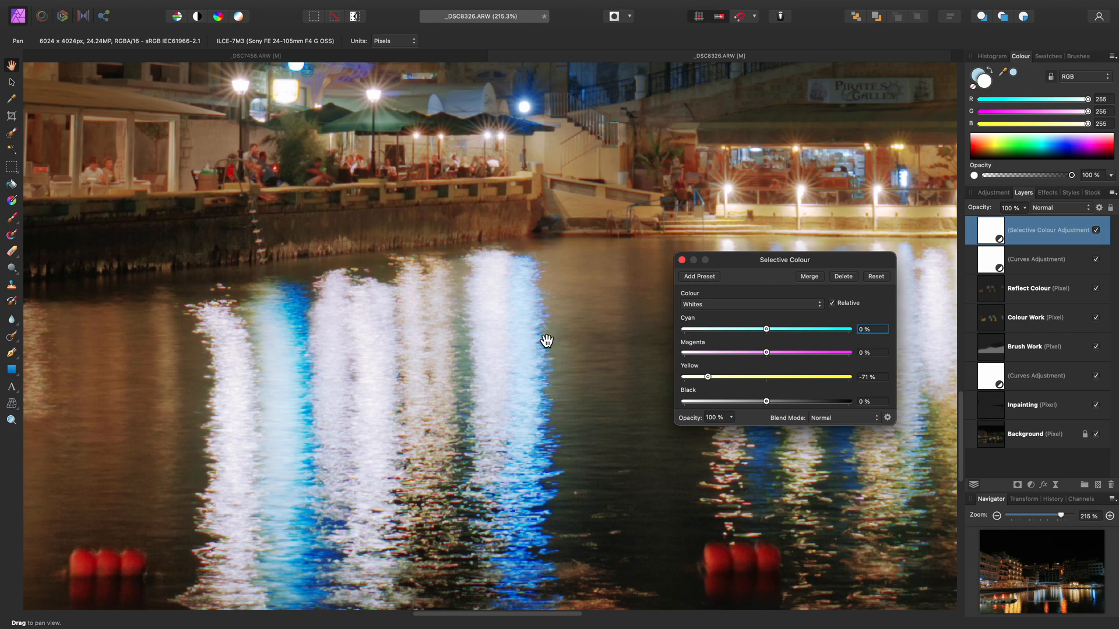
Set Yellow to -7% for the Neutrals and close the Selective Colour dialog.
{"action": "left_click", "coordinate": [774, 307]}
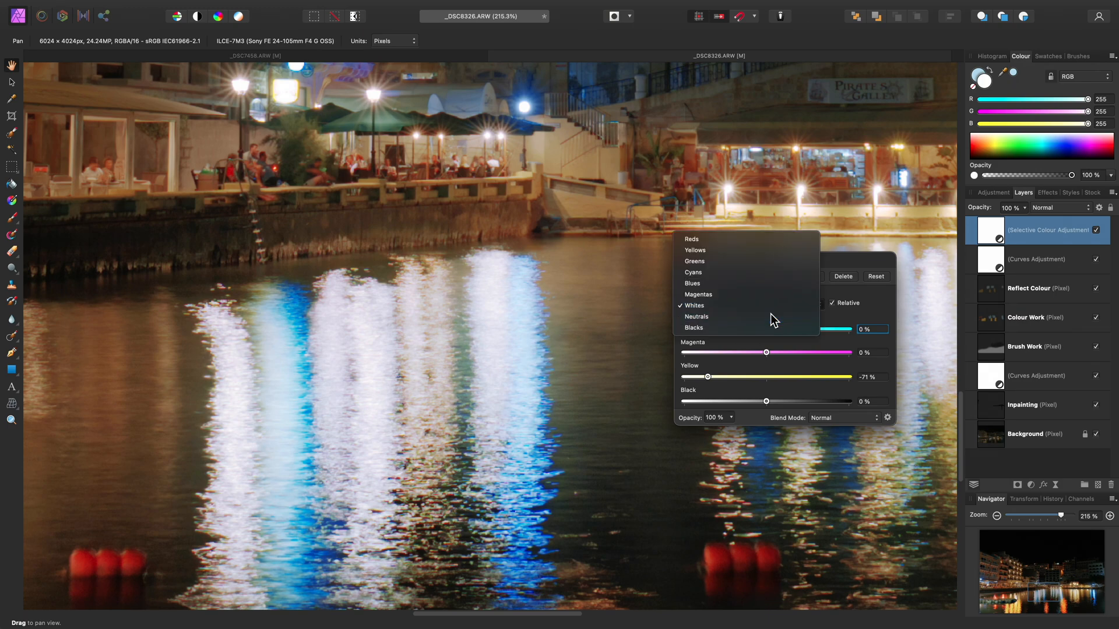
{"action": "left_click", "coordinate": [770, 313]}
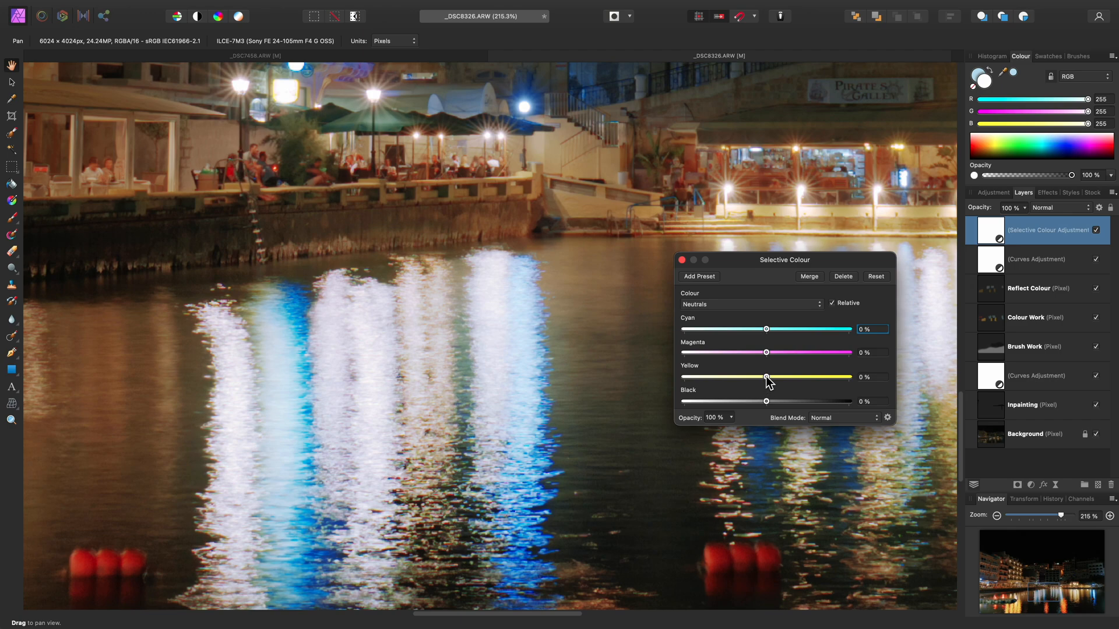
{"action": "mouse_move", "coordinate": [766, 377]}
{"action": "left_mouse_down"}
{"action": "mouse_move", "coordinate": [743, 376]}
{"action": "mouse_move", "coordinate": [762, 380]}
{"action": "left_mouse_up"}
{"action": "left_click_drag", "start_coordinate": [627, 201], "coordinate": [552, 407]}
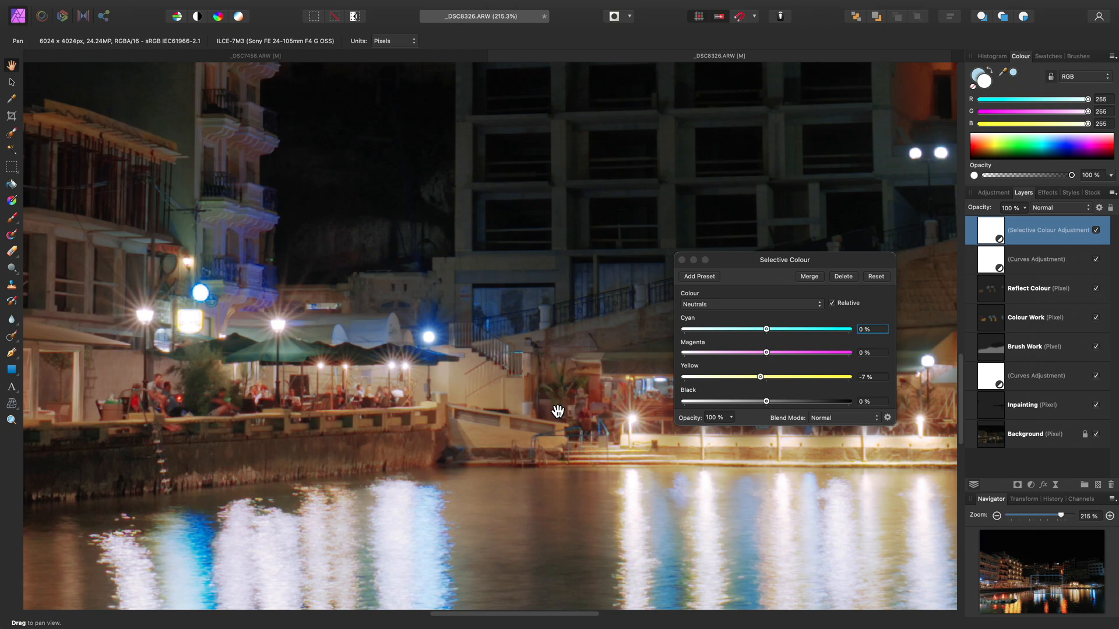
{"action": "key", "text": "super+0"}
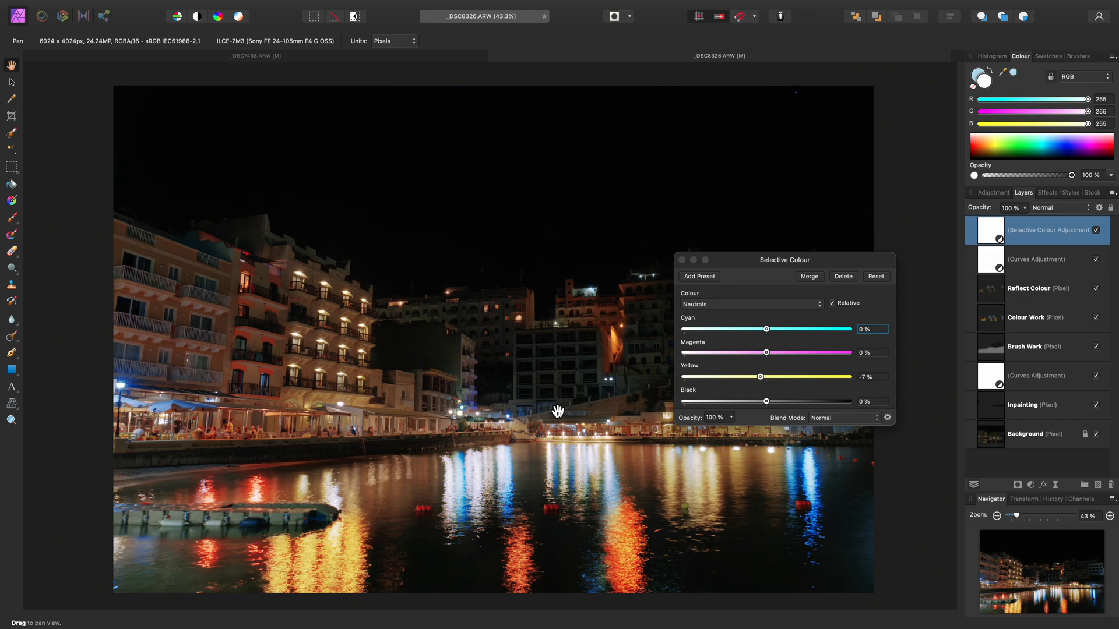
{"action": "left_click", "coordinate": [682, 260]}
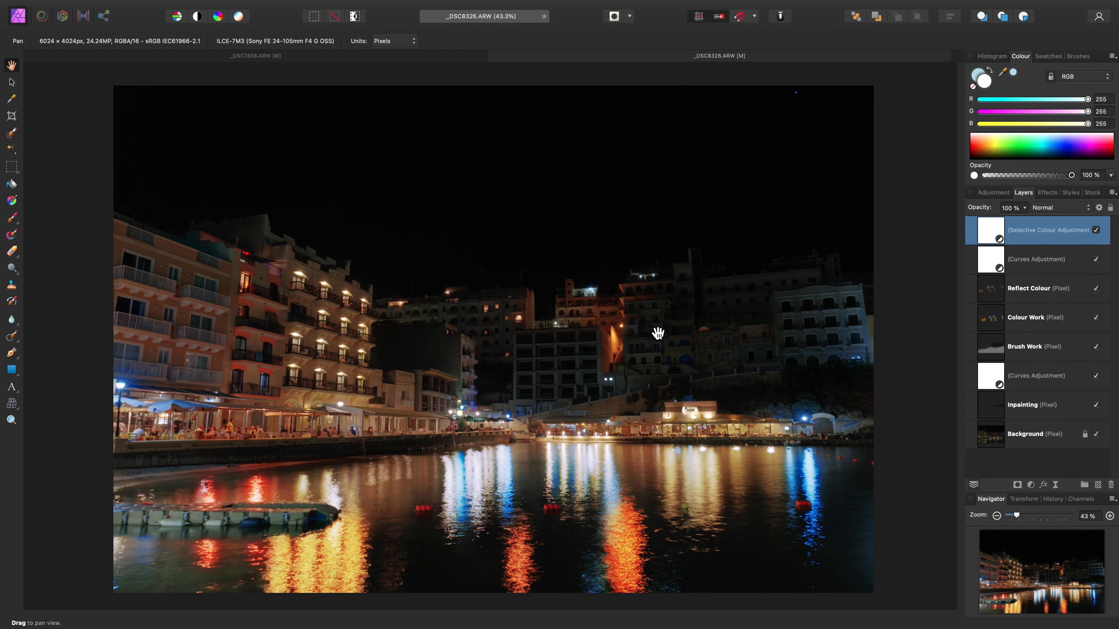
Add a Levels adjustment above the Selective Colour adjustment, set its Output Black Level to 3%, and close the dialog.
{"action": "key", "text": "super"}
{"action": "key", "text": "super+l"}
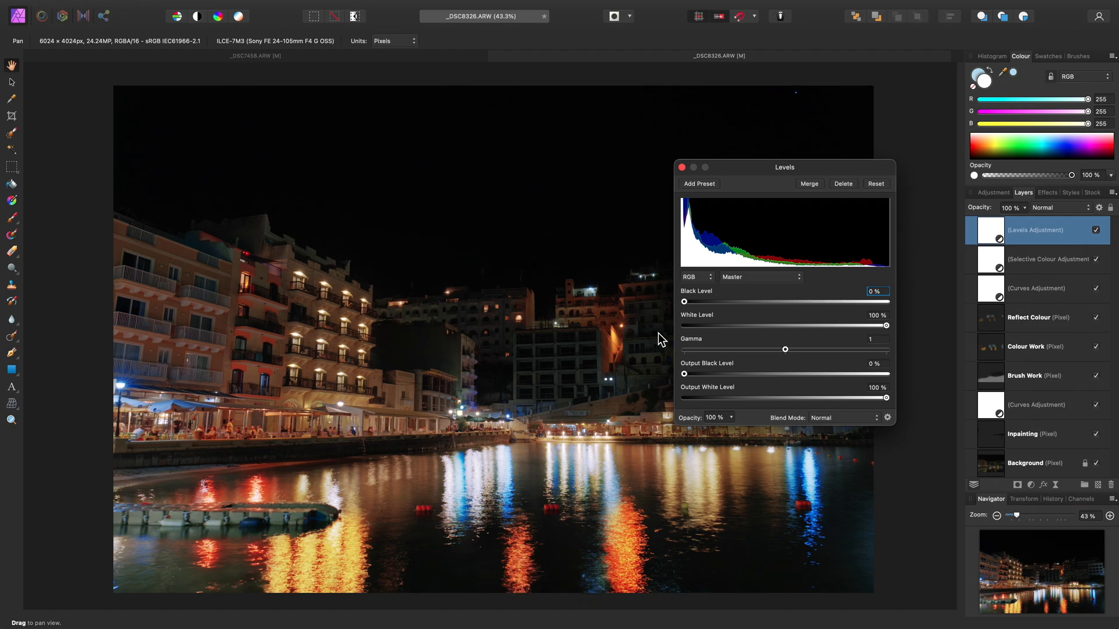
{"action": "left_click_drag", "start_coordinate": [687, 372], "coordinate": [689, 376]}
{"action": "scroll", "coordinate": [582, 387], "scroll_direction": "up", "scroll_amount": 5}
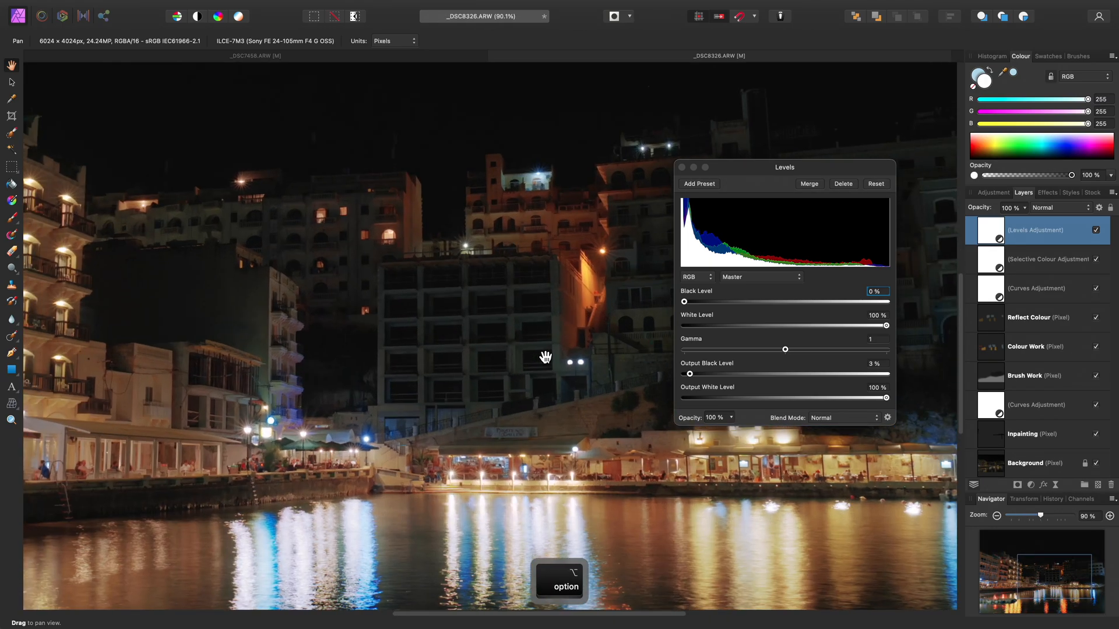
{"action": "left_click_drag", "start_coordinate": [690, 376], "coordinate": [690, 378]}
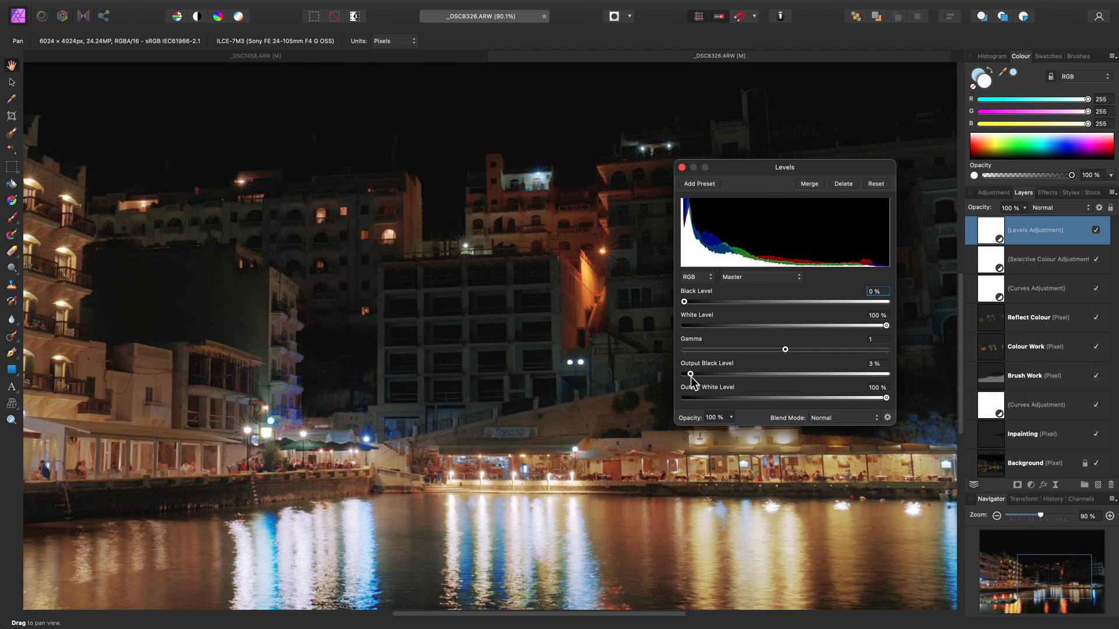
{"action": "left_click_drag", "start_coordinate": [516, 311], "coordinate": [609, 328]}
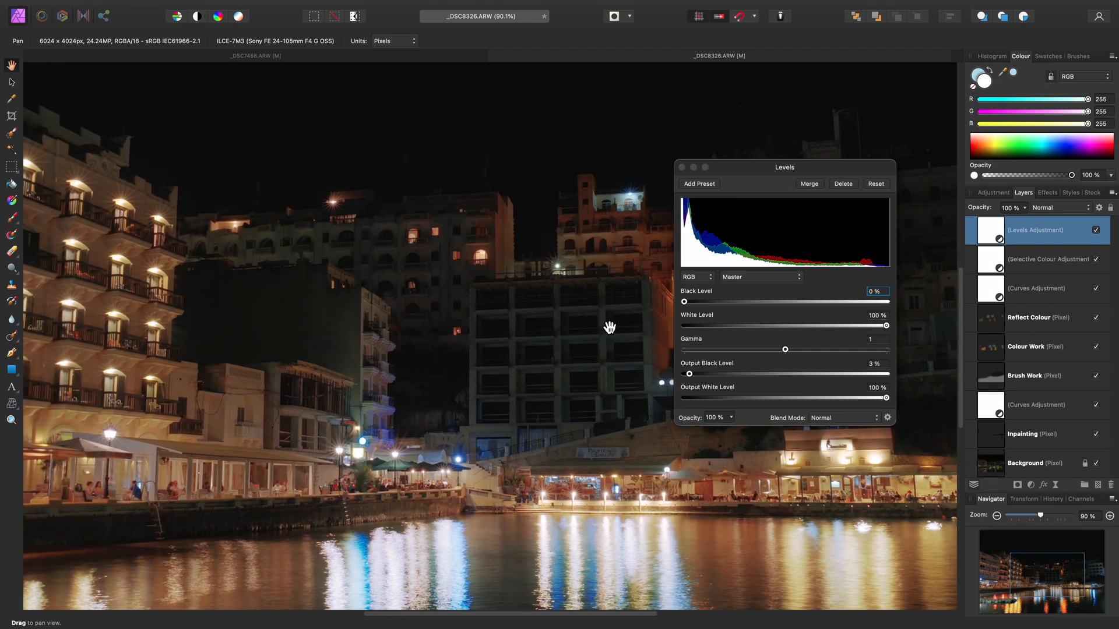
{"action": "left_click", "coordinate": [682, 167]}
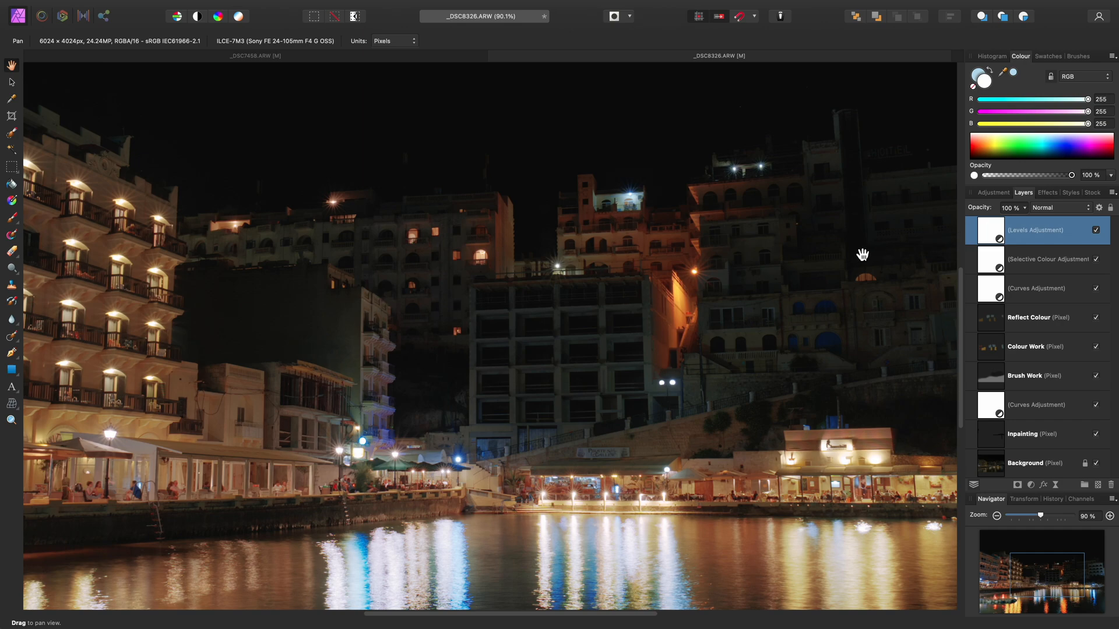
Move the Levels adjustment down the stack below the lower Curves adjustment, directly above the Inpainting layer.
{"action": "key", "text": "super"}
{"action": "key", "text": "super+bracketleft"}
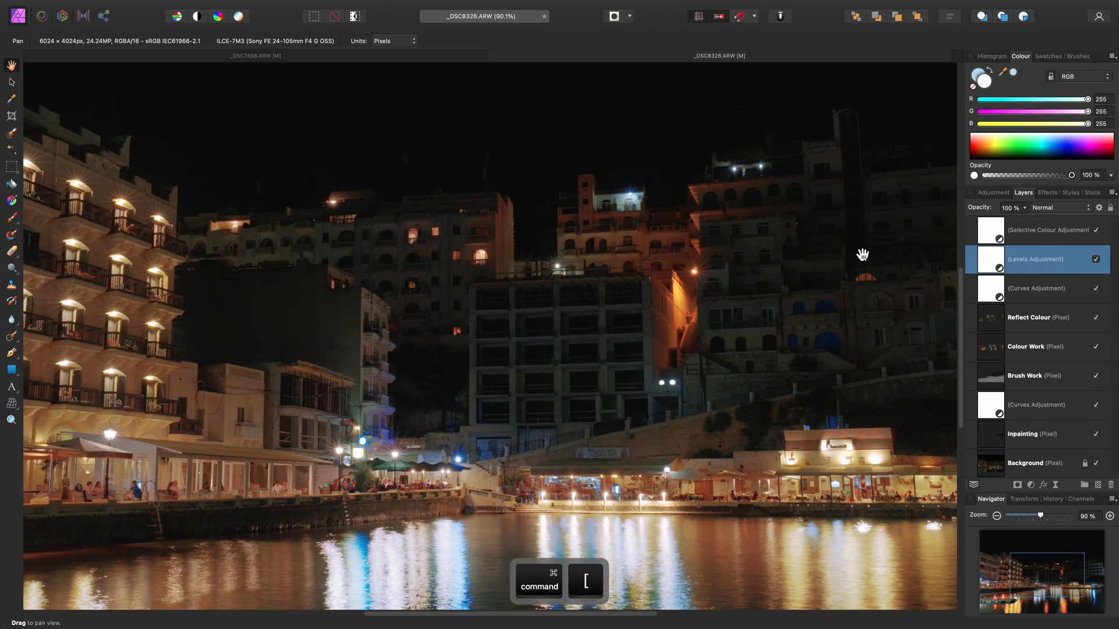
{"action": "key", "text": "super+bracketleft"}
{"action": "key", "text": "super+bracketleft"}
{"action": "key", "text": "super+bracketleft"}
{"action": "key", "text": "super+bracketleft"}
{"action": "key", "text": "super+bracketleft"}
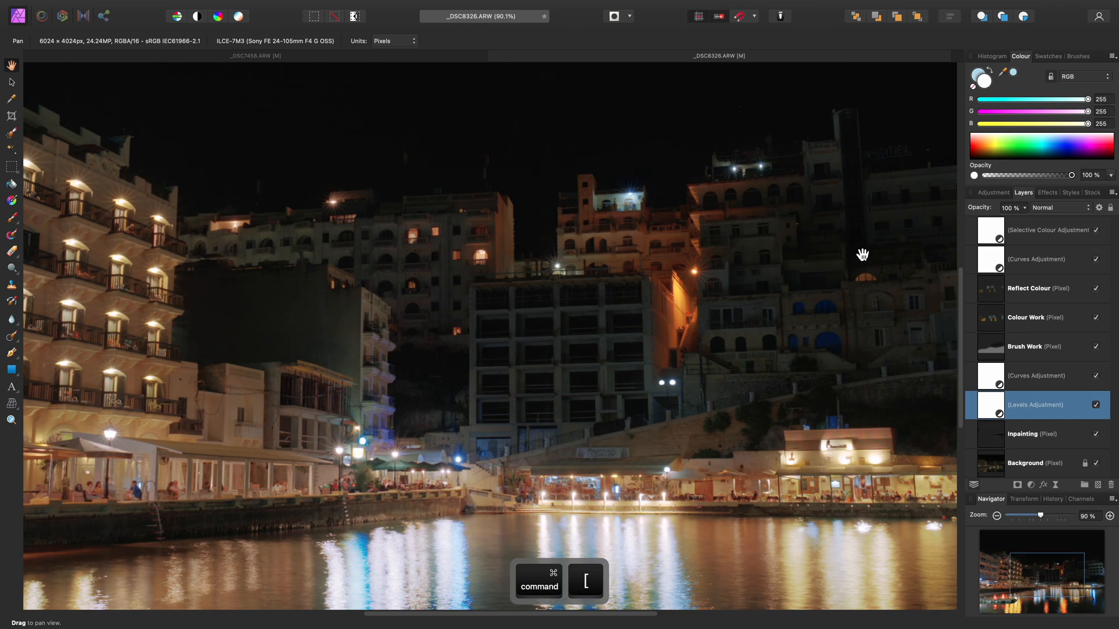
{"action": "key", "text": "super+bracketleft"}
{"action": "key", "text": "super+bracketright"}
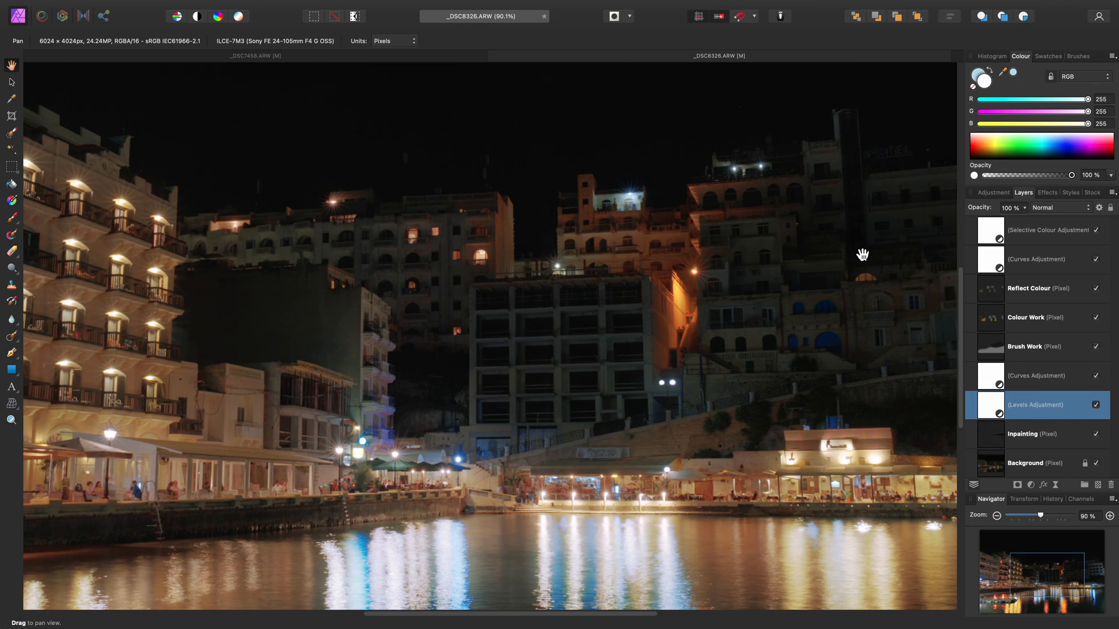
Try the Levels adjustment at several heights in the layer stack, comparing positions around the Reflect Colour, Colour Work and Brush Work layers.
{"action": "key", "text": "super+bracketright"}
{"action": "key", "text": "super+bracketright"}
{"action": "key", "text": "super+bracketright"}
{"action": "key", "text": "super+bracketright"}
{"action": "key", "text": "super+bracketleft"}
{"action": "key", "text": "super+bracketleft"}
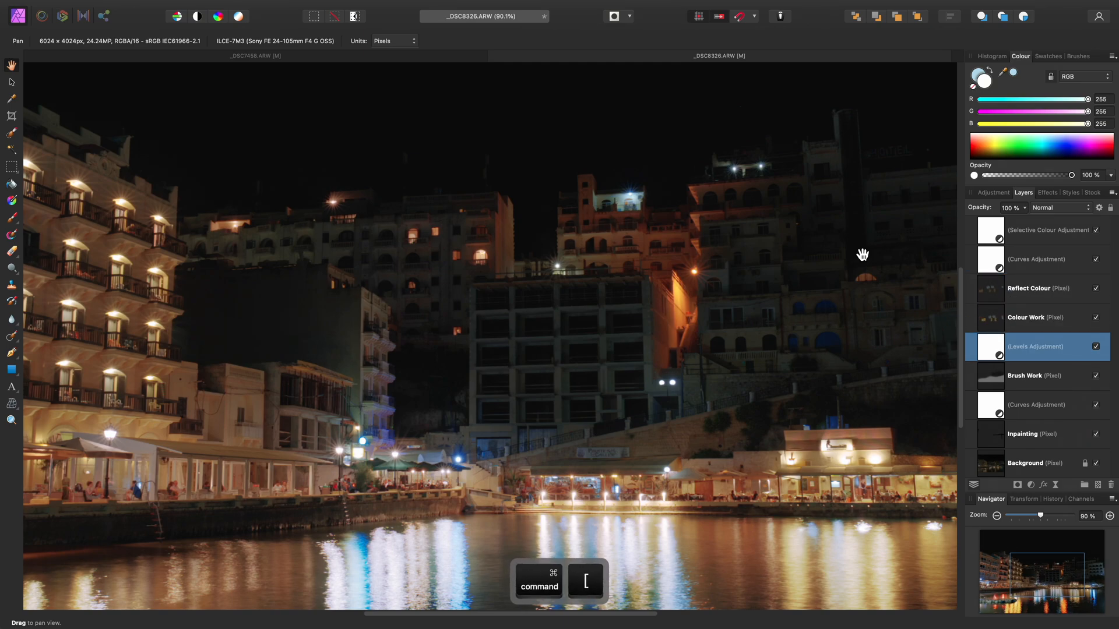
{"action": "key", "text": "super+bracketleft"}
{"action": "key", "text": "super+bracketright"}
{"action": "key", "text": "super+bracketright"}
{"action": "key", "text": "super+bracketright"}
{"action": "key", "text": "super+bracketright"}
{"action": "key", "text": "super+bracketright"}
{"action": "key", "text": "super+bracketleft"}
{"action": "key", "text": "super+bracketleft"}
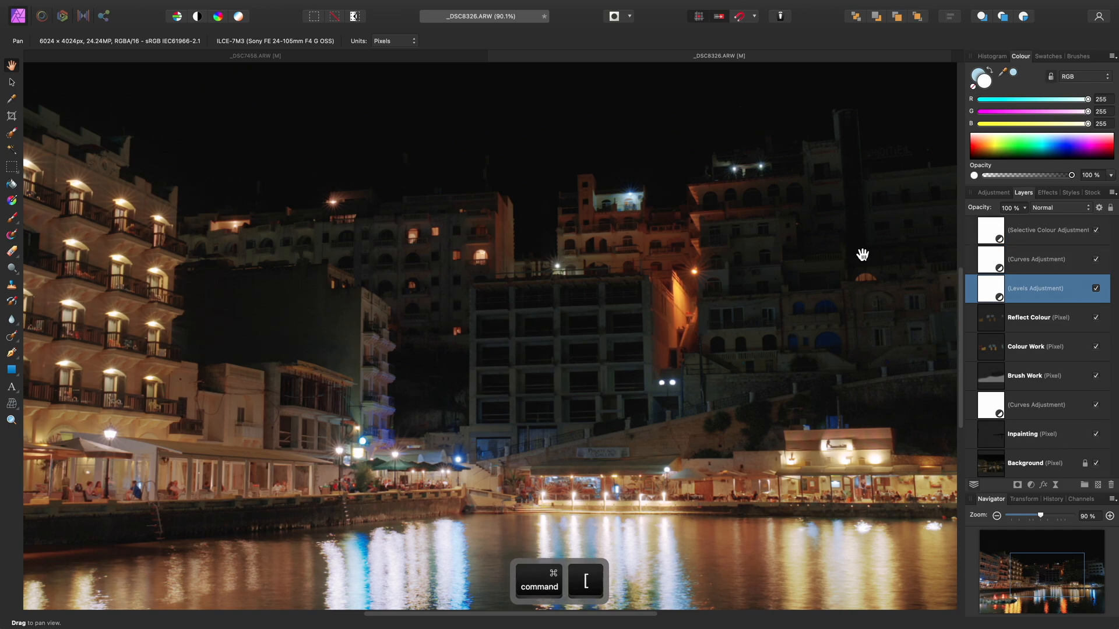
{"action": "key", "text": "super+bracketleft"}
{"action": "key", "text": "super+bracketleft"}
{"action": "key", "text": "super+bracketleft"}
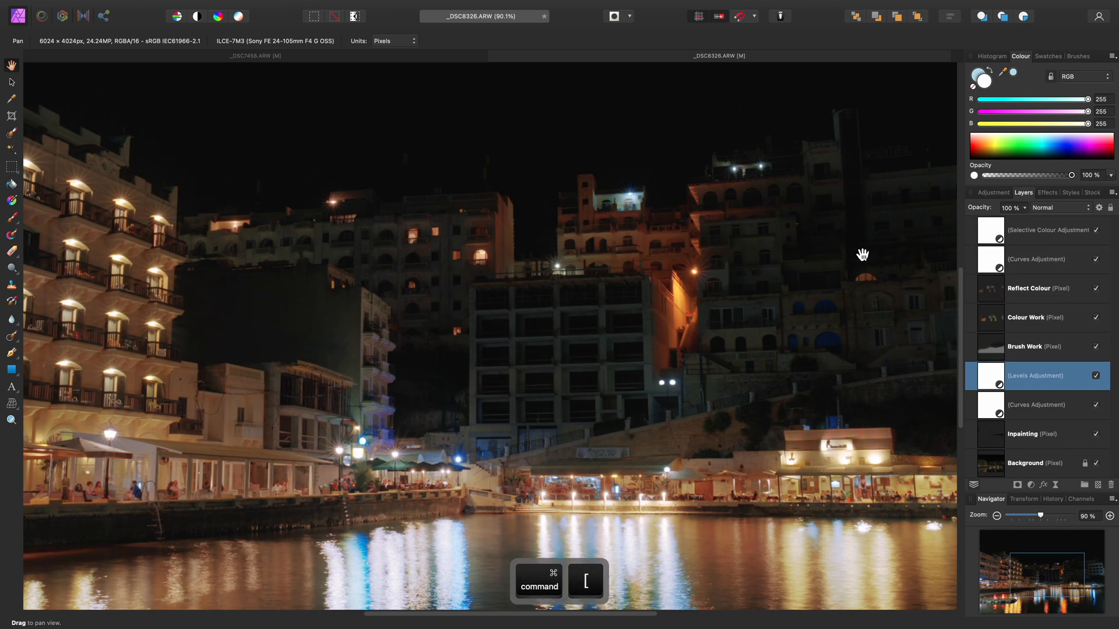
{"action": "key", "text": "super+bracketleft"}
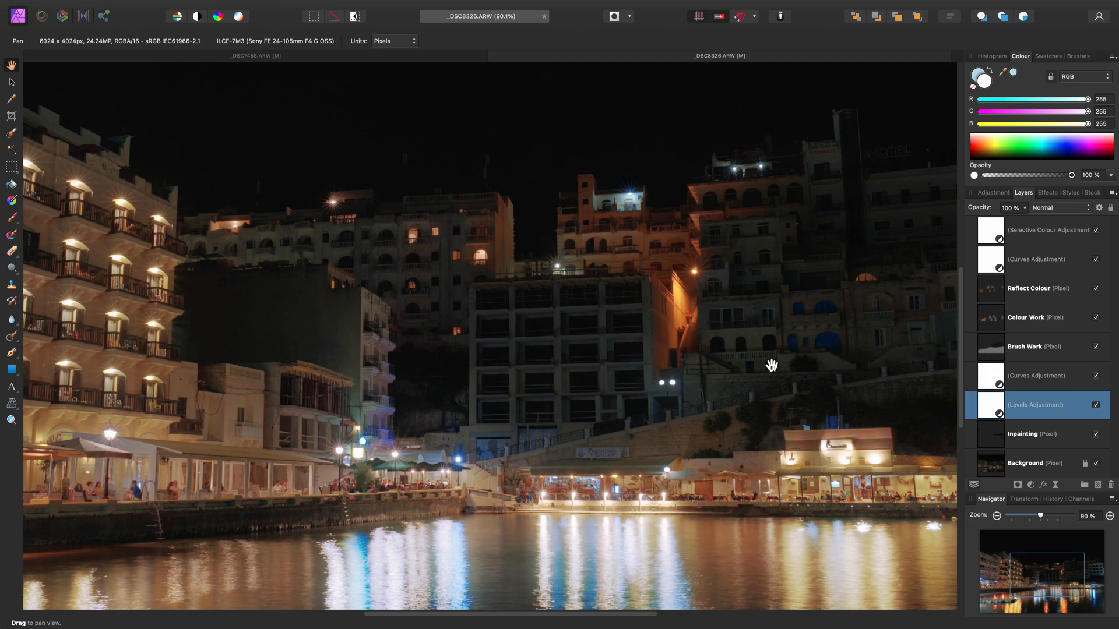
Reposition the Levels adjustment below the upper Curves adjustment, directly above the Reflect Colour layer.
{"action": "key", "text": "super+bracketright"}
{"action": "key", "text": "super+bracketright"}
{"action": "key", "text": "super+bracketleft"}
{"action": "key", "text": "super+bracketright"}
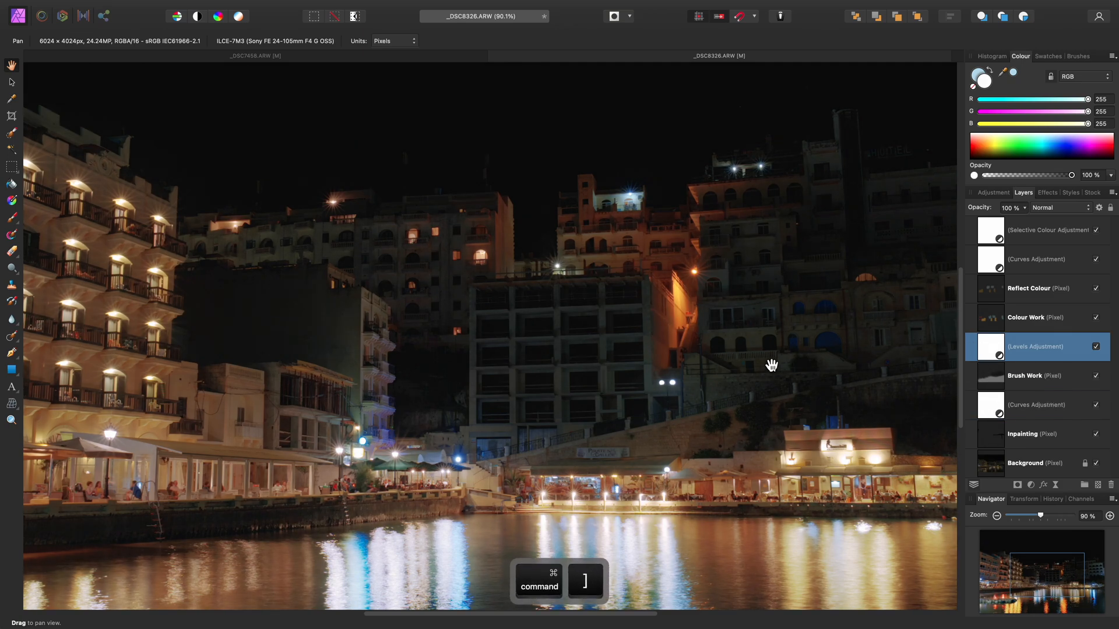
{"action": "key", "text": "super+bracketright"}
{"action": "key", "text": "super+bracketright"}
{"action": "key", "text": "super+bracketright"}
{"action": "key", "text": "super+bracketright"}
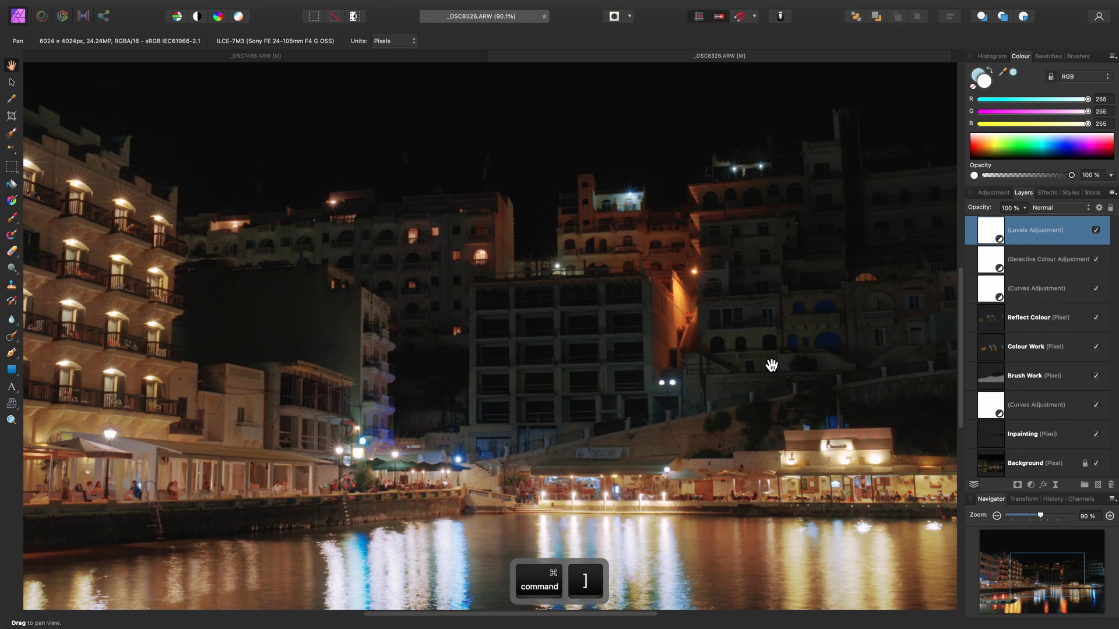
{"action": "key", "text": "super+bracketleft"}
{"action": "key", "text": "super+bracketleft"}
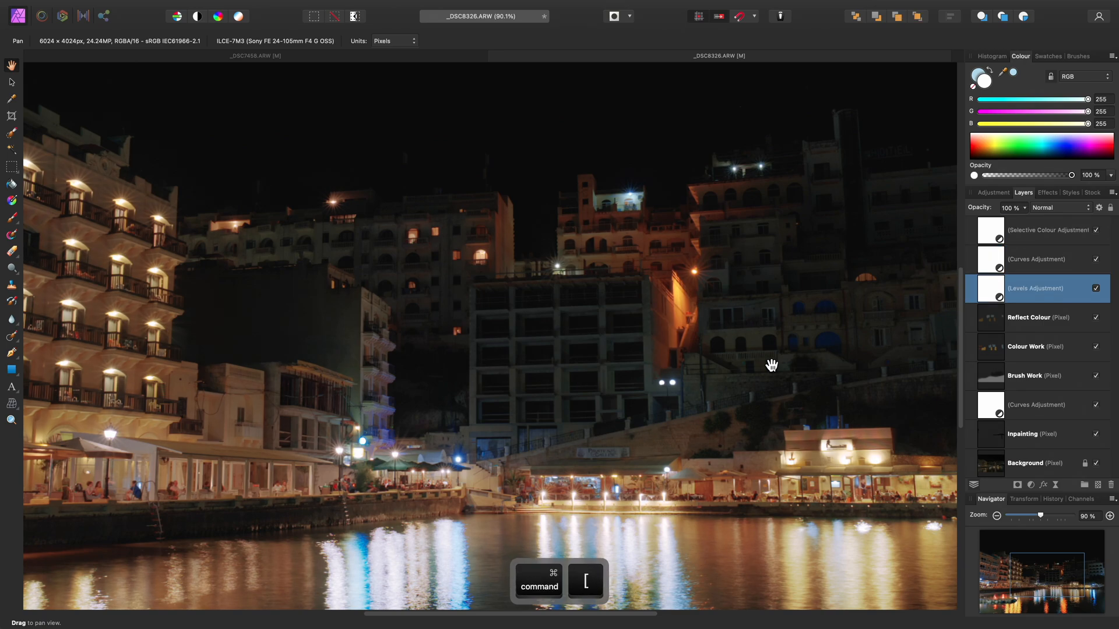
Add a live Unsharp Mask filter layer above the Selective Colour adjustment.
{"action": "left_click", "coordinate": [1002, 236]}
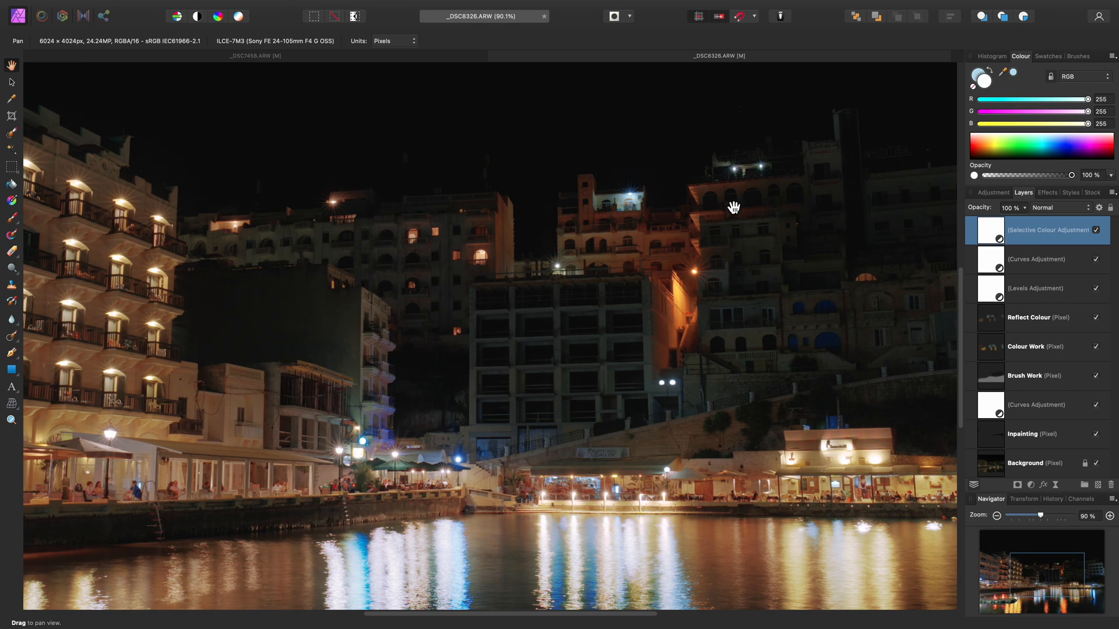
{"action": "mouse_move", "coordinate": [442, 5]}
{"action": "left_click", "coordinate": [232, 7]}
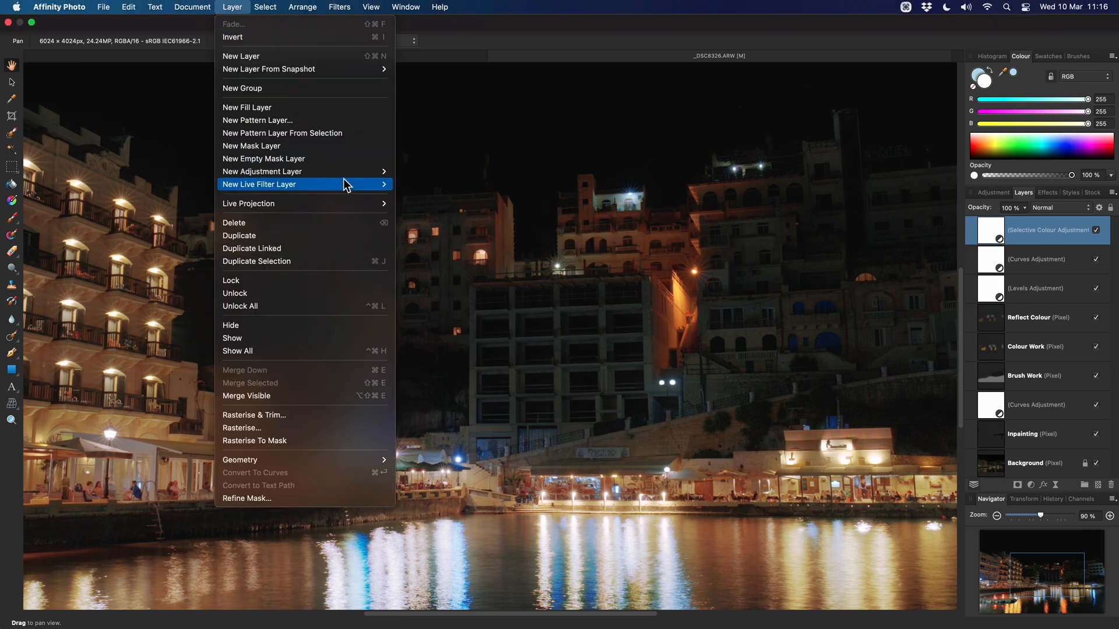
{"action": "mouse_move", "coordinate": [347, 184]}
{"action": "mouse_move", "coordinate": [419, 197]}
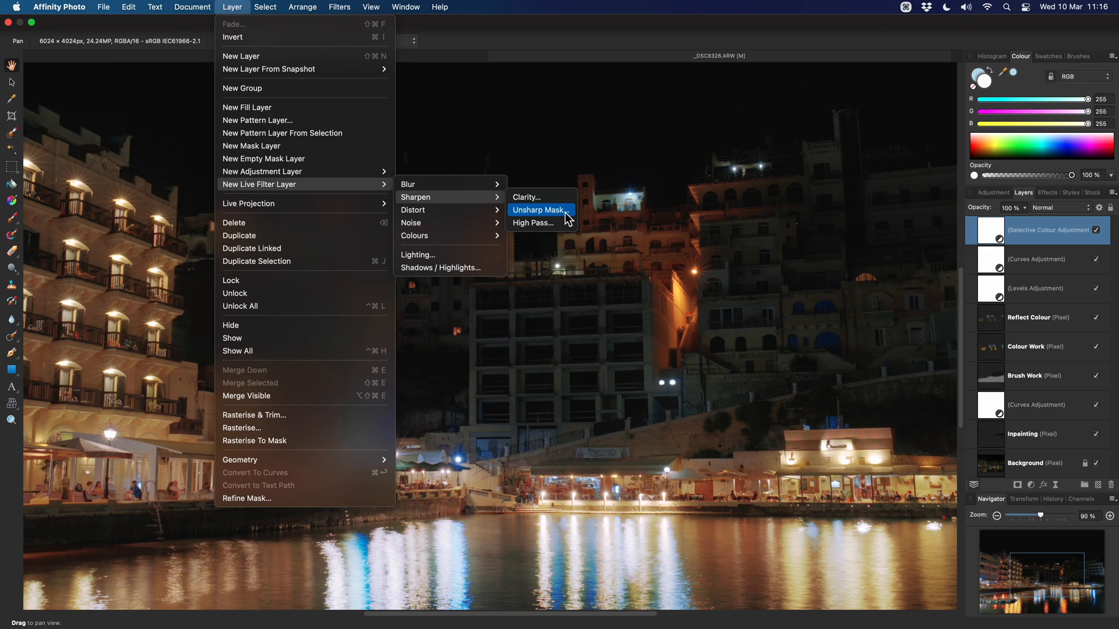
{"action": "left_click", "coordinate": [539, 210]}
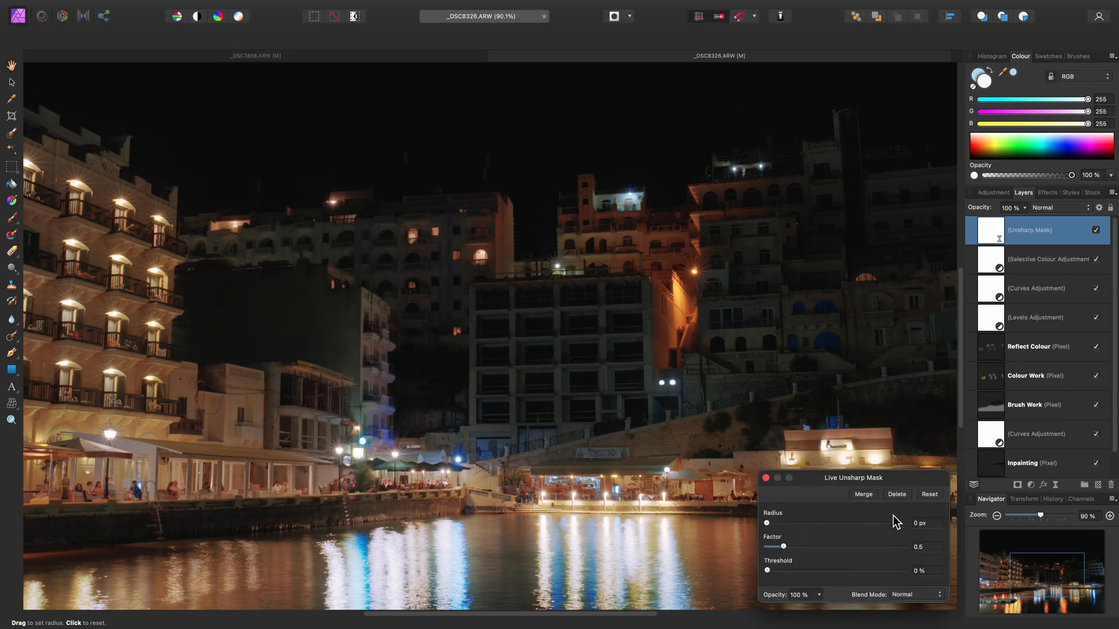
Set the Unsharp Mask radius to 2 px and its factor to 2, and close the filter's dialog.
{"action": "type", "text": "2"}
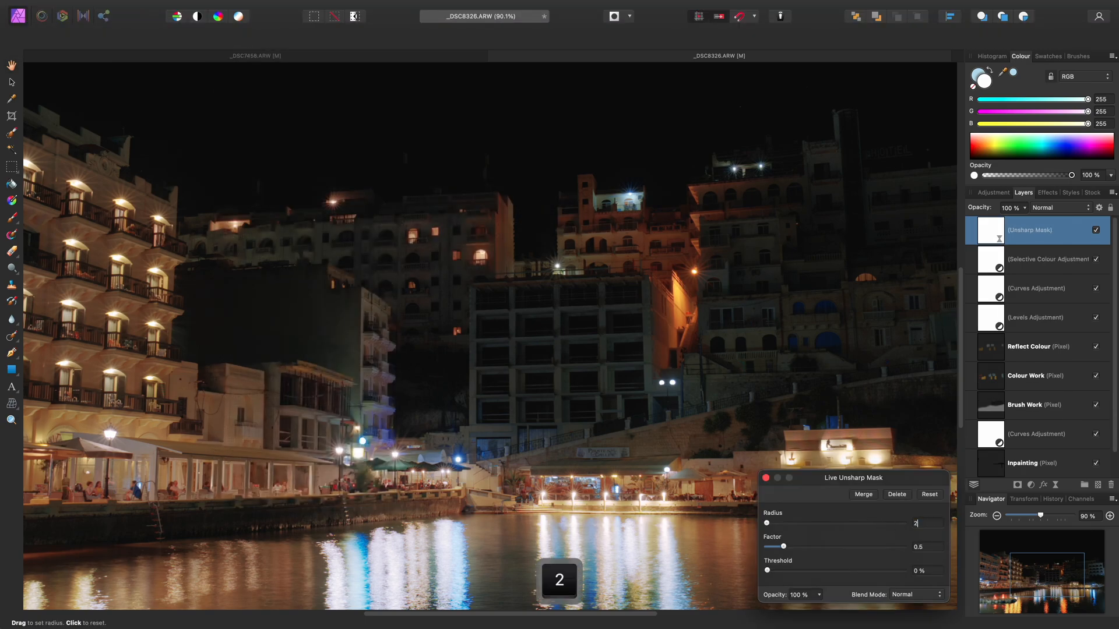
{"action": "key", "text": "Tab"}
{"action": "type", "text": "2"}
{"action": "key", "text": "Return"}
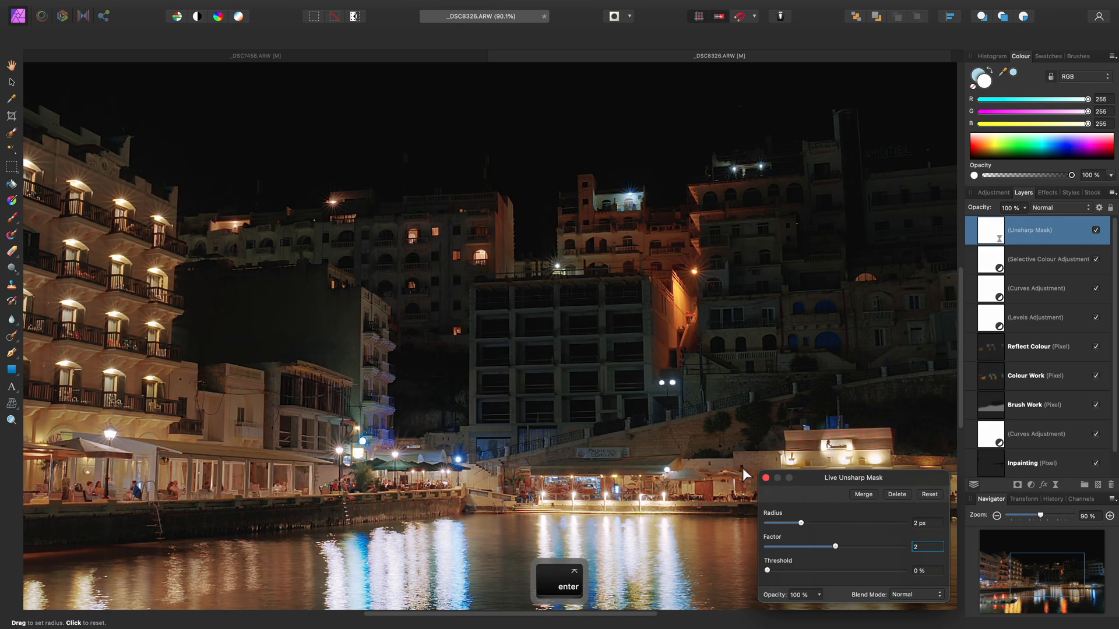
{"action": "left_click", "coordinate": [766, 477]}
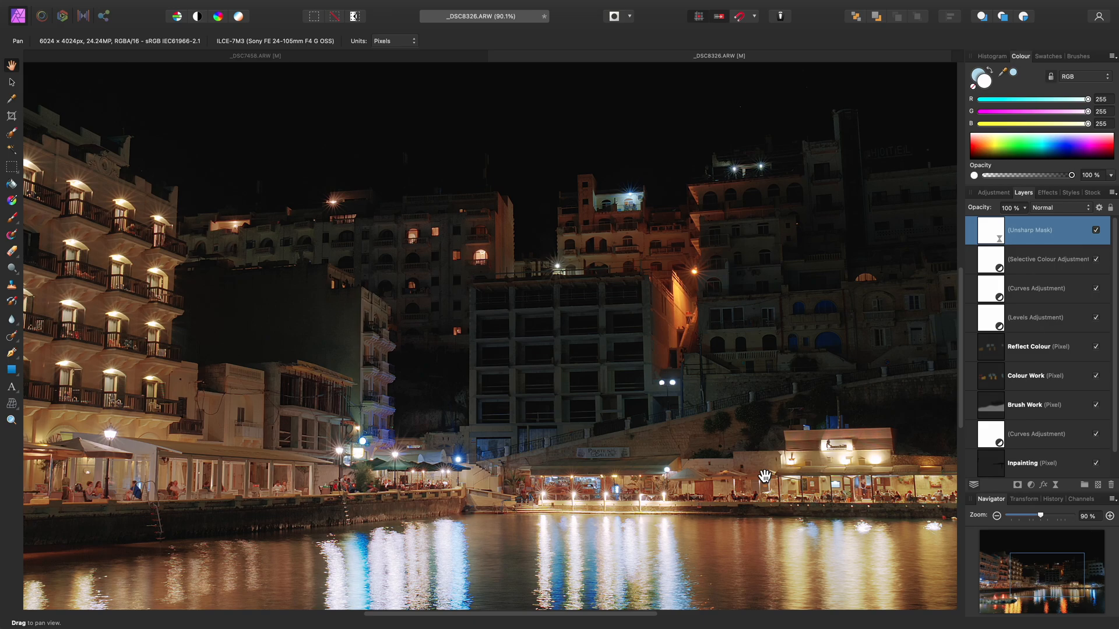
Invert the Unsharp Mask layer's mask and paint the sharpening back over the buildings and water in white with a soft brush about 1158 px wide.
{"action": "key", "text": "super+0"}
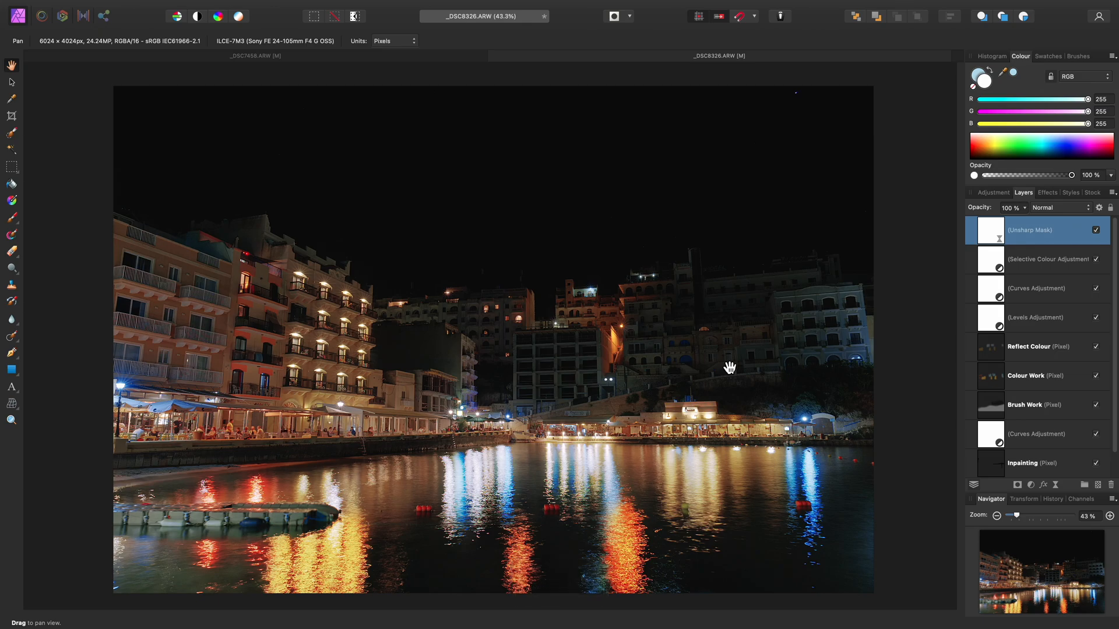
{"action": "key", "text": "super+i"}
{"action": "key", "text": "b"}
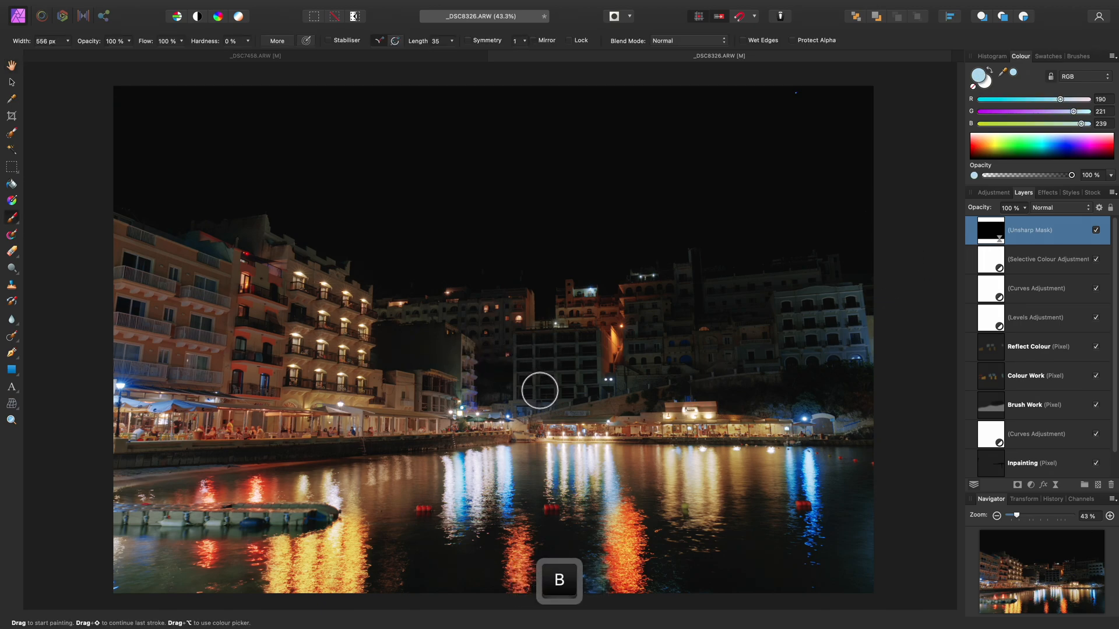
{"action": "left_click_drag", "start_coordinate": [541, 397], "coordinate": [615, 397]}
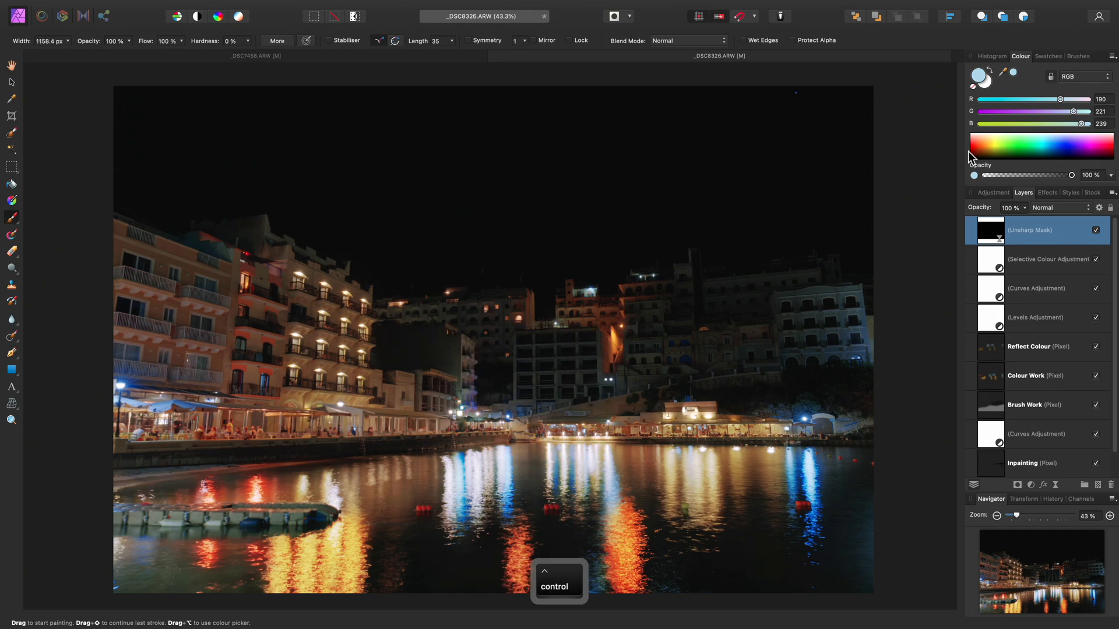
{"action": "key", "text": "x"}
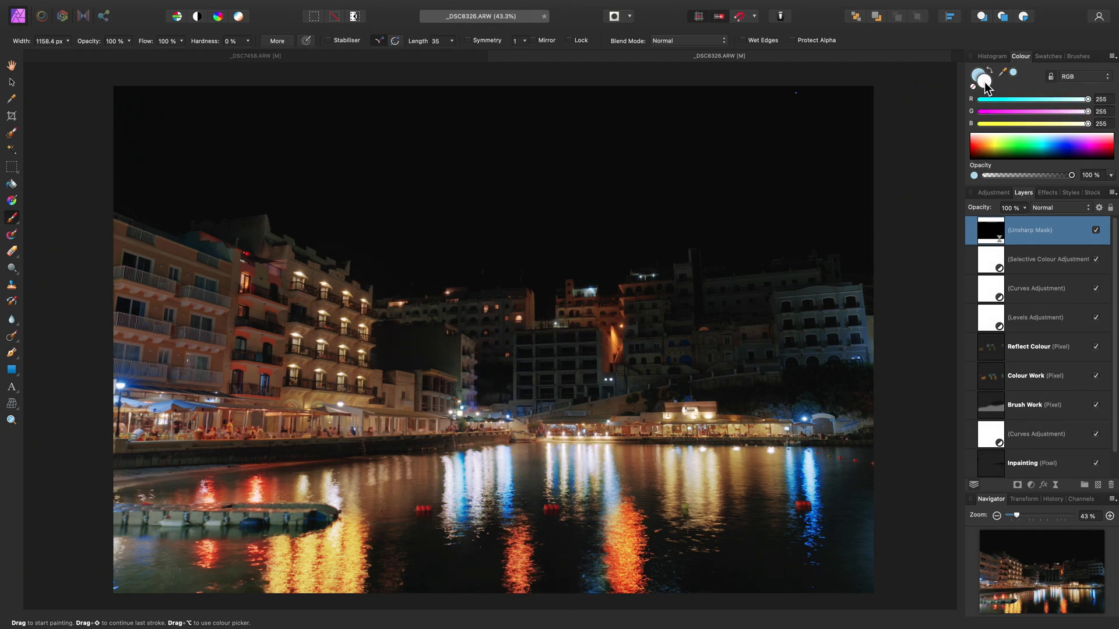
{"action": "mouse_move", "coordinate": [633, 384]}
{"action": "left_mouse_down"}
{"action": "mouse_move", "coordinate": [536, 512]}
{"action": "mouse_move", "coordinate": [674, 562]}
{"action": "mouse_move", "coordinate": [150, 529]}
{"action": "mouse_move", "coordinate": [424, 510]}
{"action": "mouse_move", "coordinate": [437, 419]}
{"action": "mouse_move", "coordinate": [694, 370]}
{"action": "mouse_move", "coordinate": [770, 327]}
{"action": "mouse_move", "coordinate": [453, 352]}
{"action": "mouse_move", "coordinate": [267, 325]}
{"action": "mouse_move", "coordinate": [155, 285]}
{"action": "mouse_move", "coordinate": [214, 354]}
{"action": "mouse_move", "coordinate": [197, 412]}
{"action": "mouse_move", "coordinate": [583, 411]}
{"action": "mouse_move", "coordinate": [461, 344]}
{"action": "mouse_move", "coordinate": [682, 322]}
{"action": "mouse_move", "coordinate": [814, 335]}
{"action": "mouse_move", "coordinate": [785, 419]}
{"action": "mouse_move", "coordinate": [557, 427]}
{"action": "mouse_move", "coordinate": [529, 531]}
{"action": "mouse_move", "coordinate": [130, 320]}
{"action": "mouse_move", "coordinate": [348, 474]}
{"action": "mouse_move", "coordinate": [429, 508]}
{"action": "mouse_move", "coordinate": [769, 505]}
{"action": "mouse_move", "coordinate": [699, 554]}
{"action": "mouse_move", "coordinate": [687, 418]}
{"action": "left_mouse_up"}
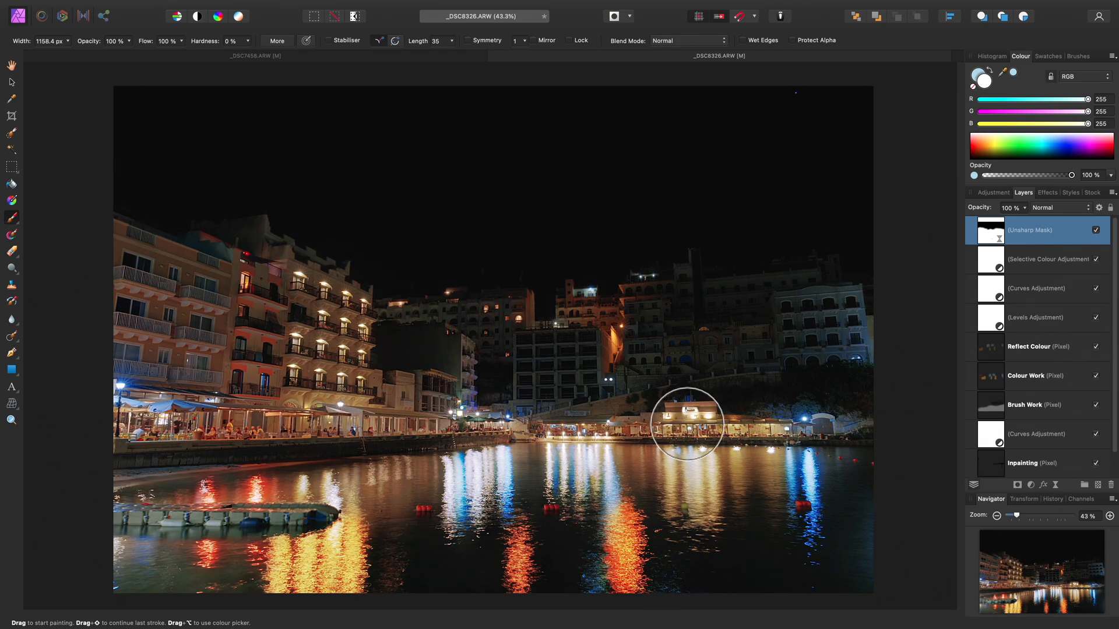
{"action": "key", "text": "h"}
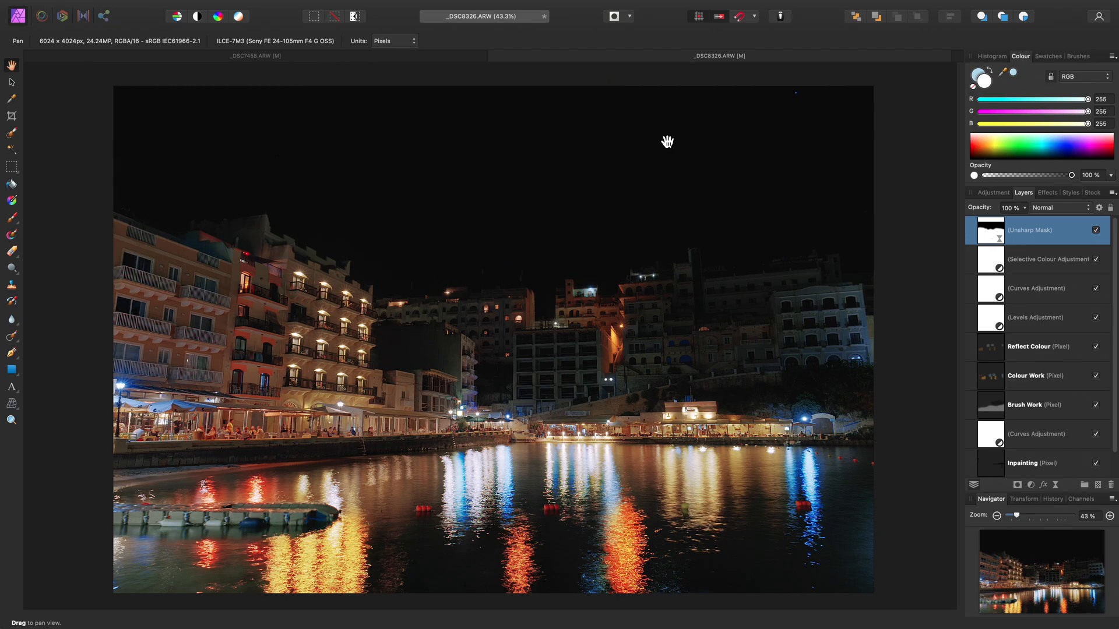
Crop empty sky off the top of the photo, reducing the image to about 6024 x 3434 px.
{"action": "key", "text": "c"}
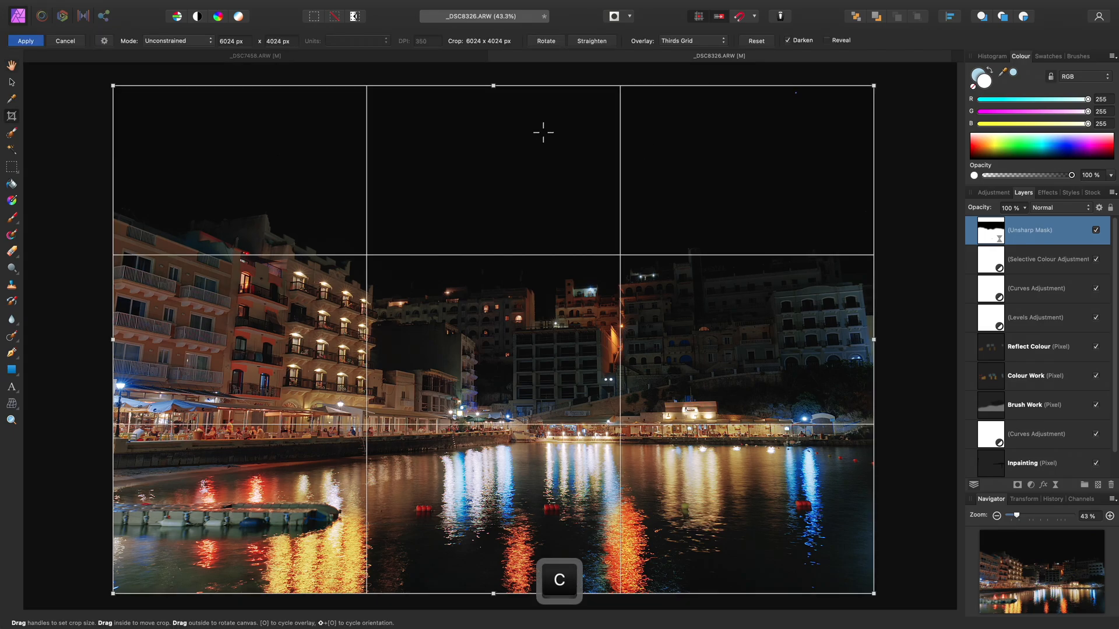
{"action": "left_click_drag", "start_coordinate": [494, 87], "coordinate": [494, 161]}
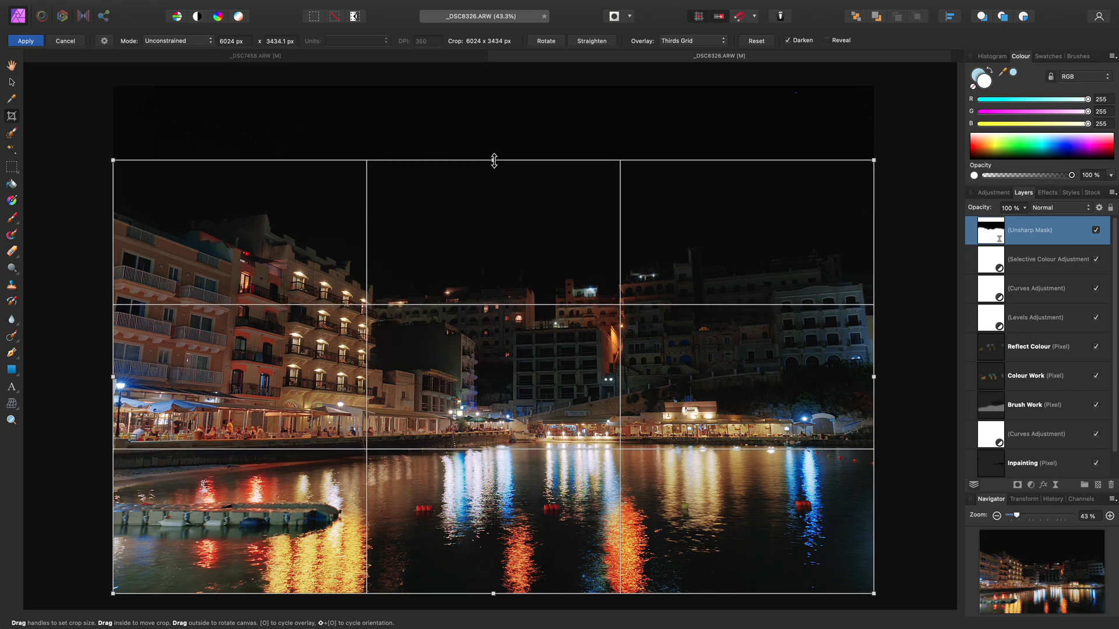
{"action": "key", "text": "Return"}
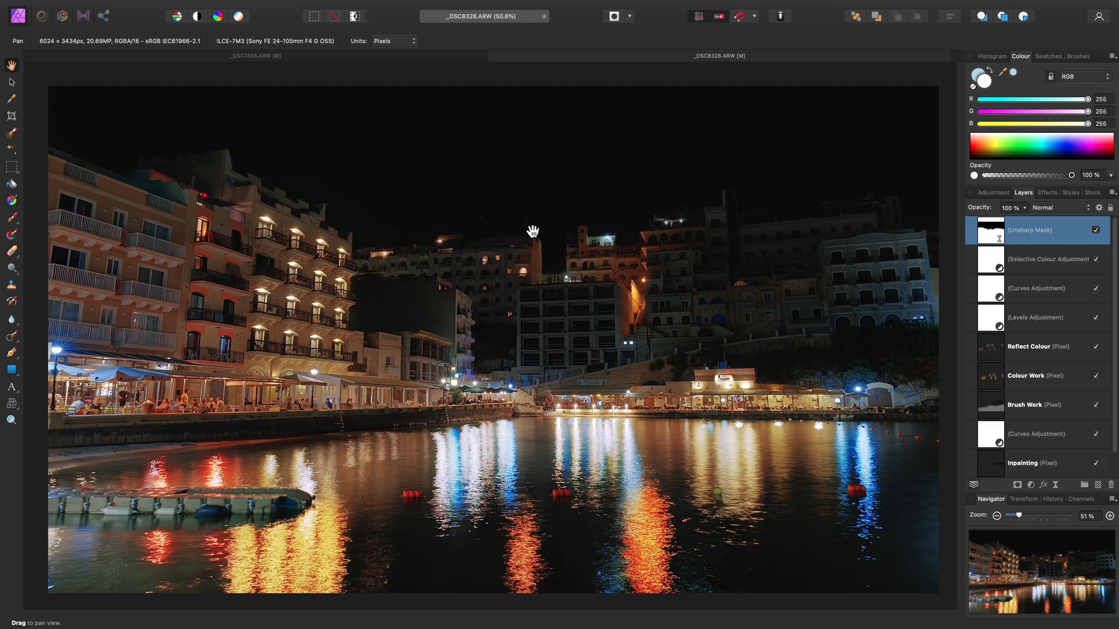
Reopen the crop and extend its upper edge to restore some sky, applying it at about 6024 x 3541 px.
{"action": "scroll", "coordinate": [533, 234], "scroll_direction": "down", "scroll_amount": 3}
{"action": "left_click_drag", "start_coordinate": [542, 247], "coordinate": [540, 332]}
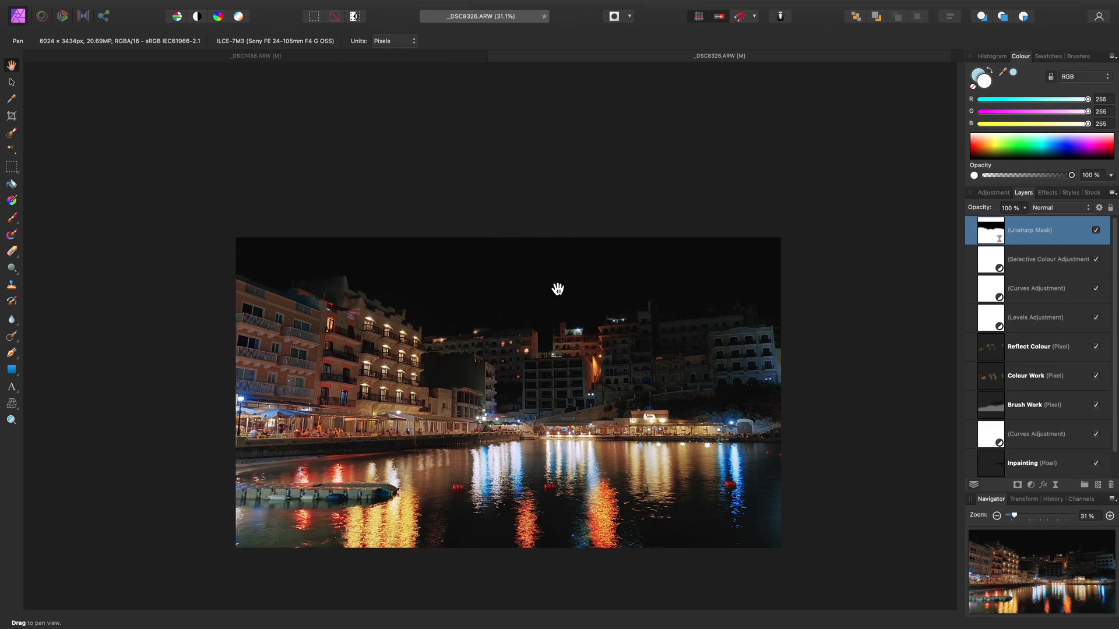
{"action": "key", "text": "c"}
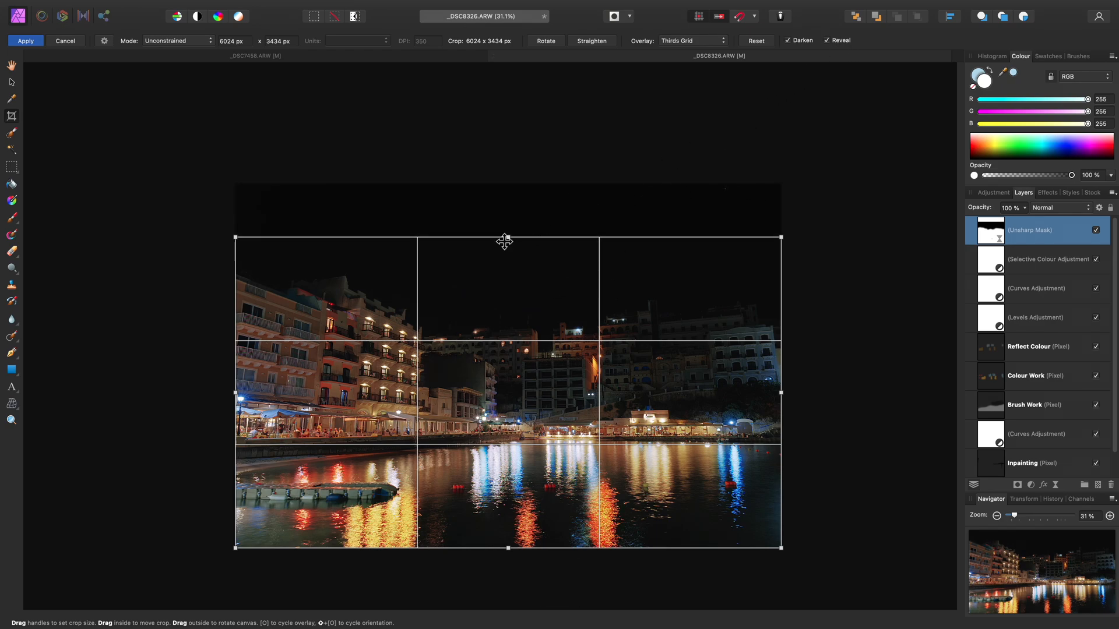
{"action": "mouse_move", "coordinate": [508, 238]}
{"action": "left_mouse_down"}
{"action": "mouse_move", "coordinate": [510, 197]}
{"action": "mouse_move", "coordinate": [509, 229]}
{"action": "left_mouse_up"}
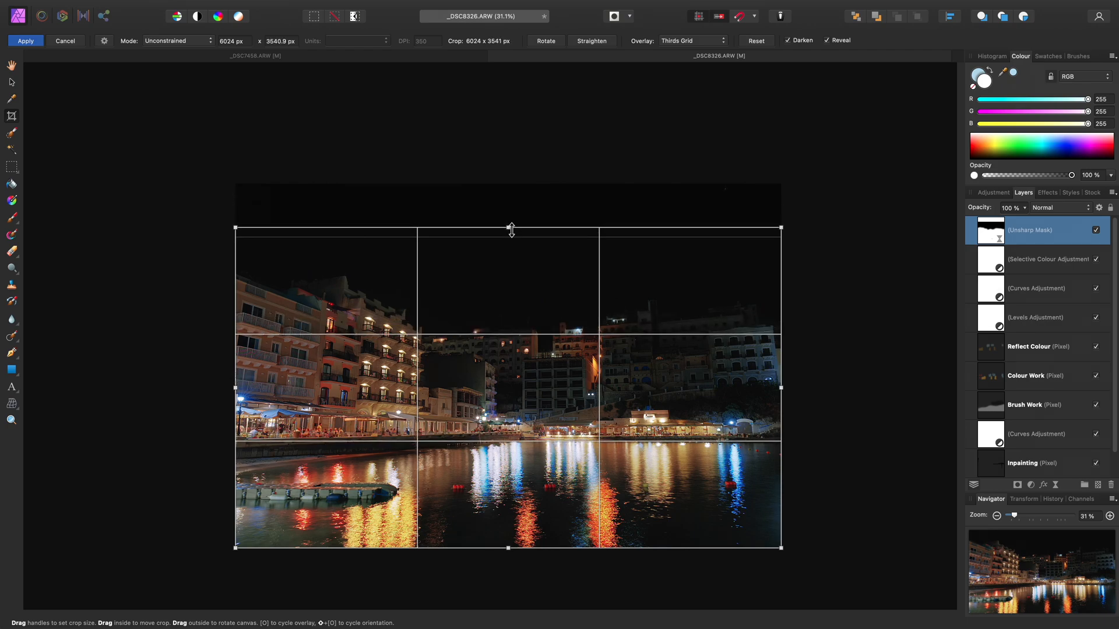
{"action": "scroll", "coordinate": [512, 251], "scroll_direction": "up", "scroll_amount": 1}
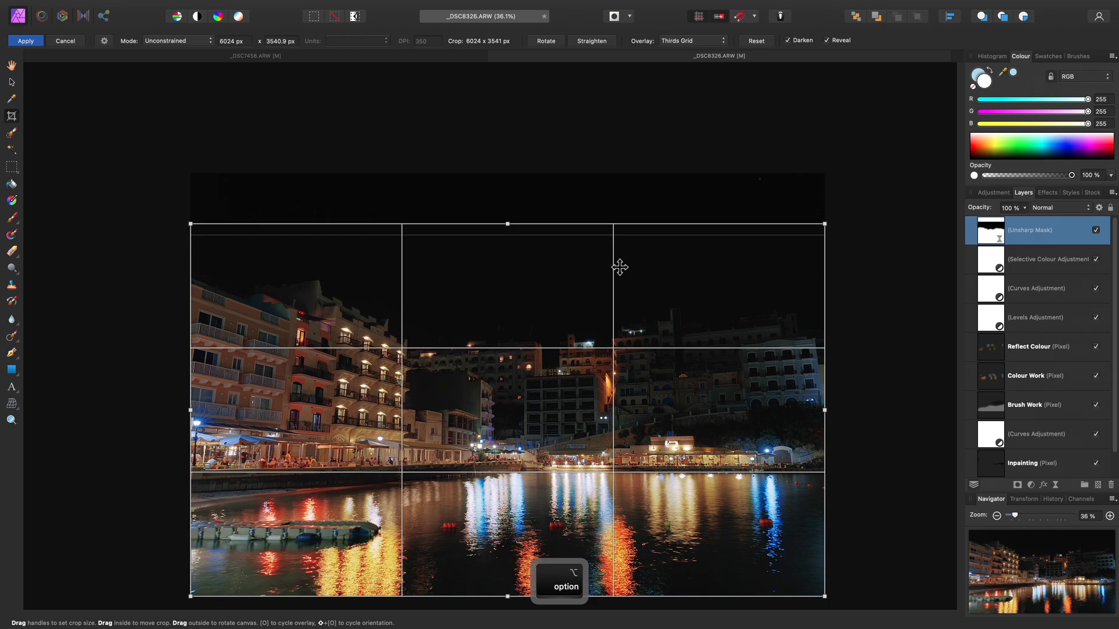
{"action": "key", "text": "Return"}
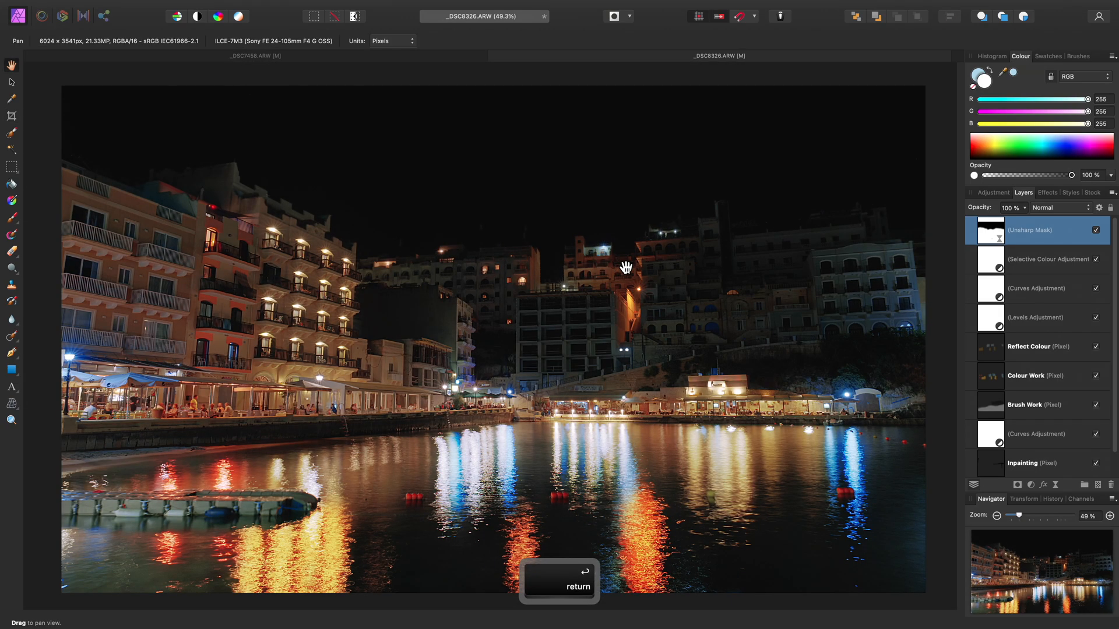